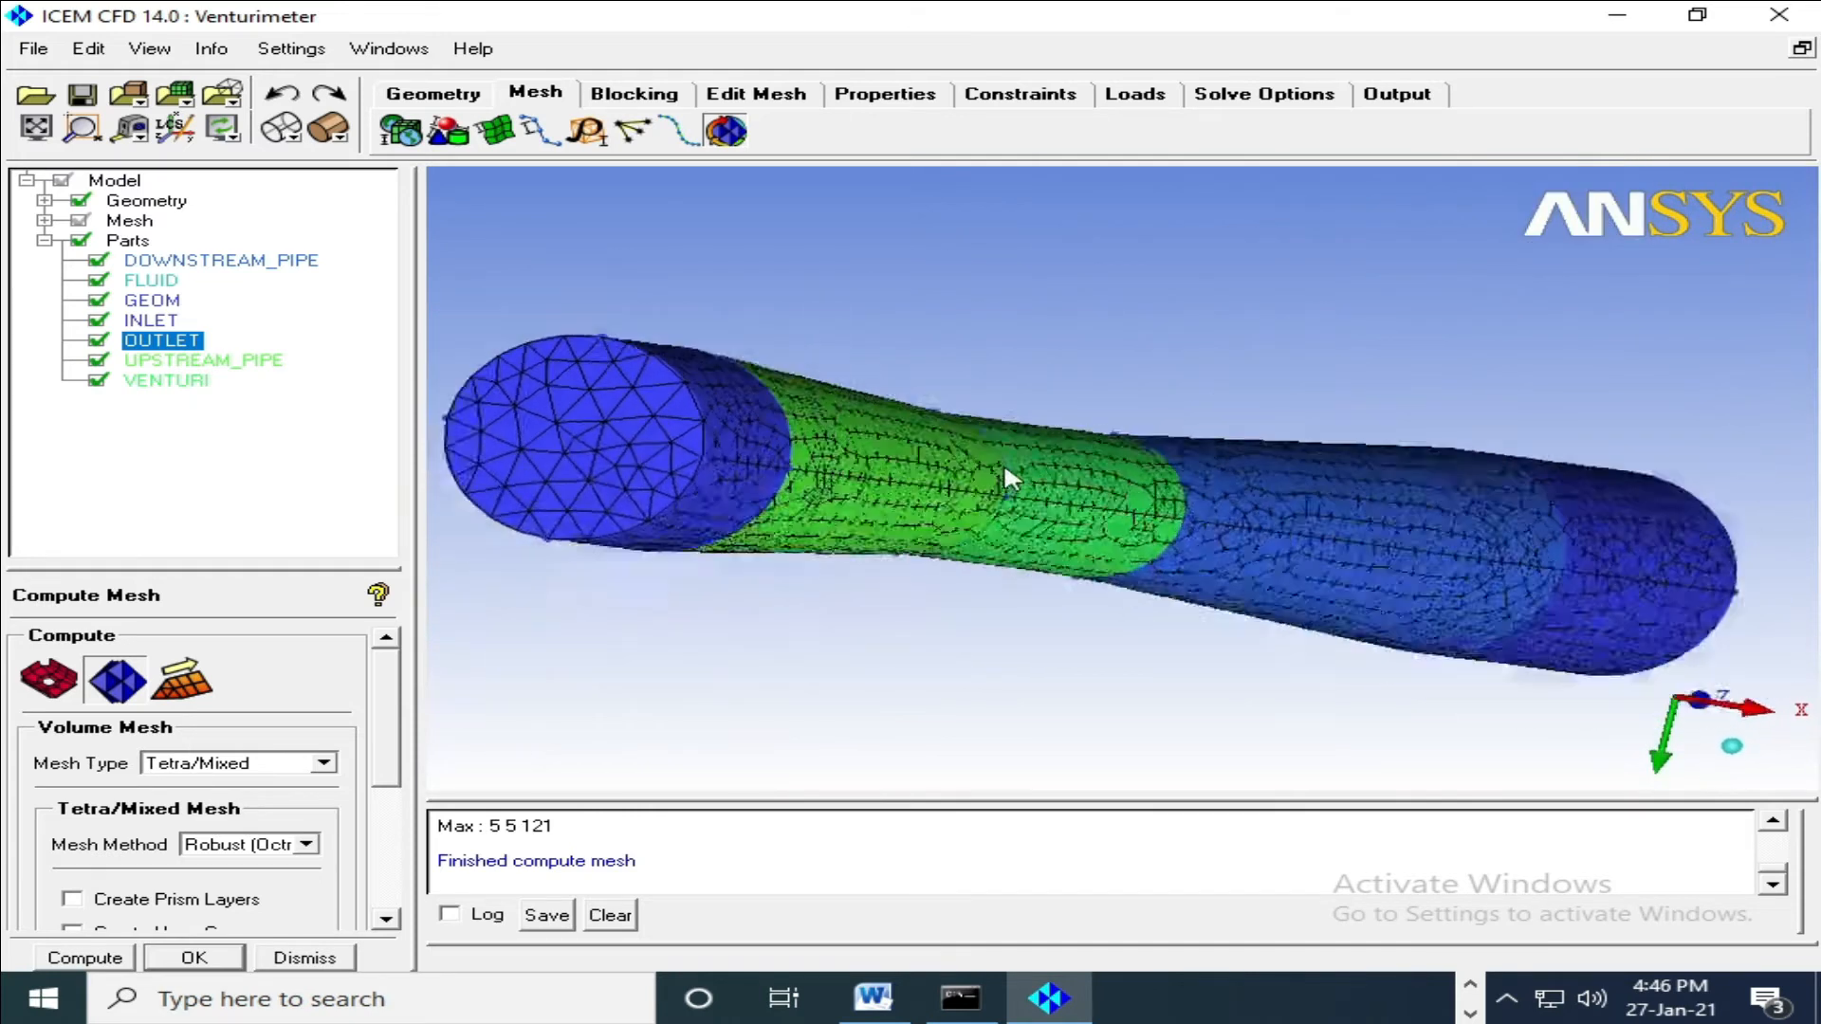
Run a mesh check, putting the duplicate elements in a new subset and deleting the unconnected vertices.
left_click(770, 100)
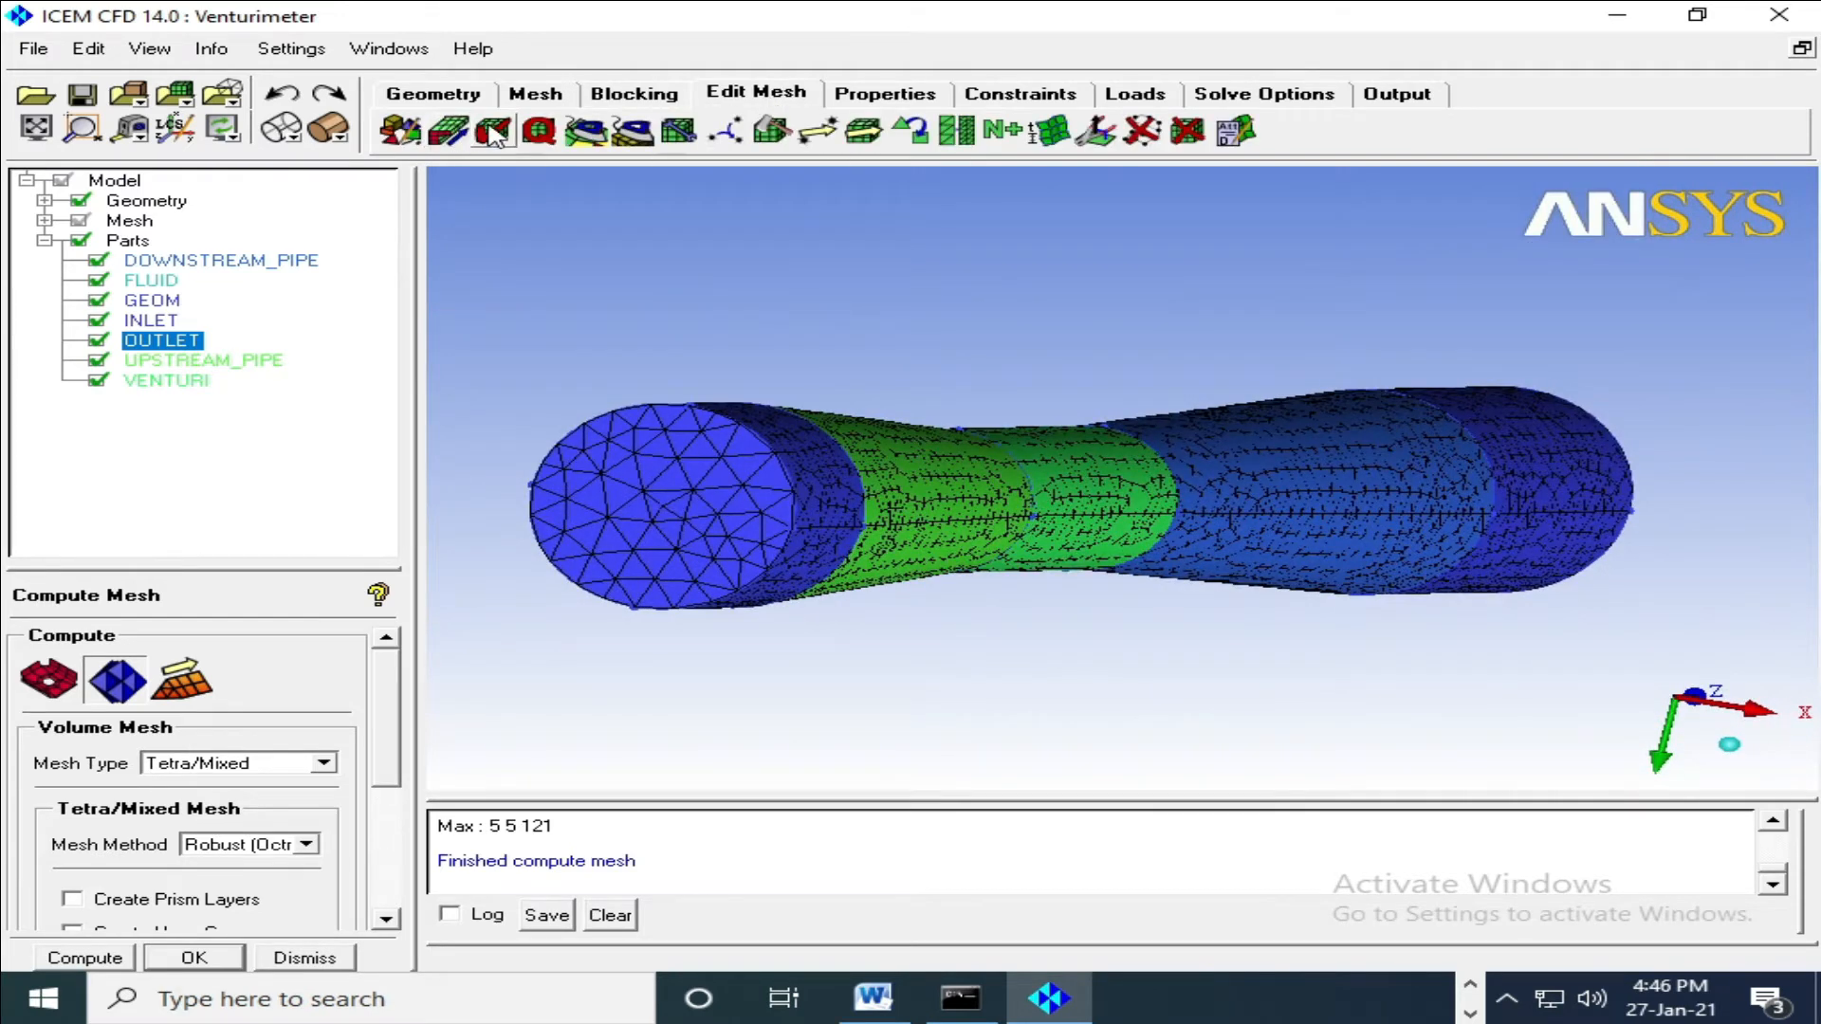
left_click(402, 129)
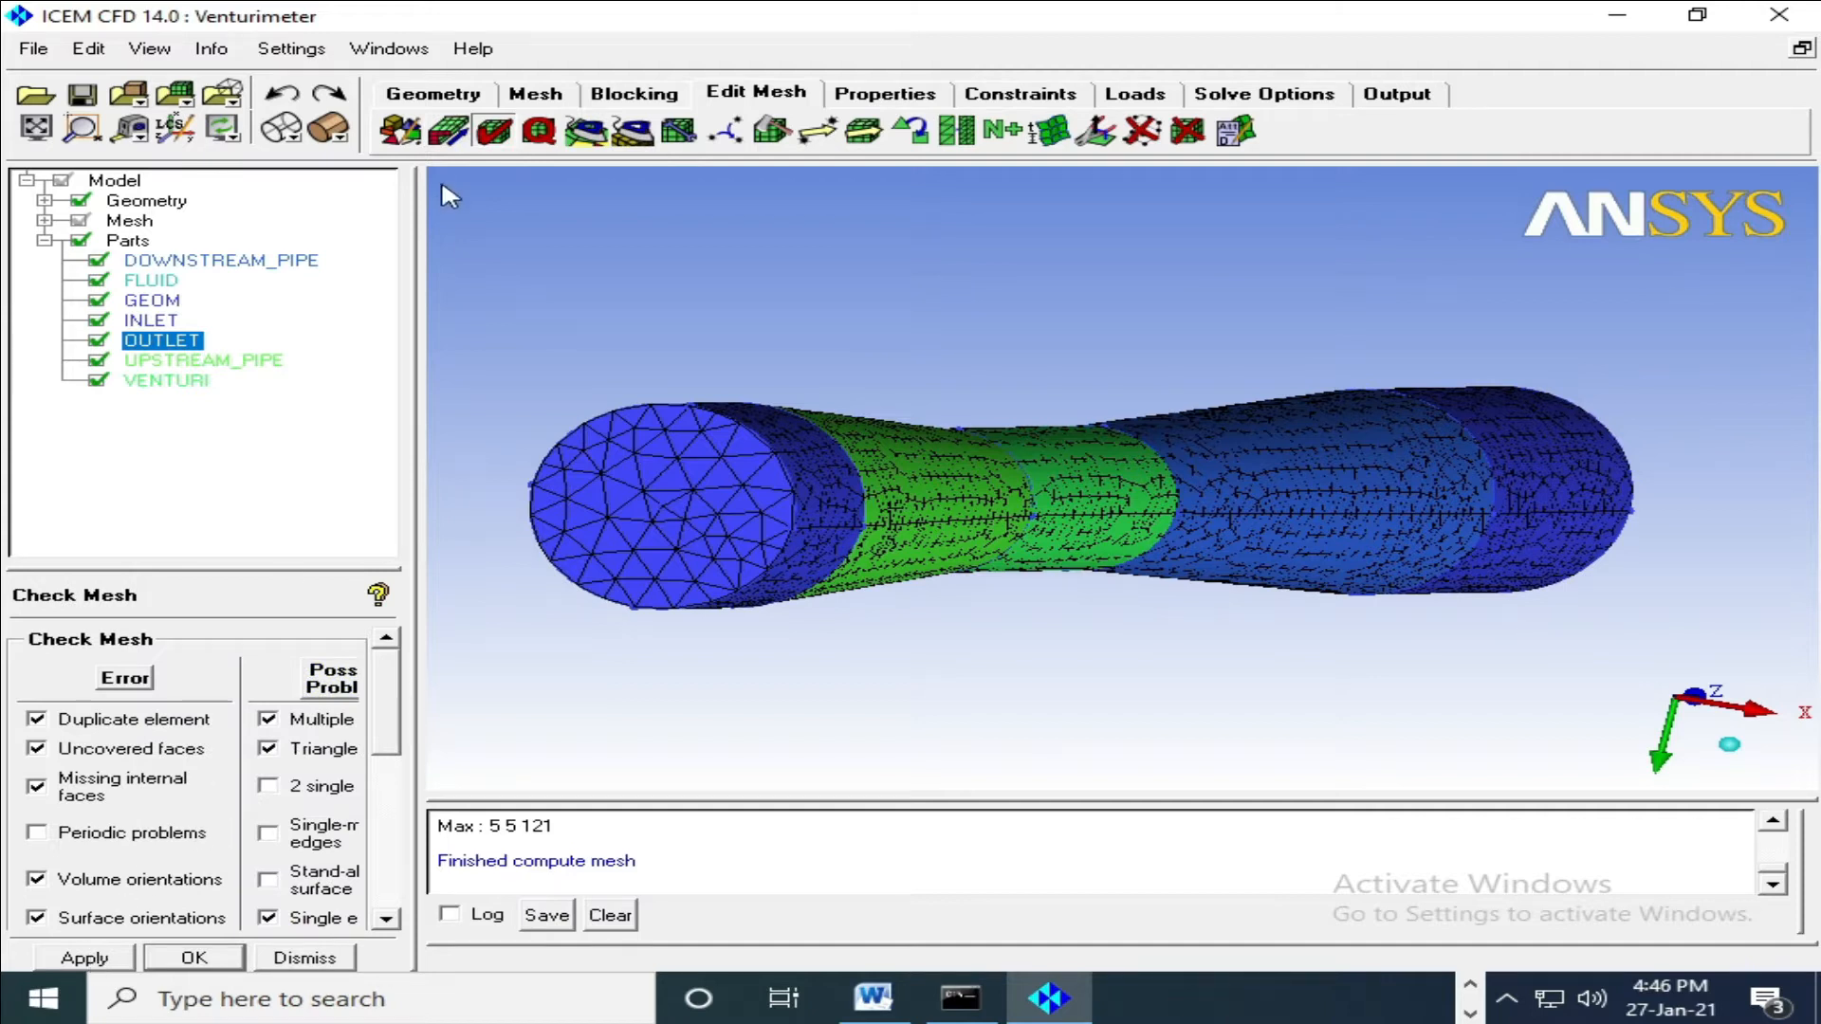
left_click(91, 955)
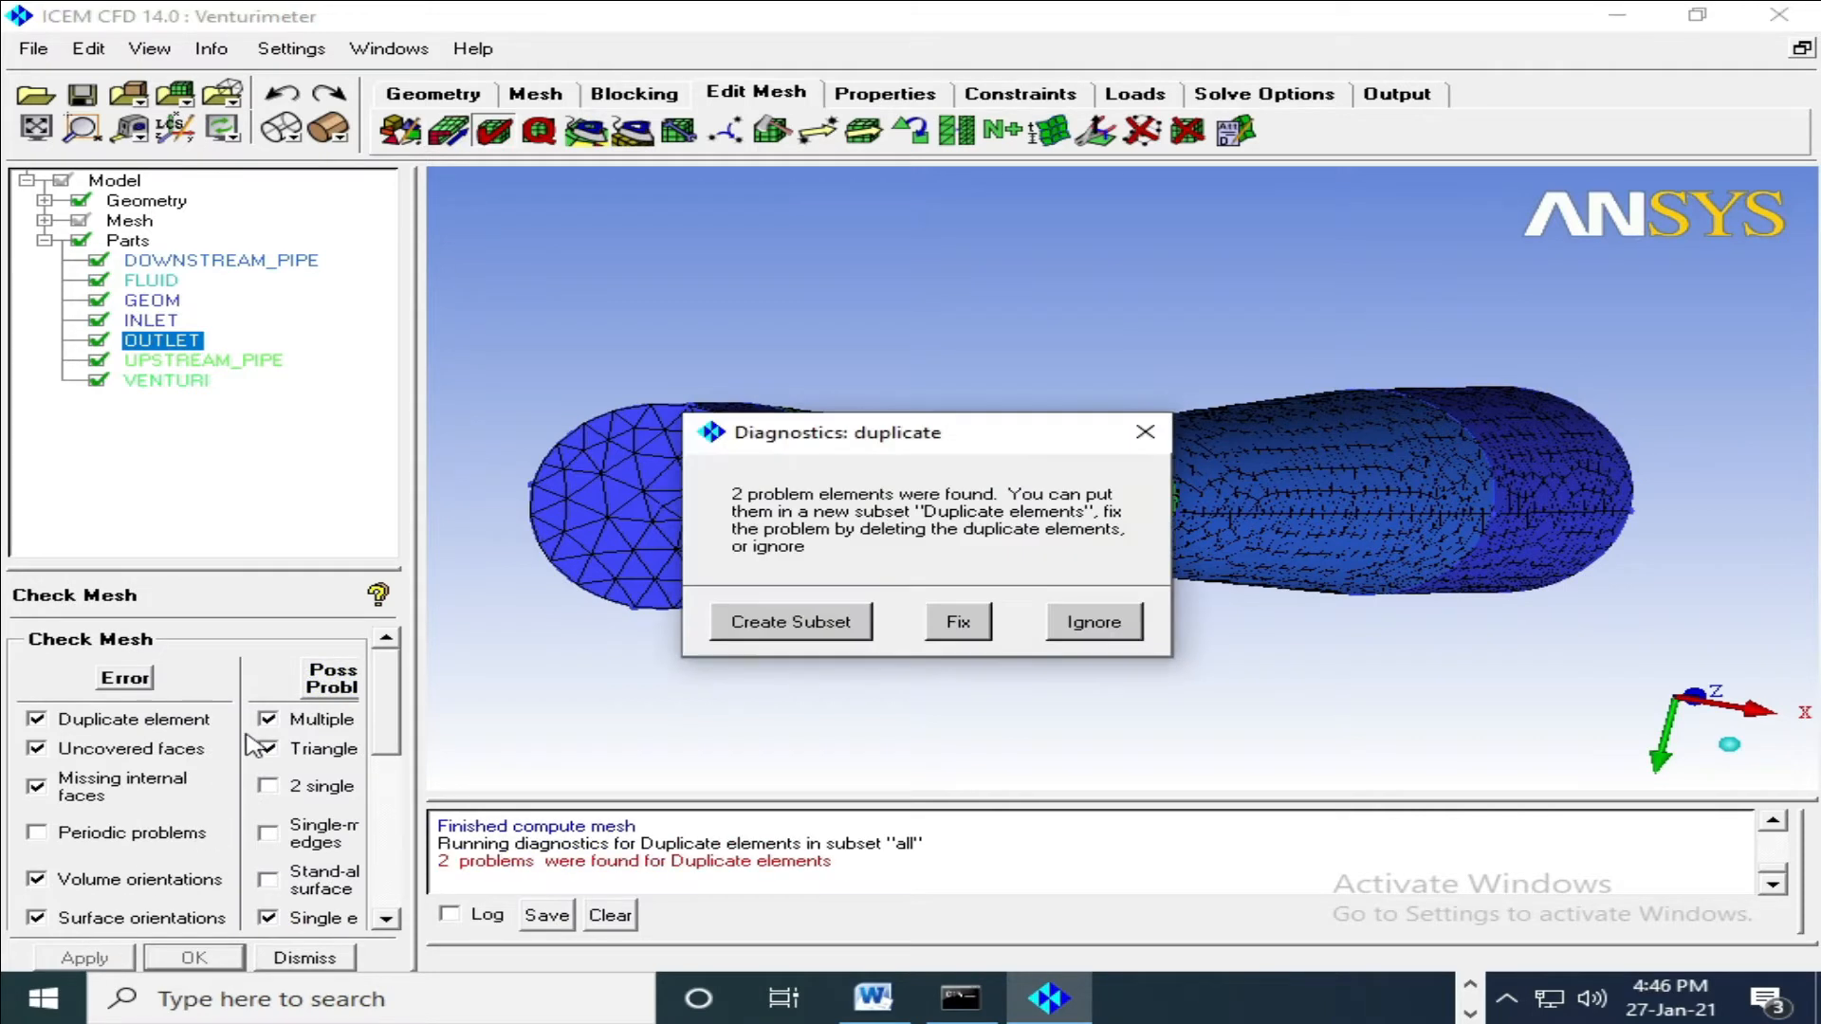
left_click(784, 624)
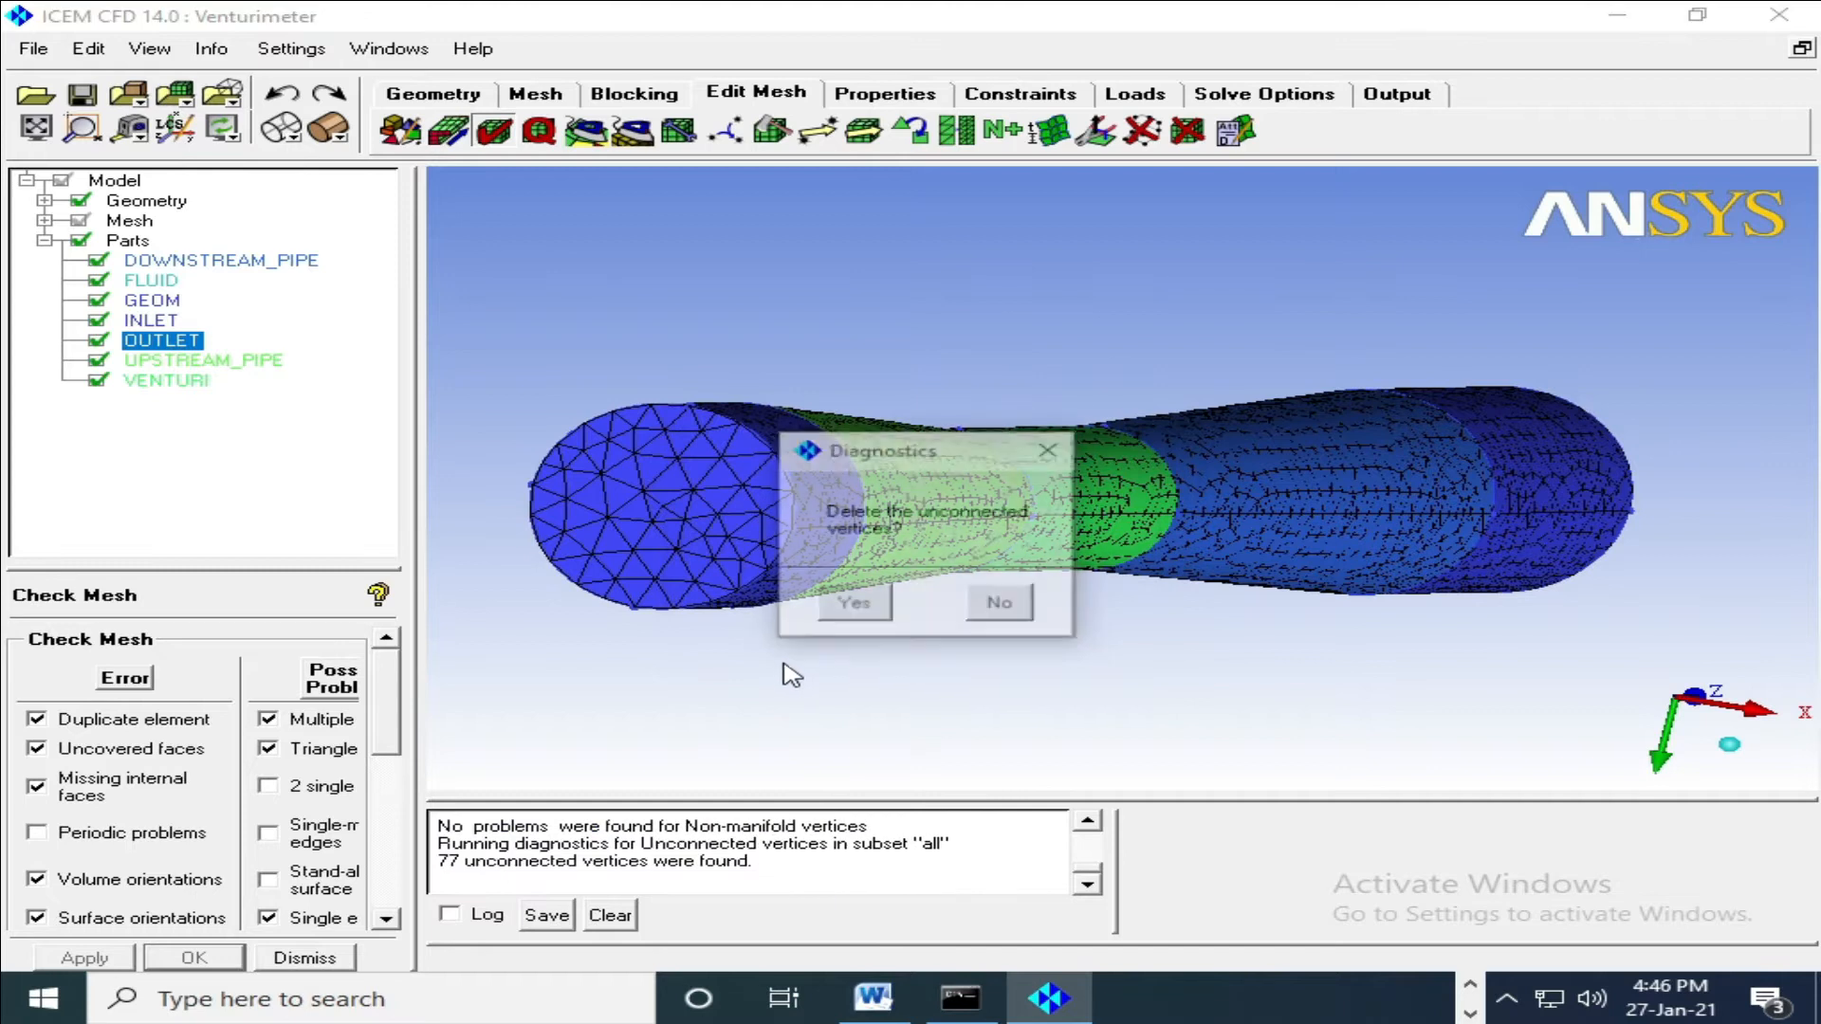
left_click(865, 609)
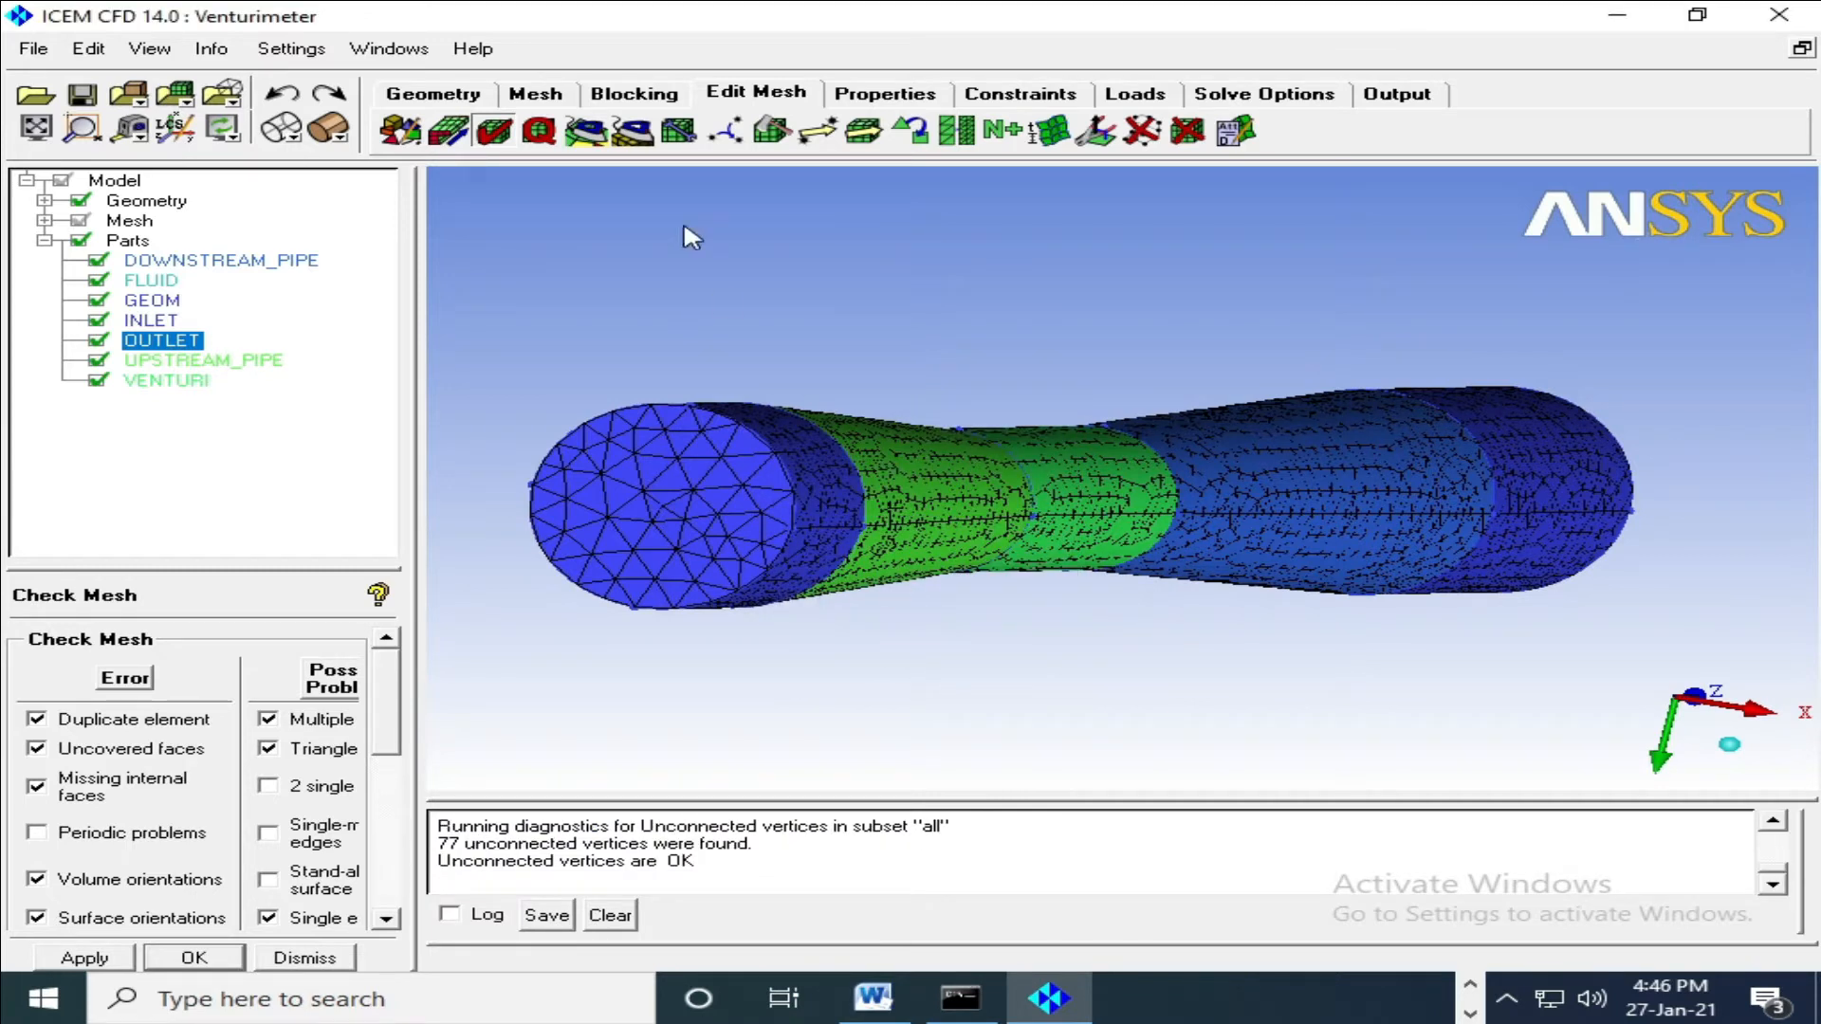
Compute the quality metrics for all tetra and triangle elements, and smooth the mesh globally with 5 iterations up to 0.20.
left_click(533, 134)
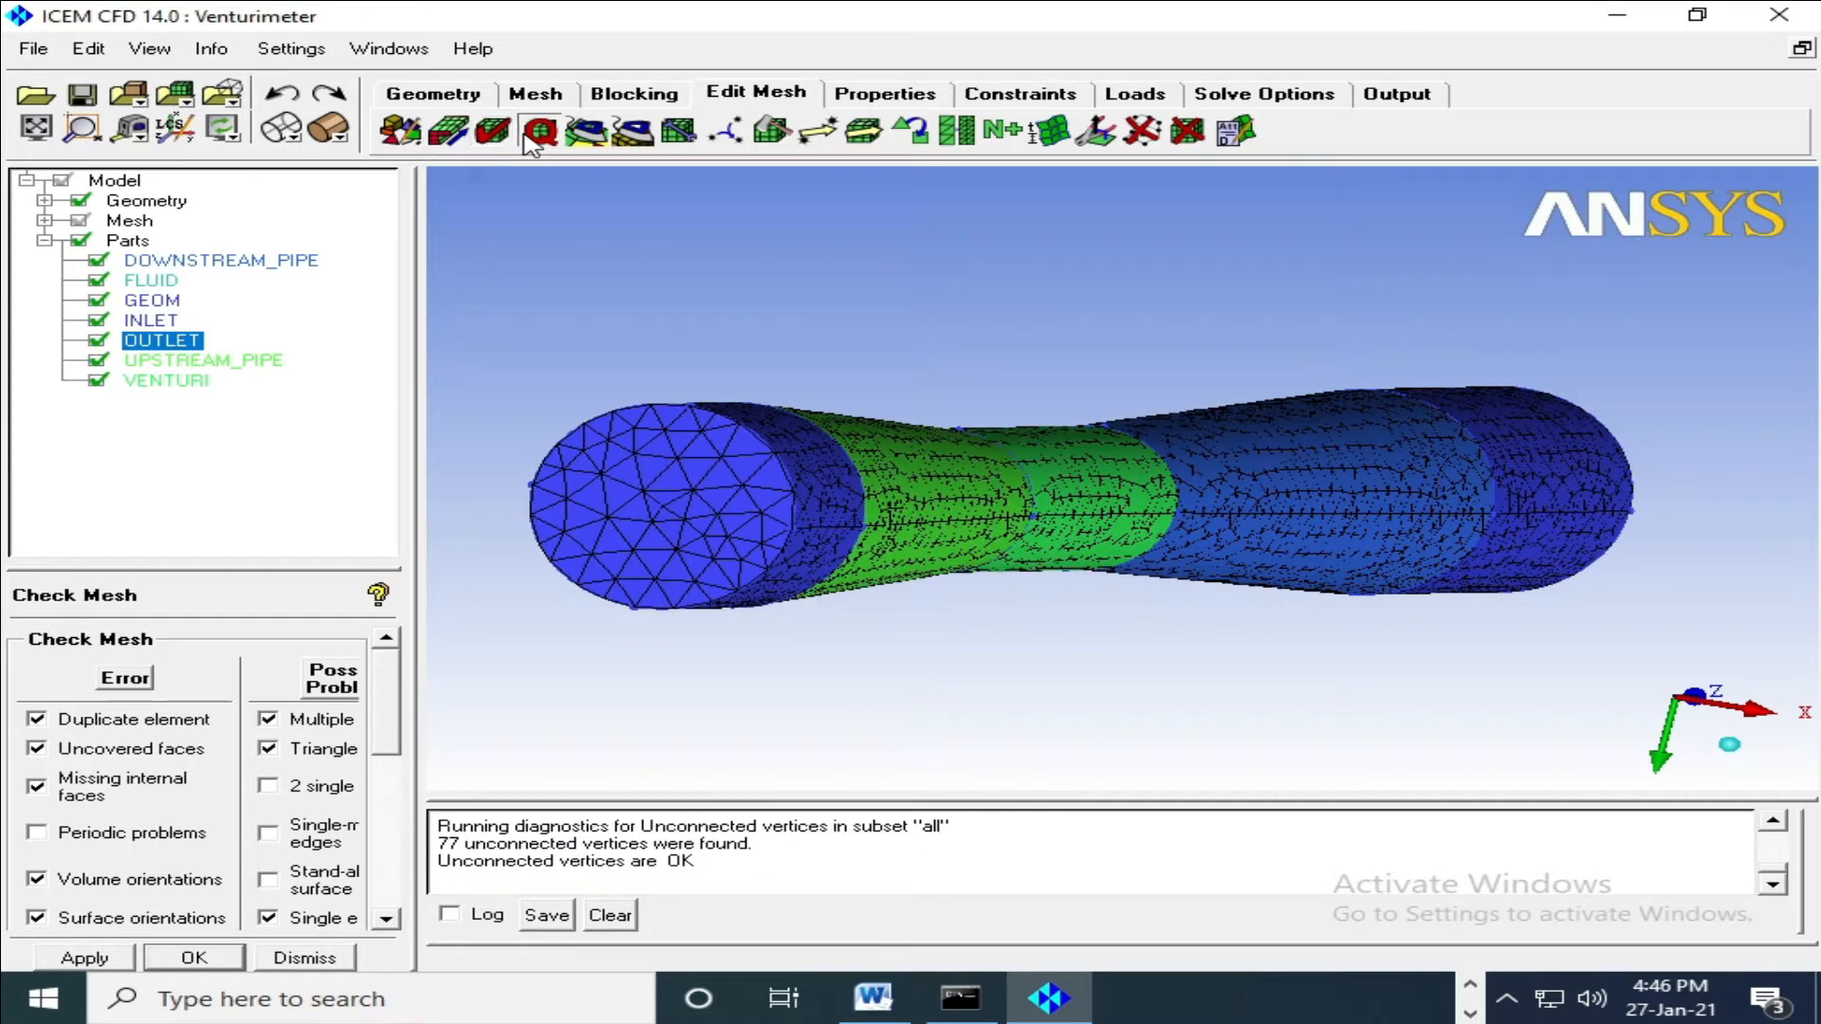
left_click(85, 958)
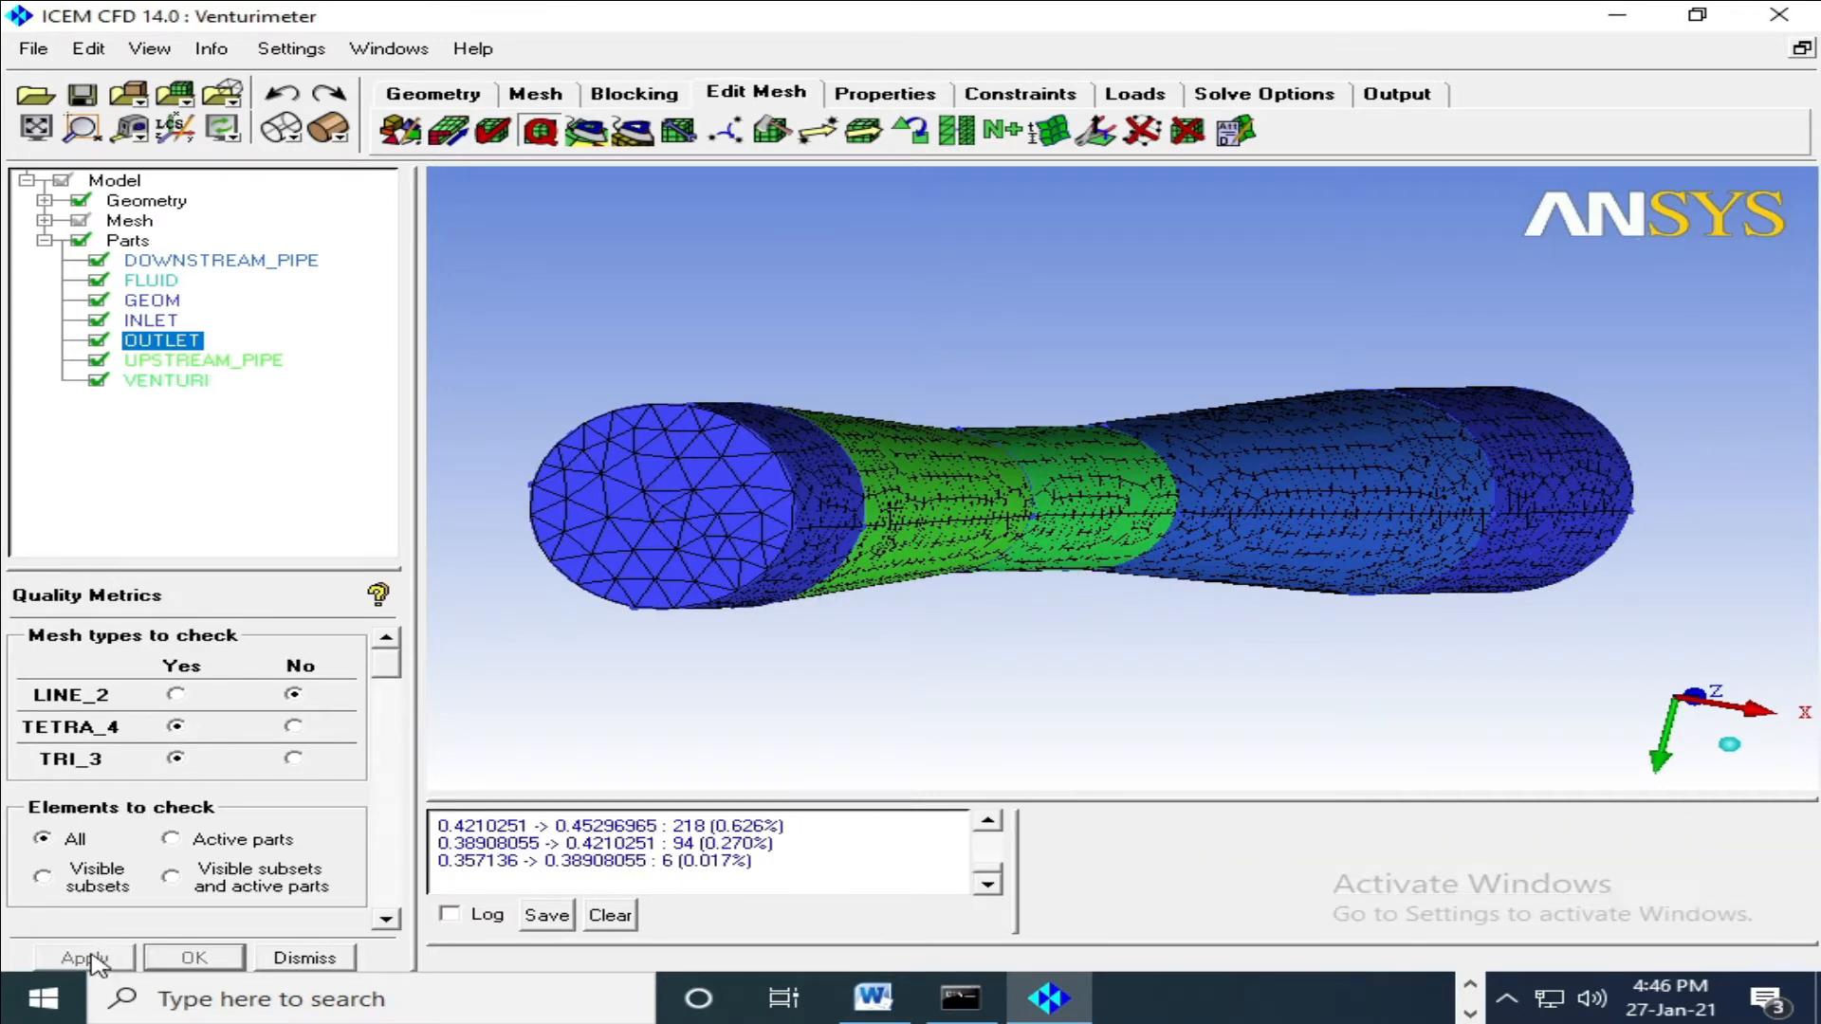
left_click(587, 135)
left_click(109, 956)
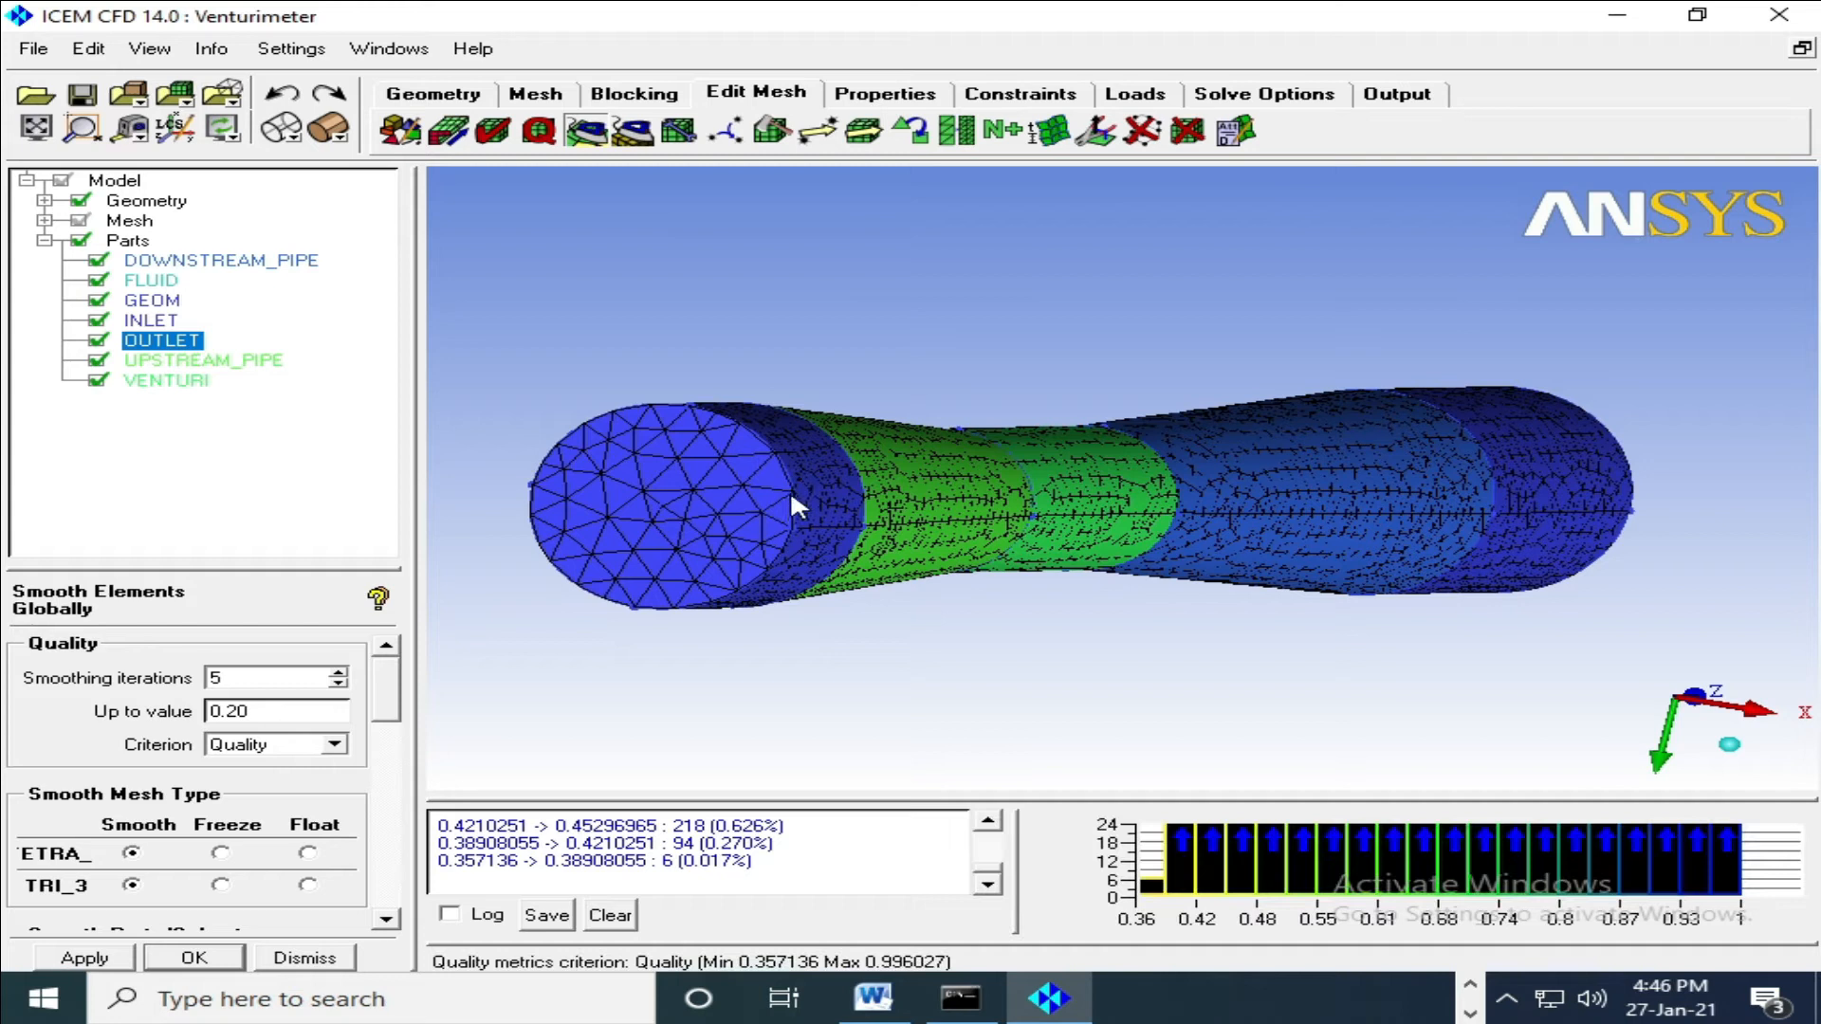
Set the output solver to Fluent_V6 and apply the solver setup.
left_click(1397, 93)
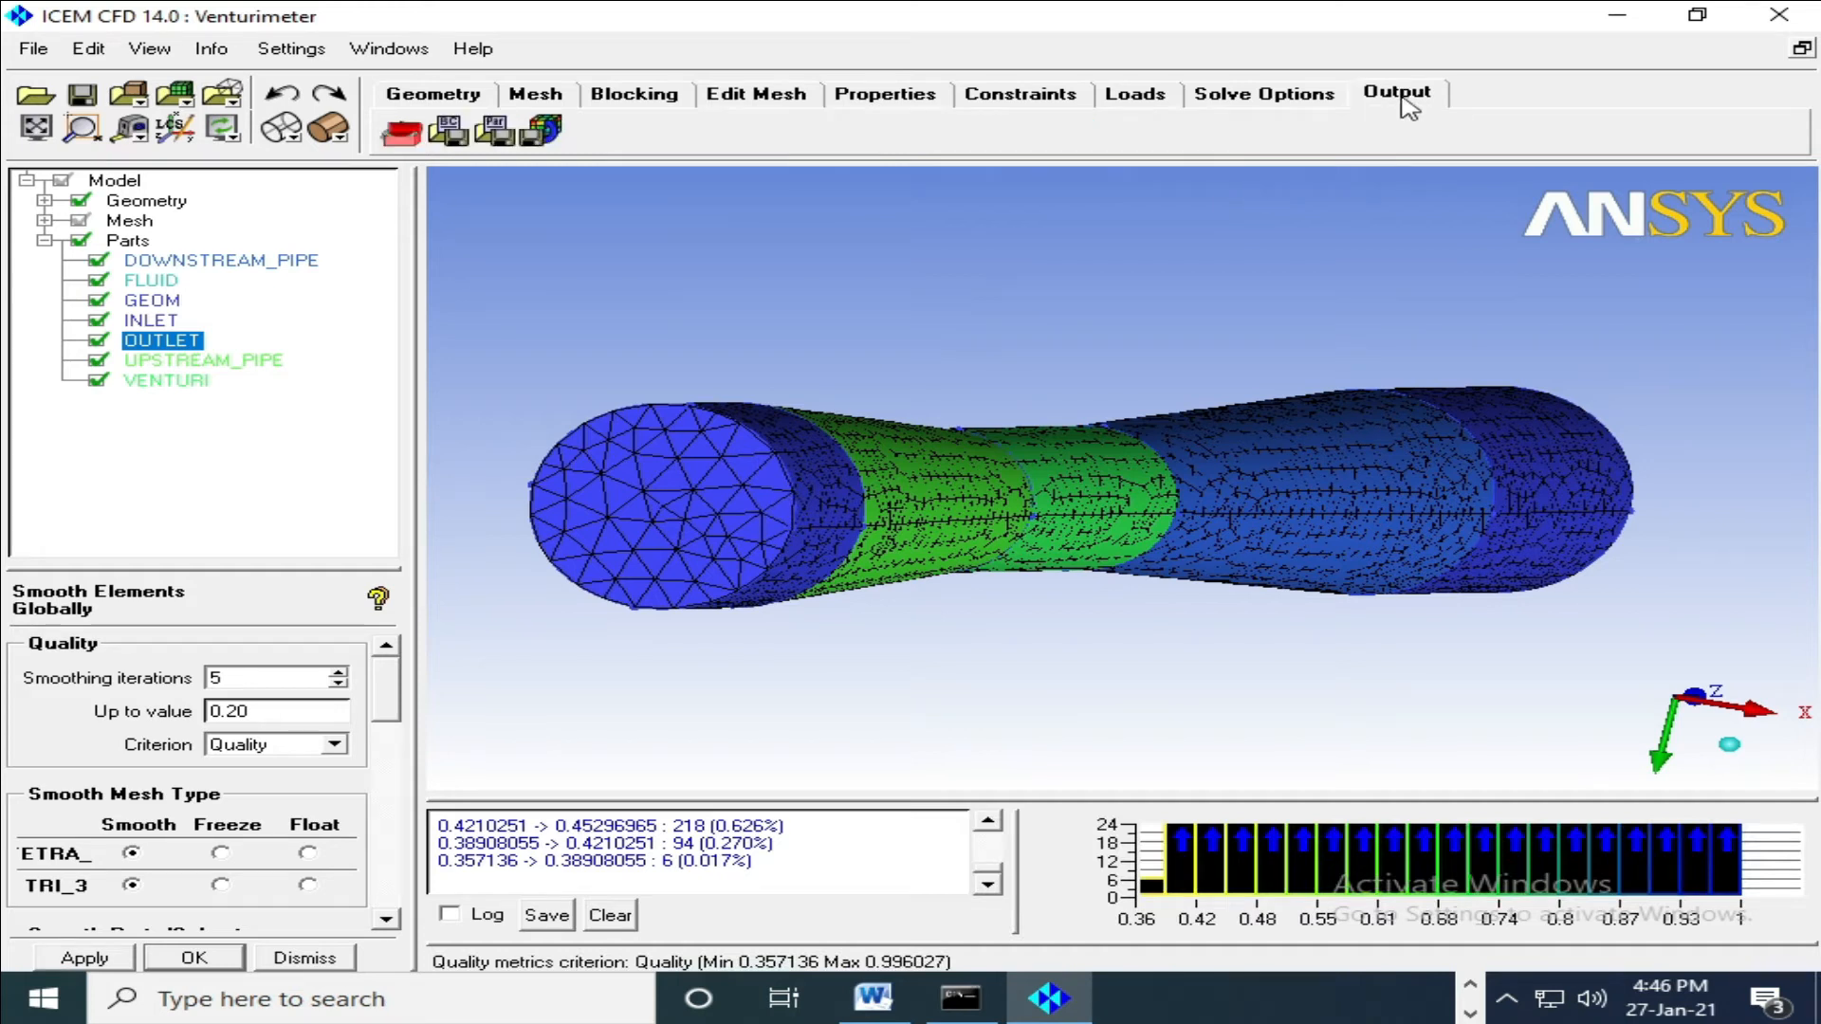
left_click(403, 133)
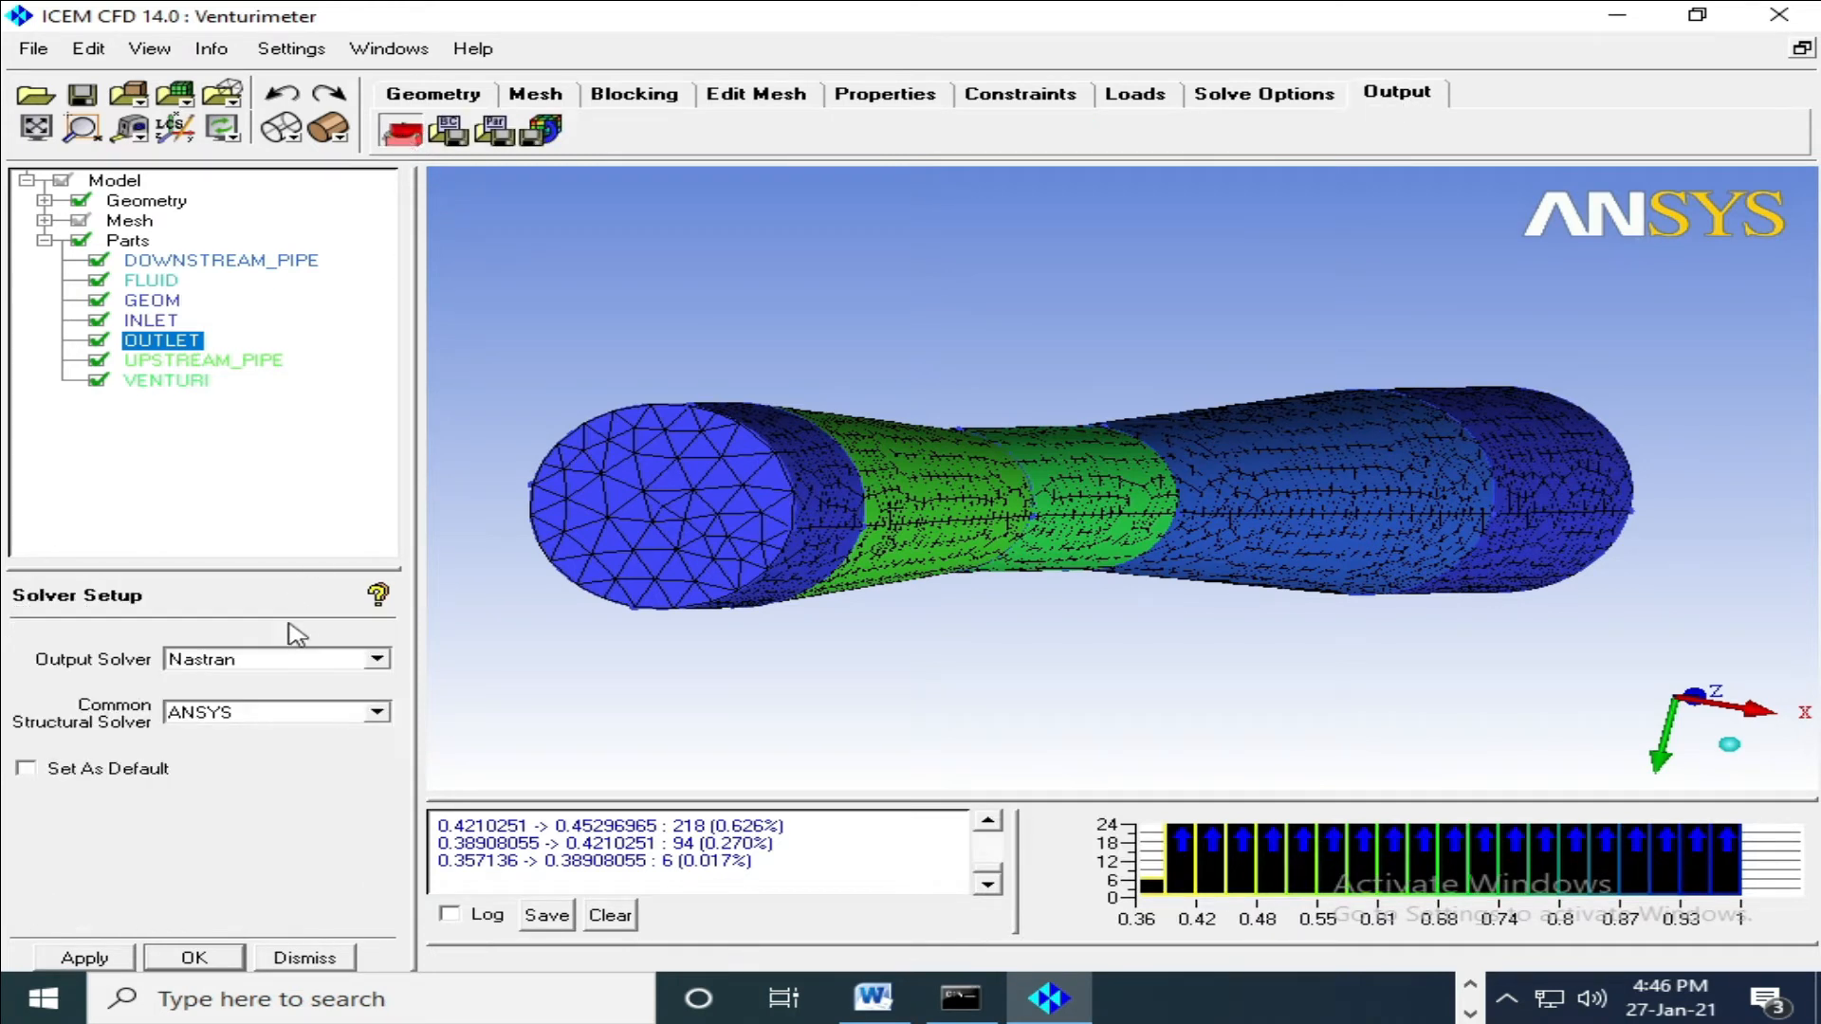
left_click(295, 661)
left_click_drag(391, 524, 406, 437)
left_click(248, 430)
left_click(100, 960)
Review the family boundary conditions for the volume and surface parts and accept them.
left_click(449, 129)
left_click(727, 255)
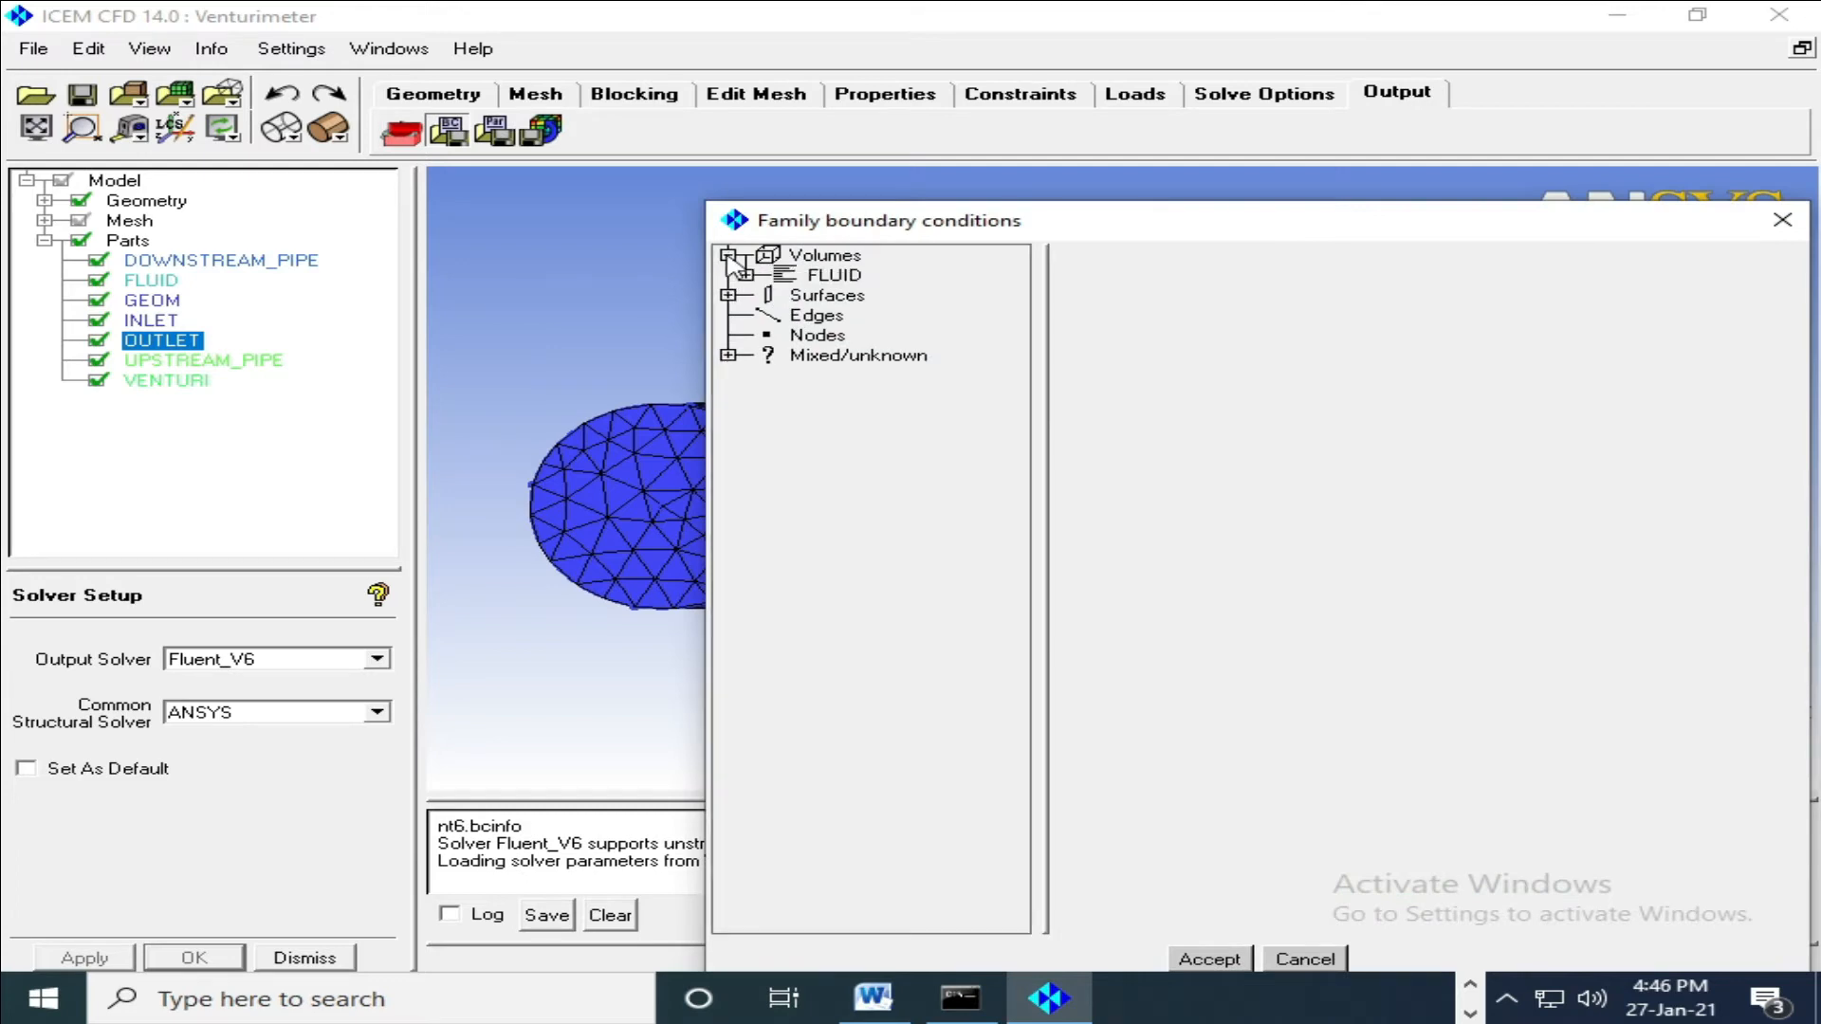
left_click(728, 295)
left_click(747, 355)
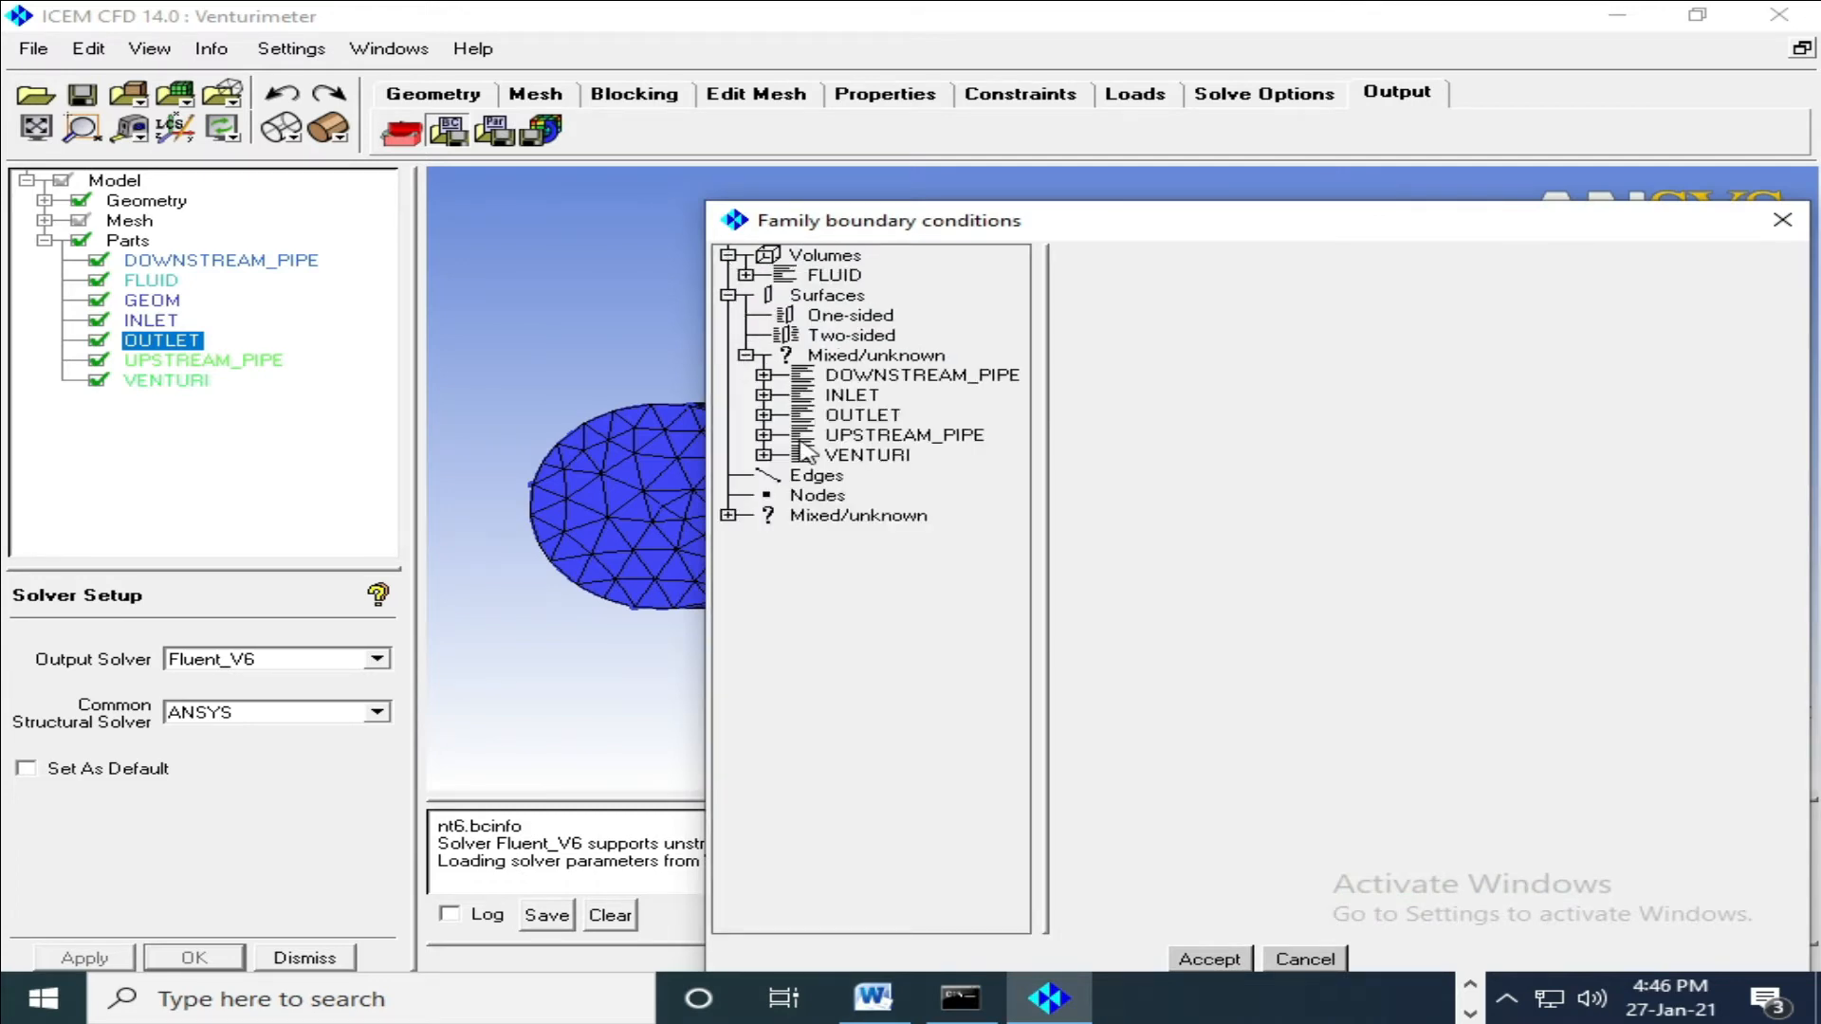
left_click(1207, 958)
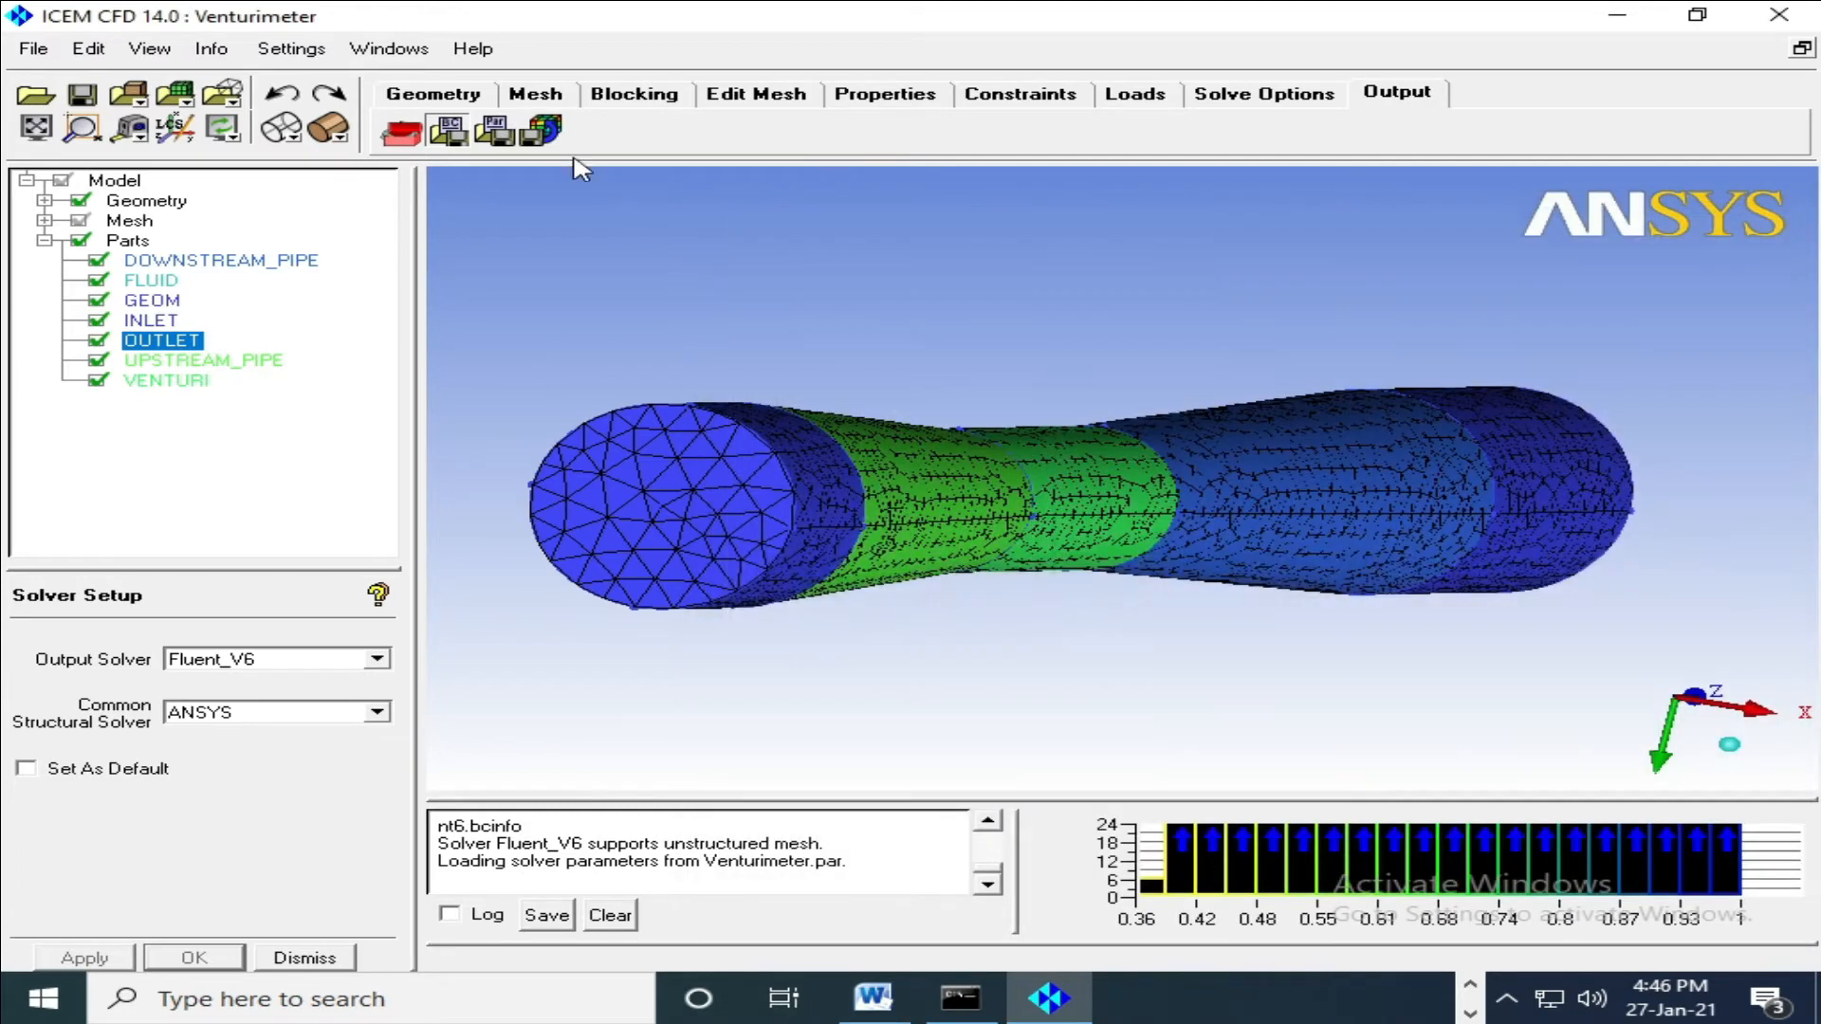
Save the project and write the Venturimeter mesh as 3D Fluent V6 solver input without scaling.
left_click(533, 135)
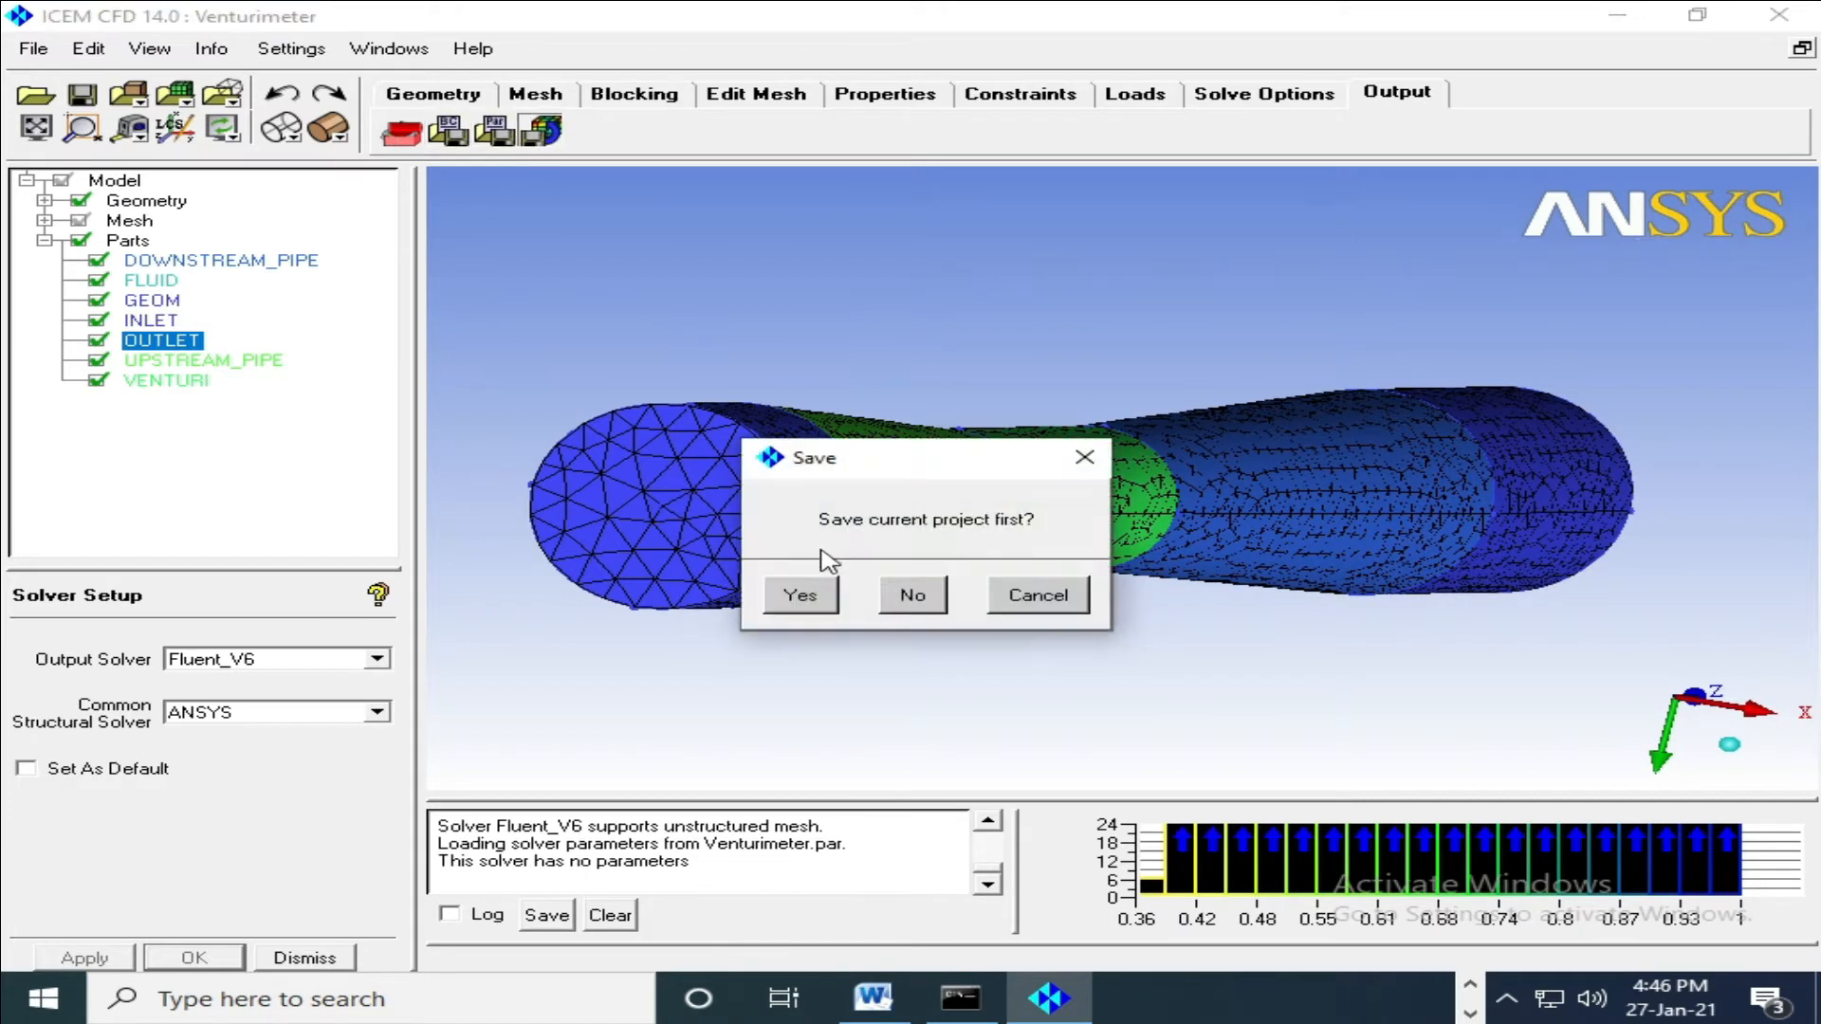
left_click(812, 595)
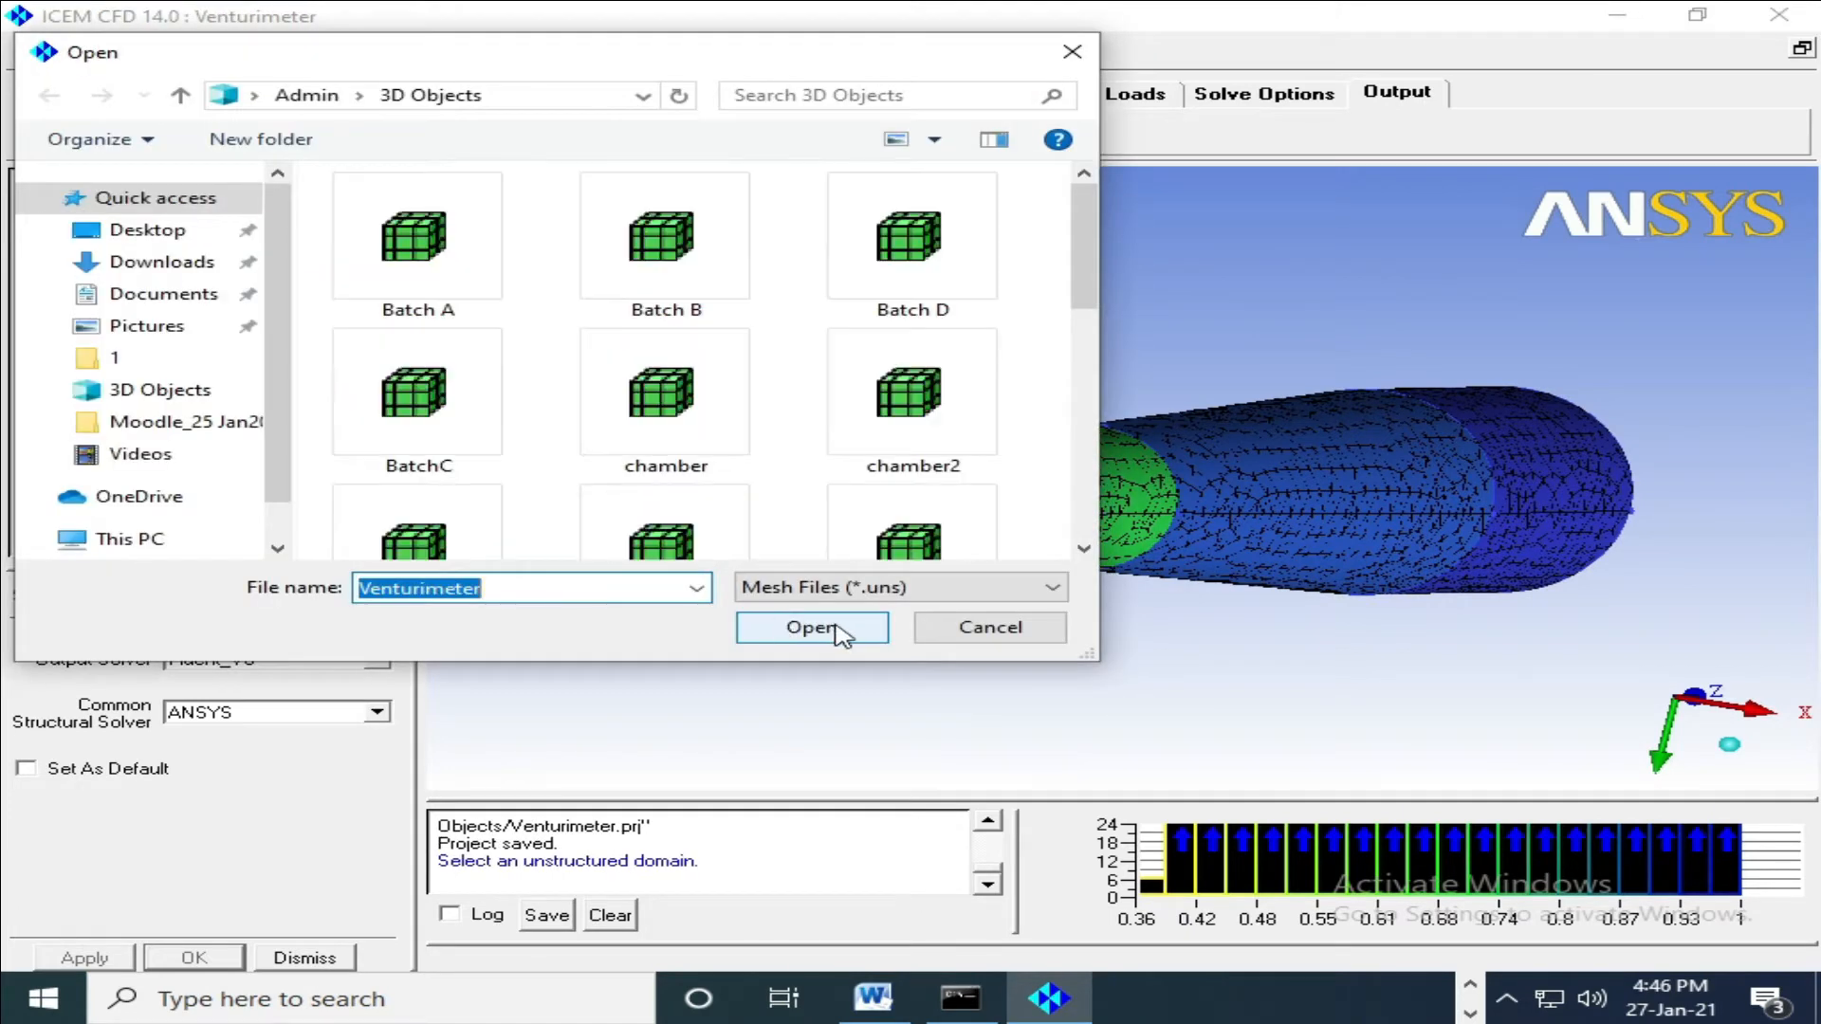
left_click(840, 629)
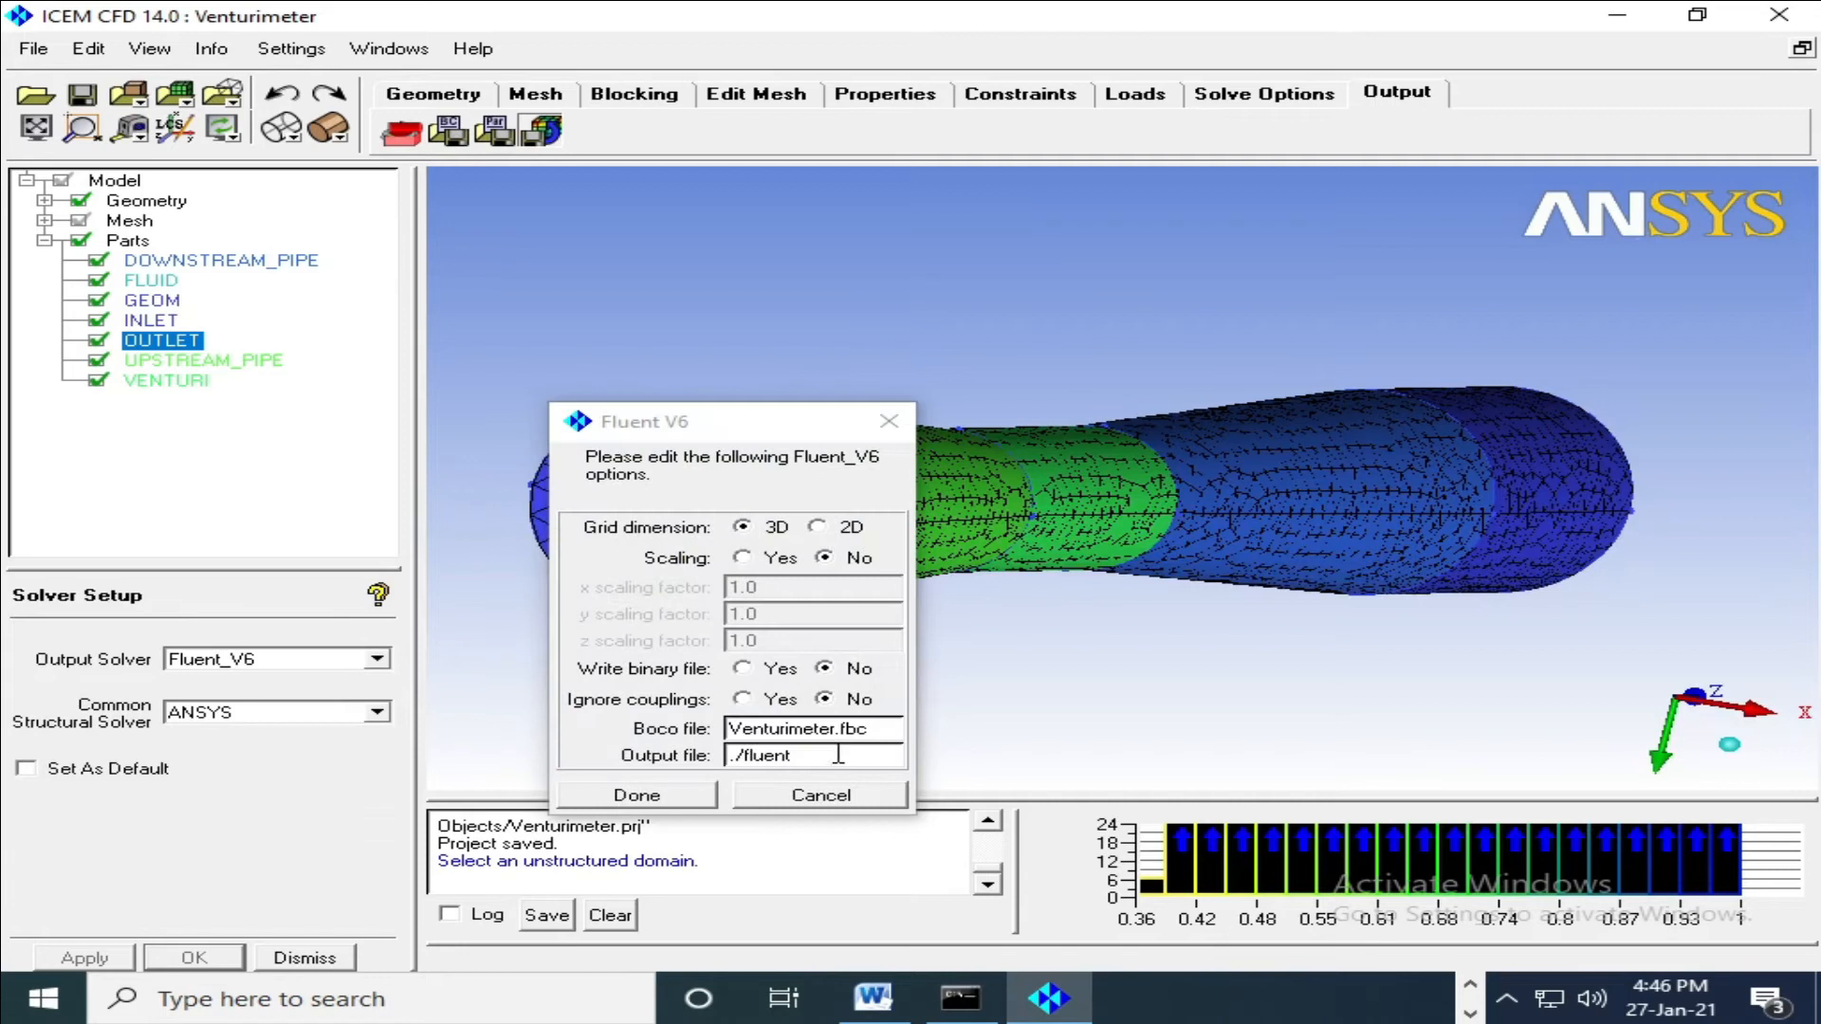
left_click_drag(735, 730, 835, 729)
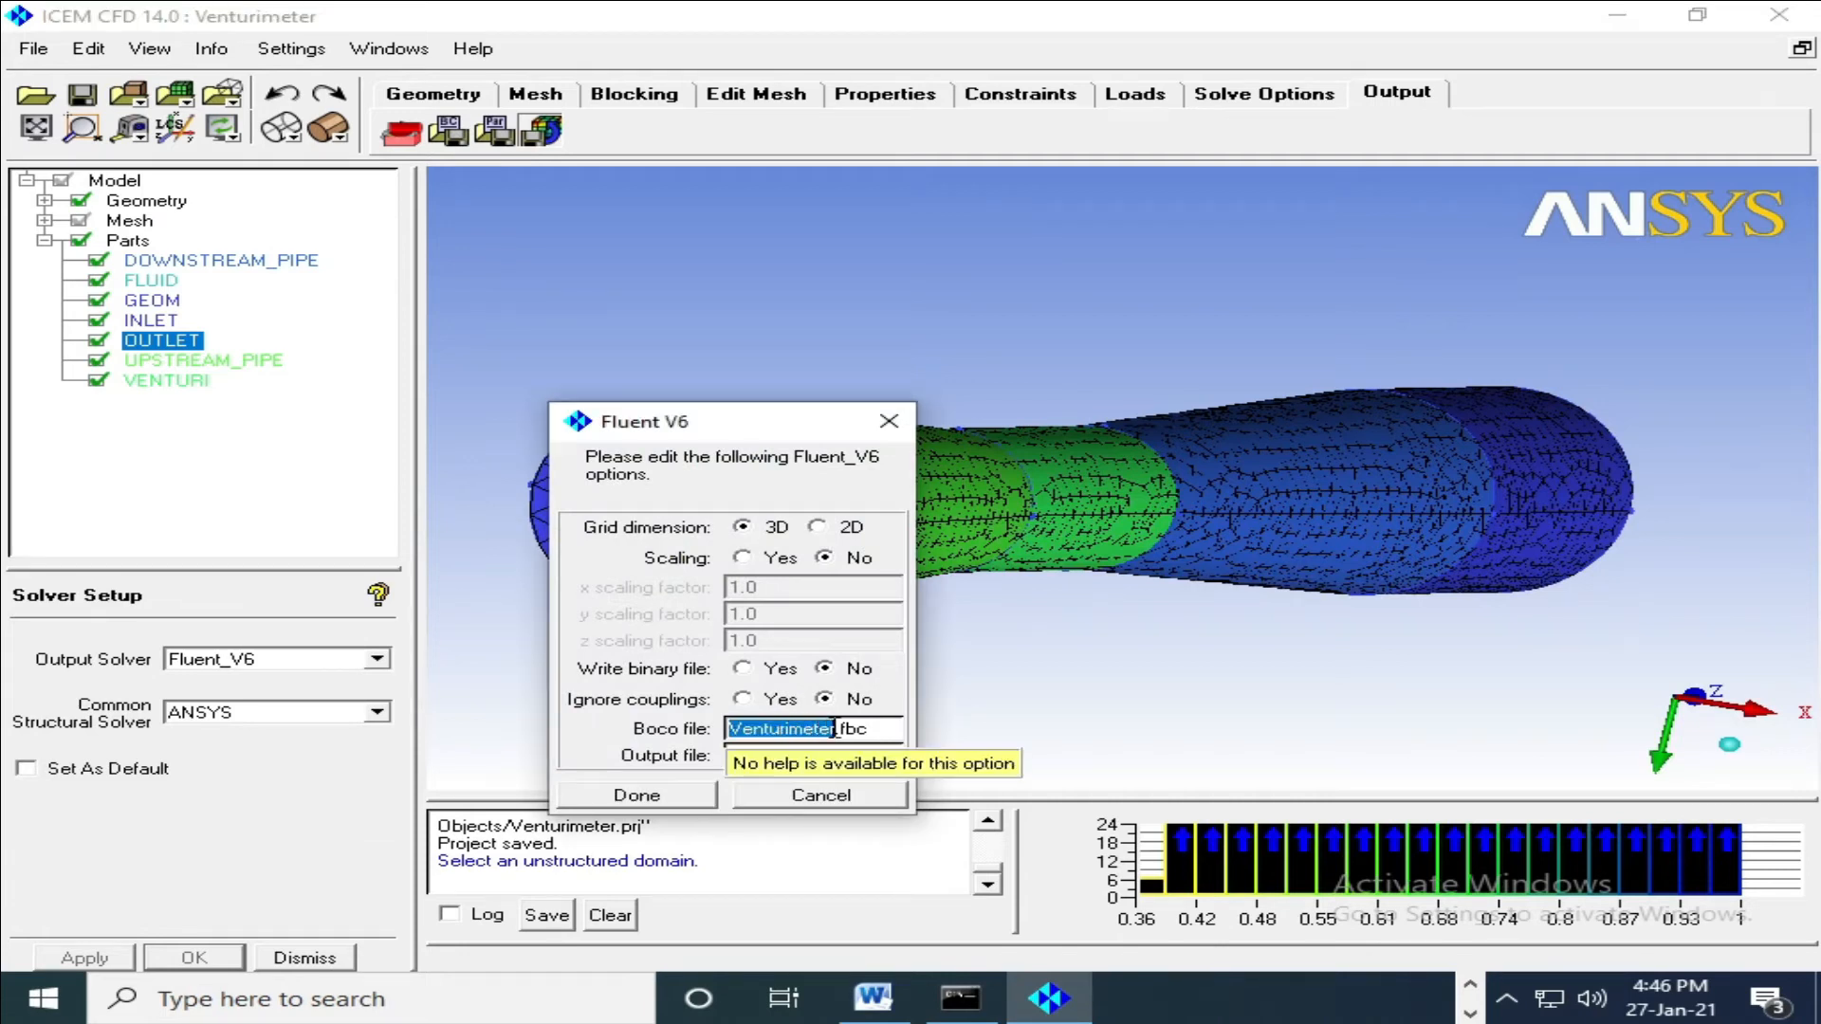
left_click(797, 756)
left_click(636, 795)
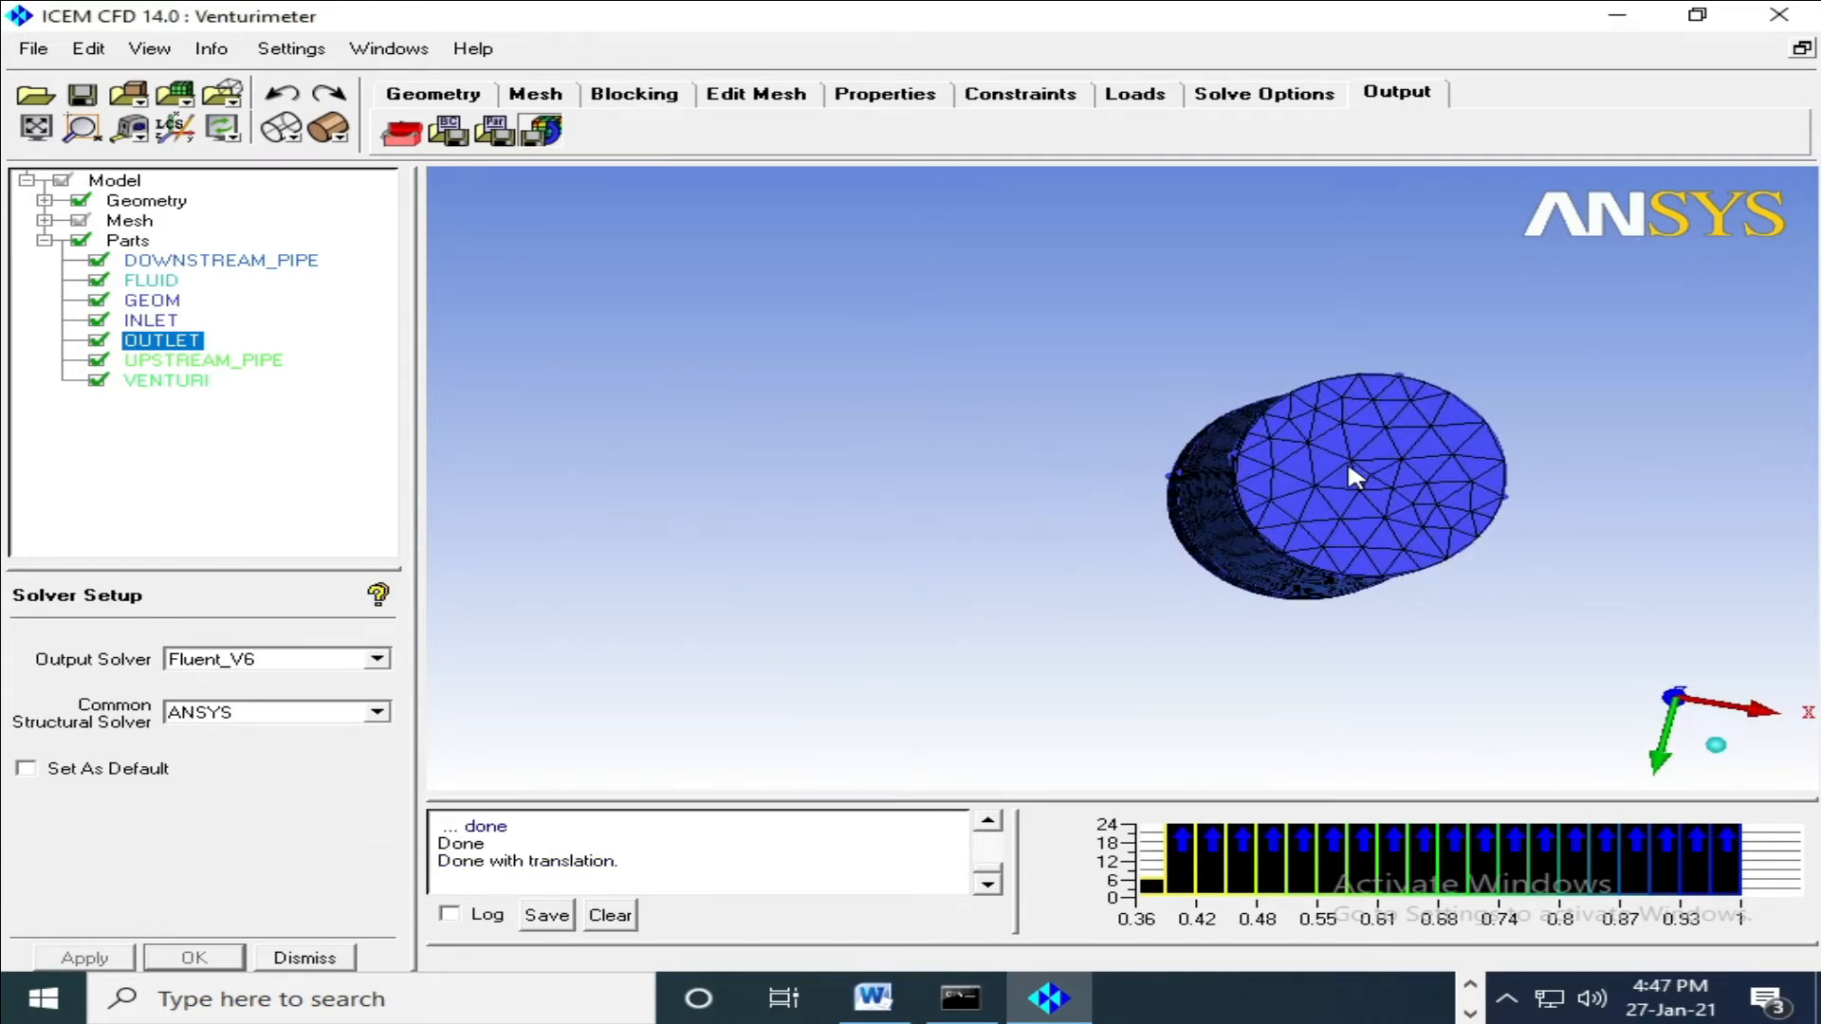
left_click_drag(1330, 465, 1278, 450)
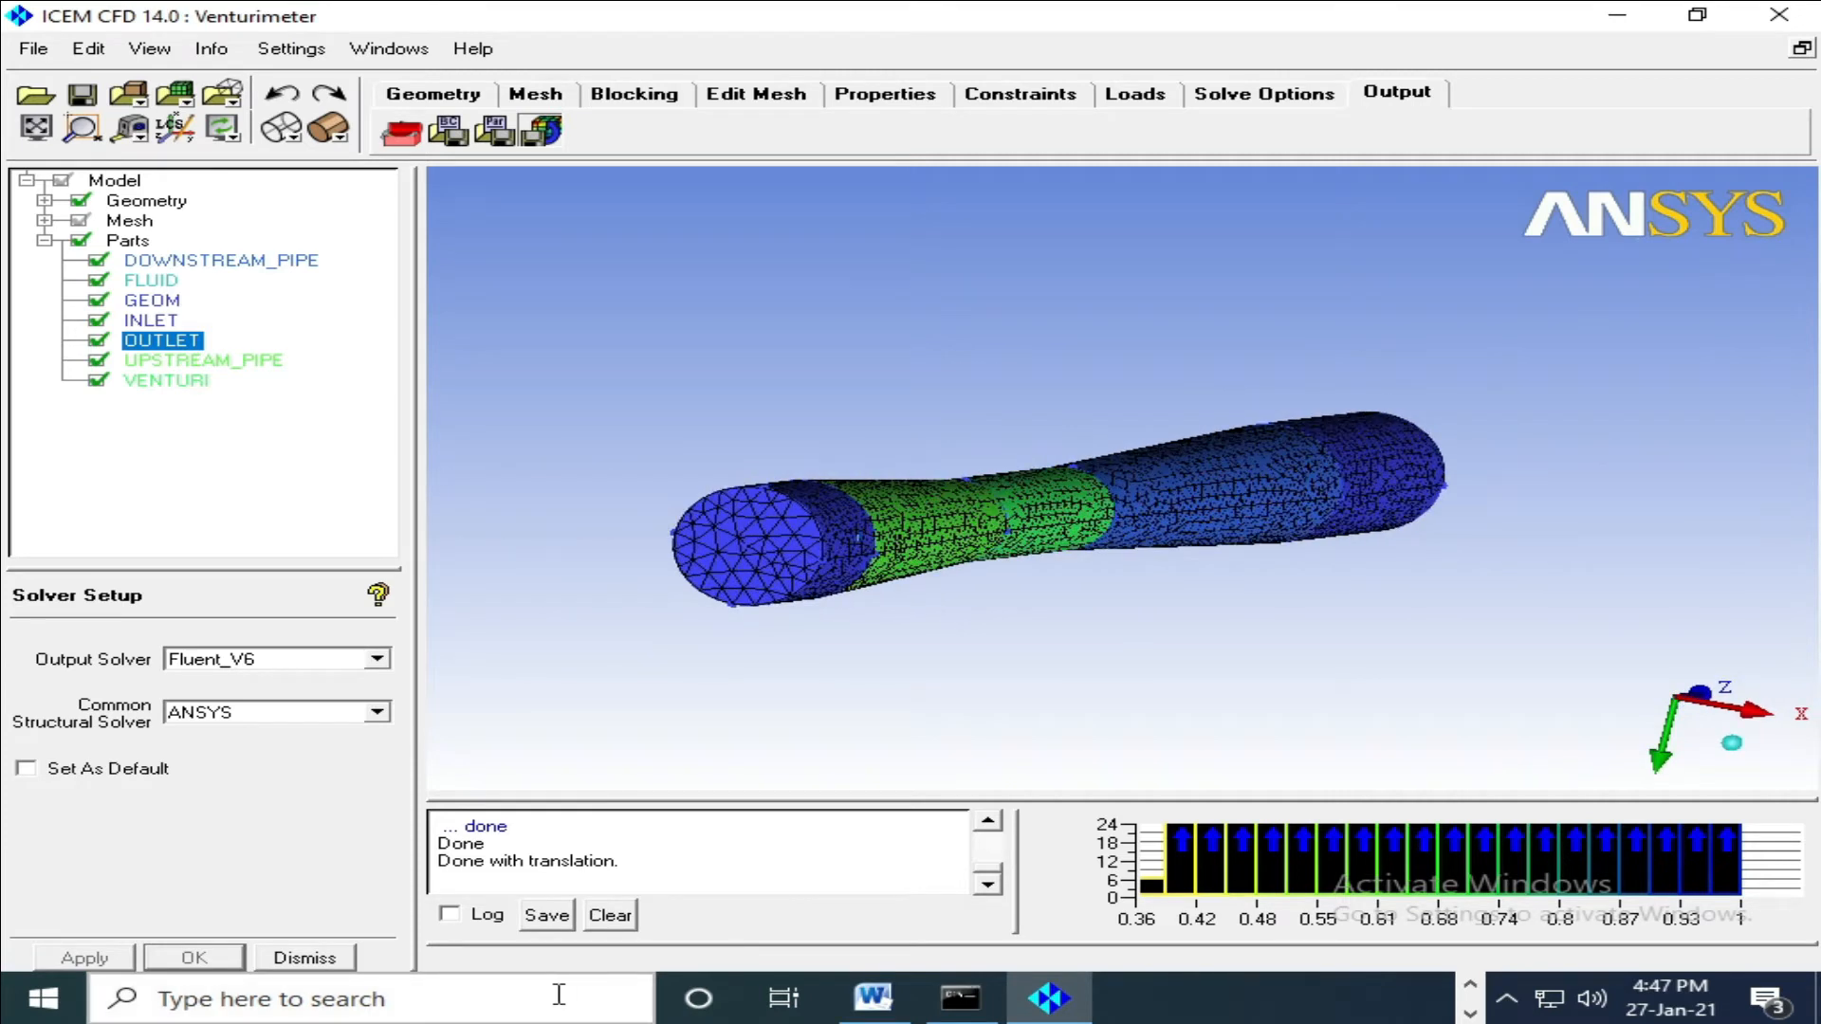
Find and launch FLUENT 14.0 in 3D double-precision mode.
left_click(555, 991)
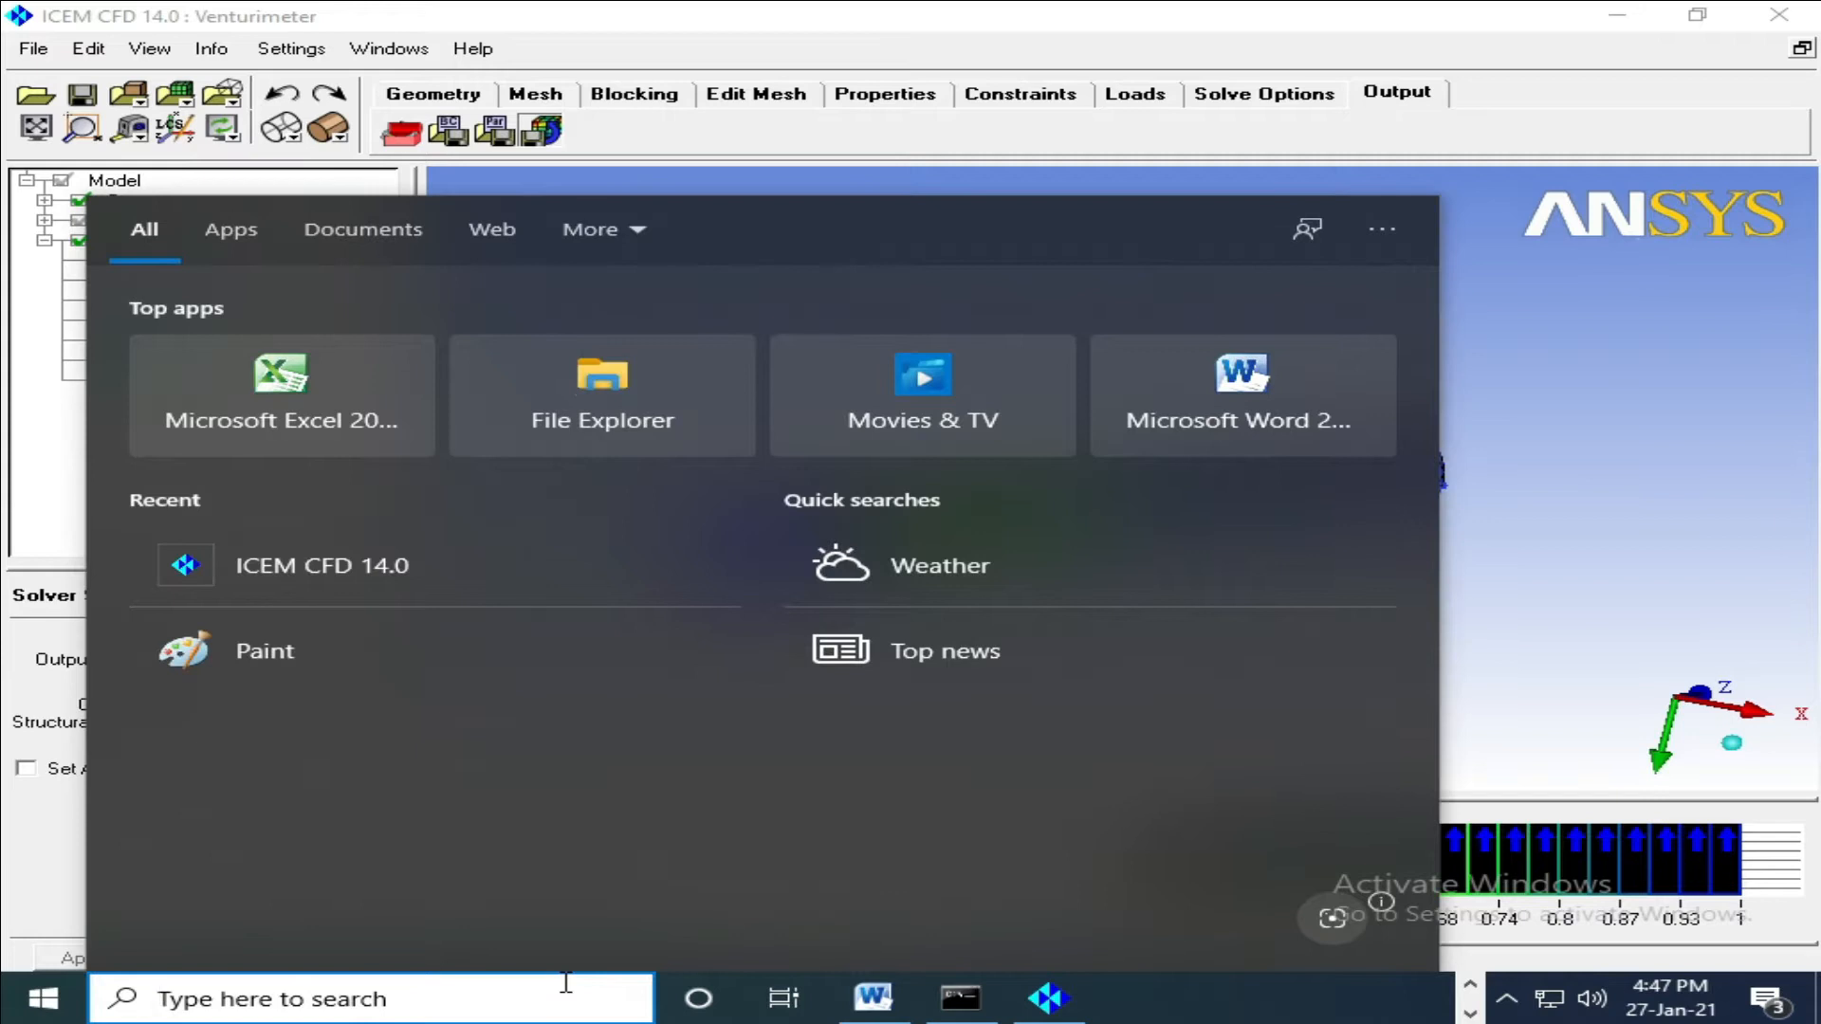
type("fl")
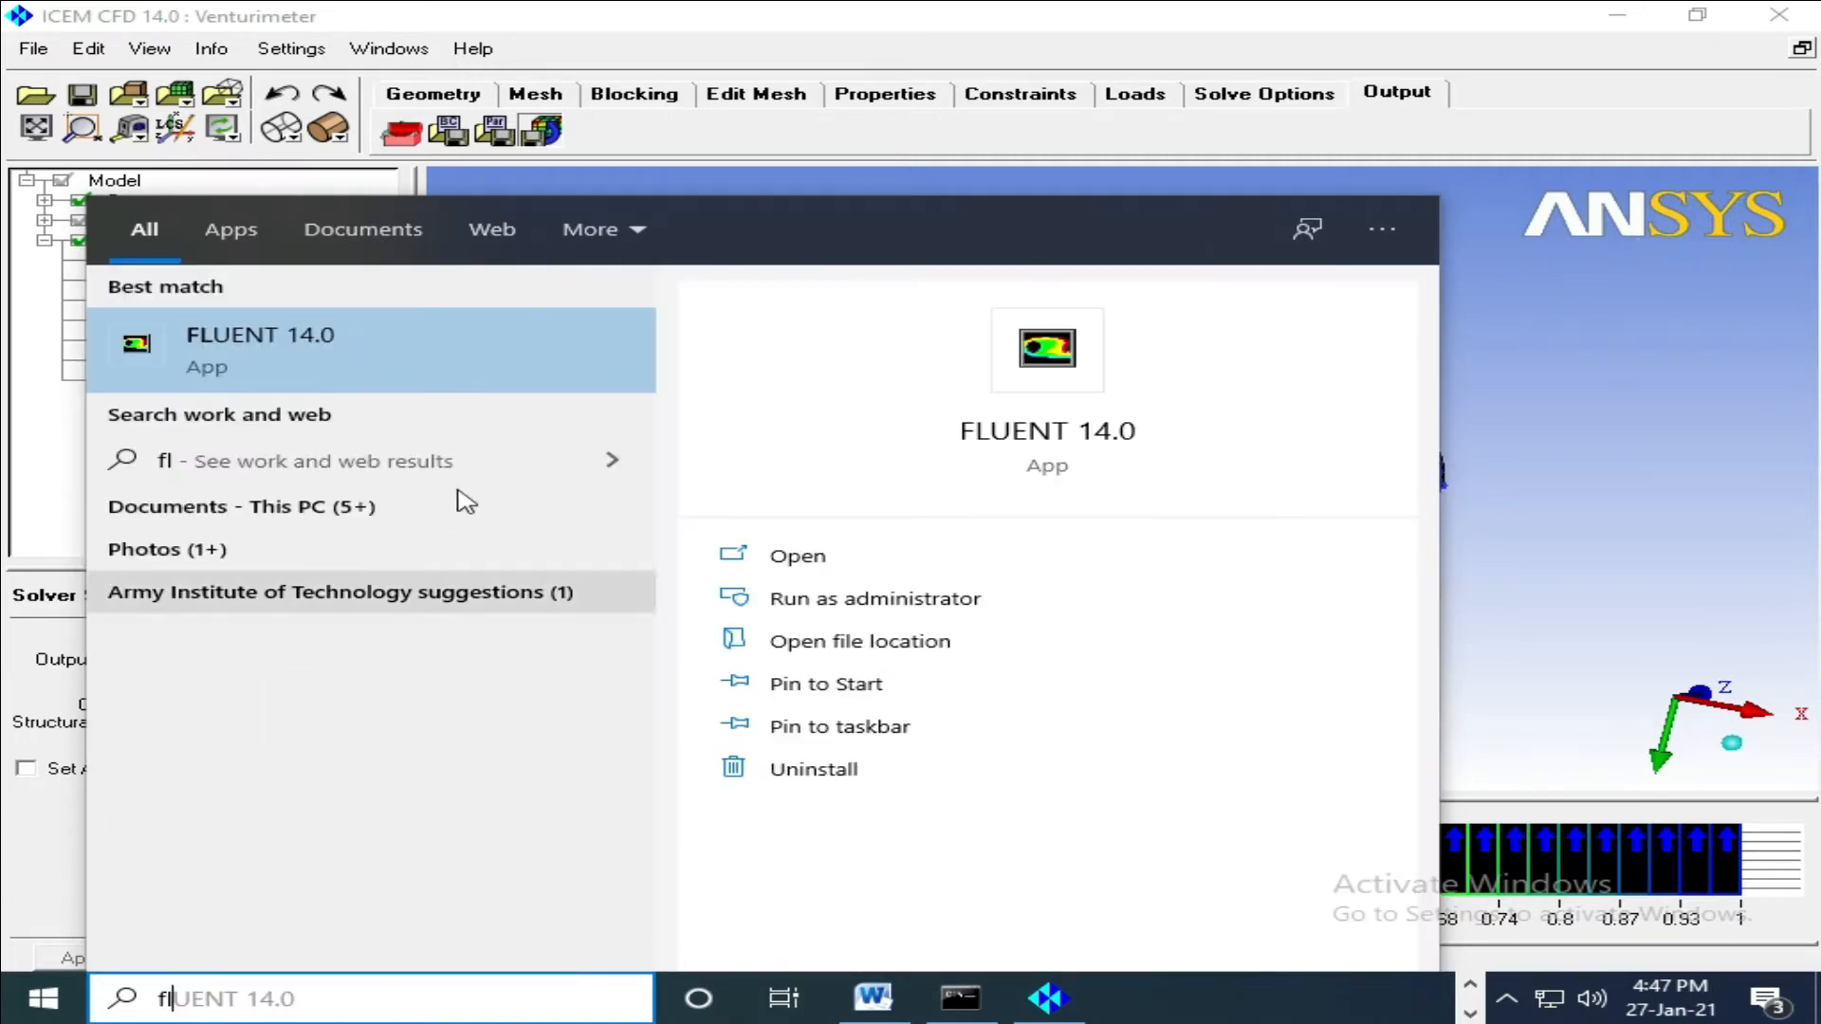
left_click(293, 342)
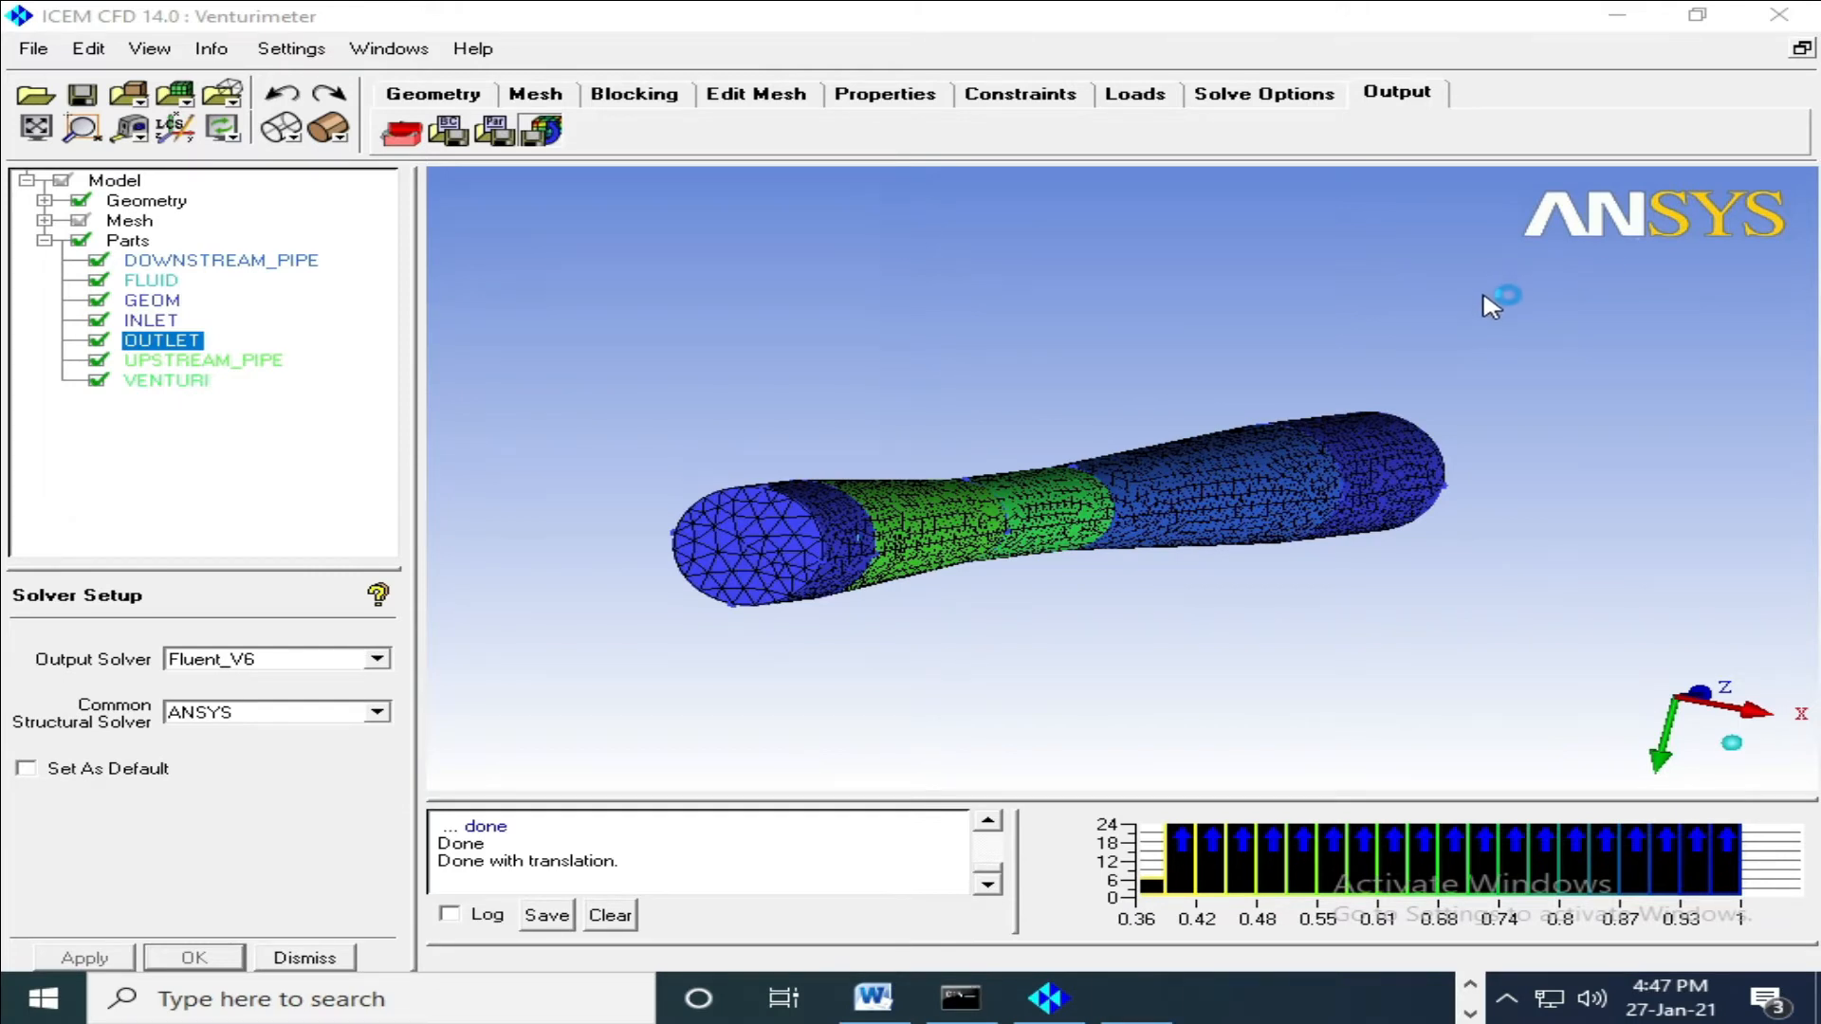
left_click(243, 464)
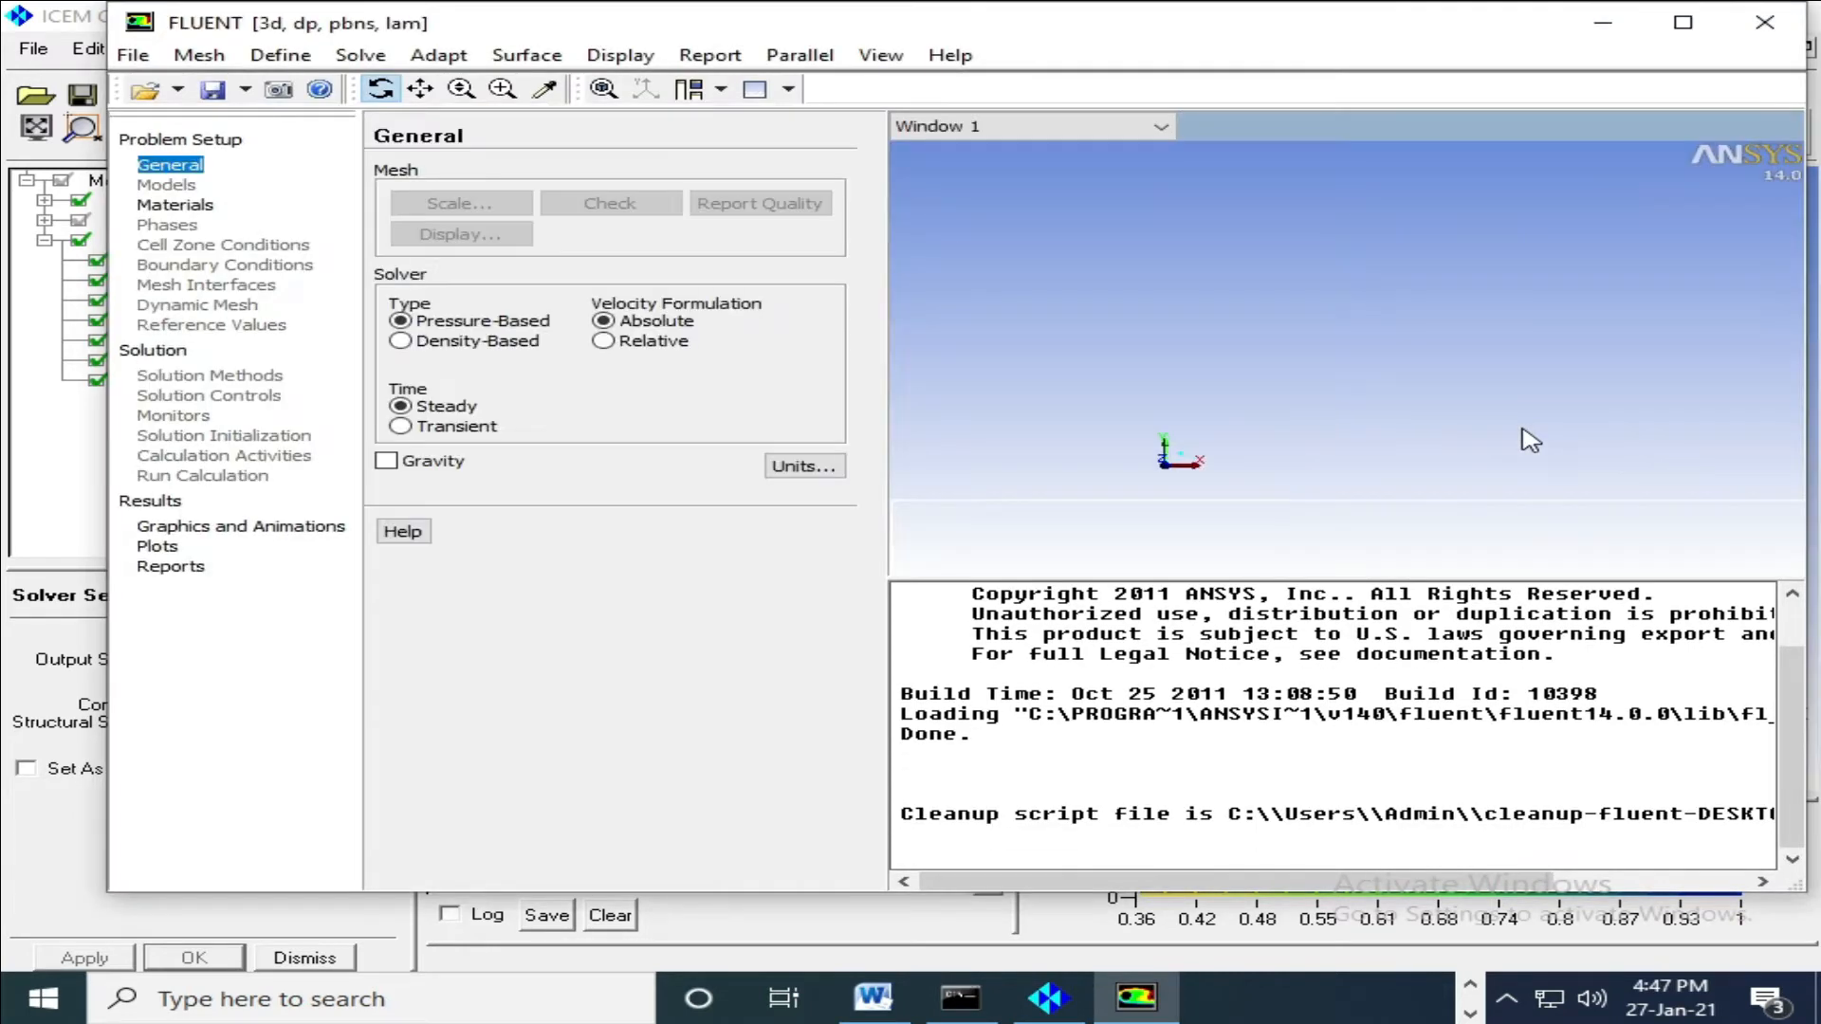
Read the mesh file fluent_Venturimeter_gsf2.msh from the 3D Objects folder.
left_click(133, 55)
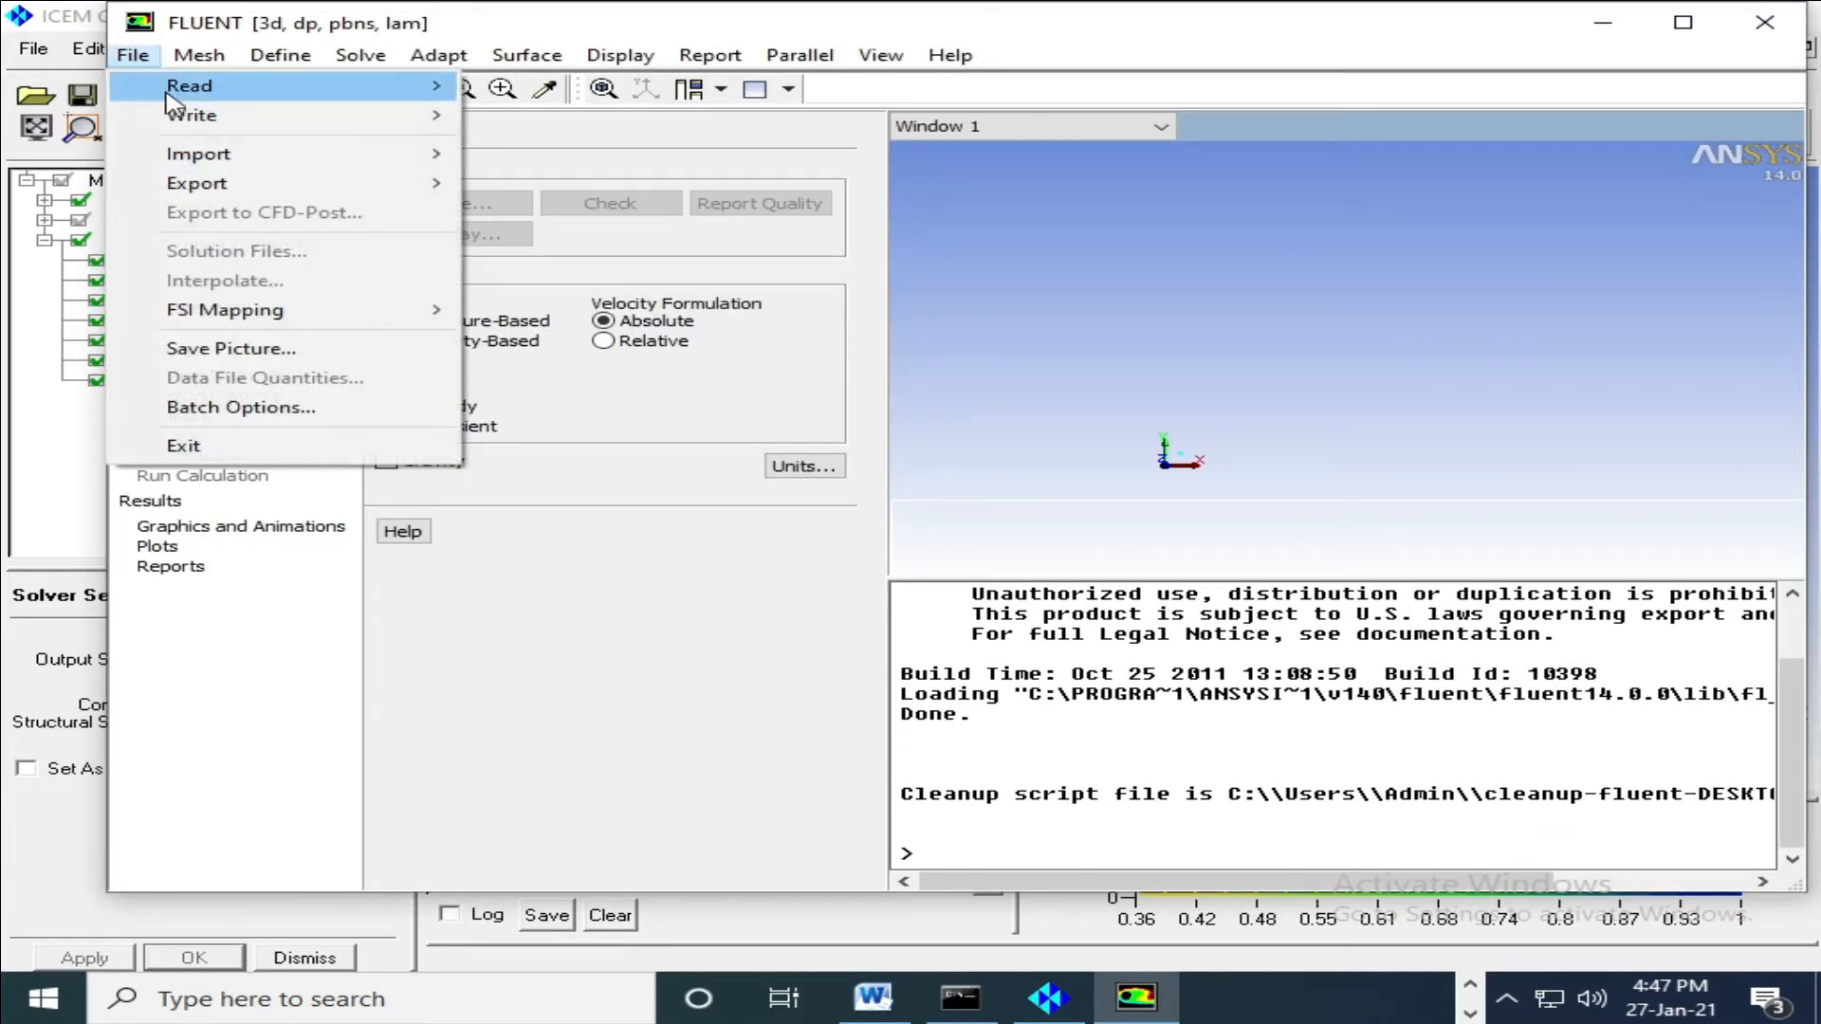
mouse_move(189, 85)
left_click(531, 86)
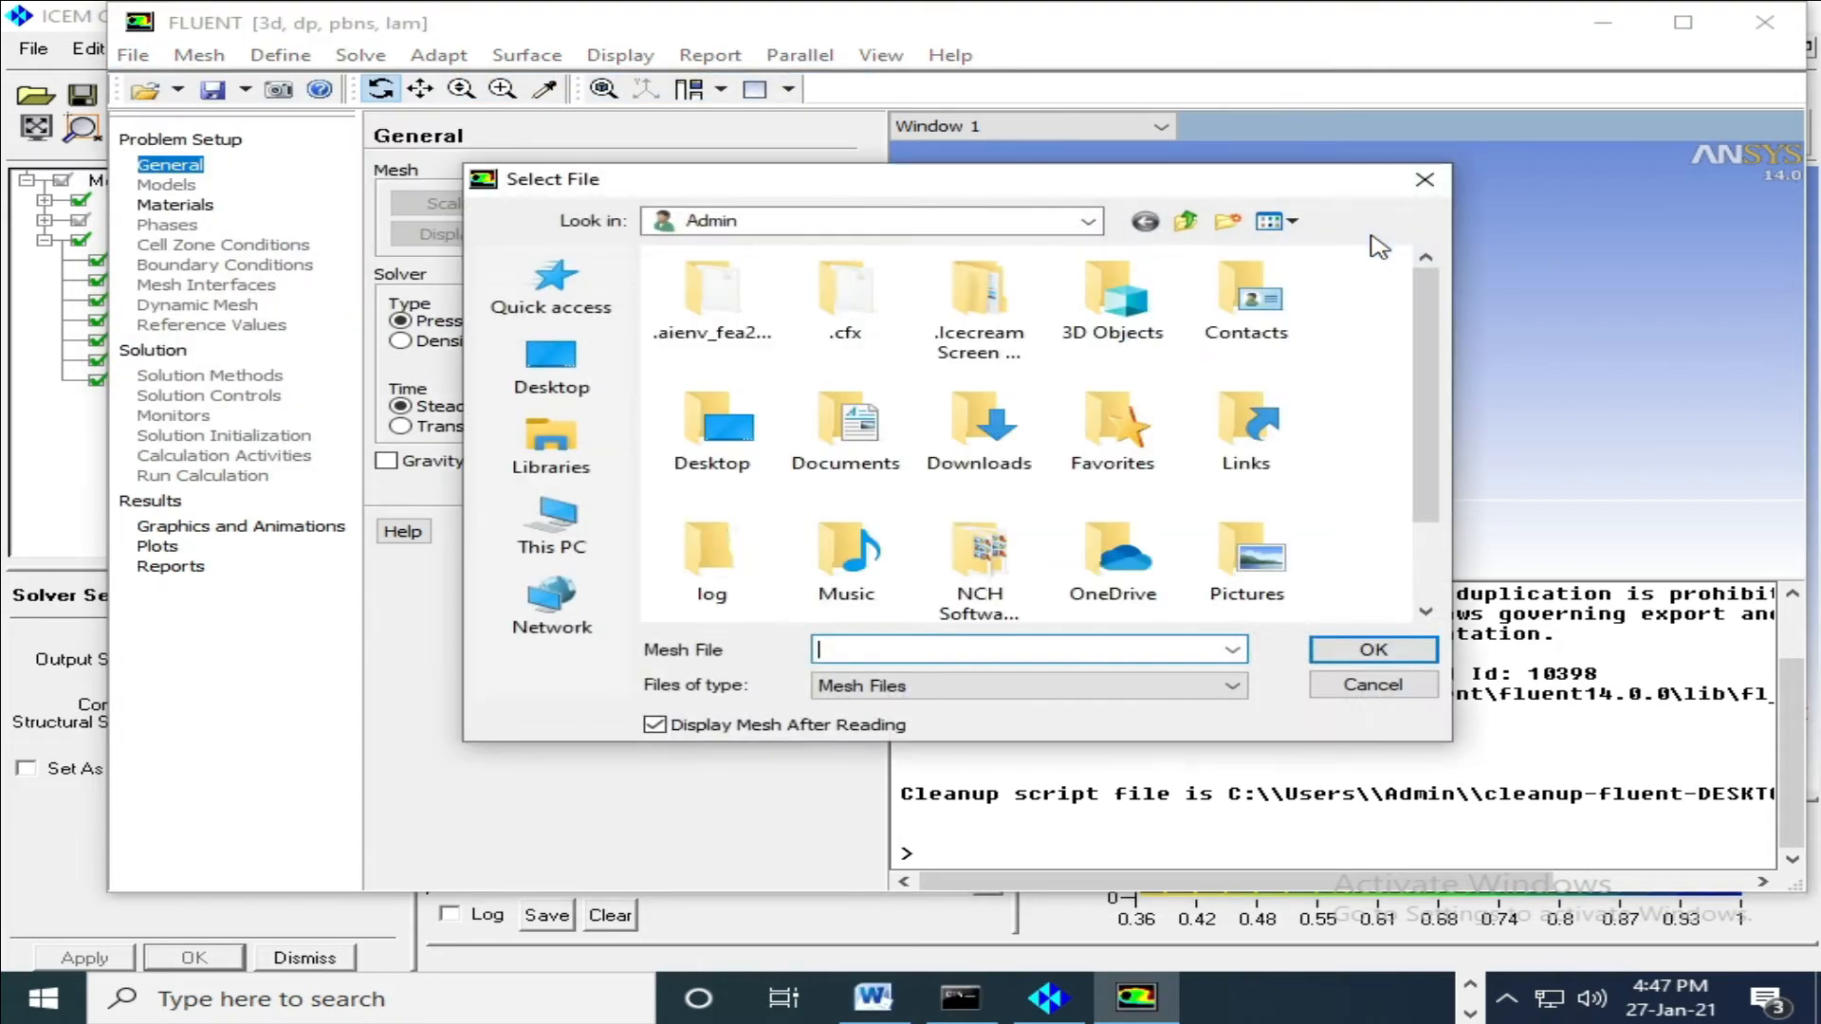
double_click(1115, 296)
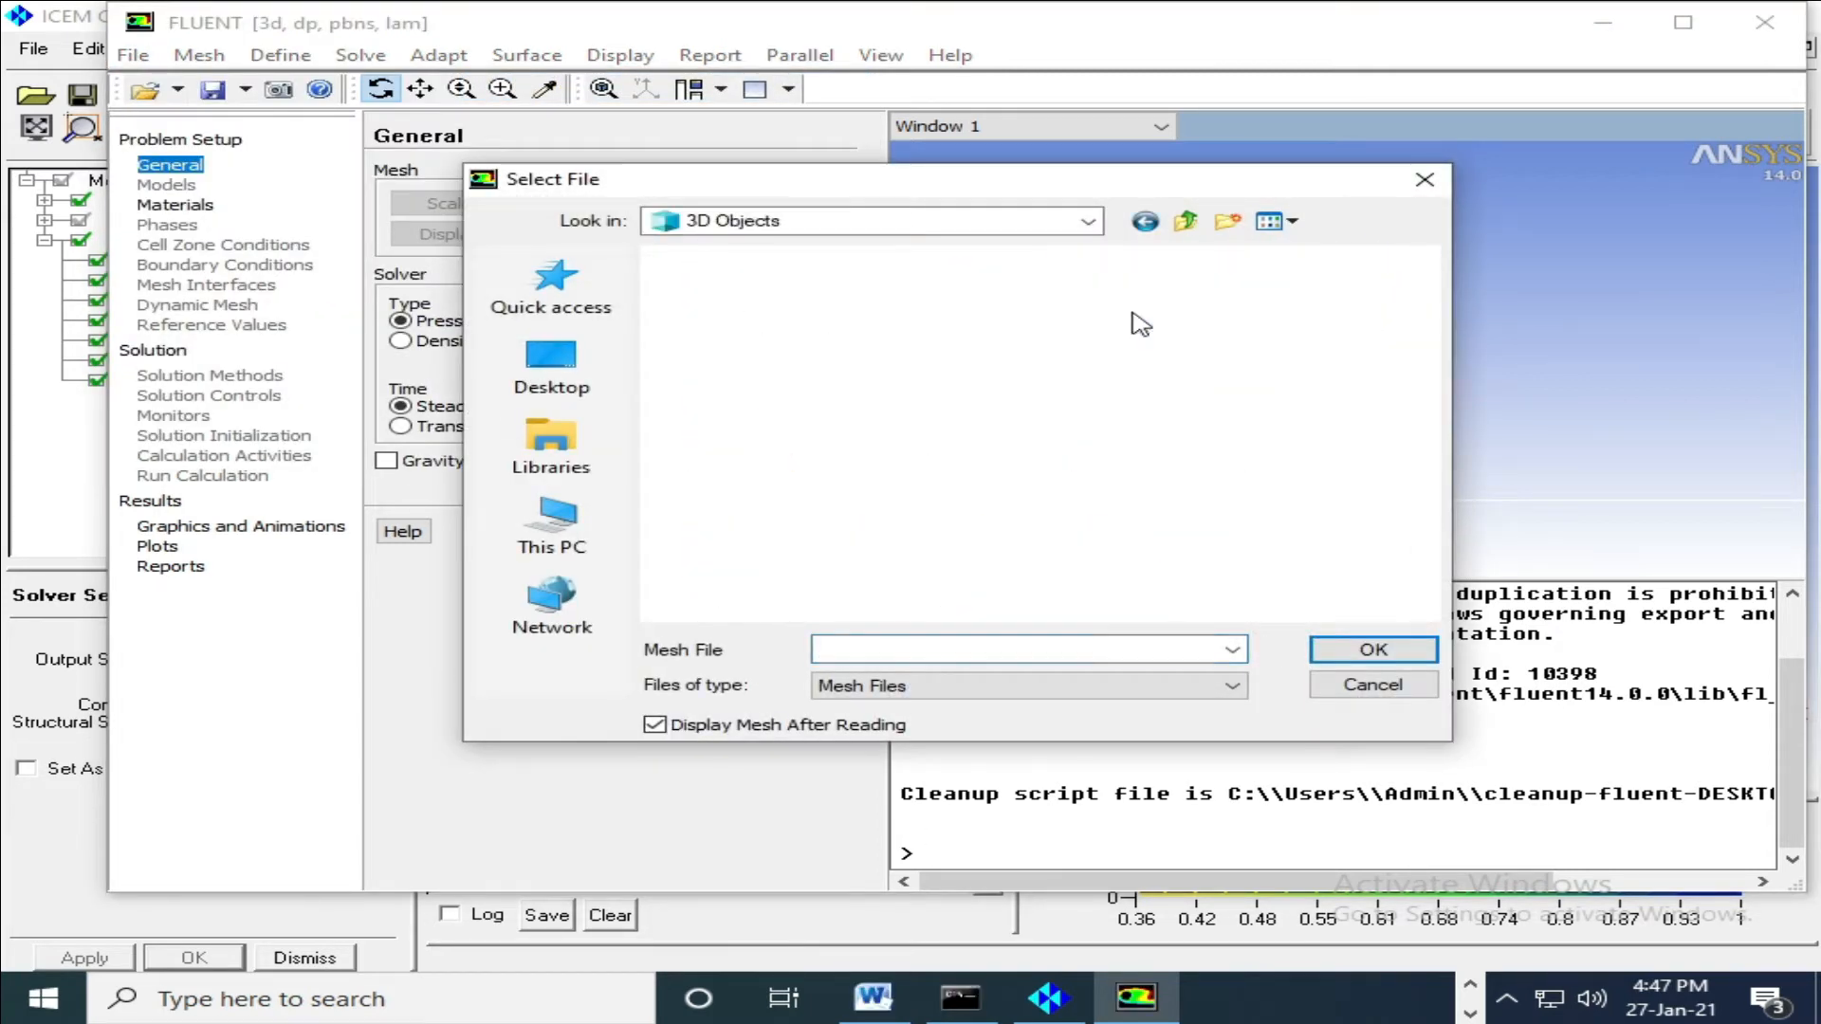
left_click_drag(1429, 341, 1487, 582)
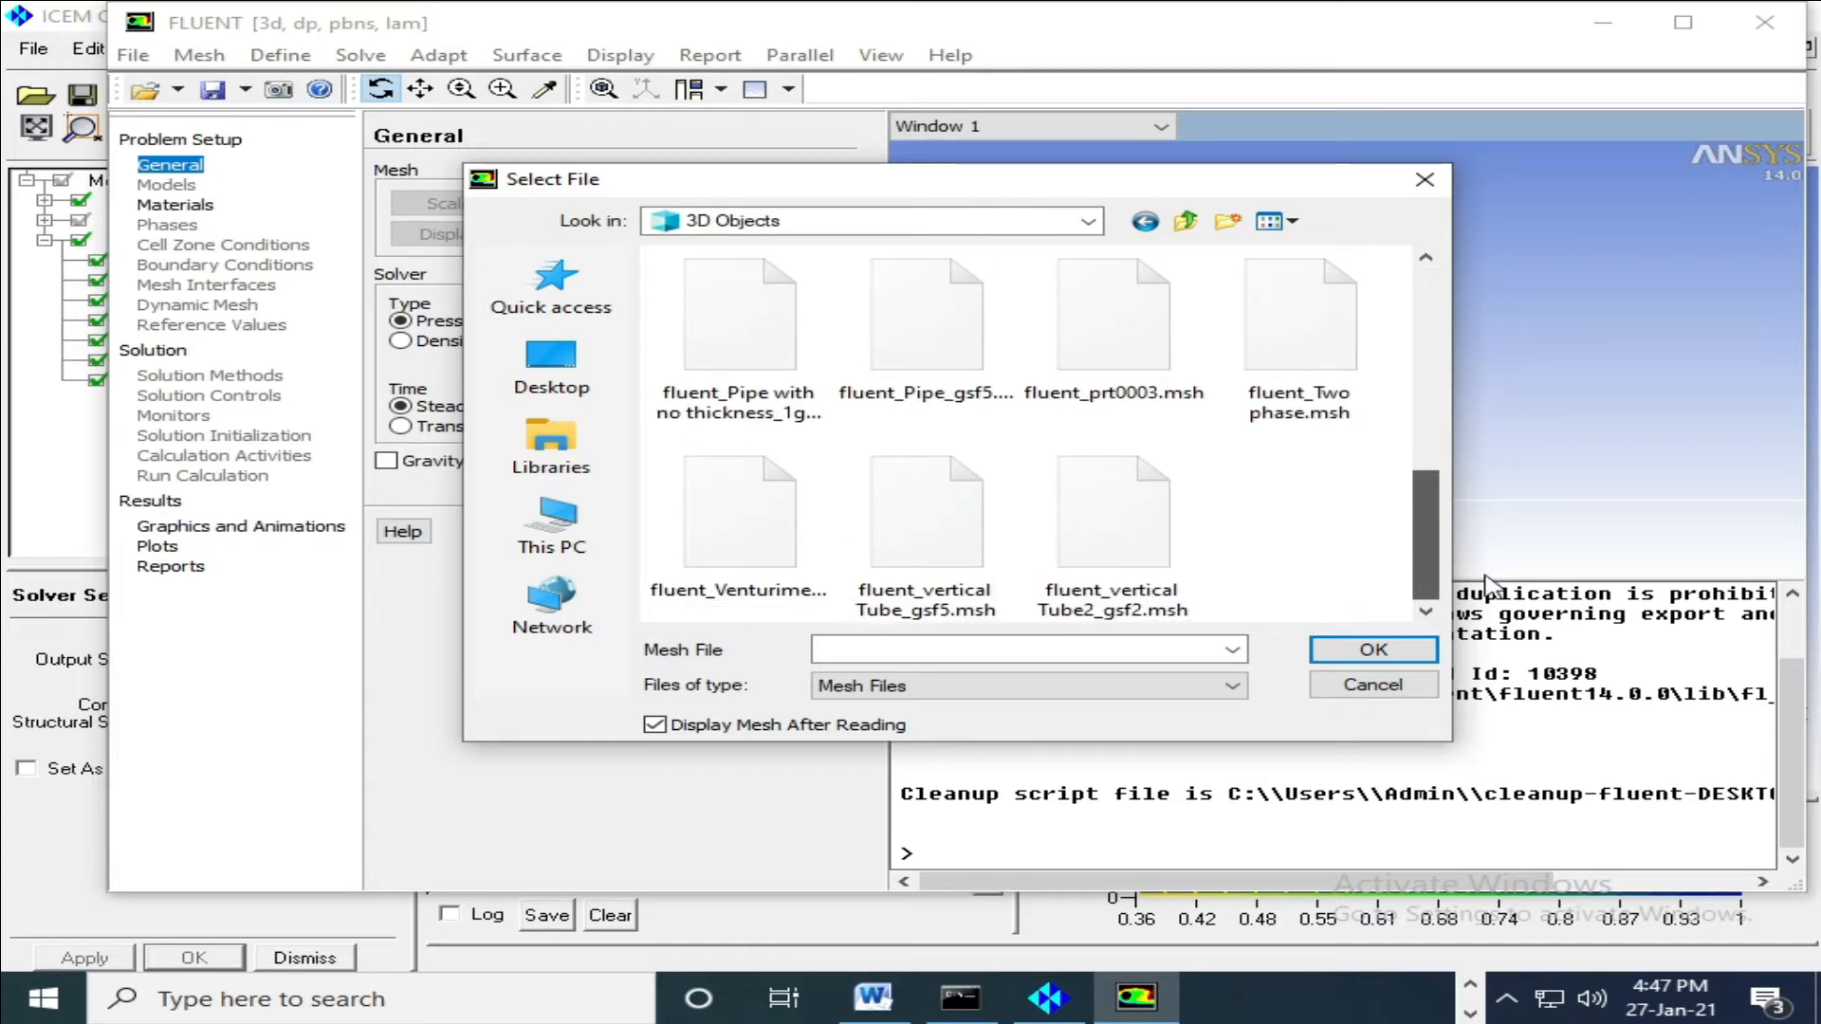
left_click(731, 531)
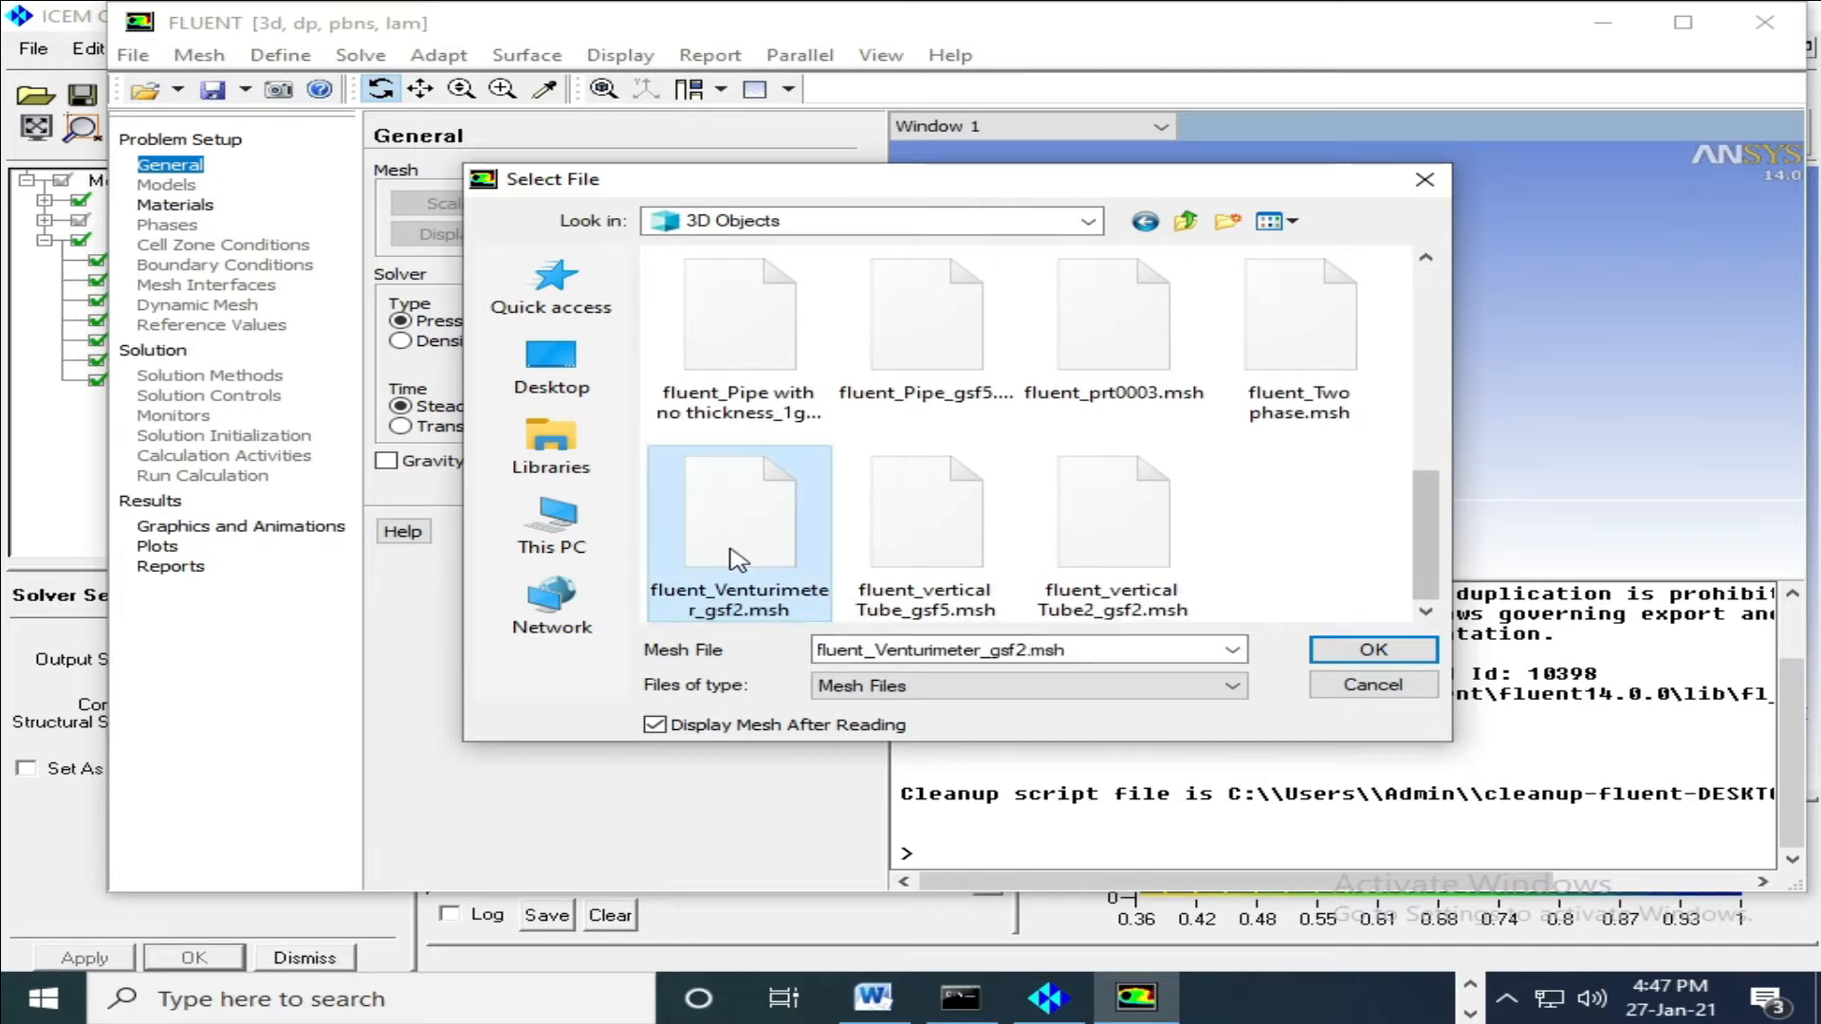
left_click(1372, 650)
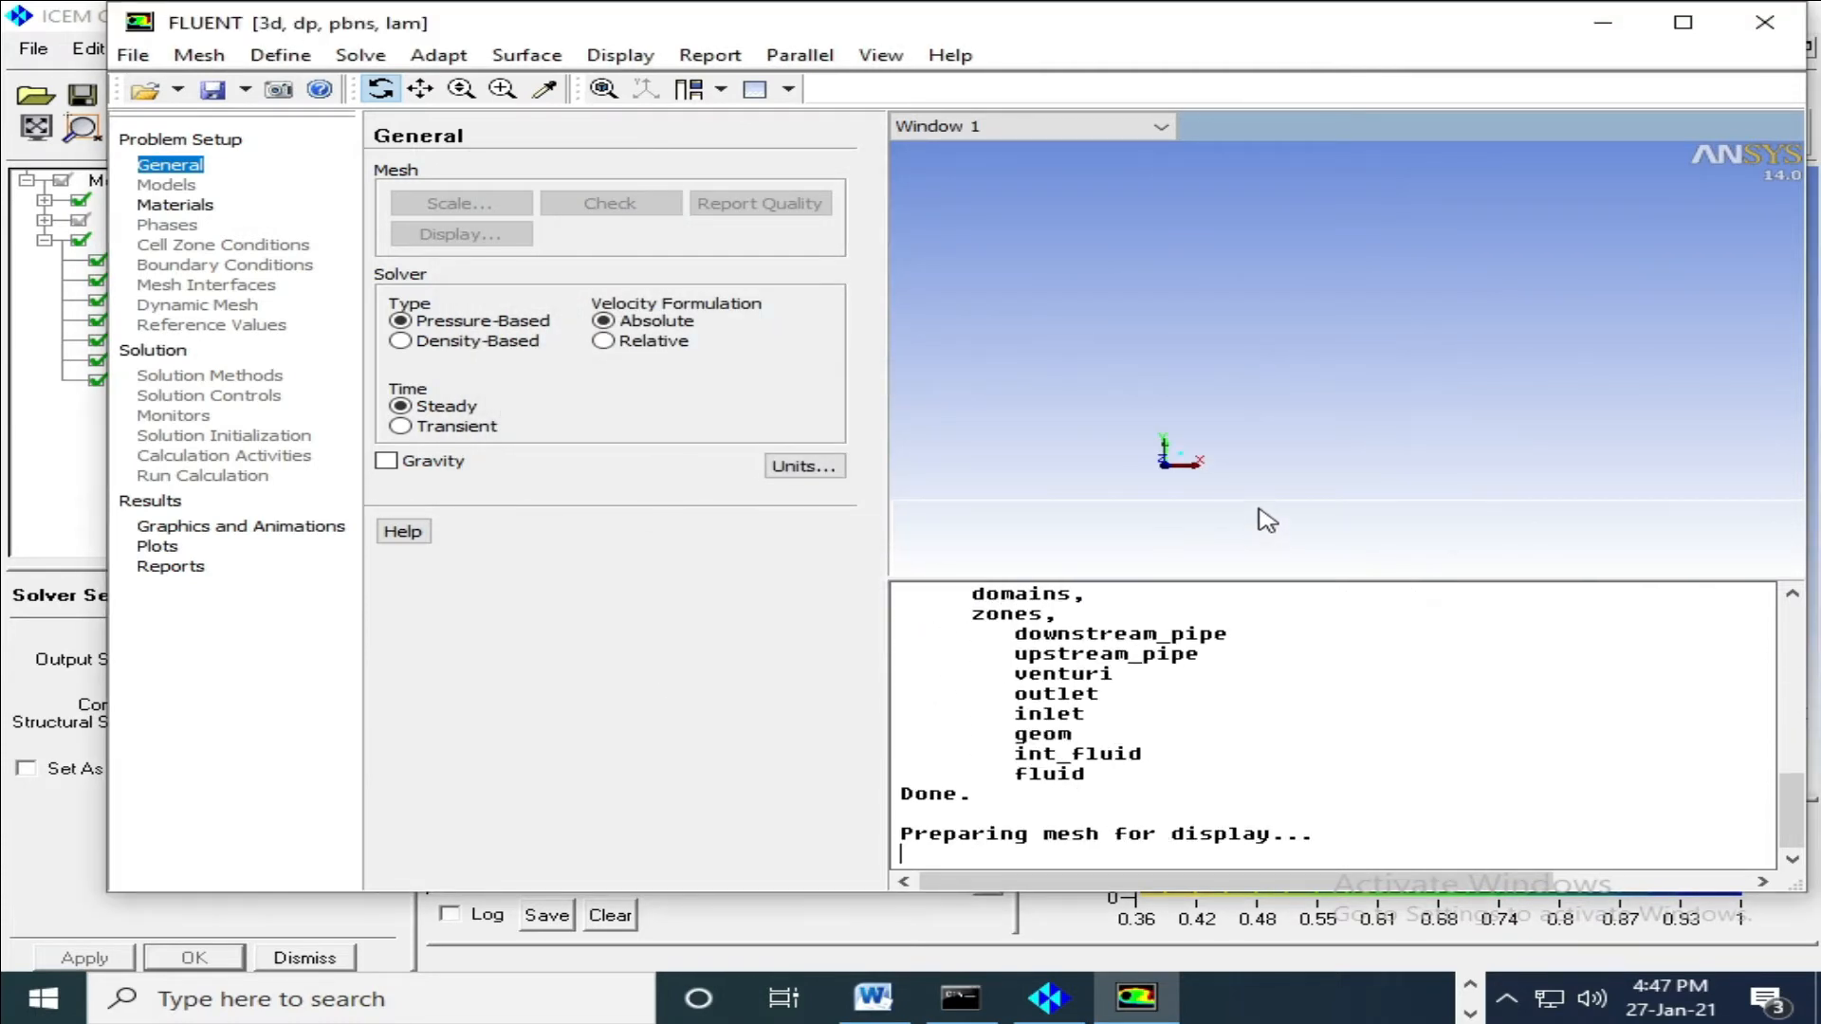
Check the imported mesh and scale it by converting its units from cm.
left_click(618, 203)
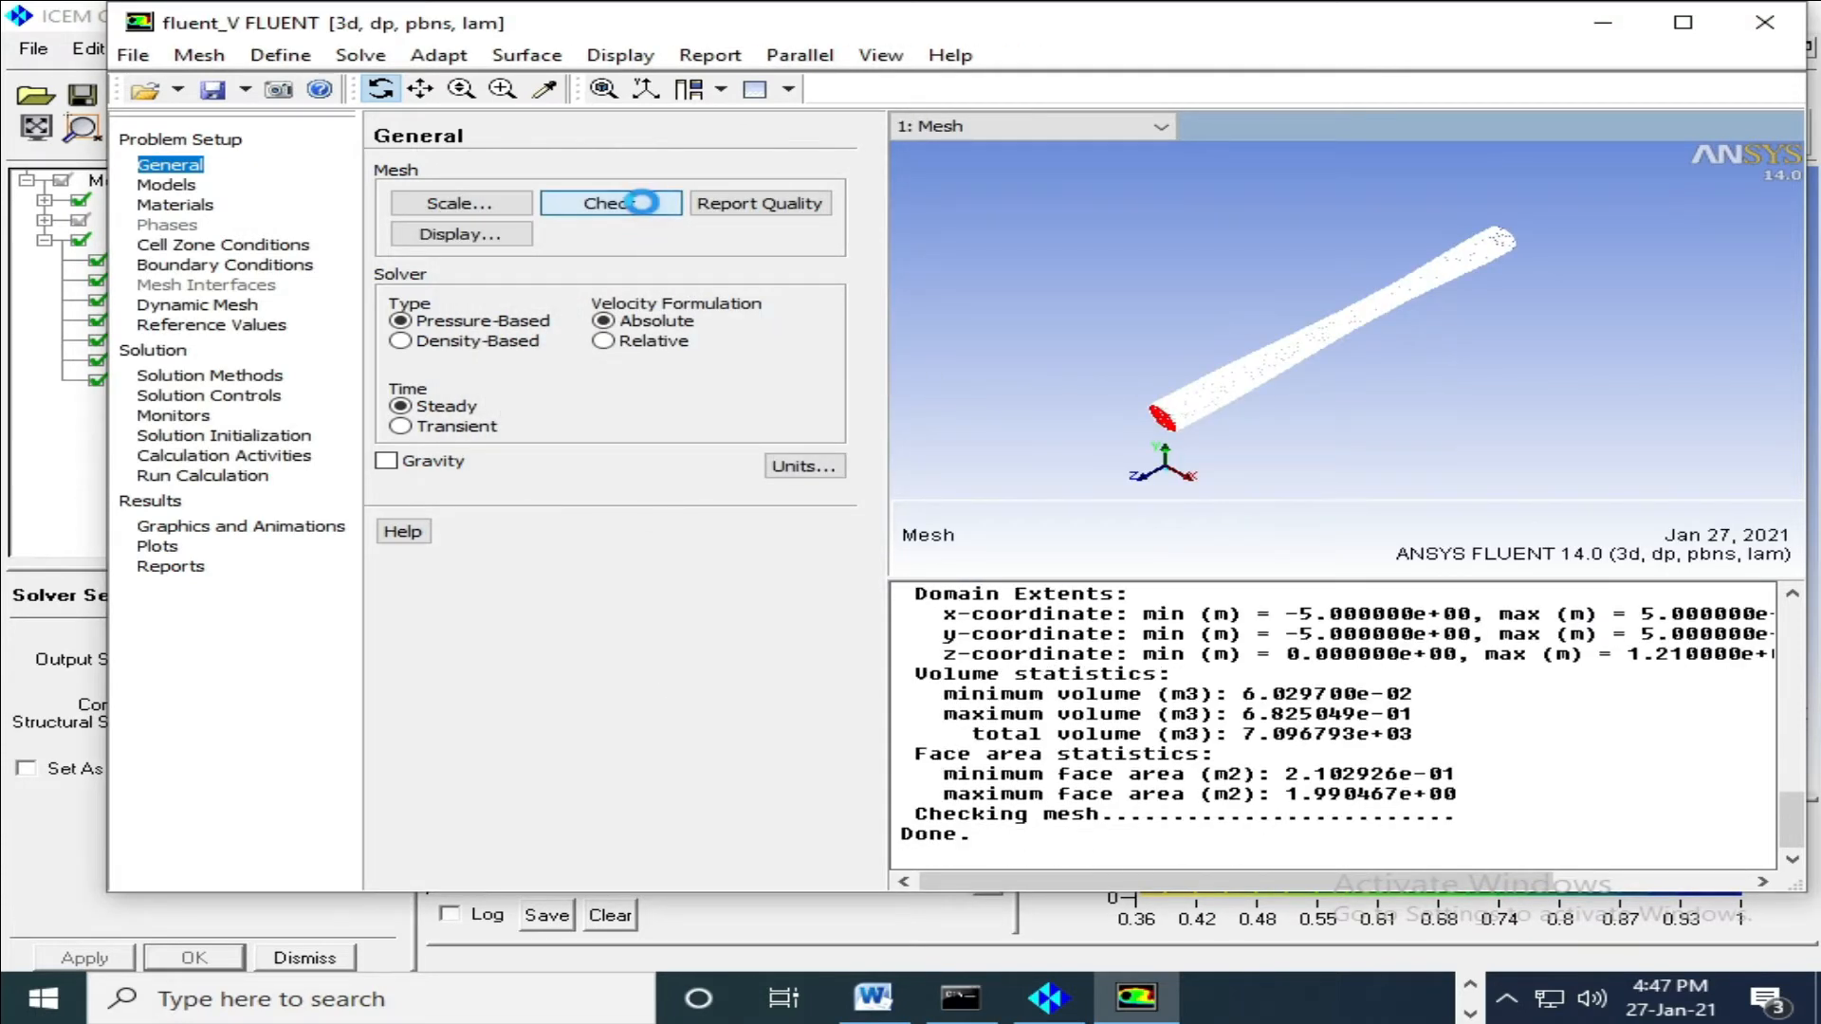
left_click(456, 202)
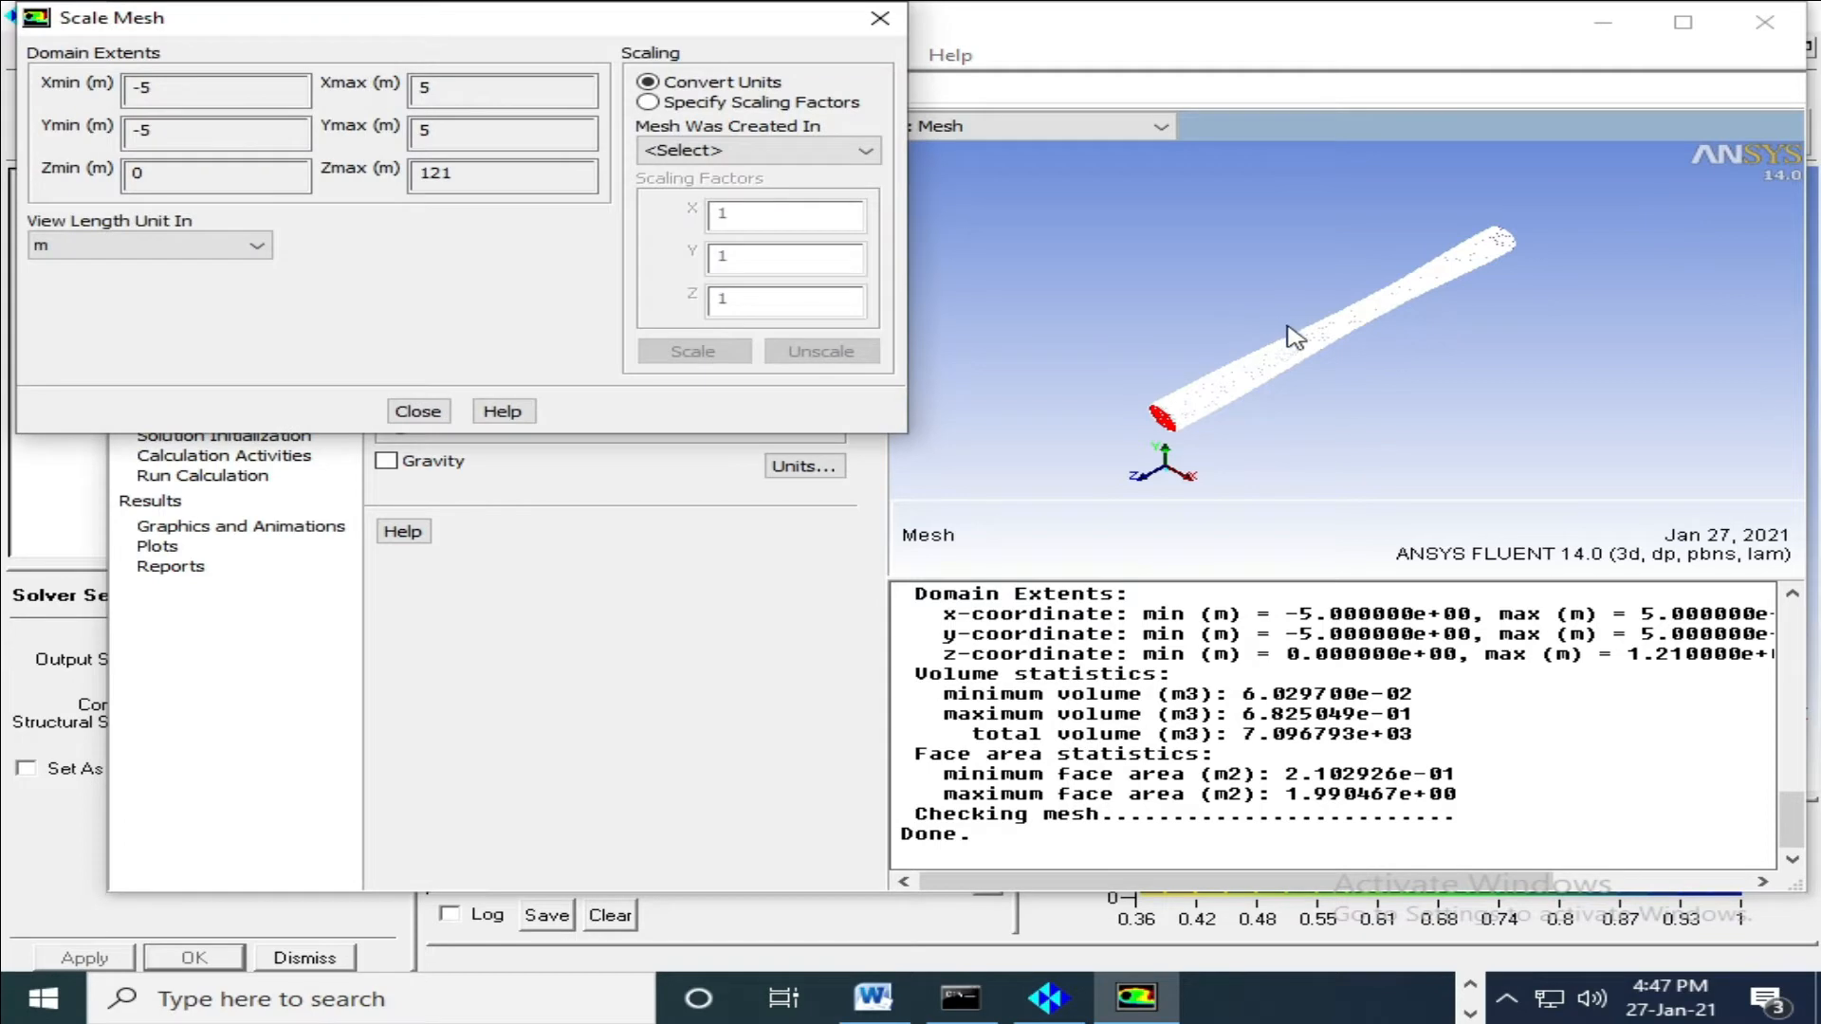
left_click(749, 151)
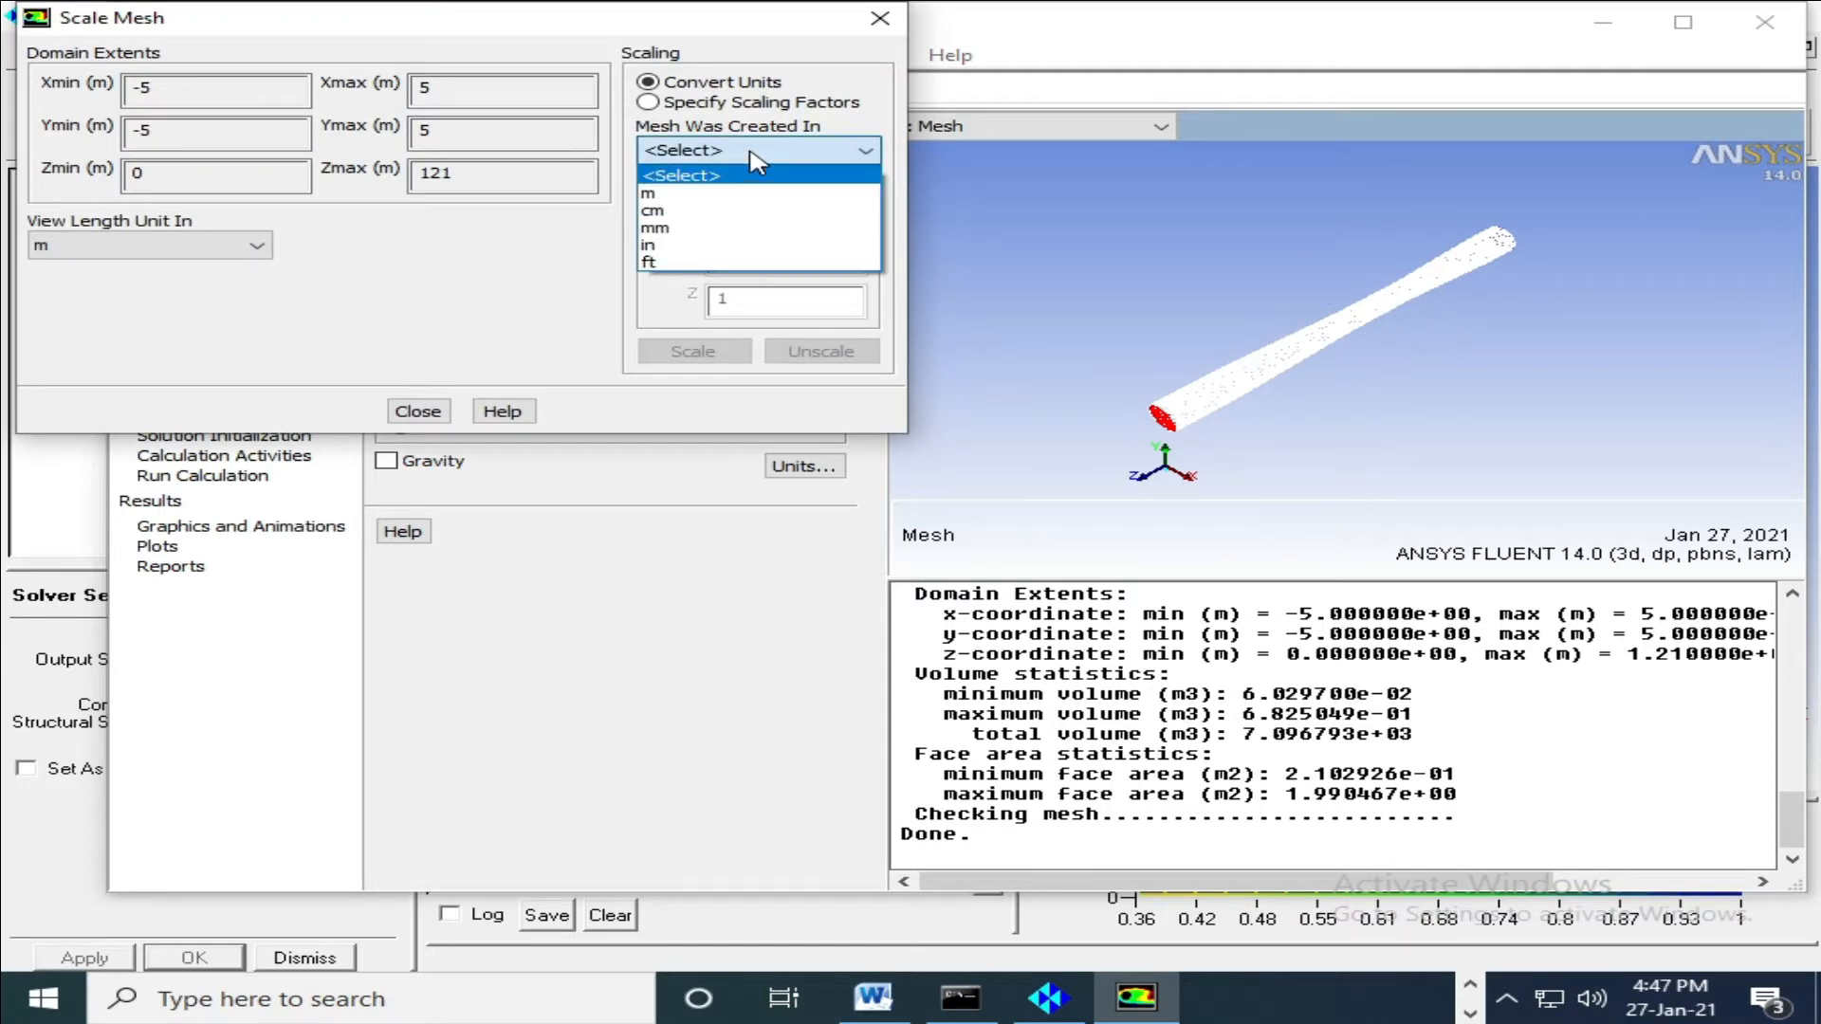
left_click(699, 210)
left_click(692, 351)
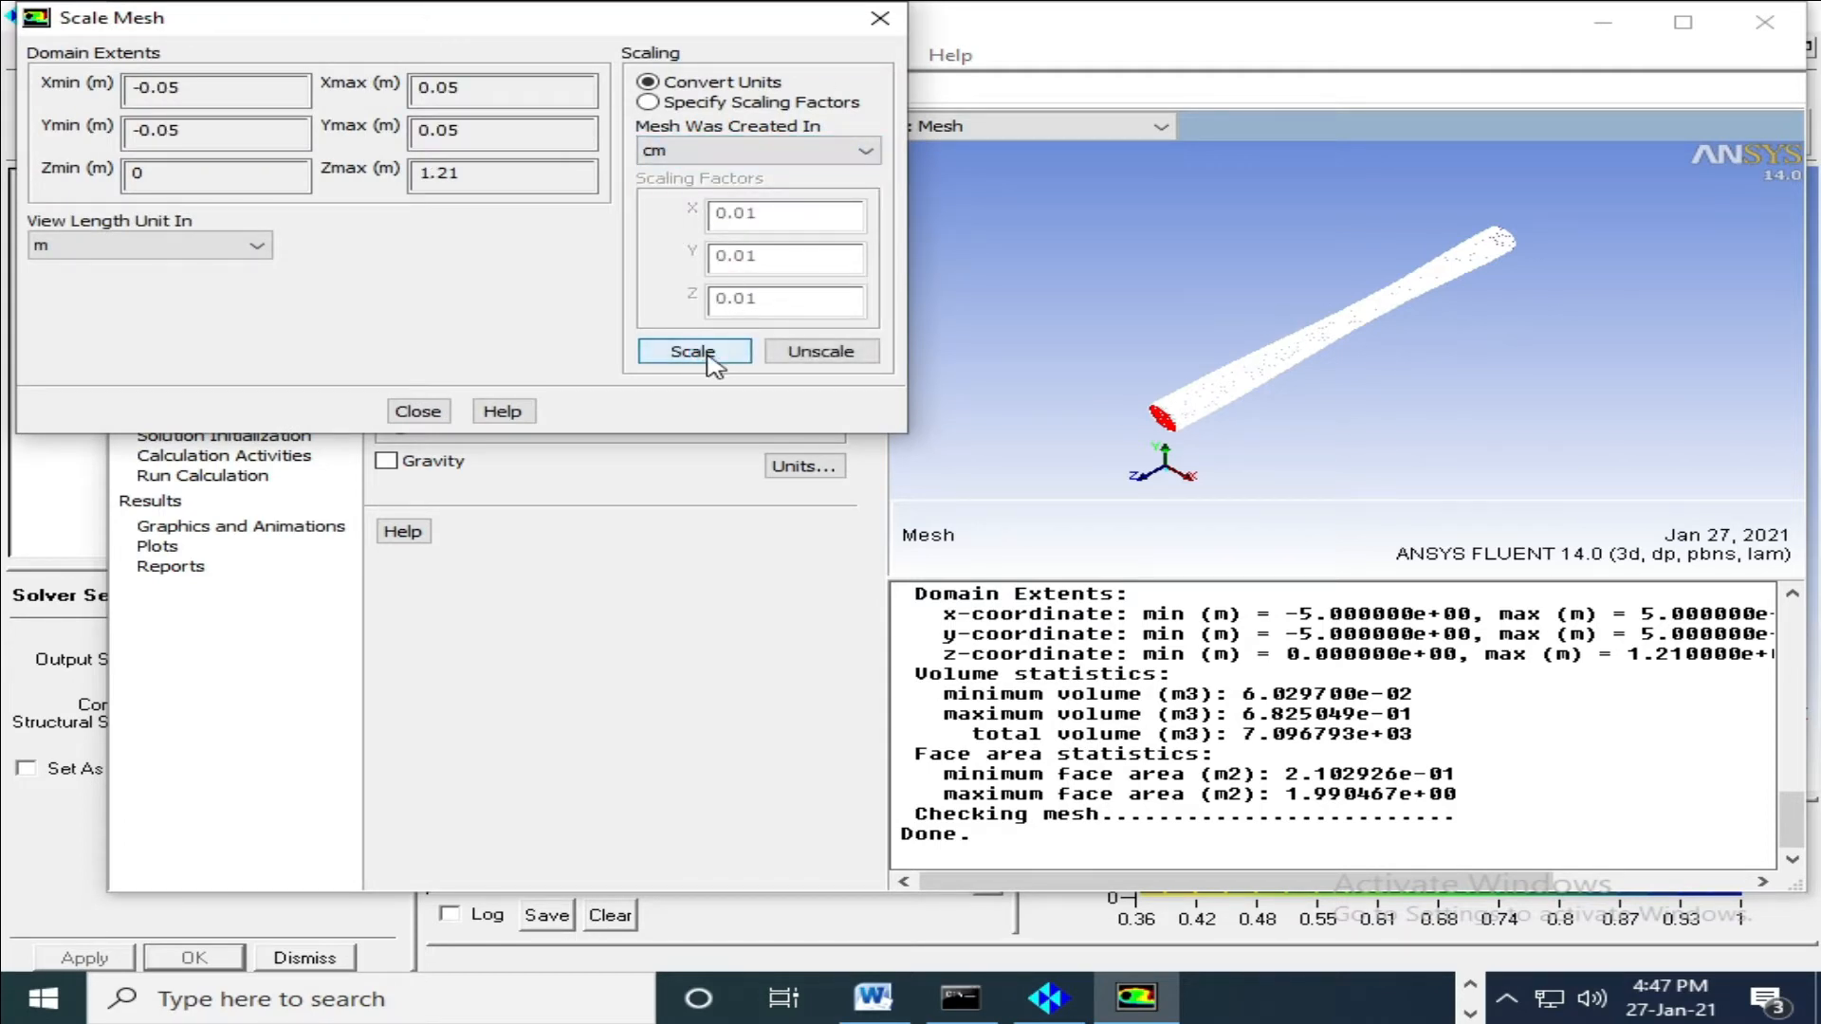
left_click(417, 410)
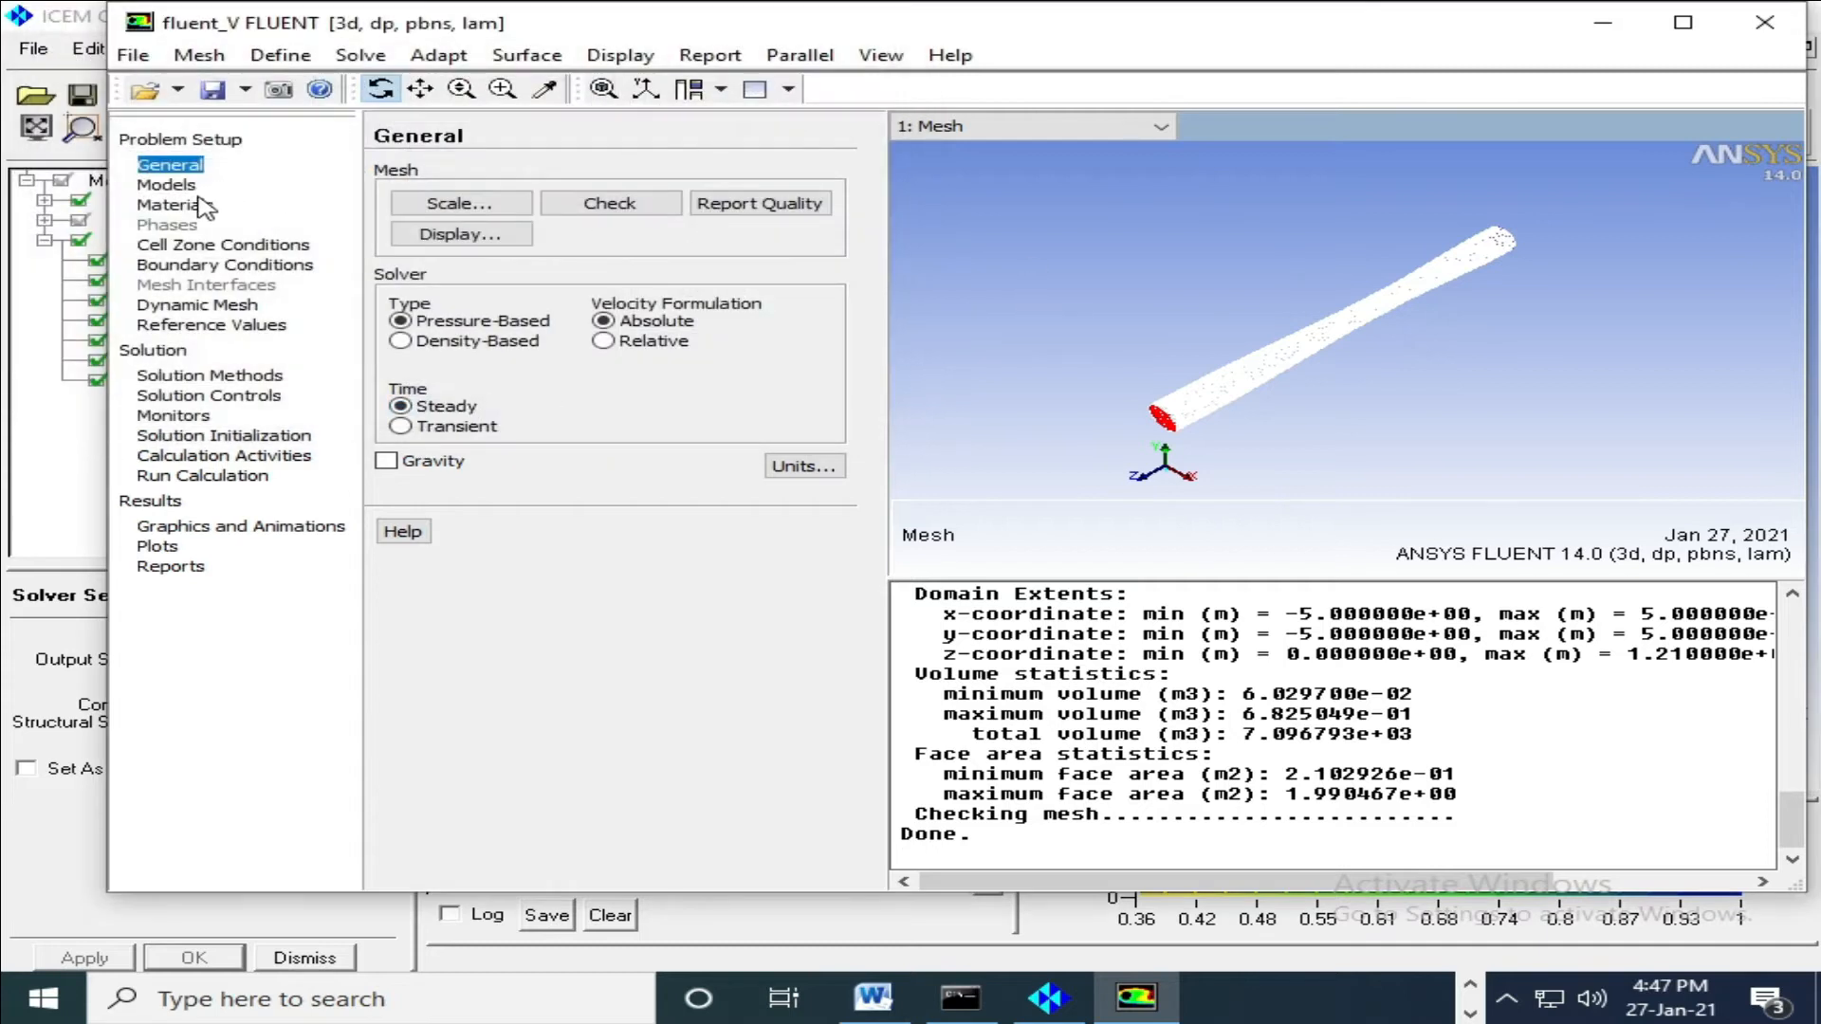
Set the viscous model to Realizable k-epsilon with standard wall functions.
left_click(169, 185)
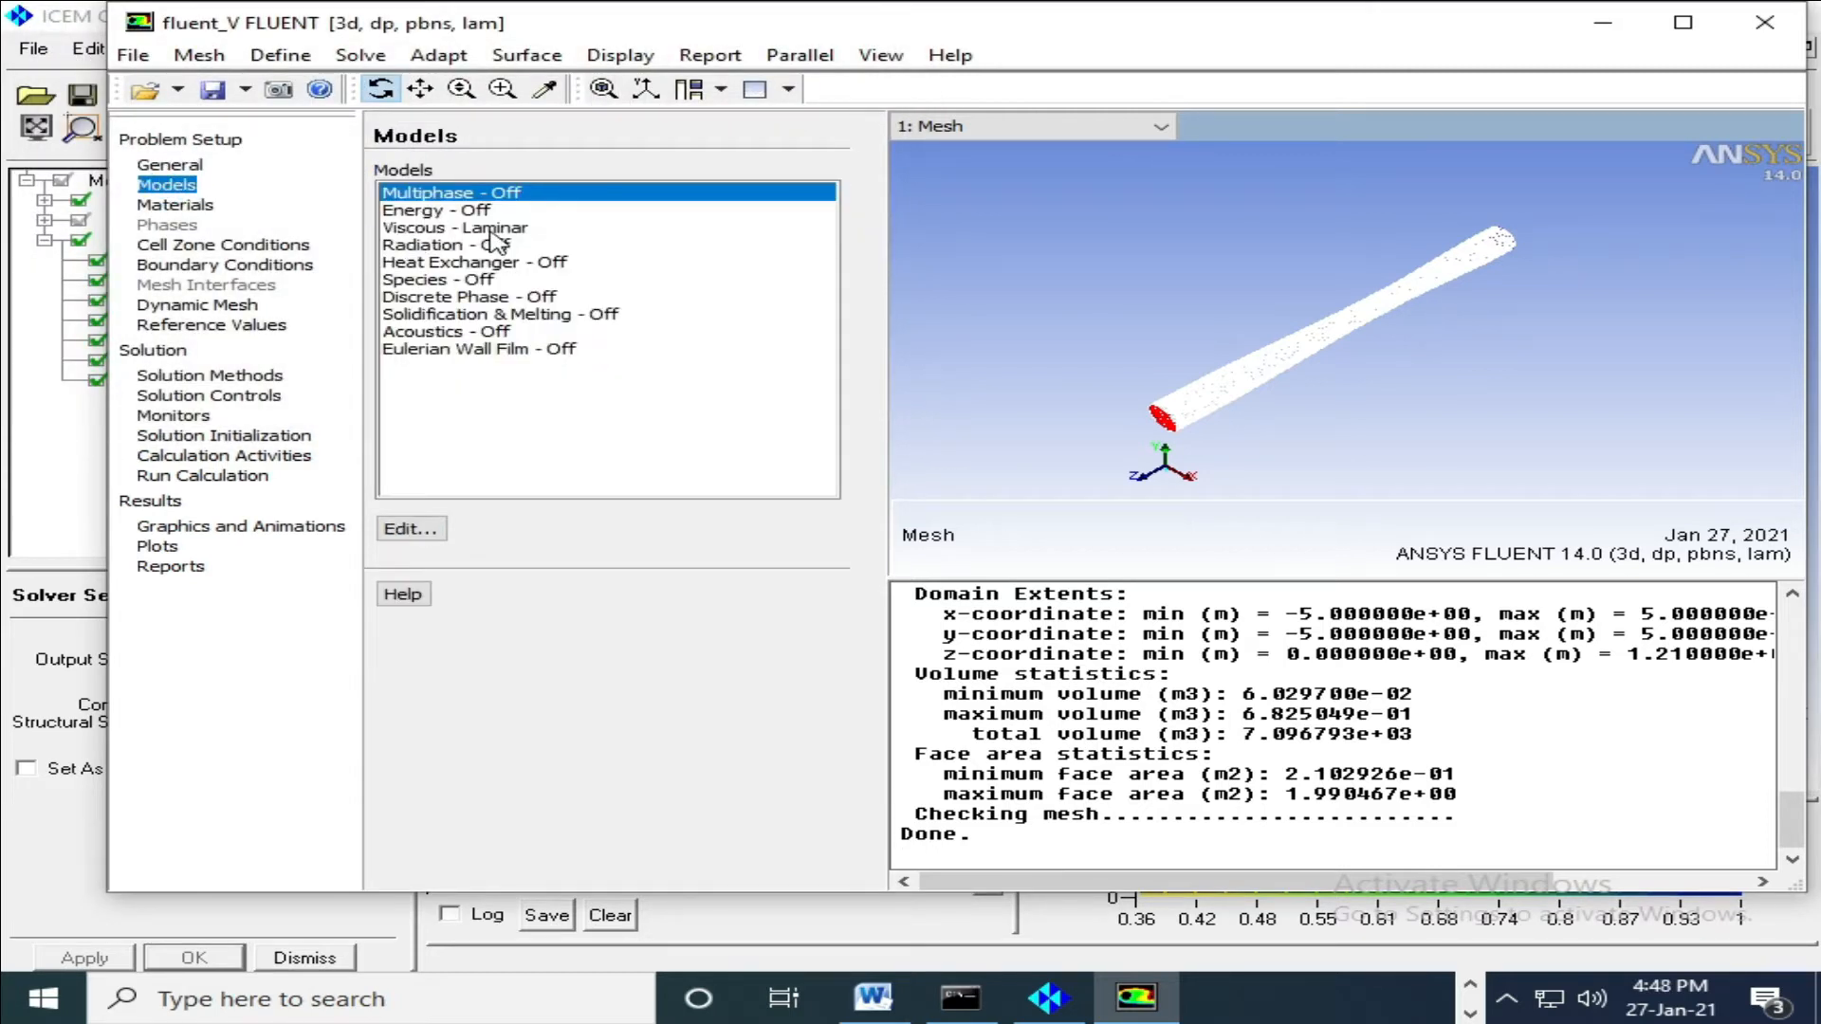
double_click(479, 232)
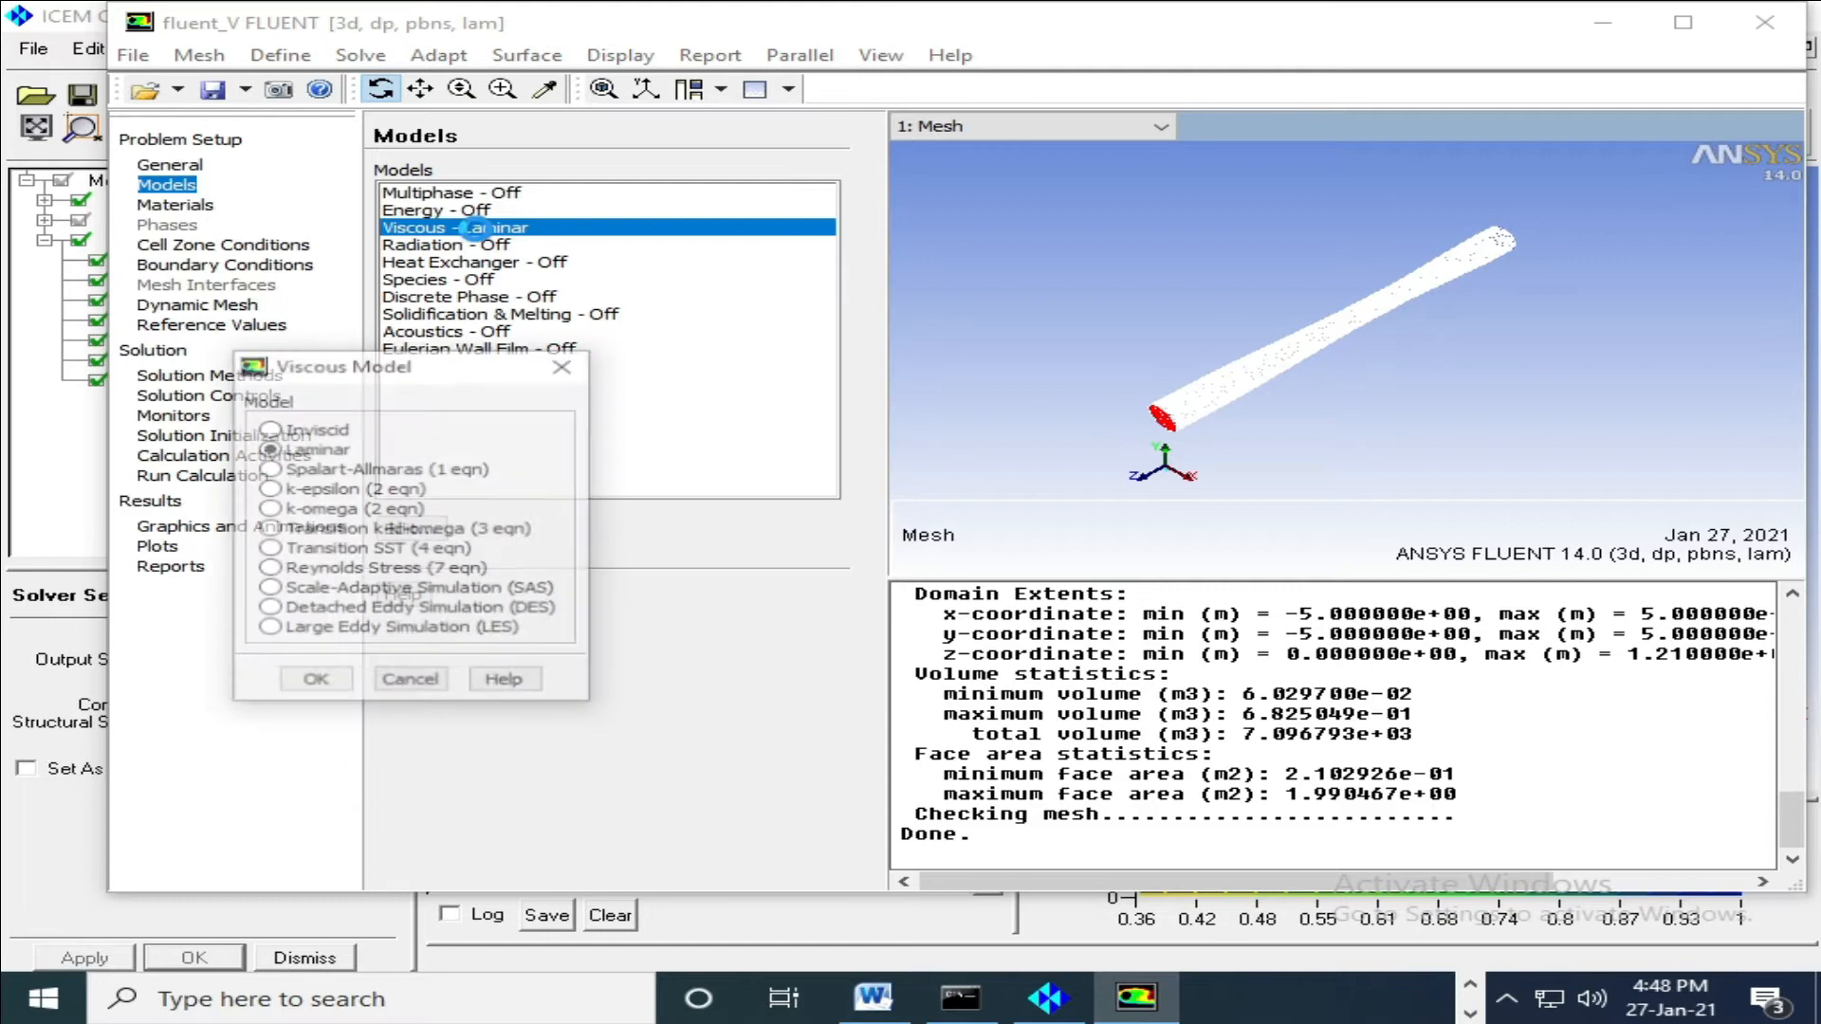
left_click(270, 489)
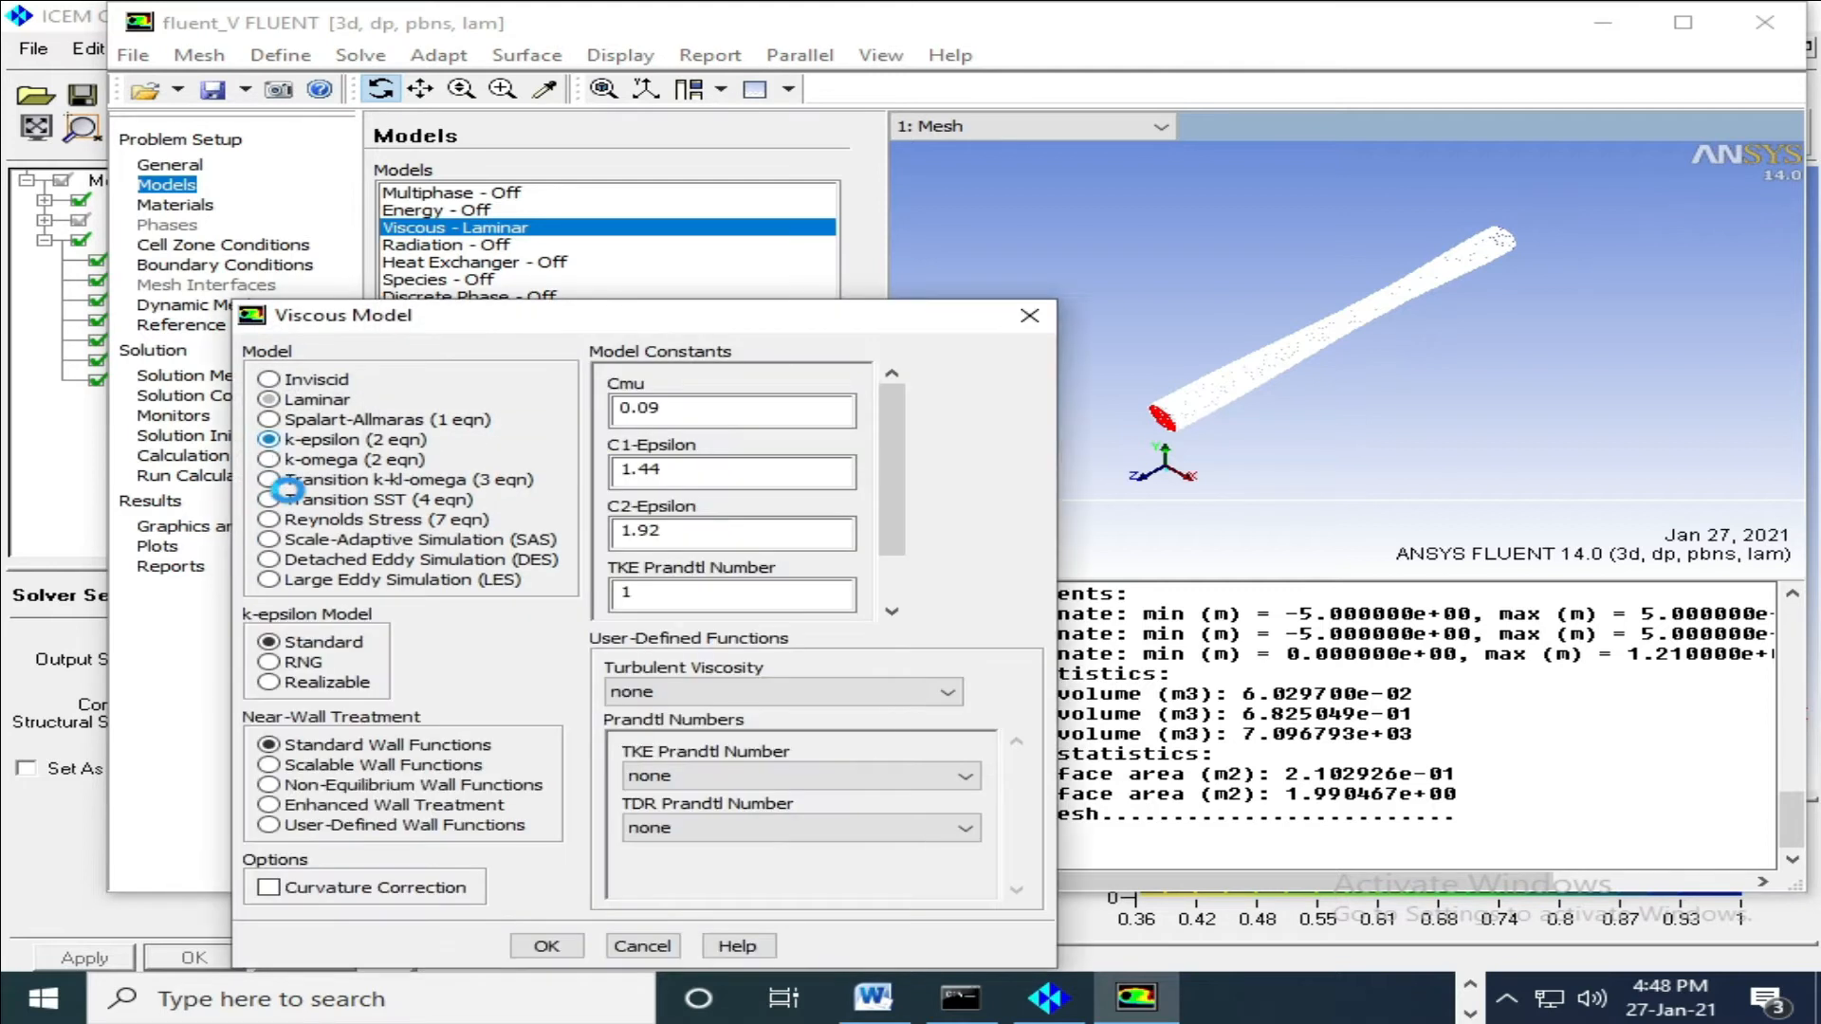
left_click(270, 683)
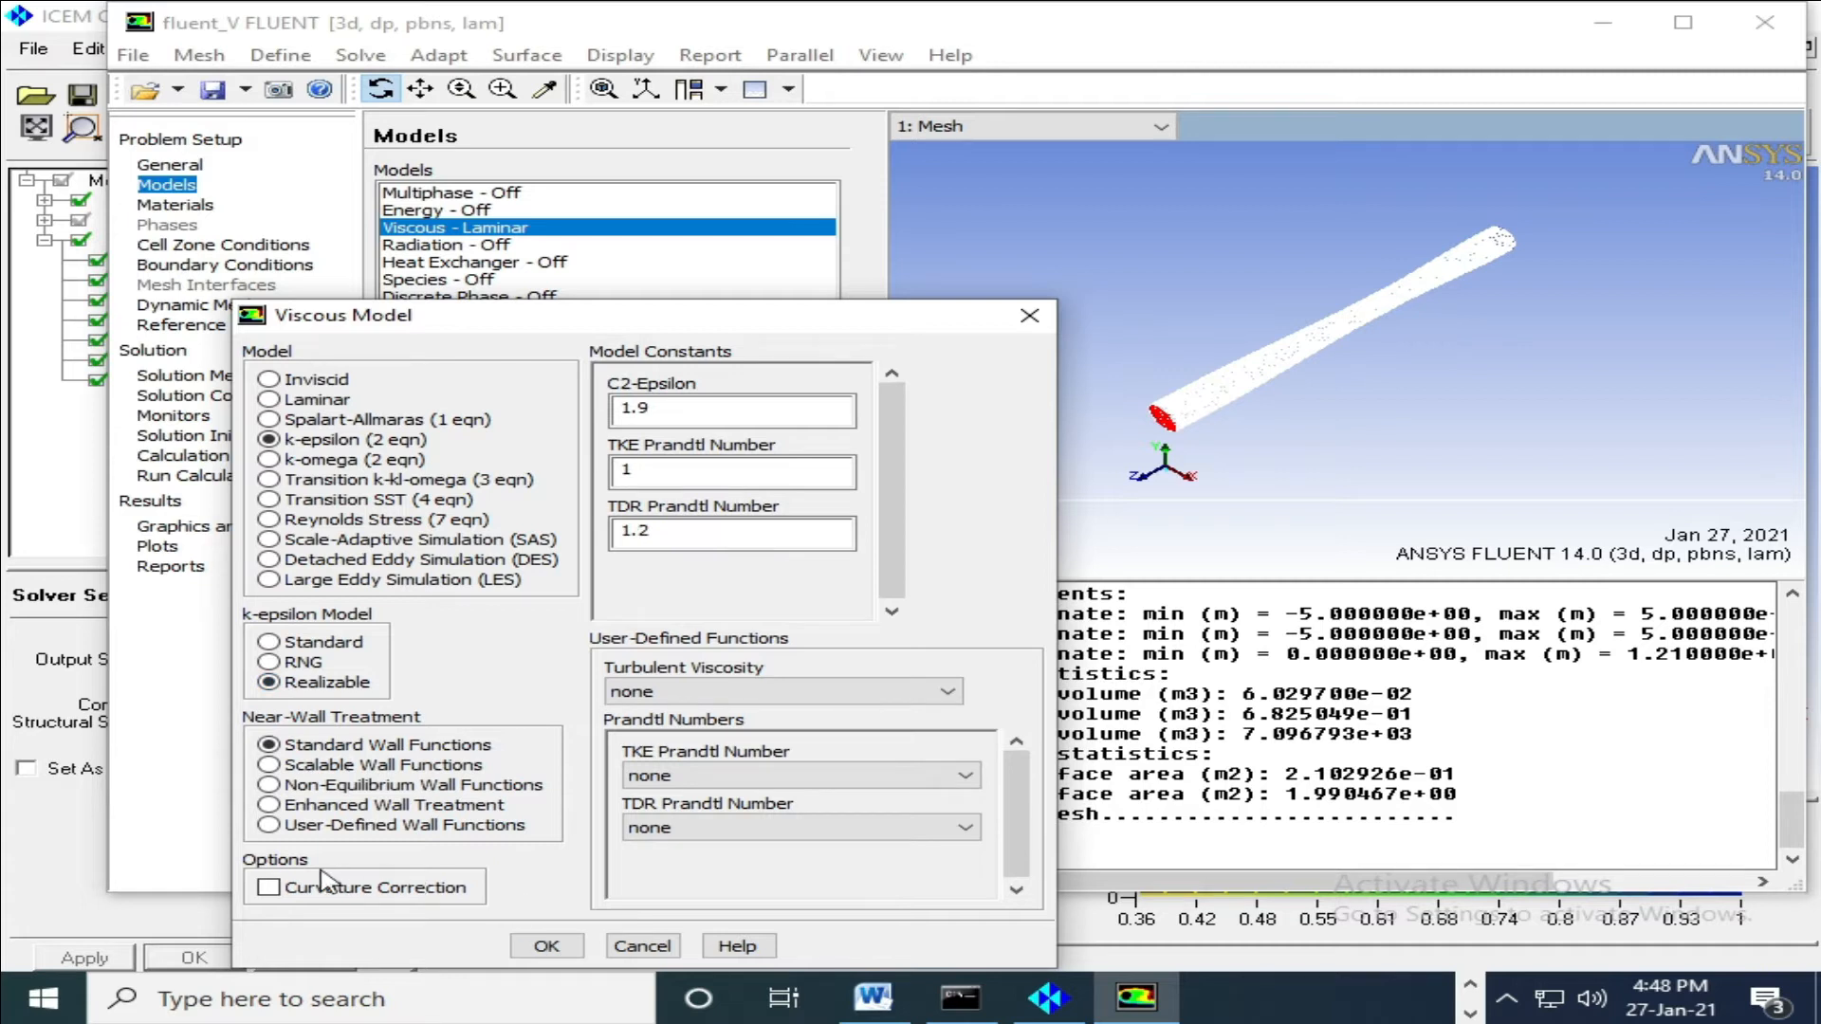
left_click(548, 947)
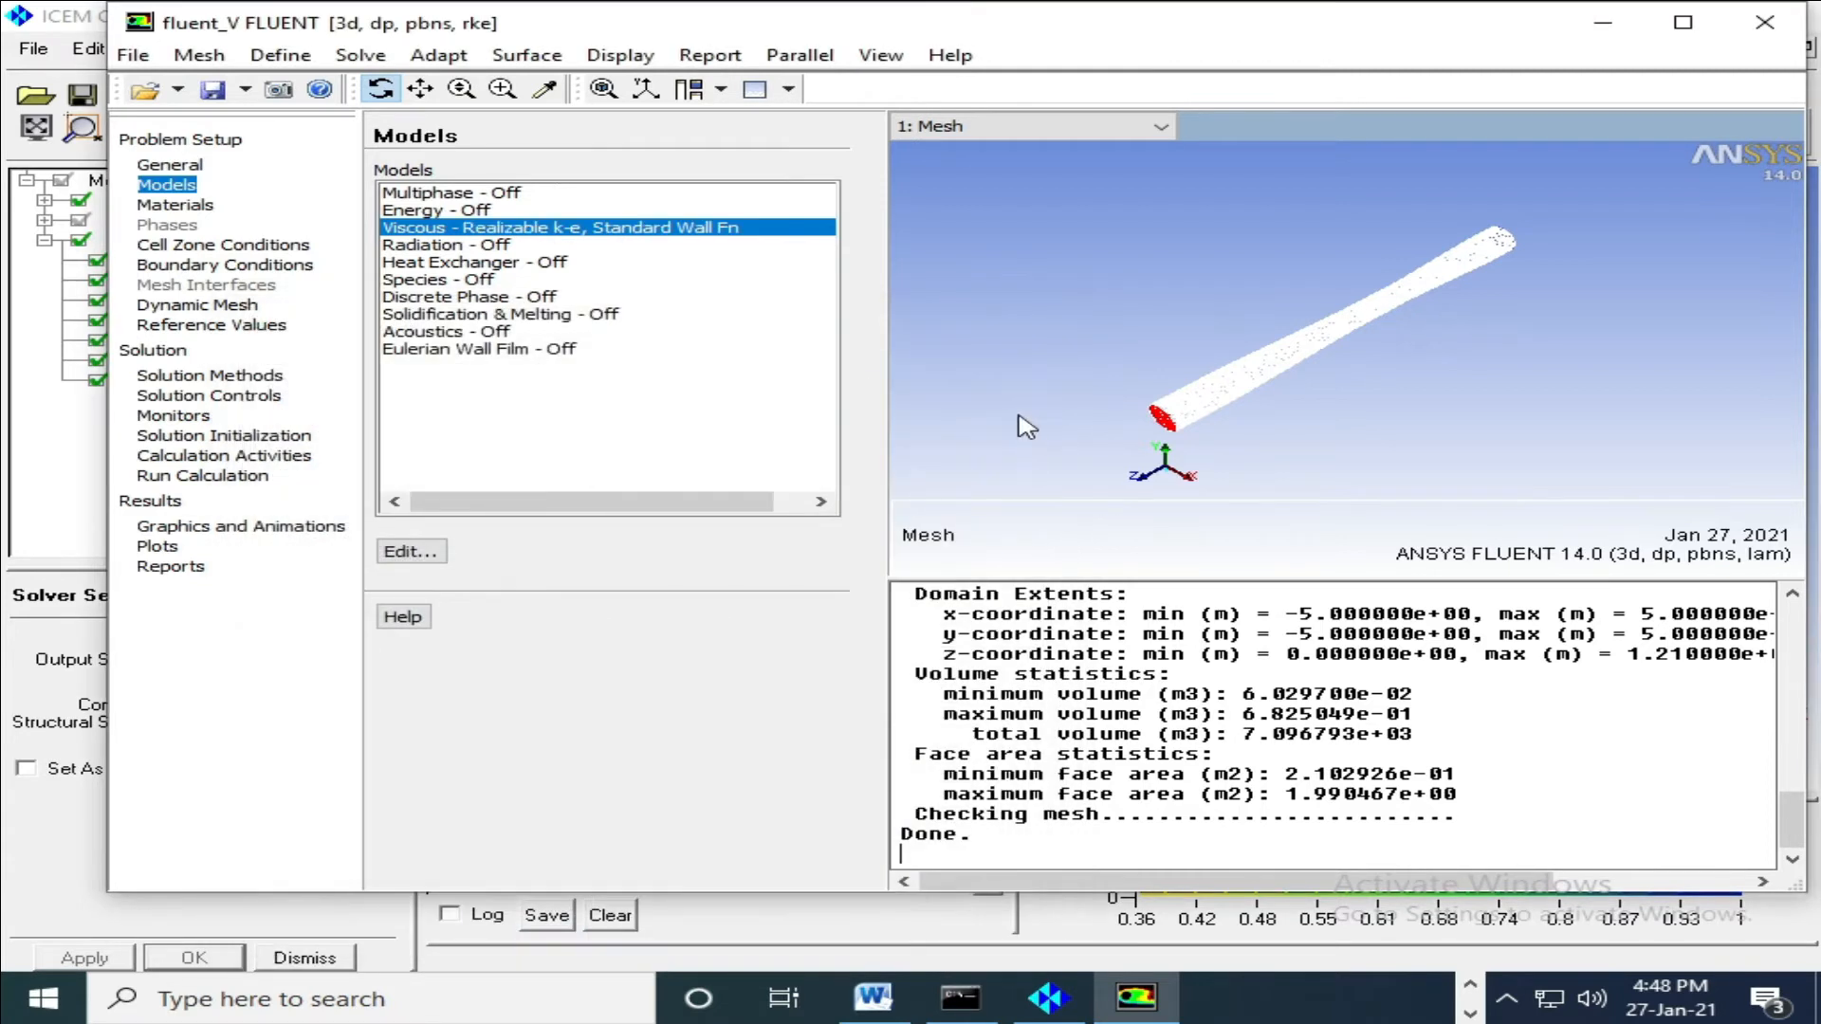
Copy water-liquid (h2o<l>) from the FLUENT materials database into the case as a fluid material.
left_click(176, 205)
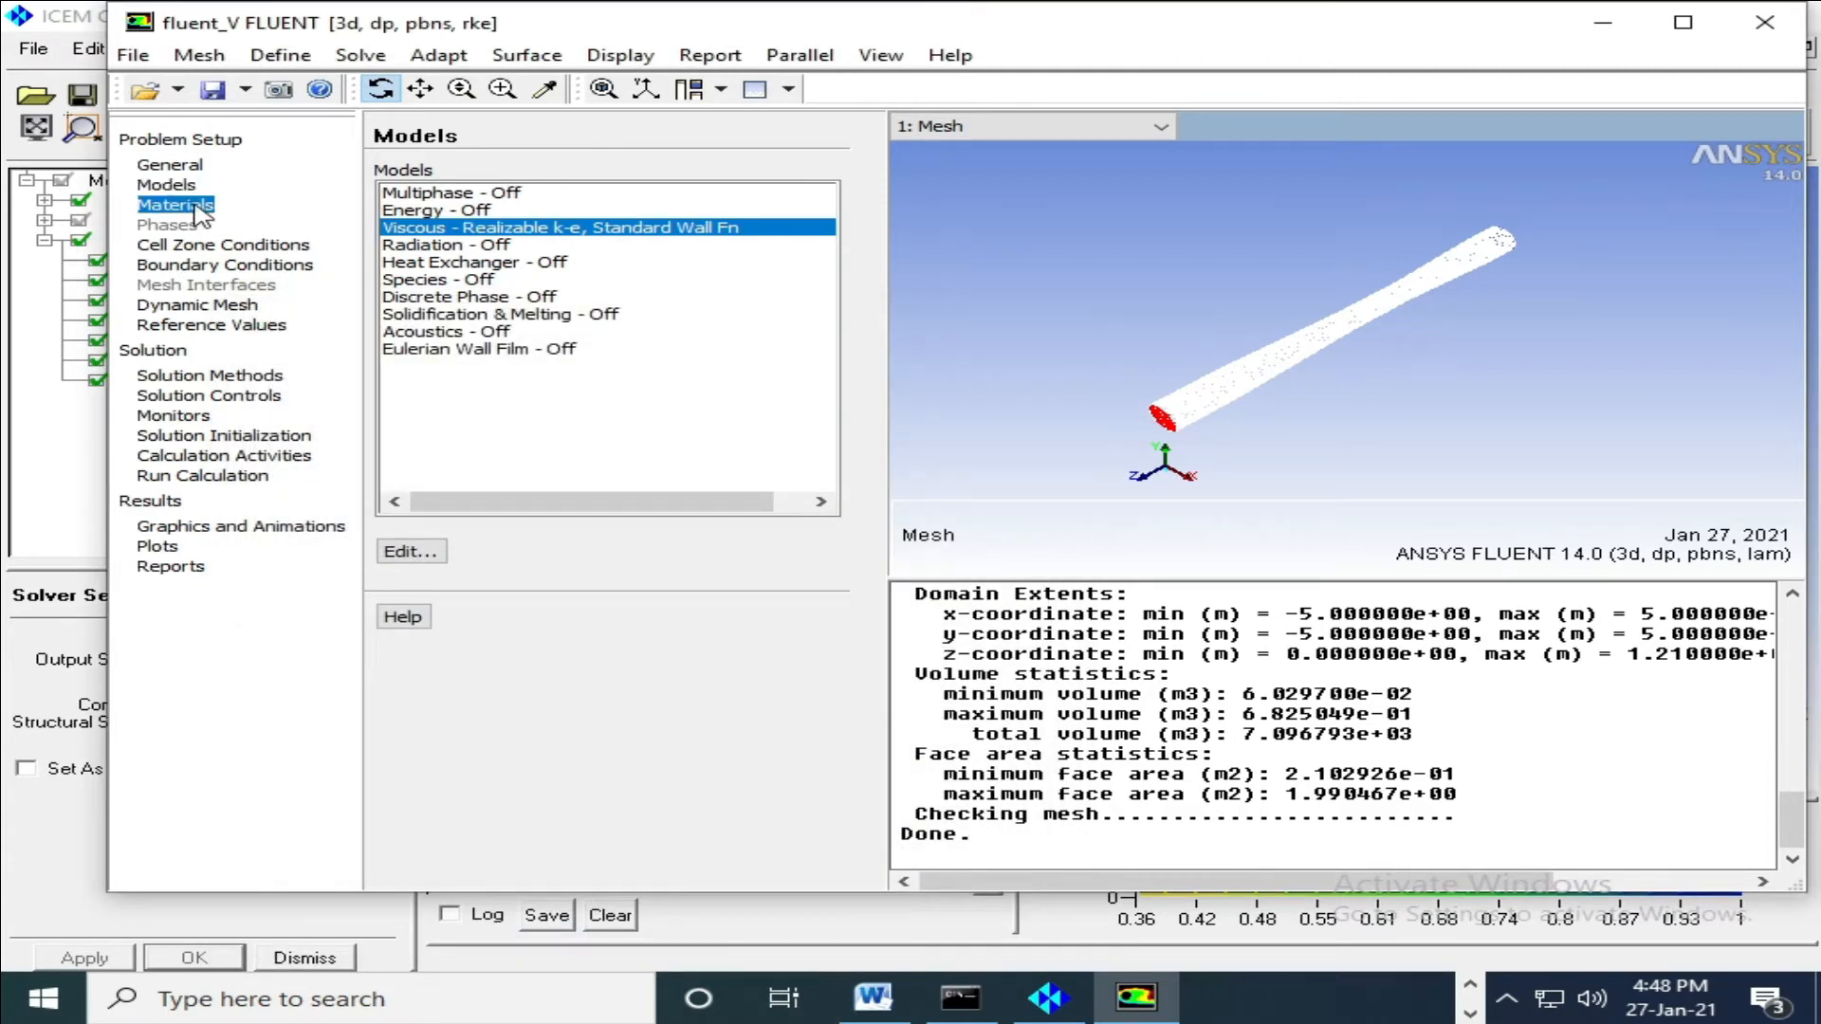
left_click(468, 637)
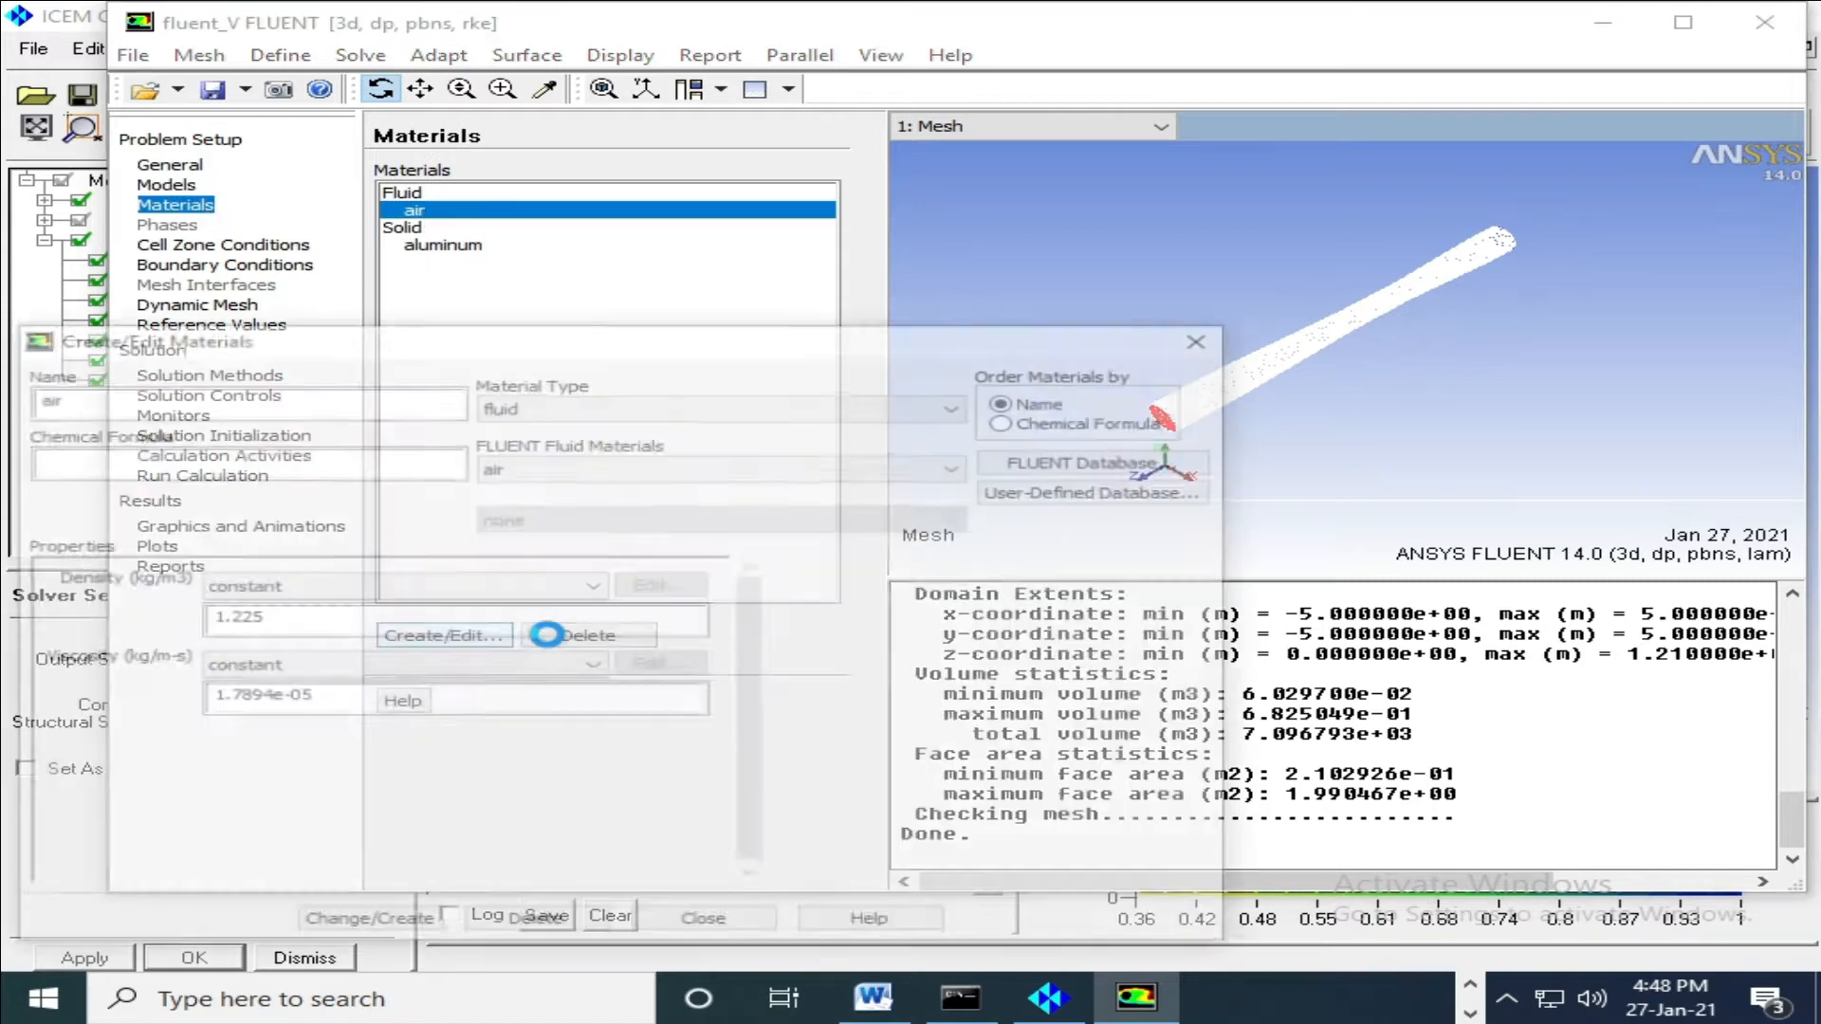
left_click(1053, 459)
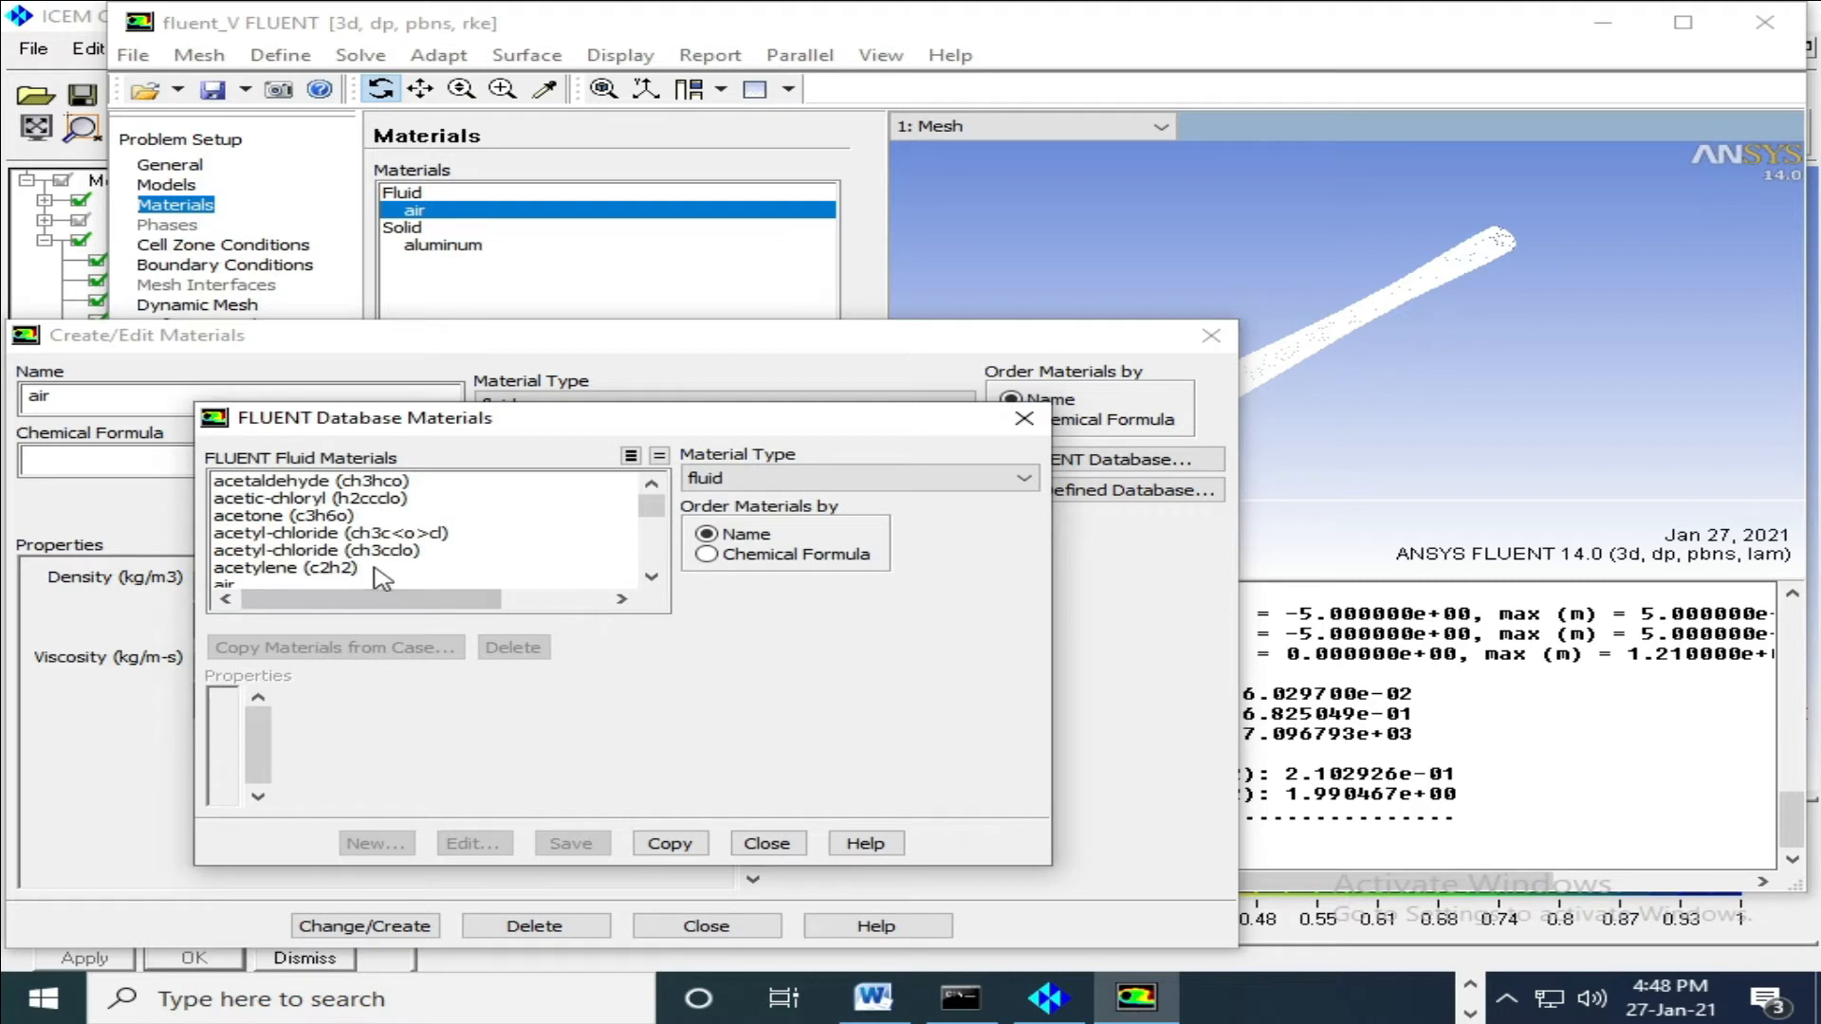
left_click_drag(651, 506, 655, 574)
left_click(365, 533)
left_click(739, 946)
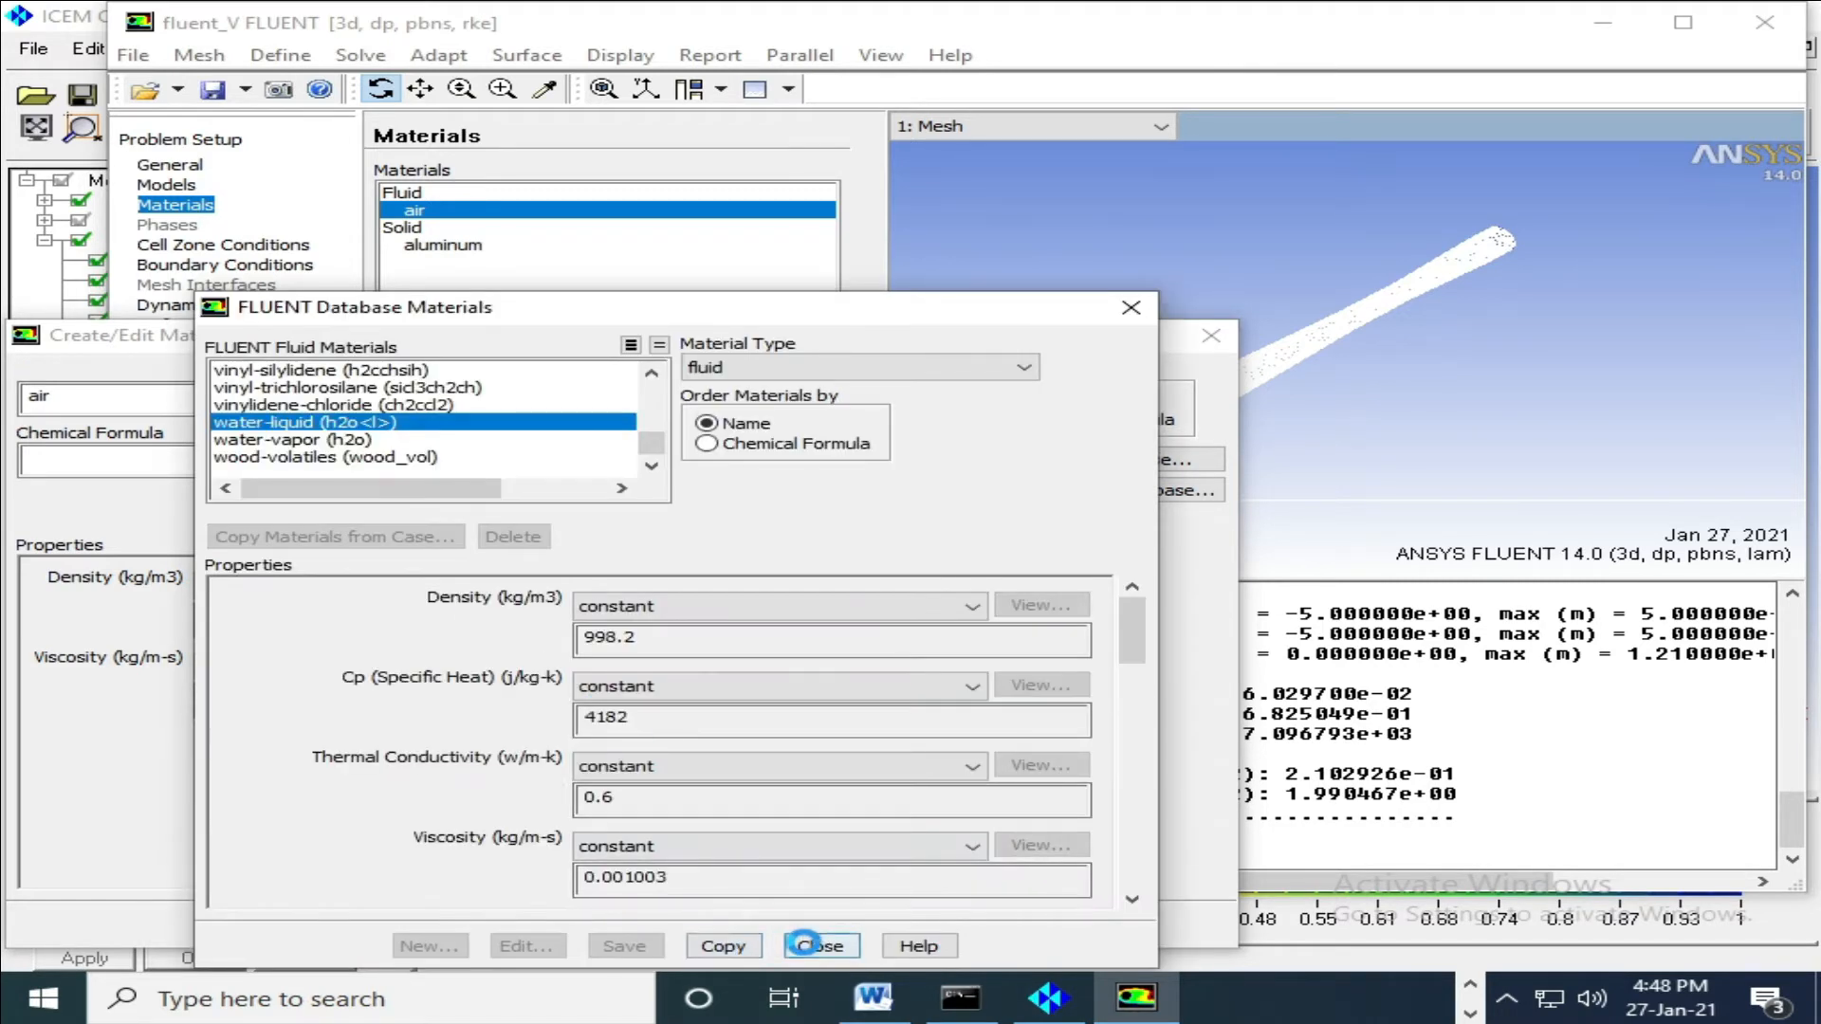
left_click(821, 946)
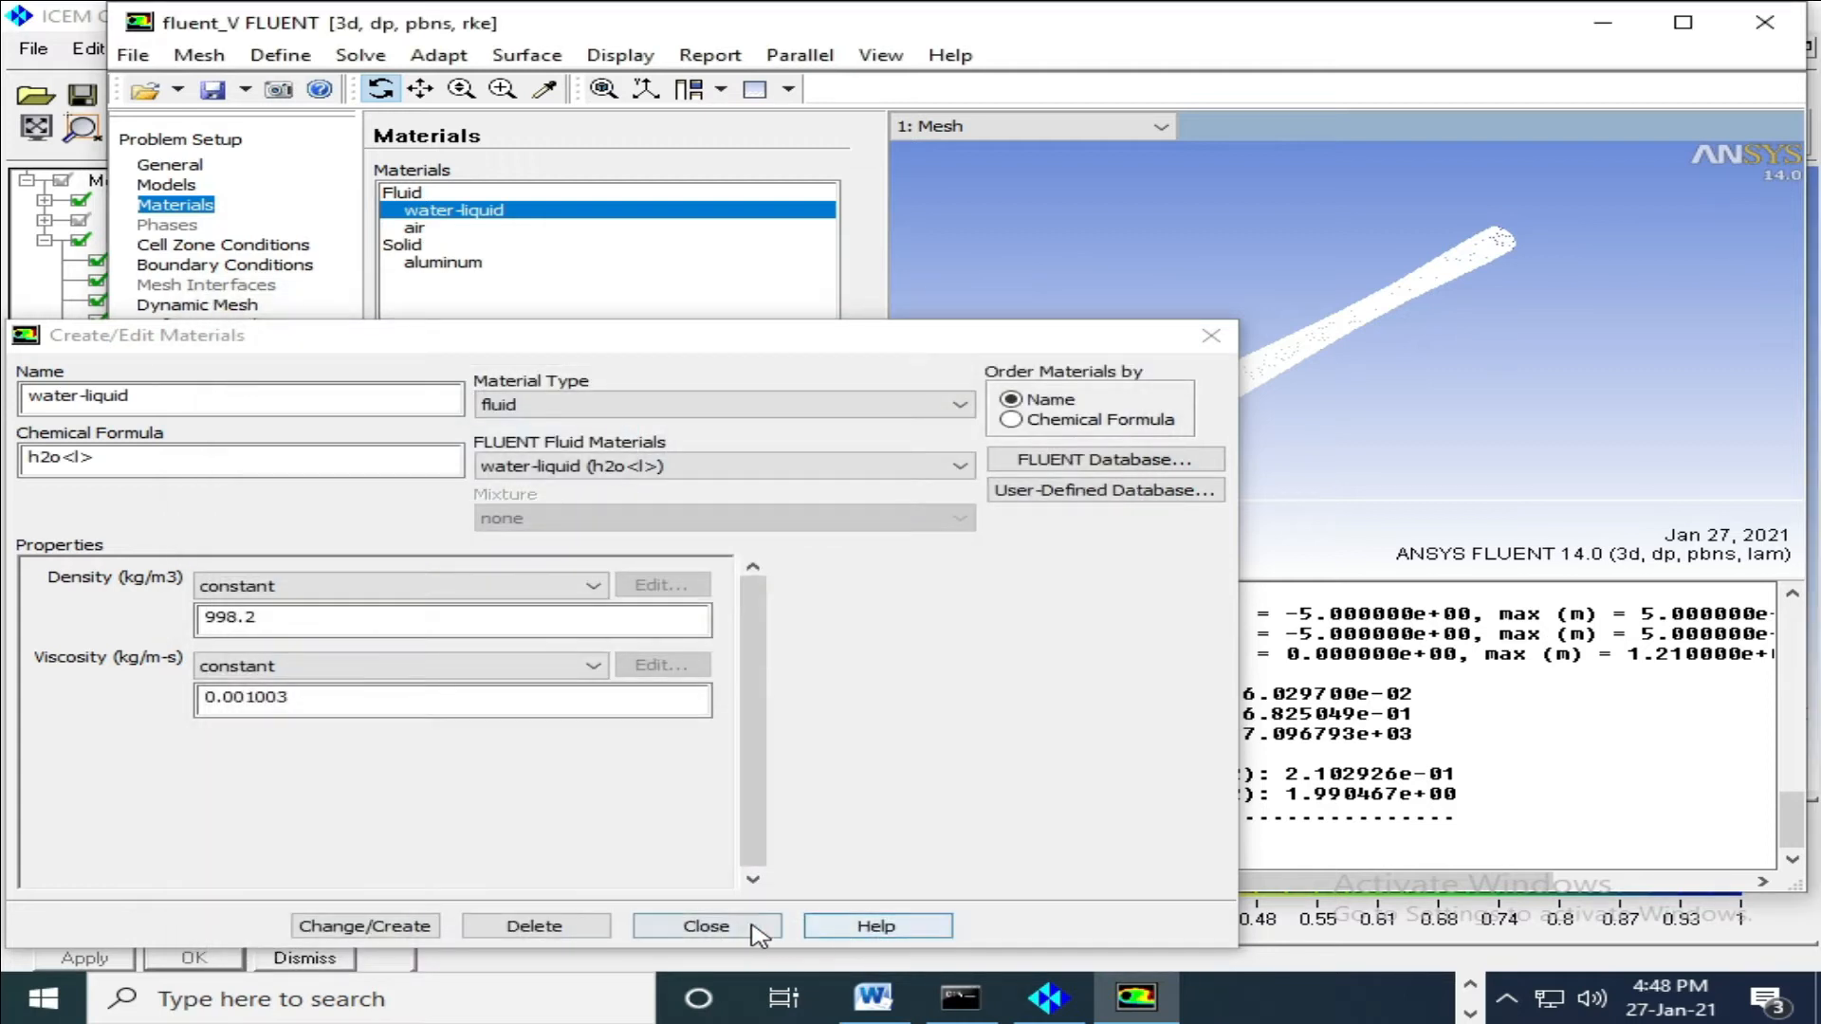
left_click(769, 935)
Assign water-liquid as the material of the fluid cell zone.
left_click(245, 248)
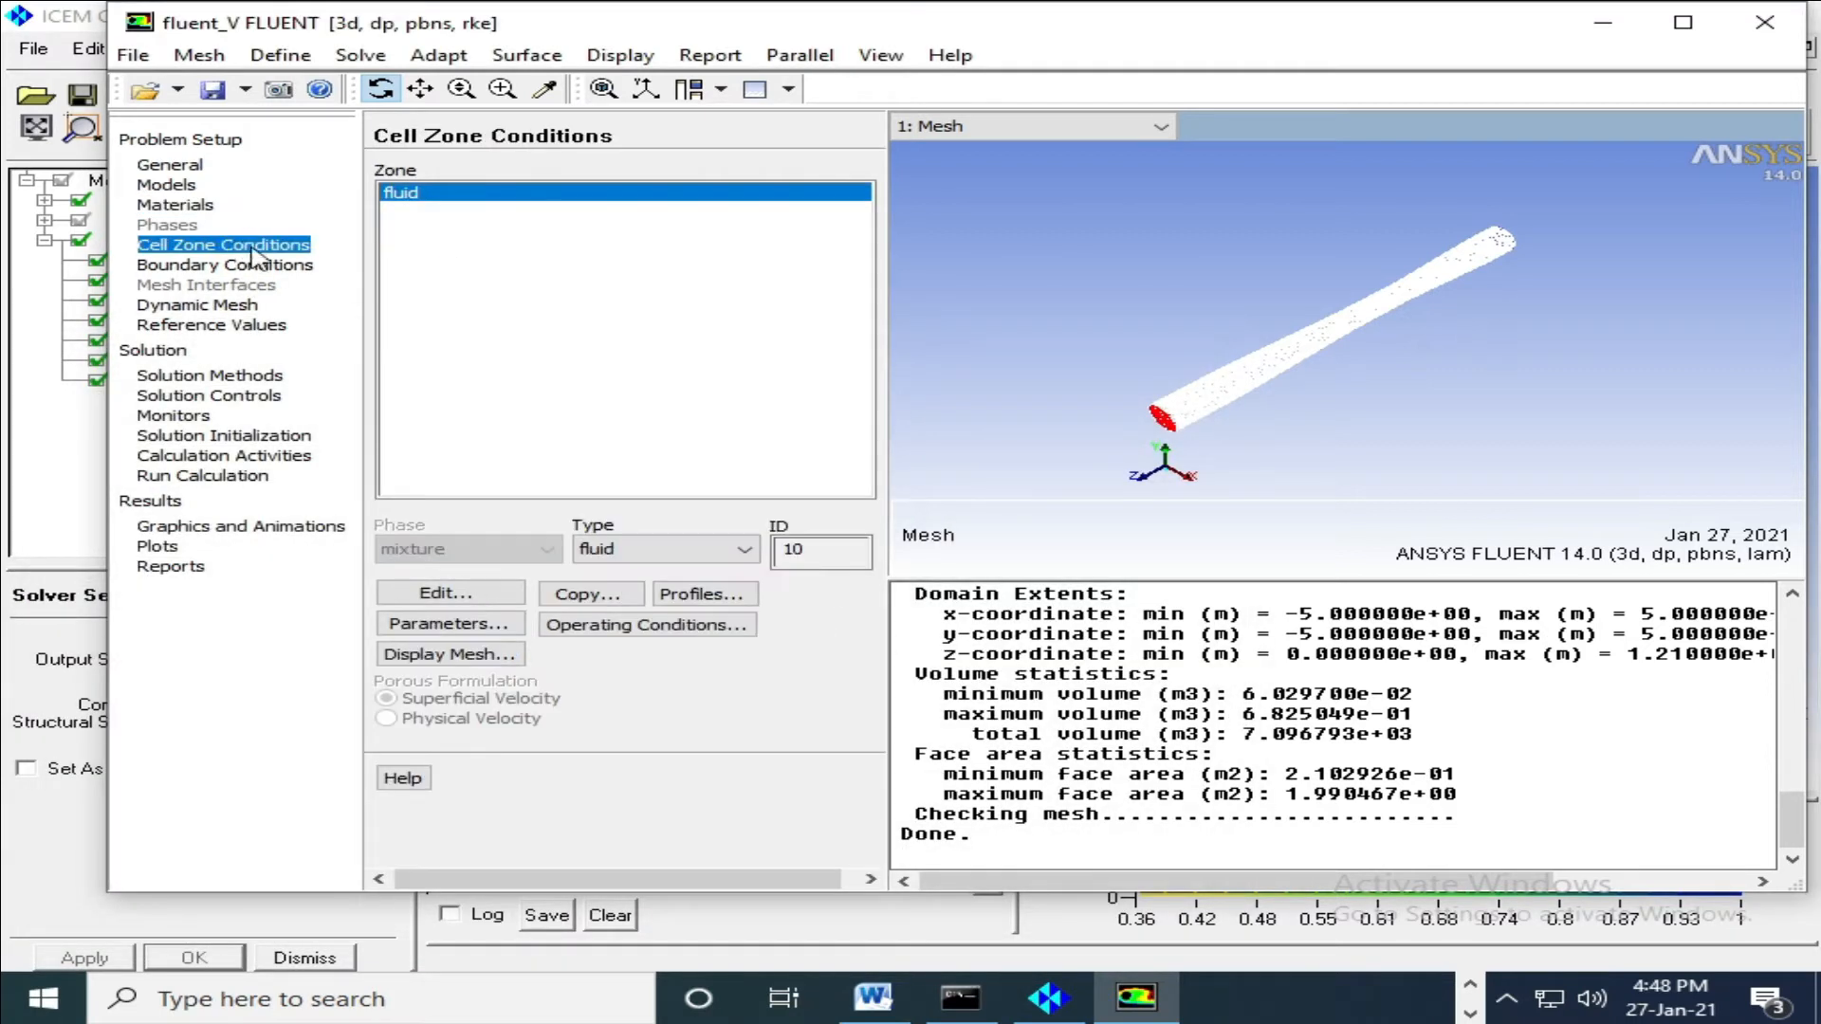
left_click(483, 597)
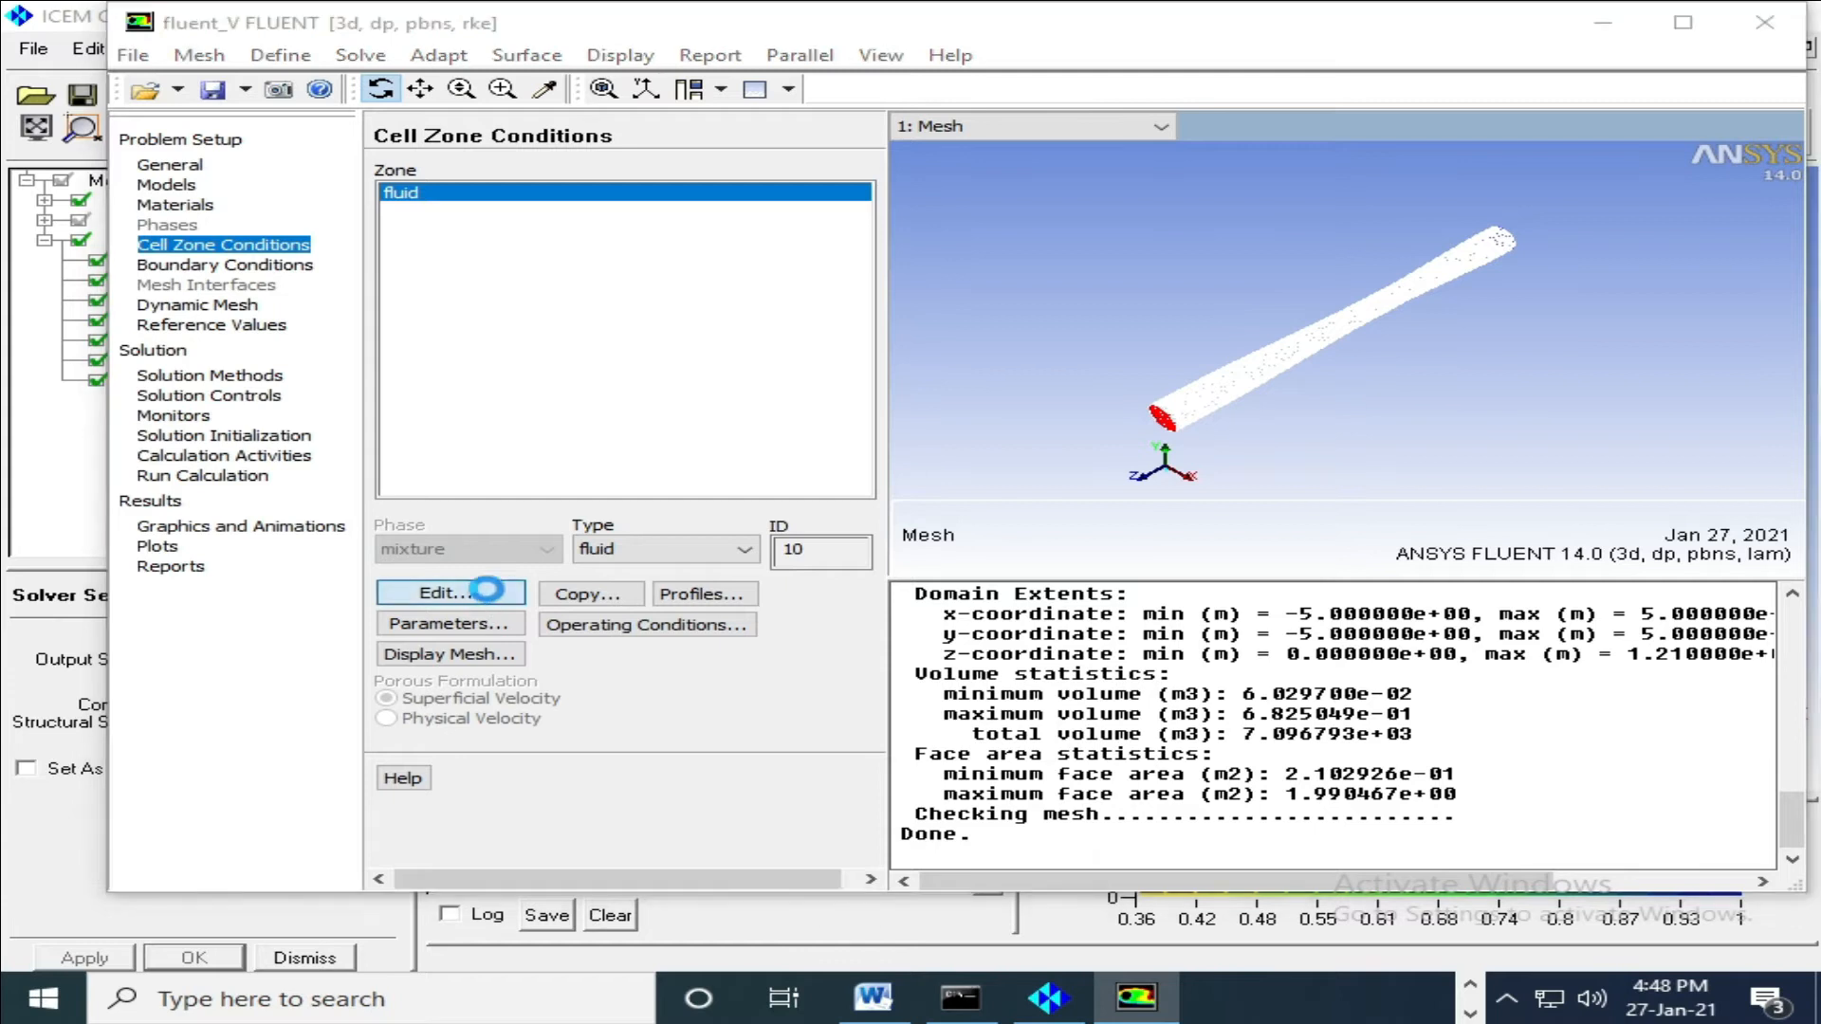
left_click(411, 237)
left_click(300, 265)
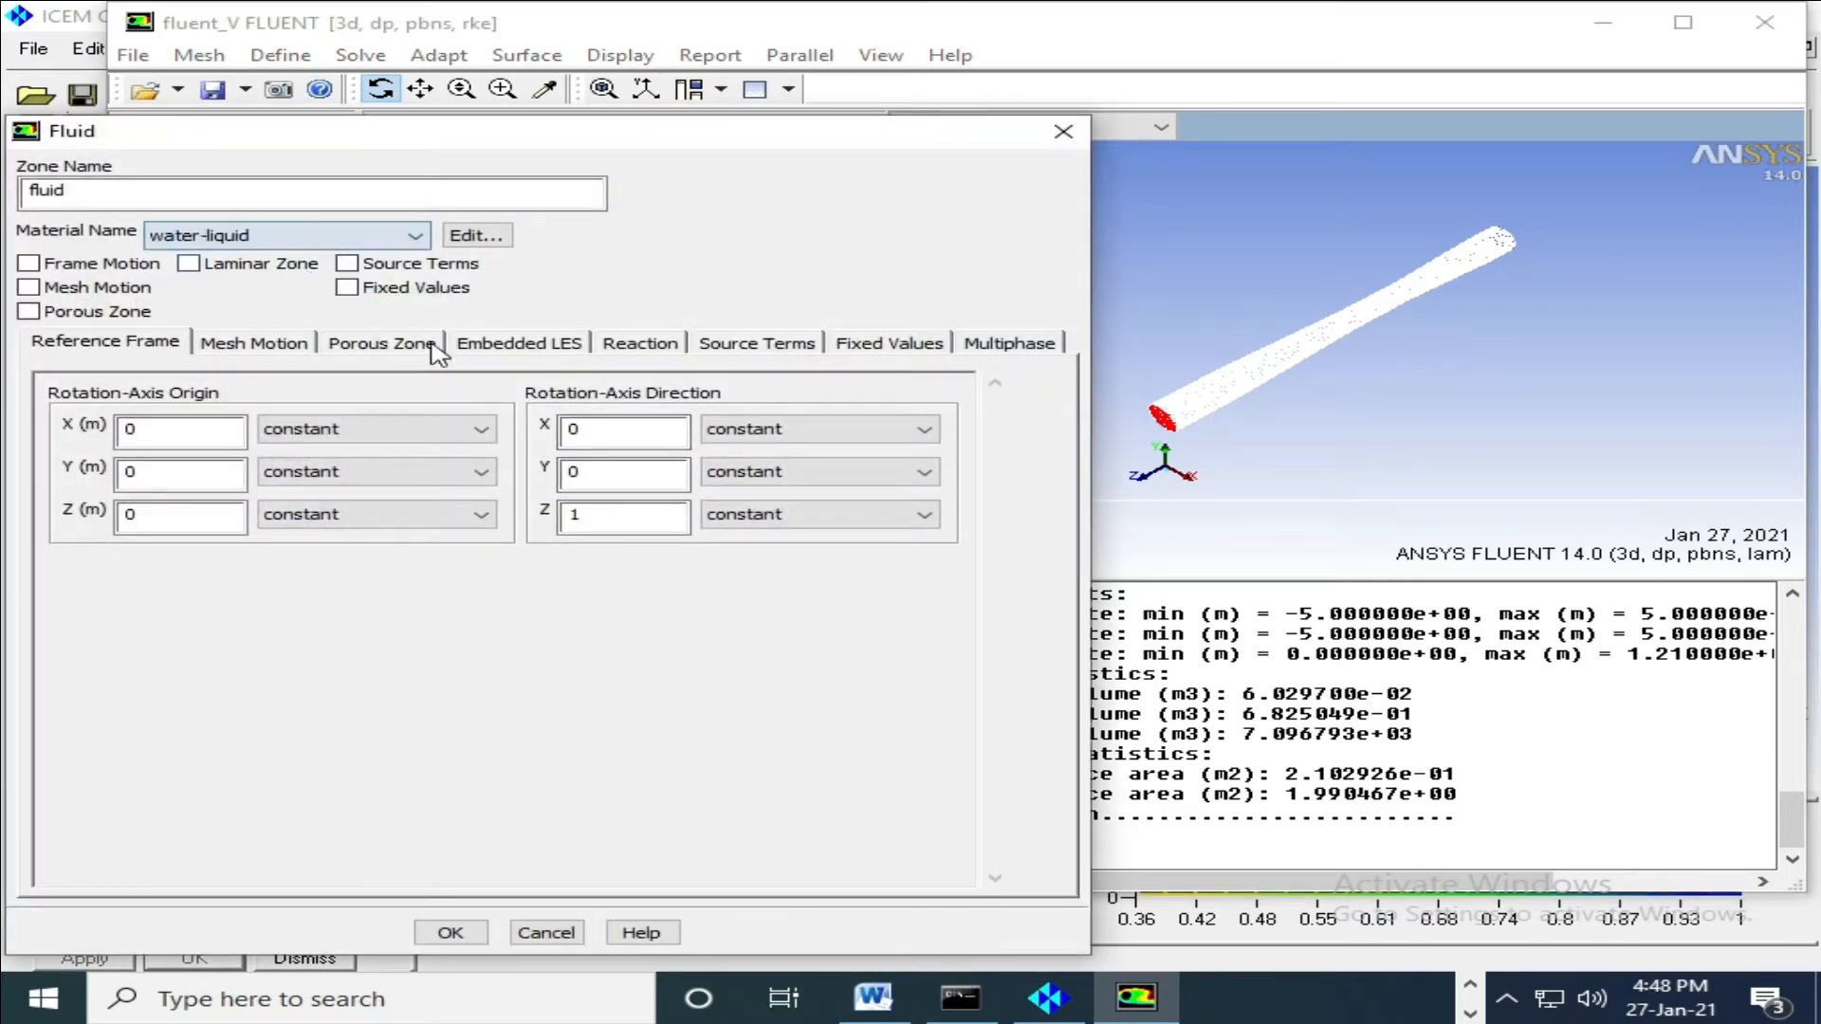
left_click(453, 934)
Consult the venturimeter data in the FM Tutorials Word document and set the inlet boundary's velocity magnitude to 1.78 m/s in FLUENT.
left_click(225, 265)
left_click(412, 245)
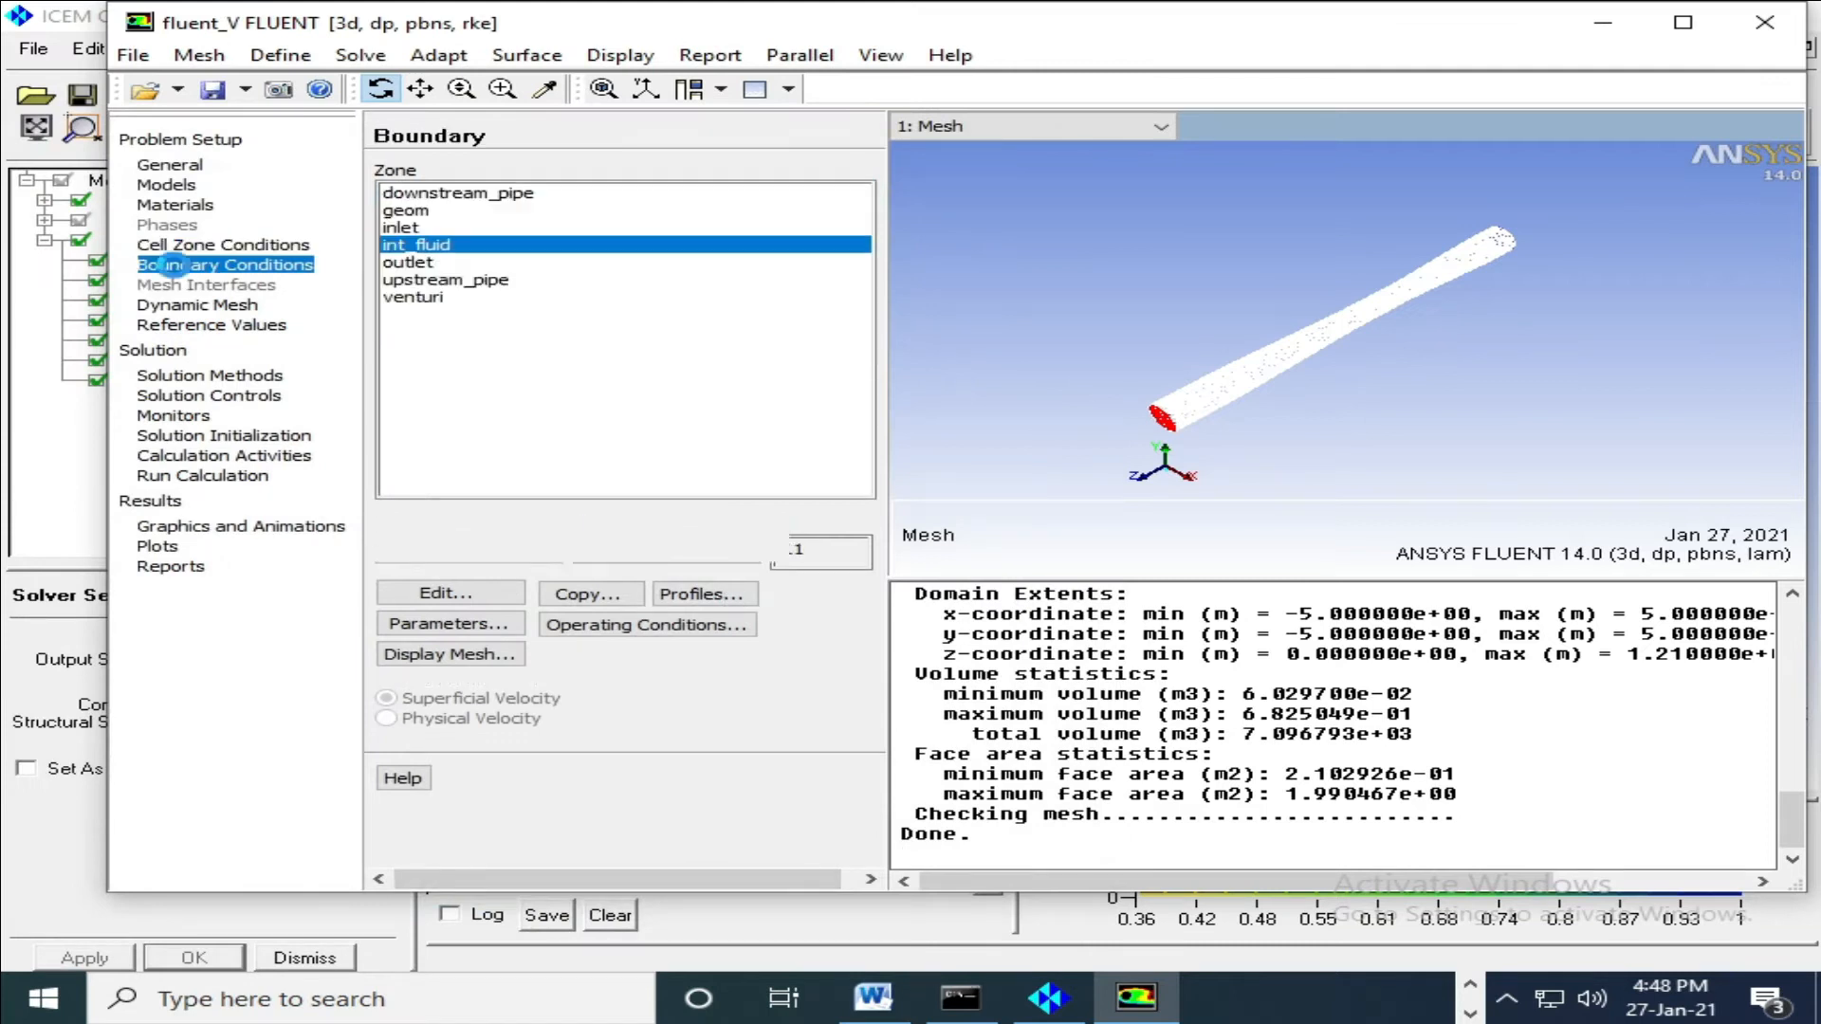
left_click(403, 228)
left_click(477, 592)
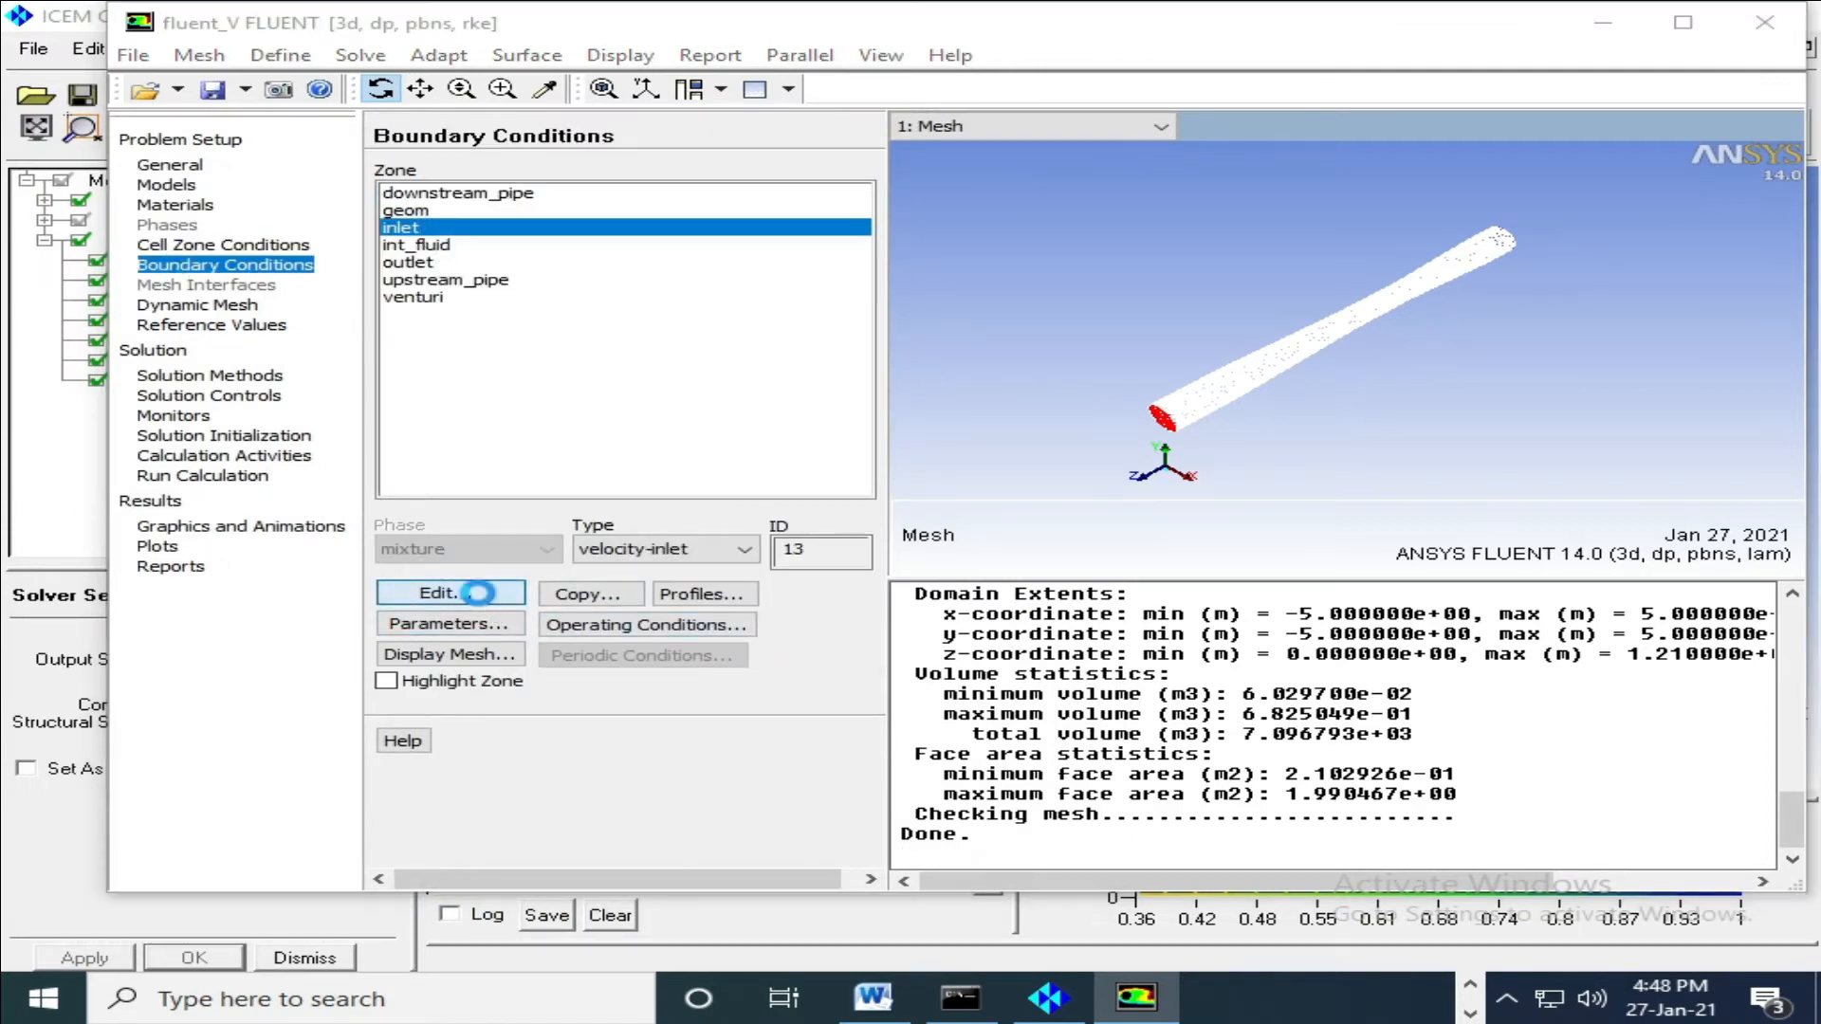
left_click(873, 998)
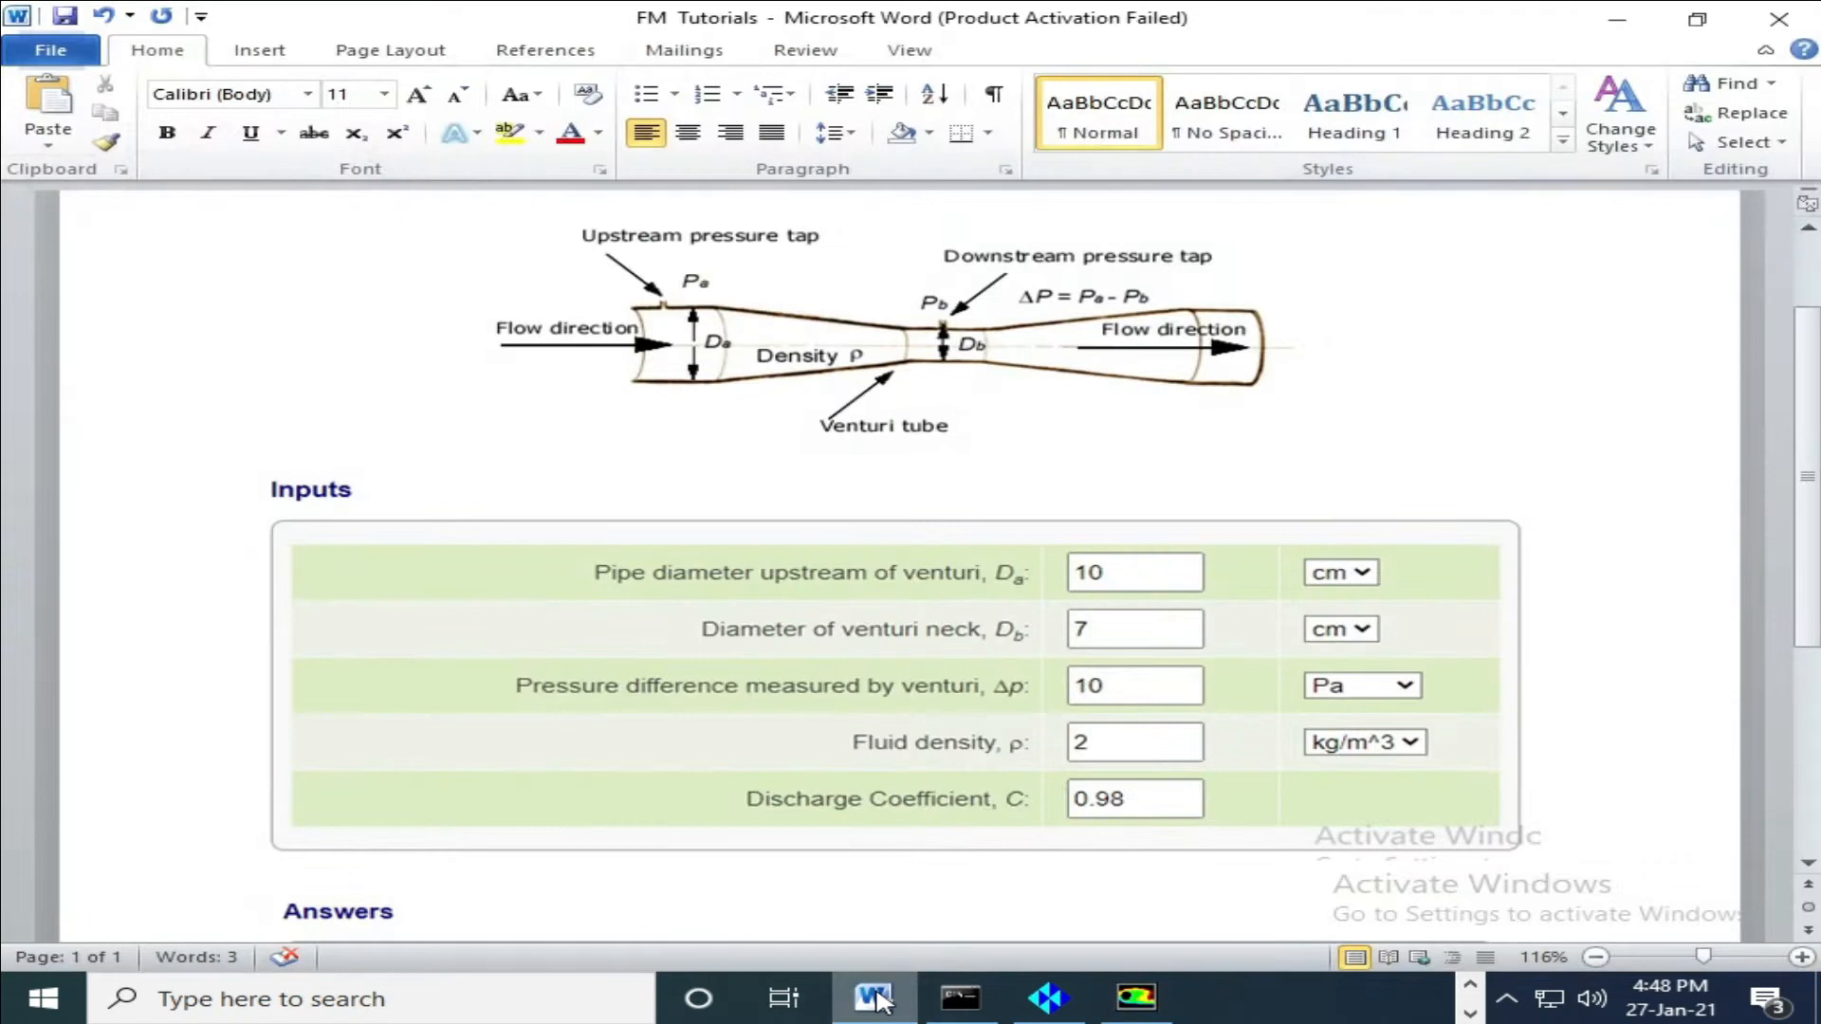
scroll(841, 857, "down", 5)
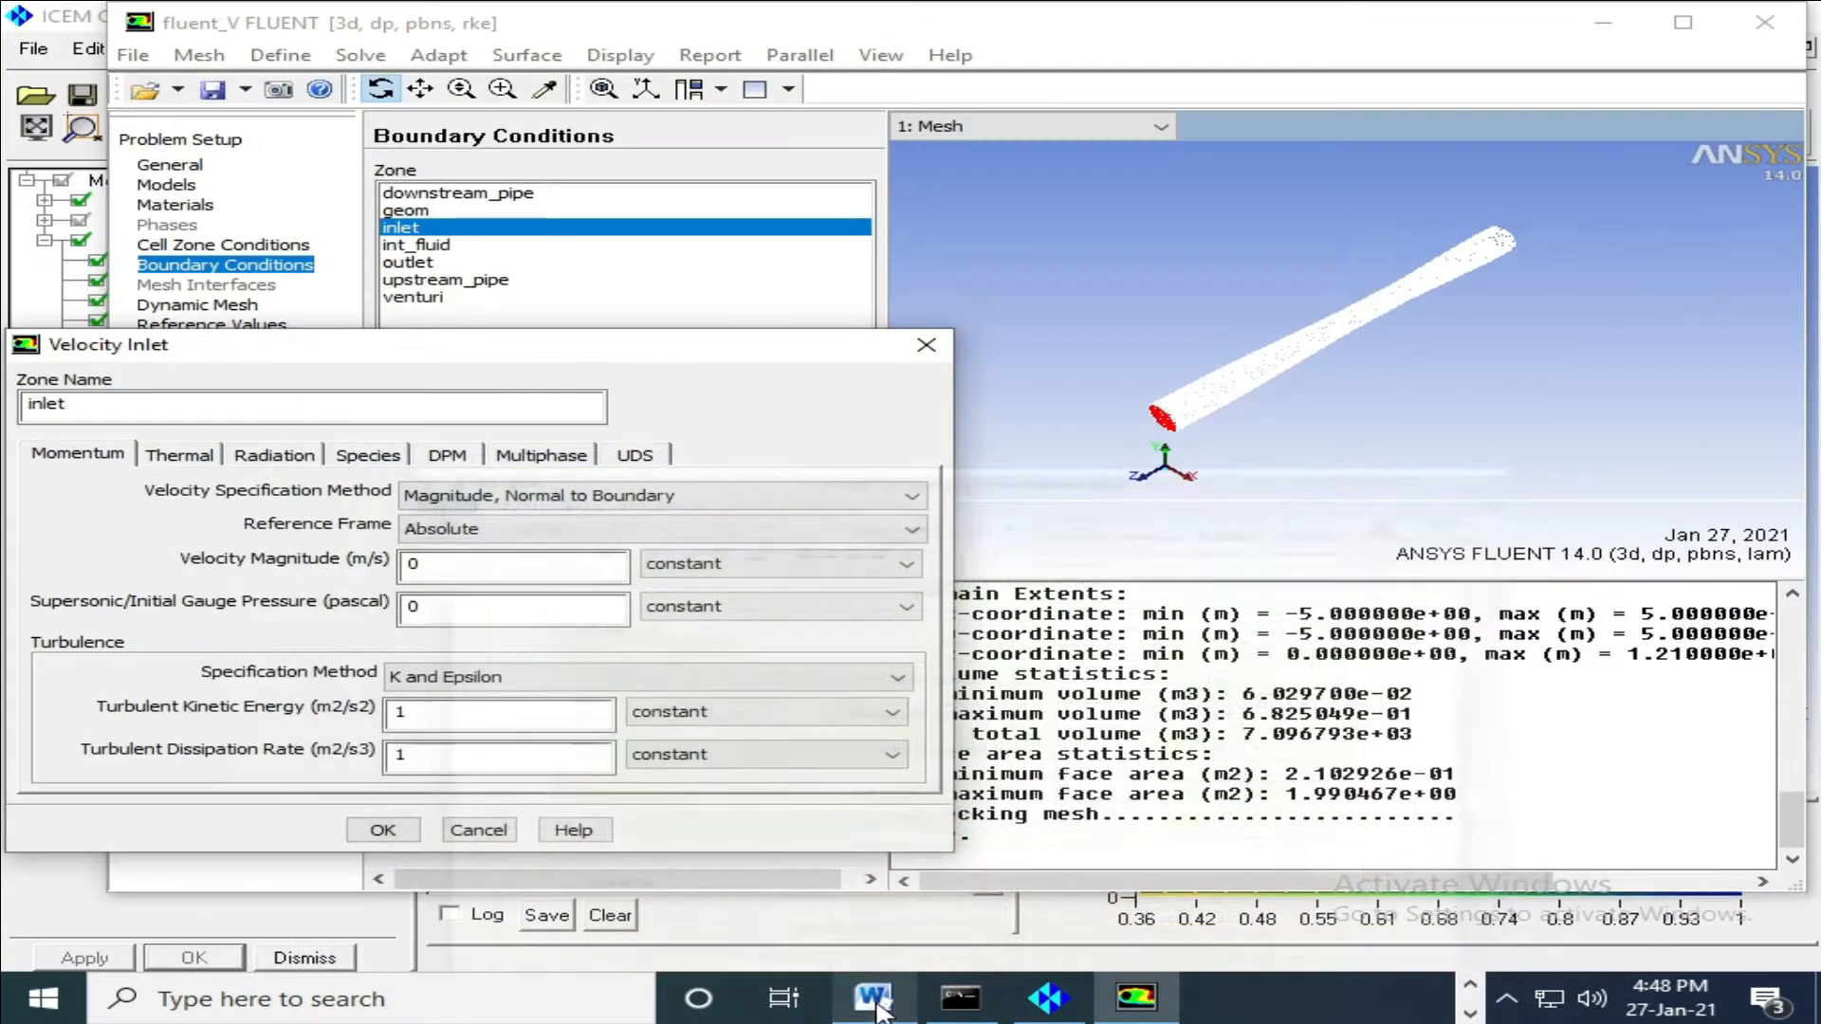
left_click(1136, 998)
double_click(455, 567)
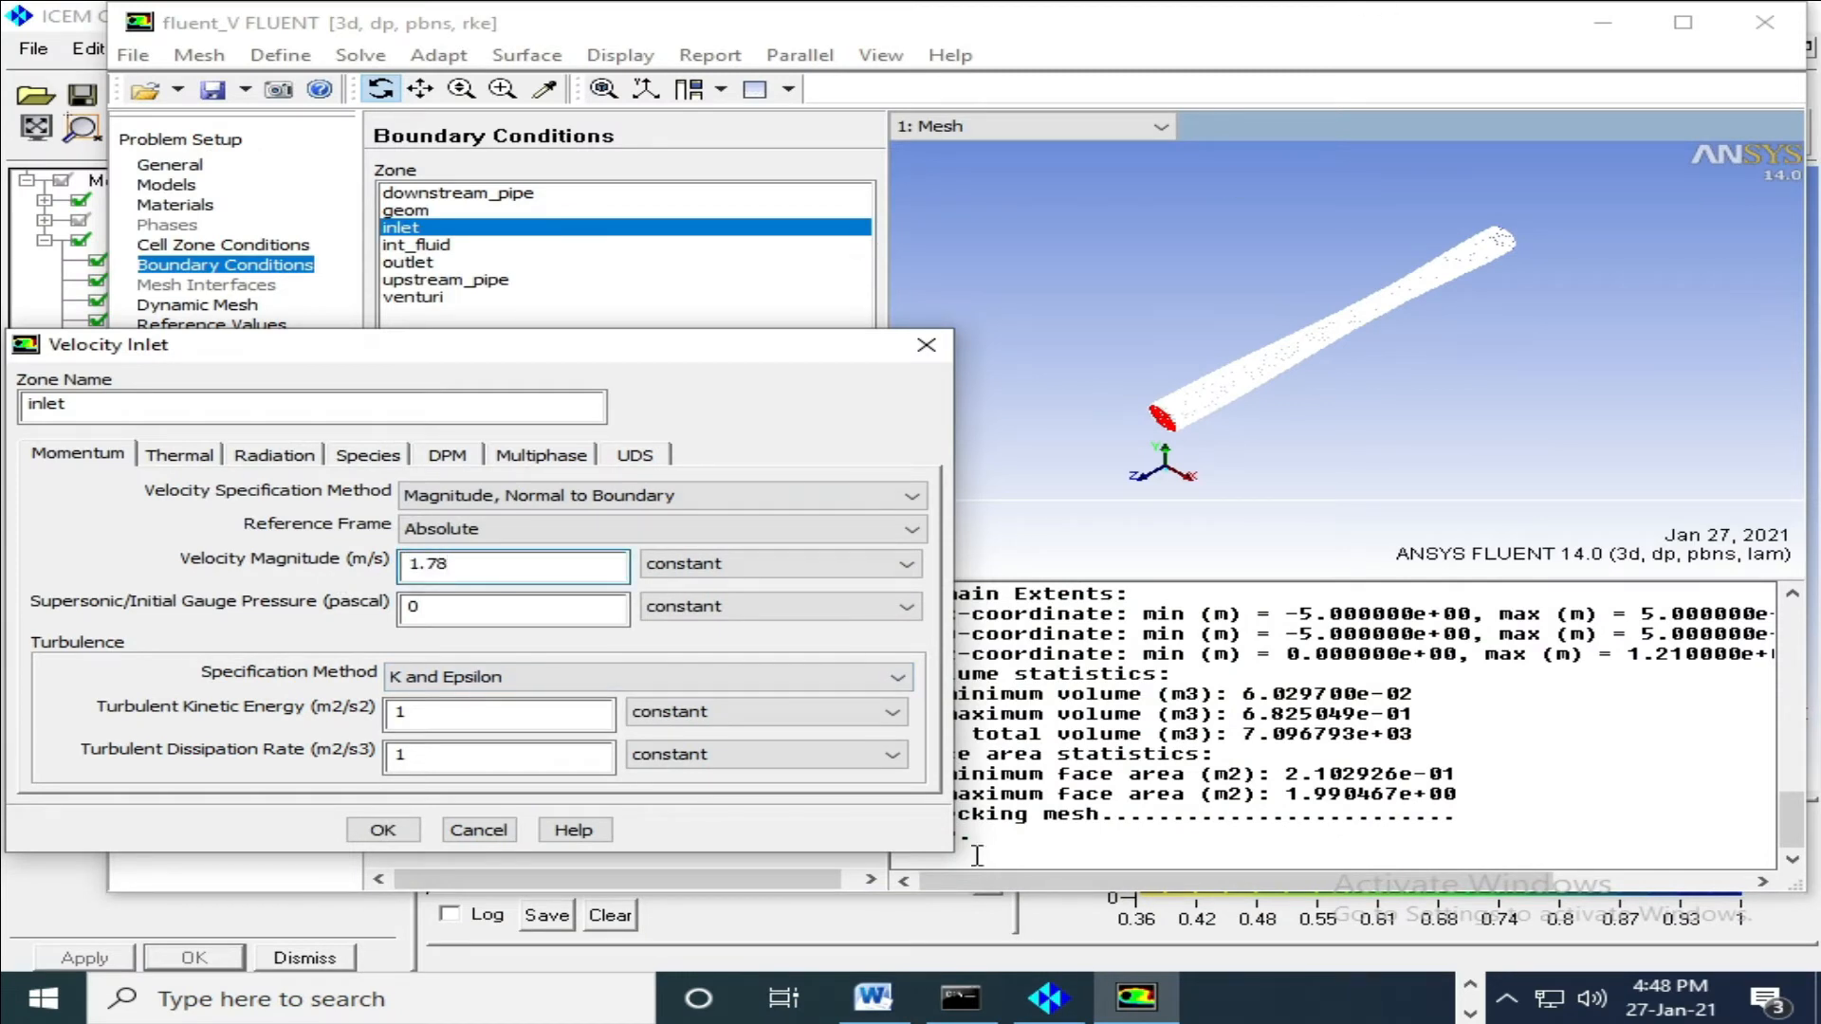
left_click(383, 830)
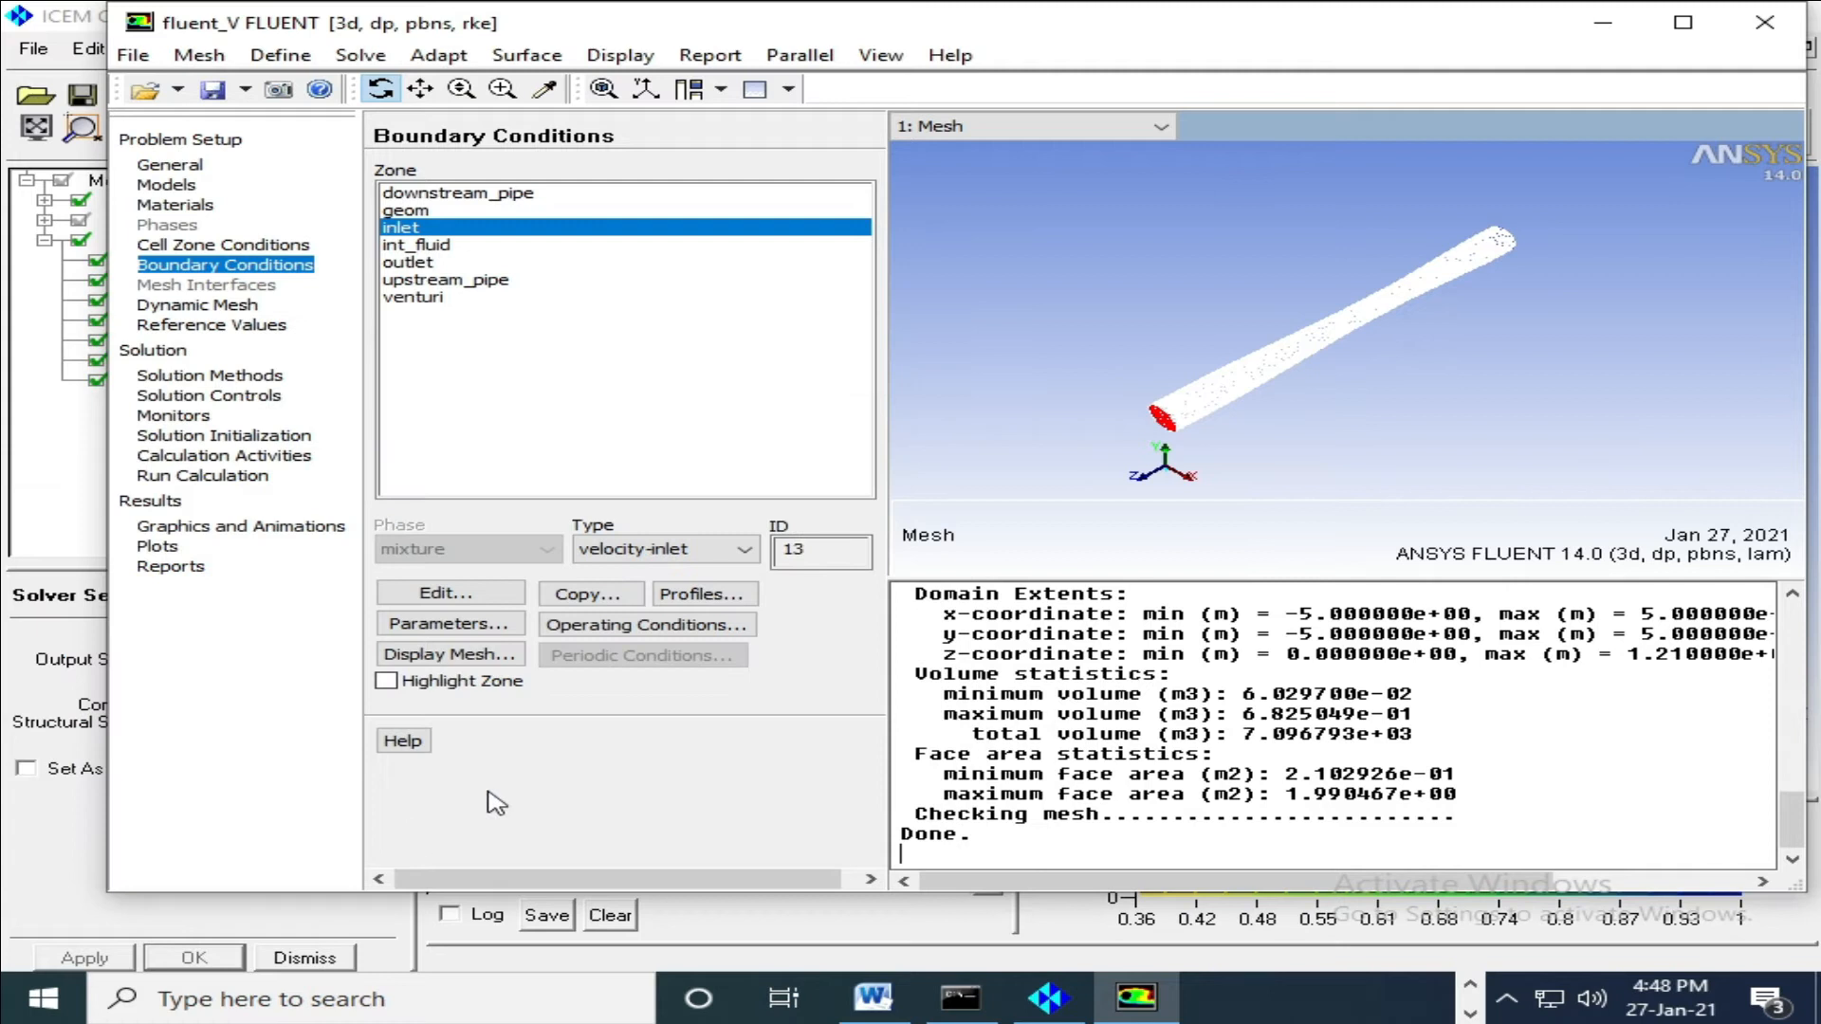
Change the outlet boundary type from outlet-vent to pressure-outlet and accept its default settings.
left_click(410, 263)
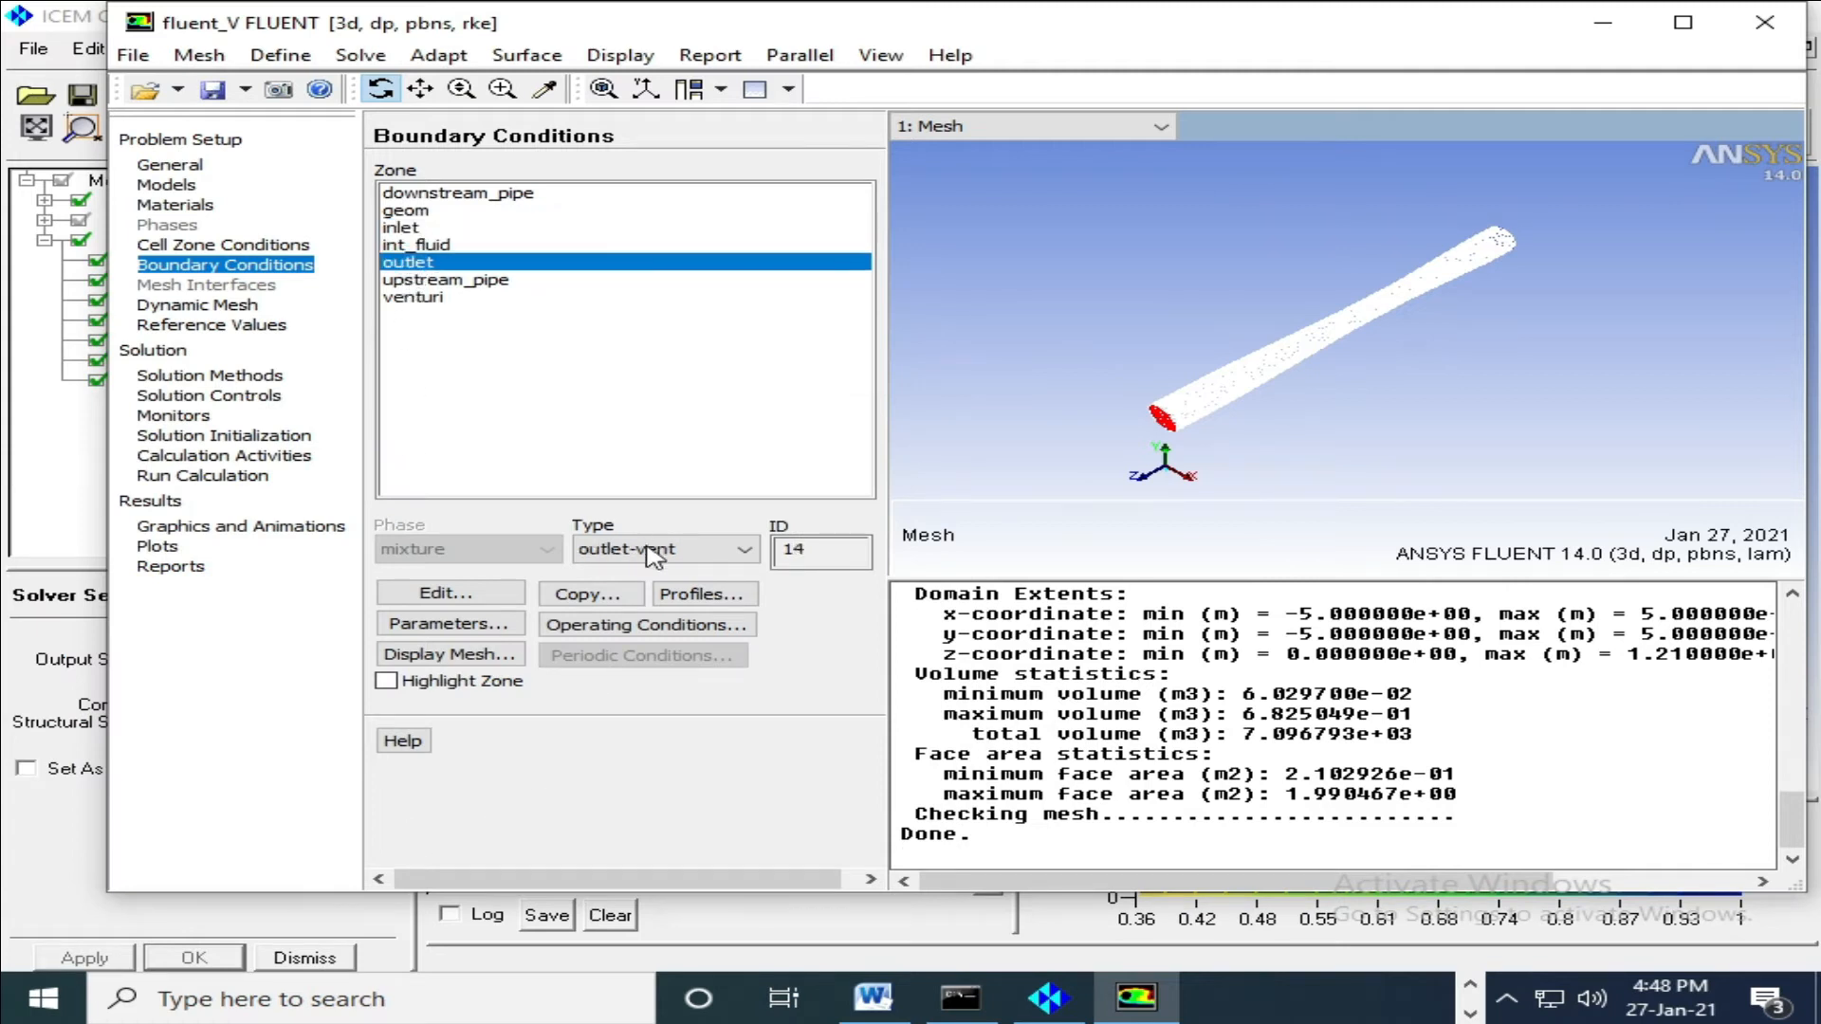
left_click(679, 550)
left_click(687, 747)
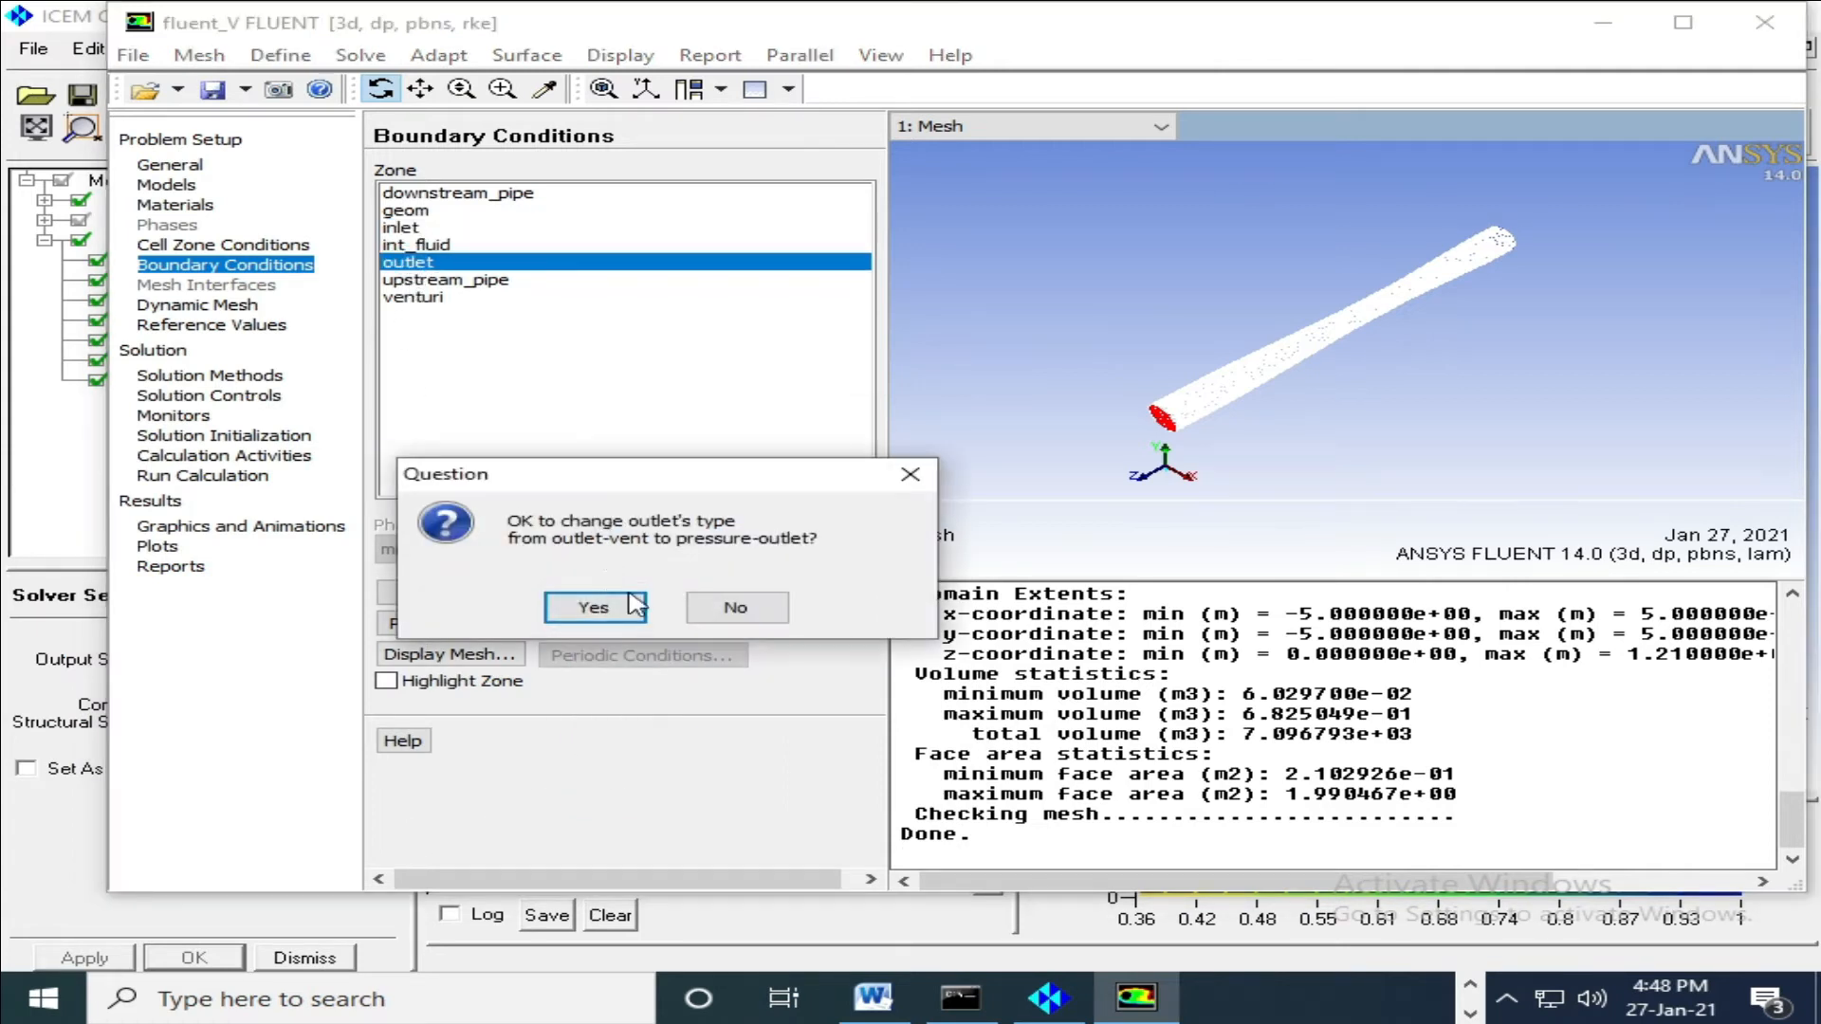
left_click(609, 607)
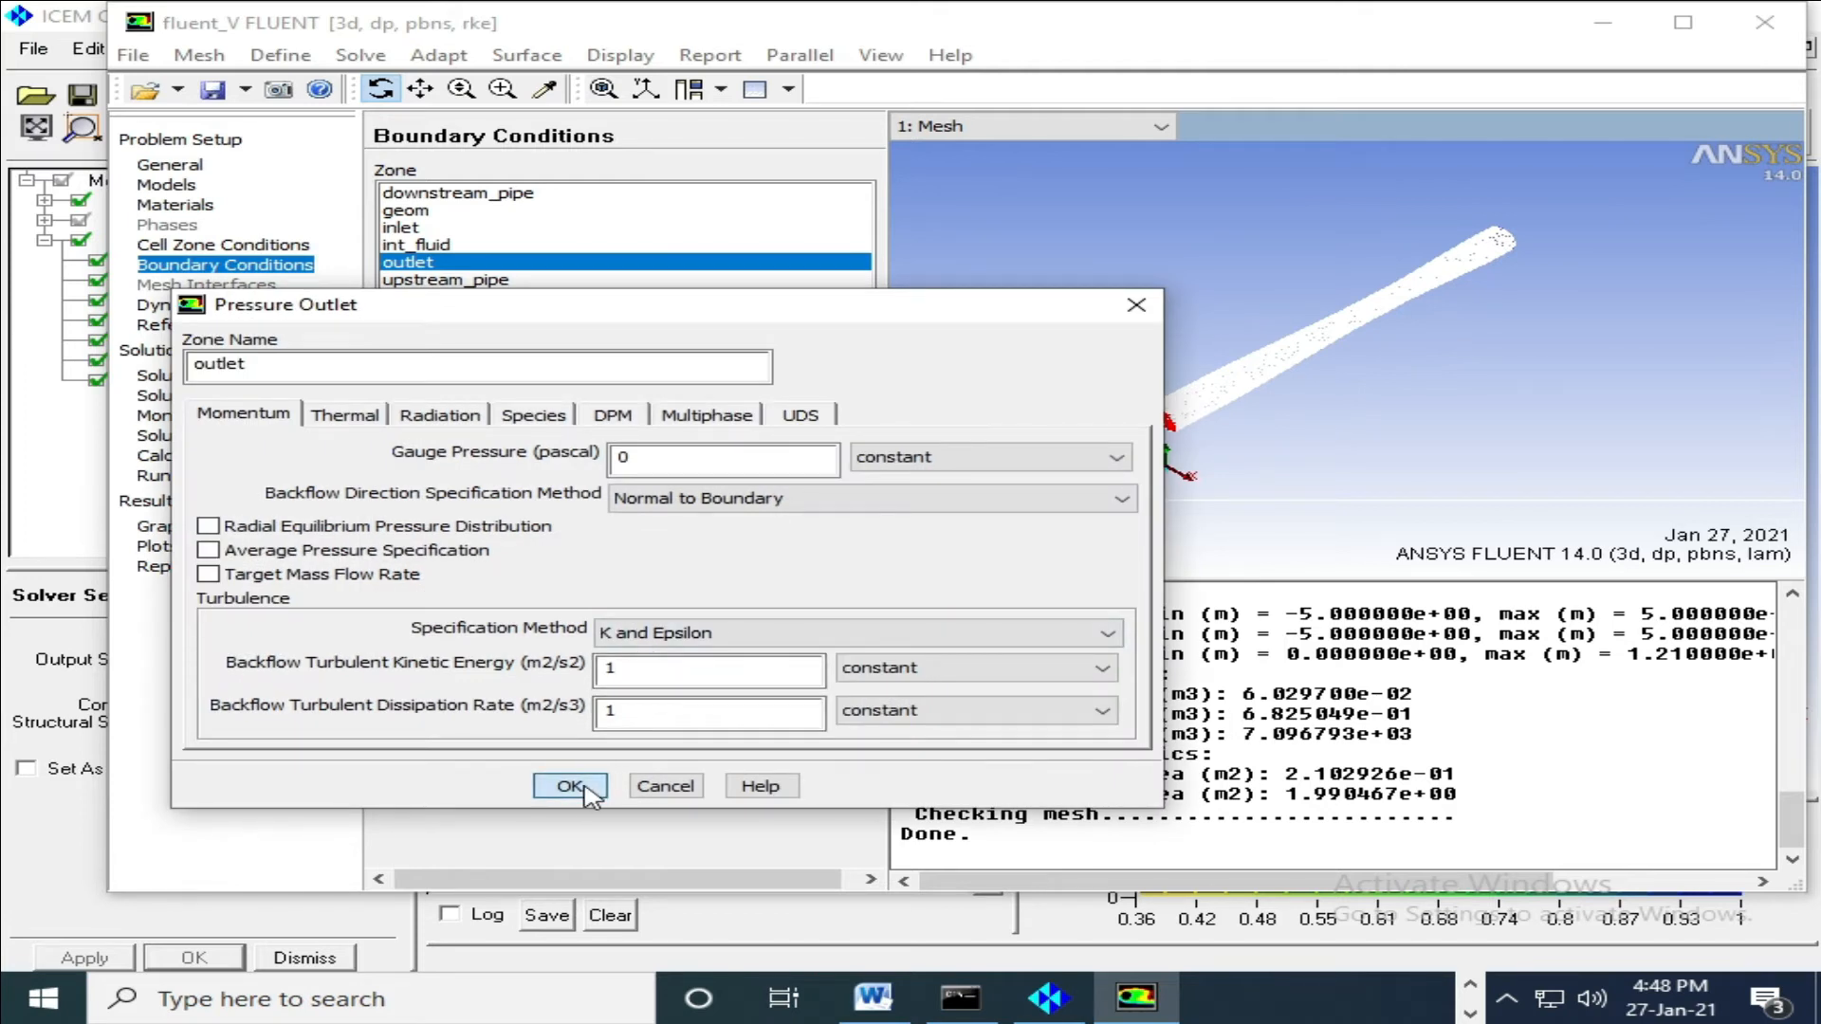
left_click(574, 787)
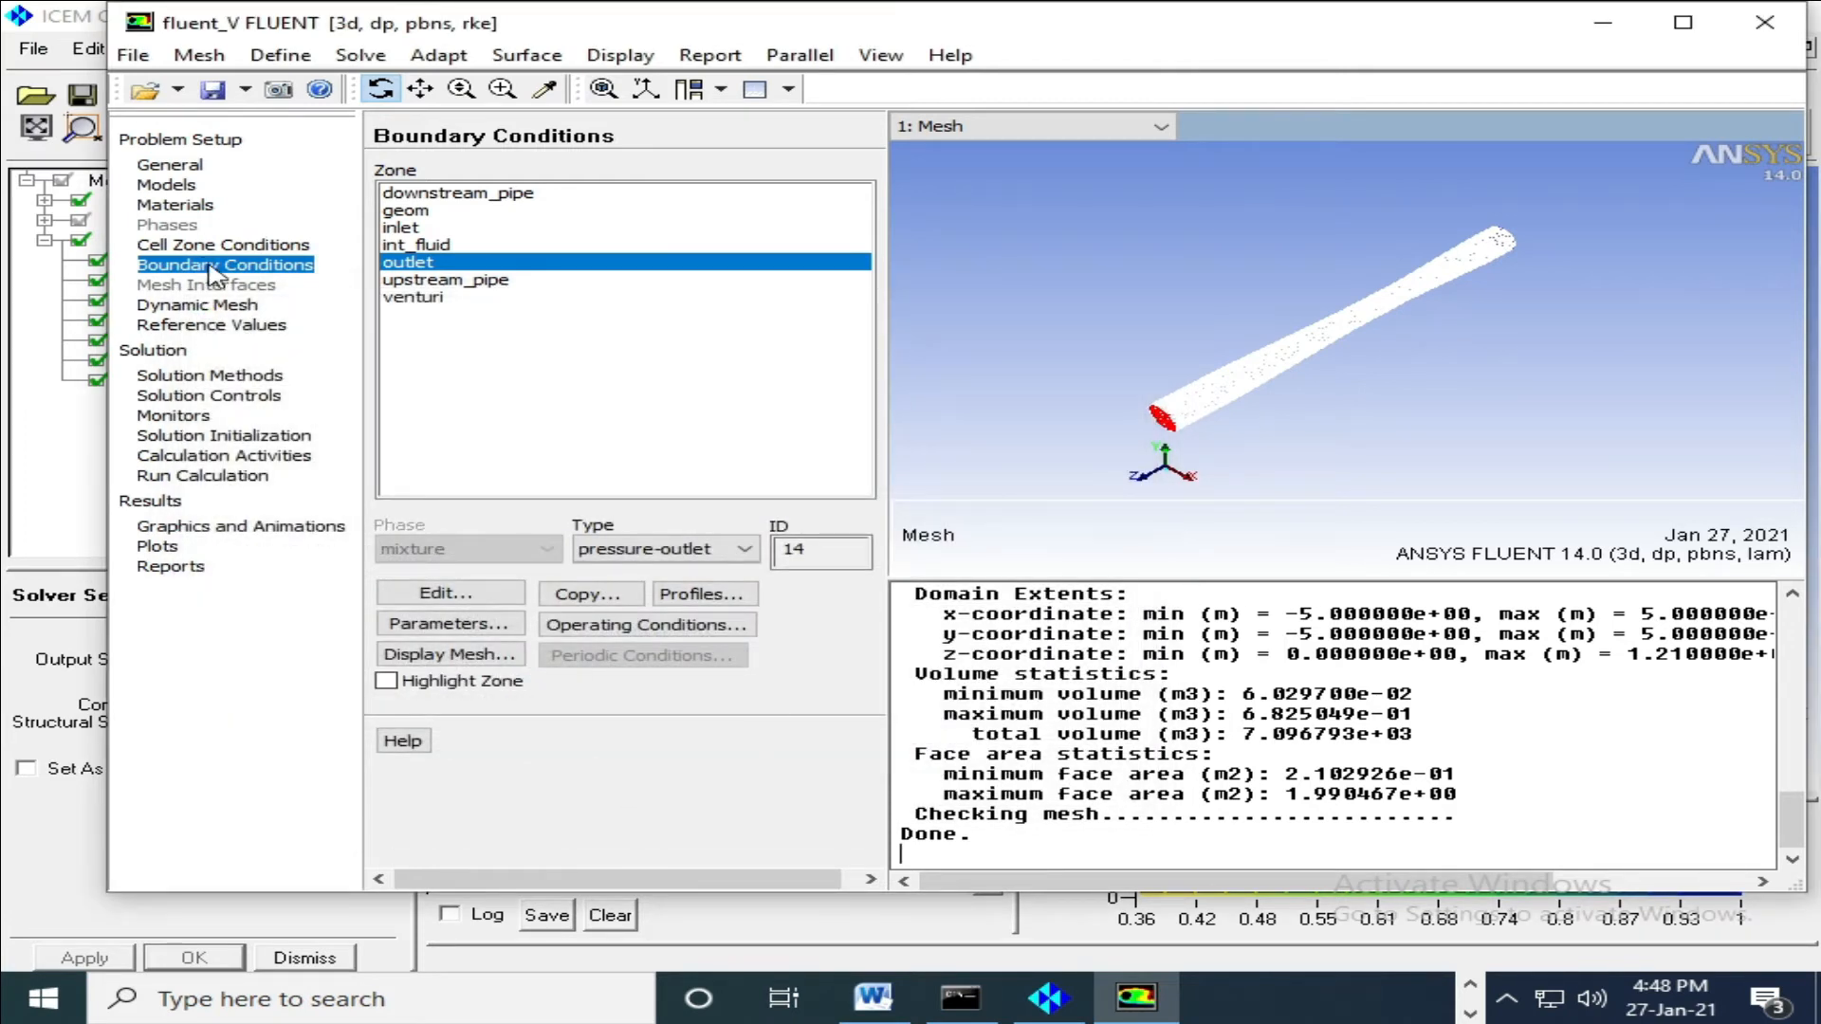
Compute the reference values from the inlet.
left_click(233, 325)
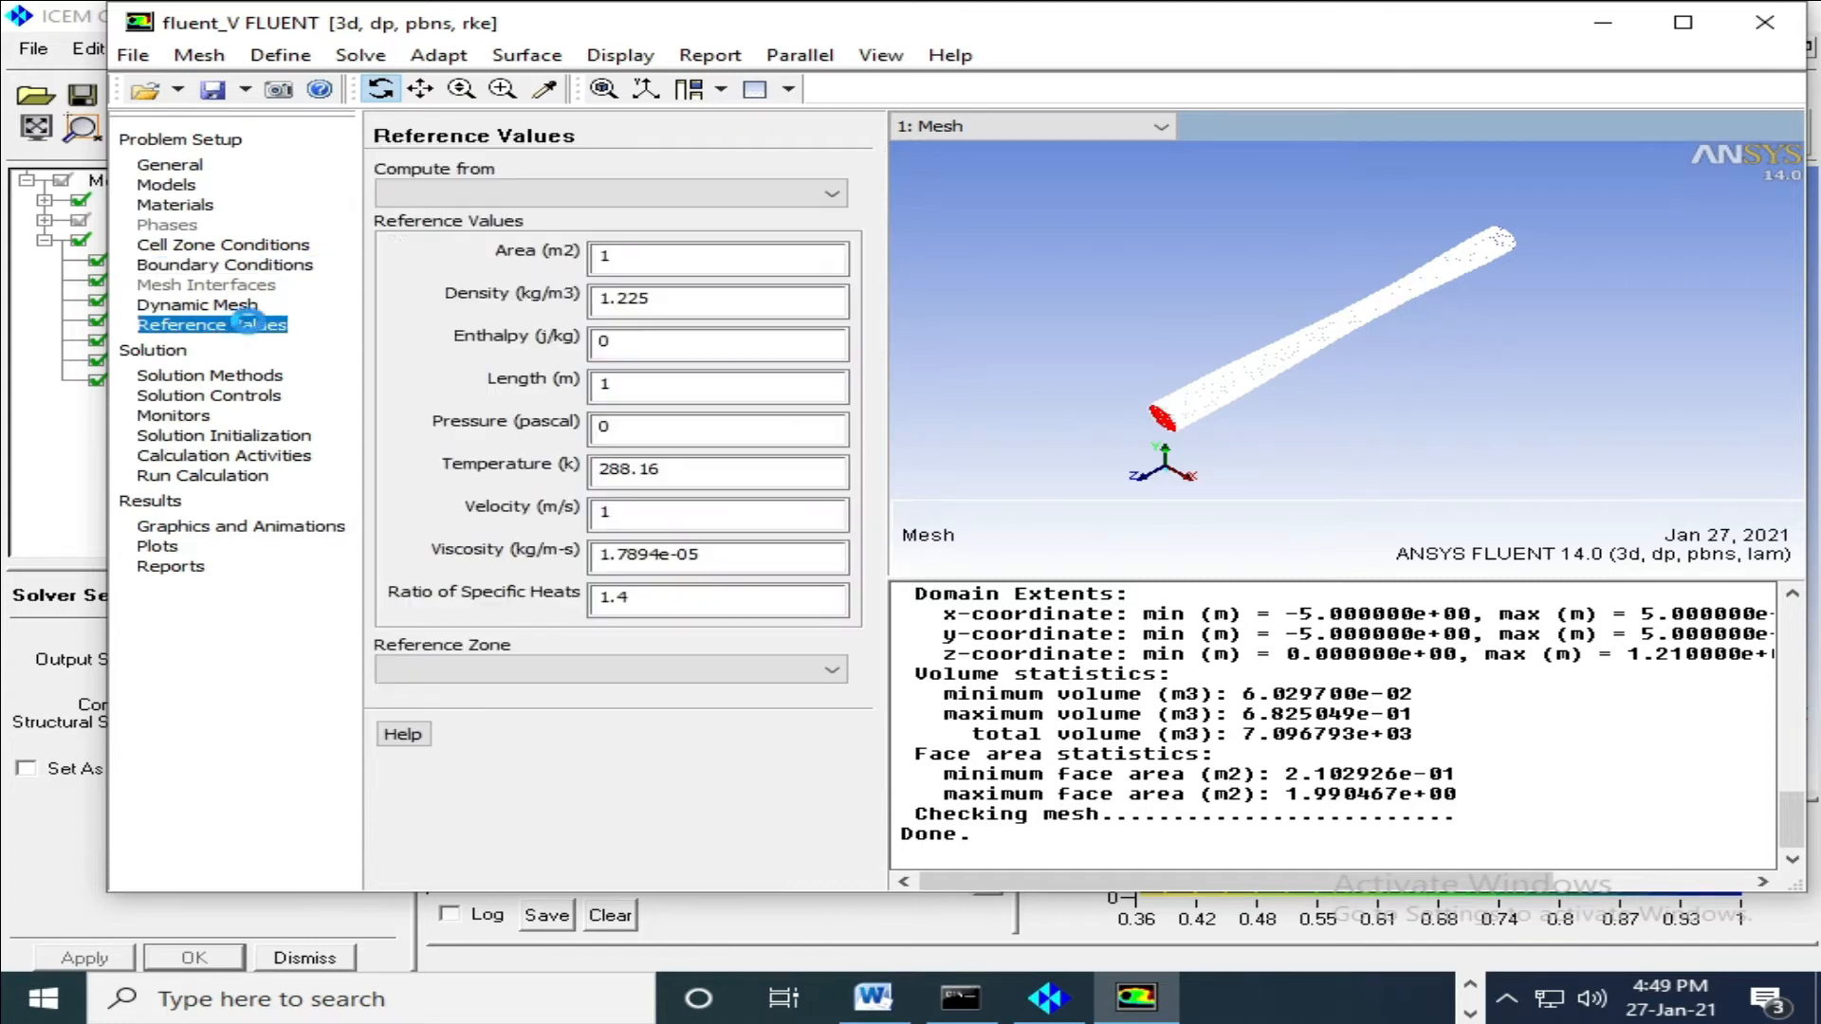
left_click(456, 193)
left_click(448, 288)
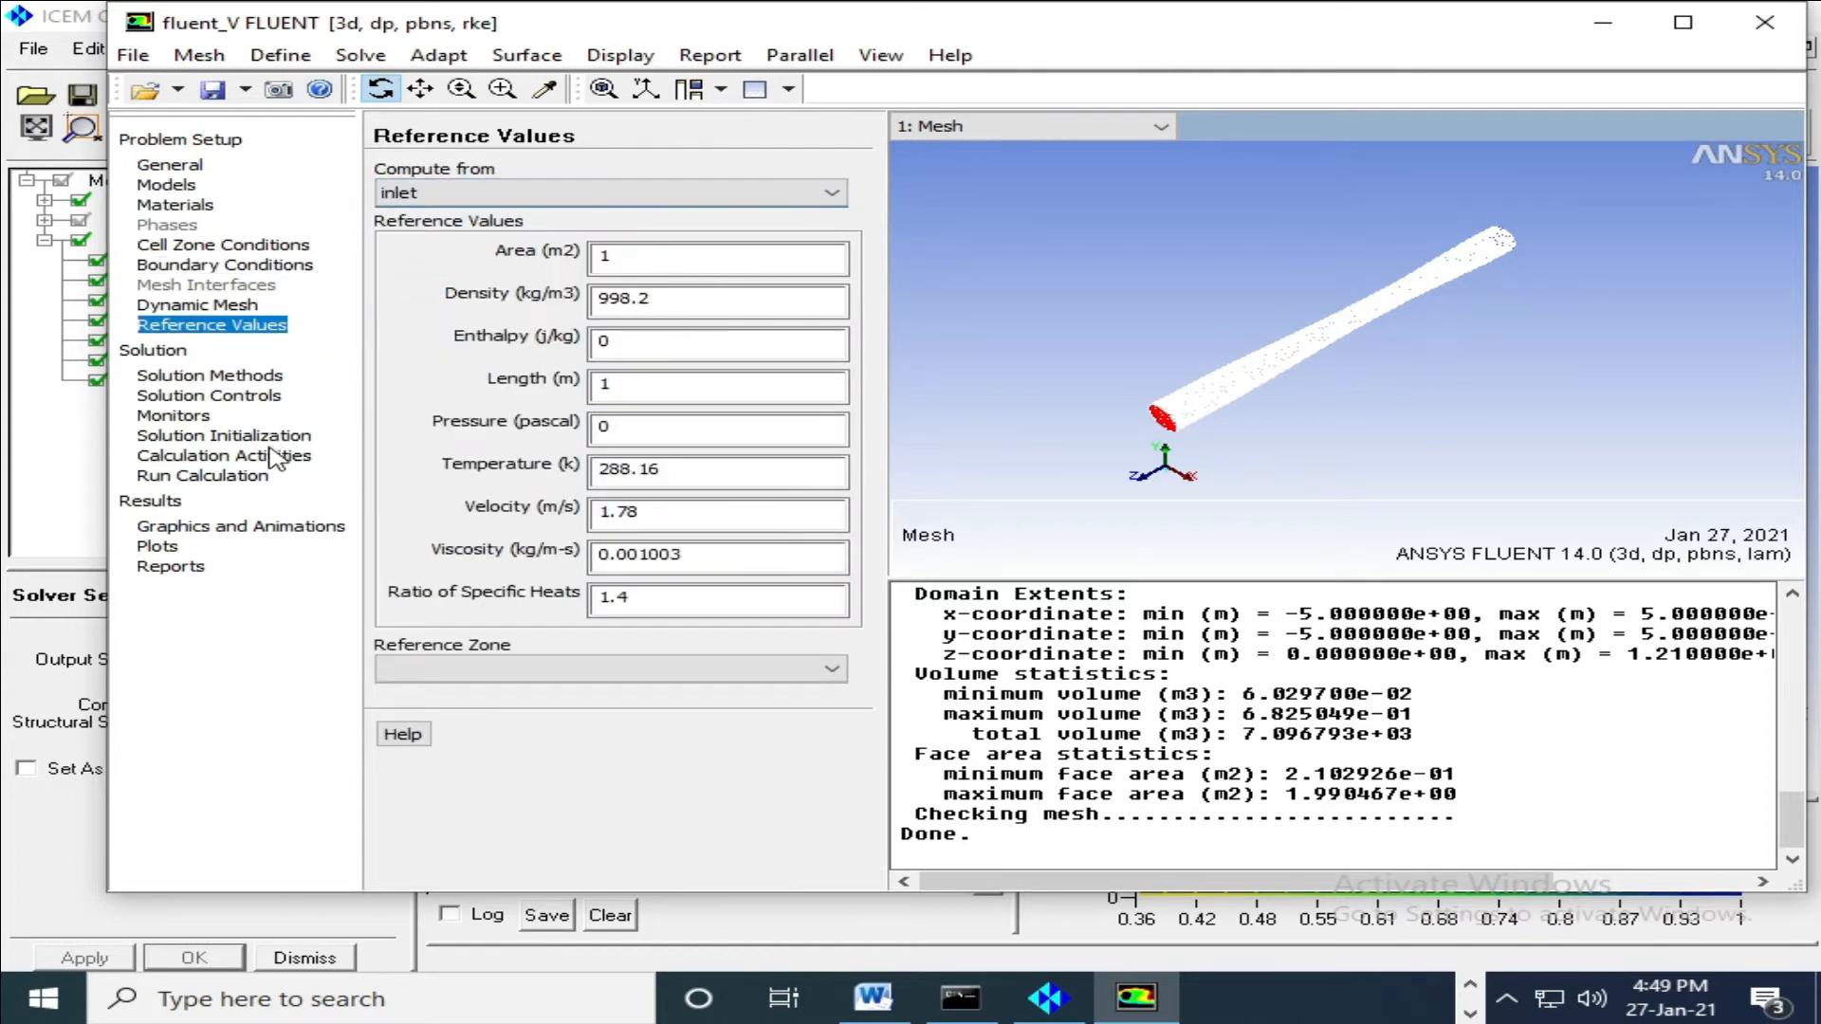
Choose Standard Initialization and compute the initial values from the inlet.
left_click(263, 436)
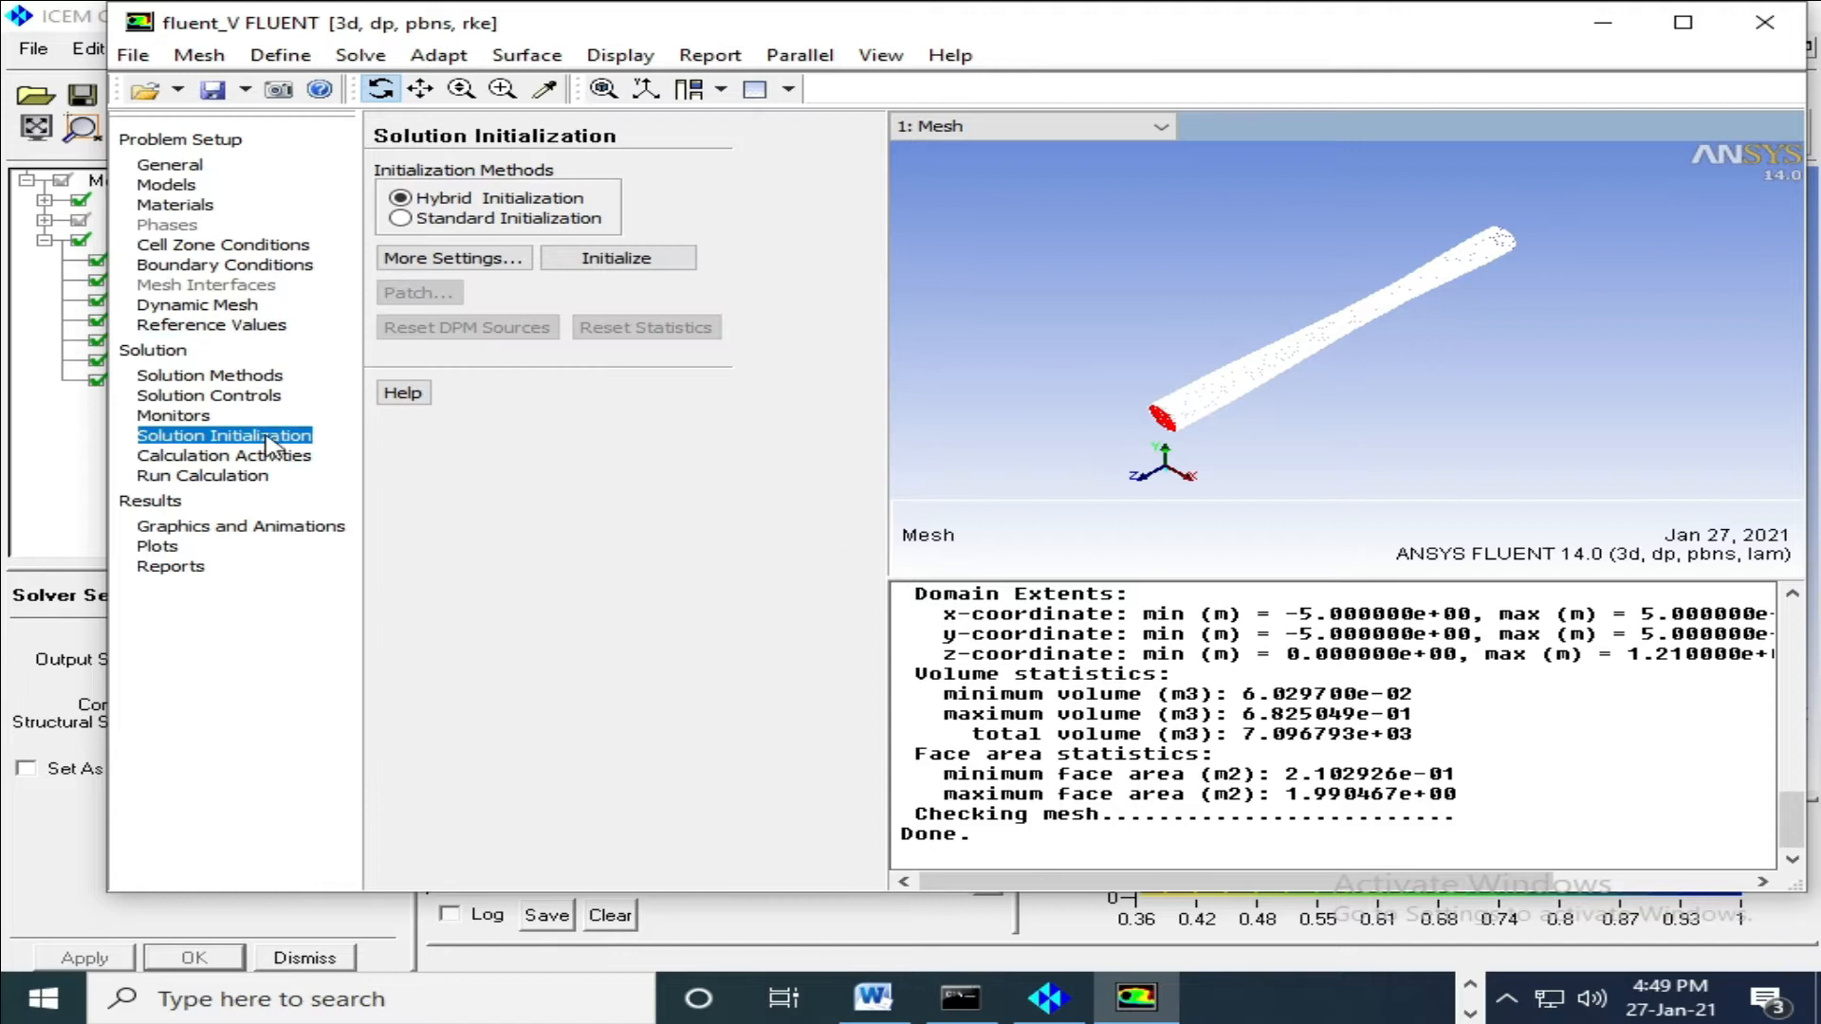
left_click(424, 220)
left_click(512, 276)
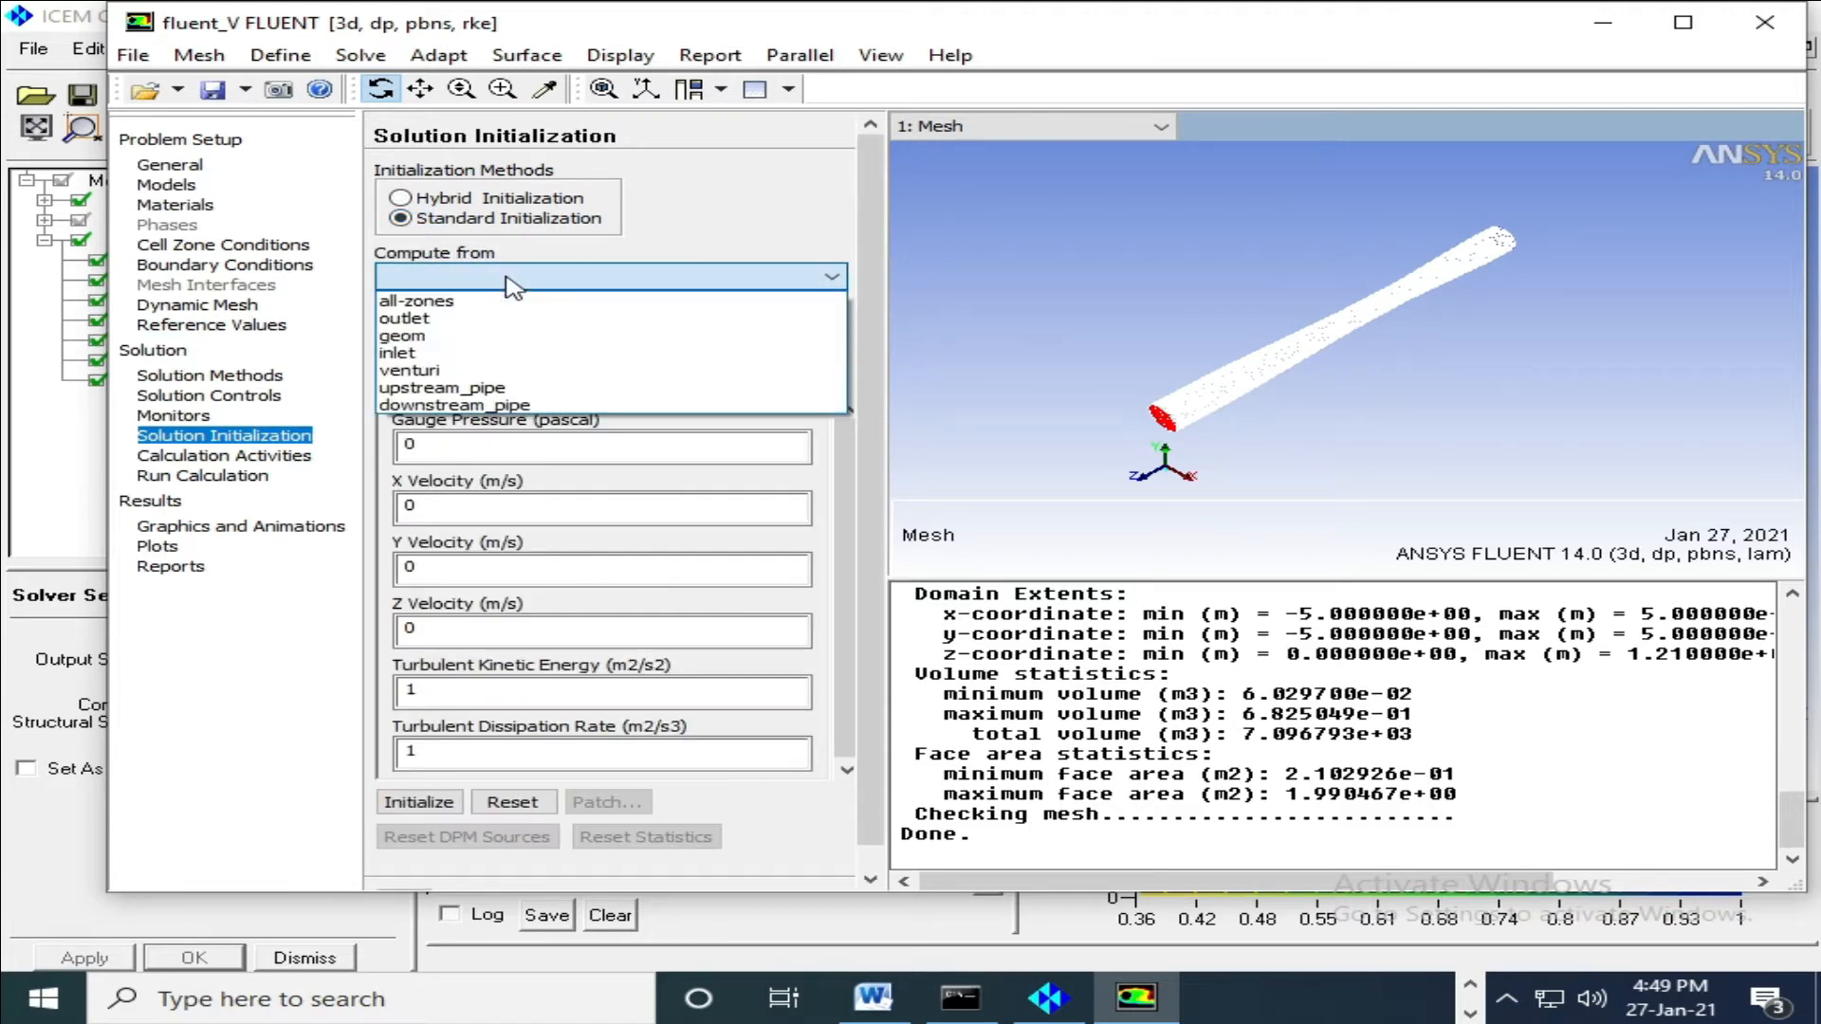
left_click(464, 352)
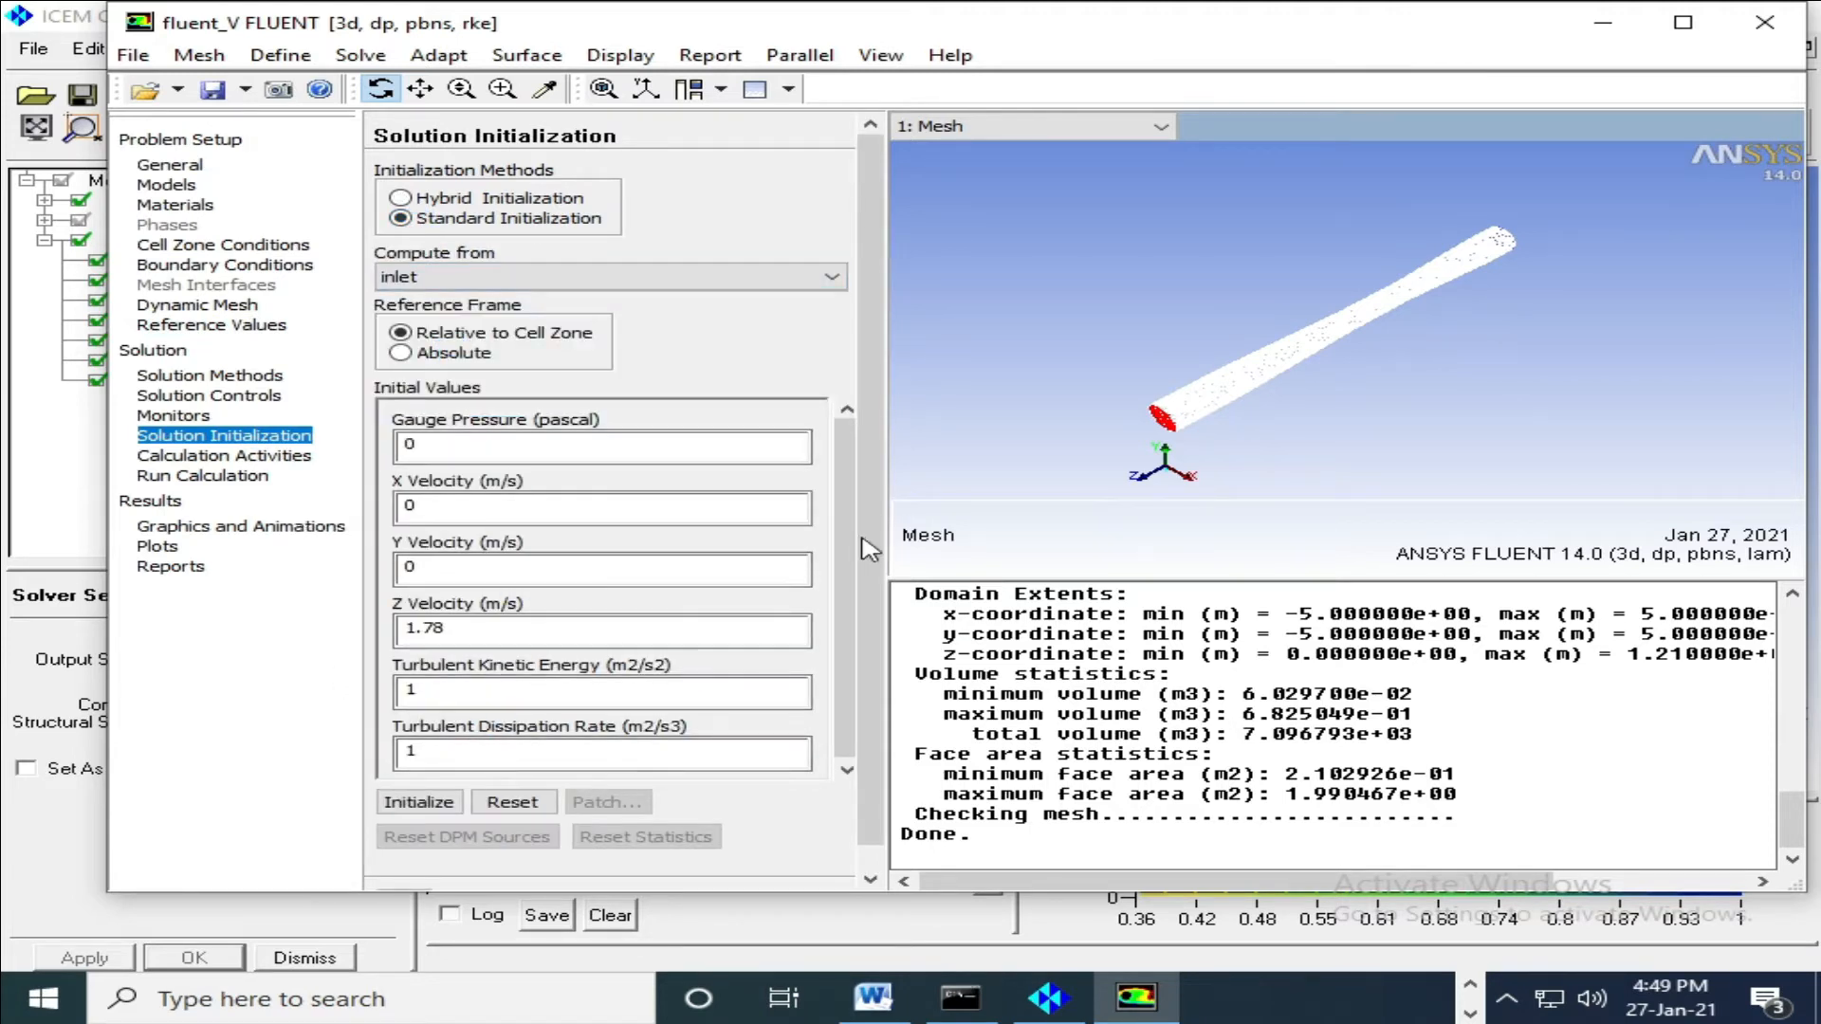
Set the number of iterations to 1000 and try to start the calculation, declining the automatic initialization.
left_click(203, 476)
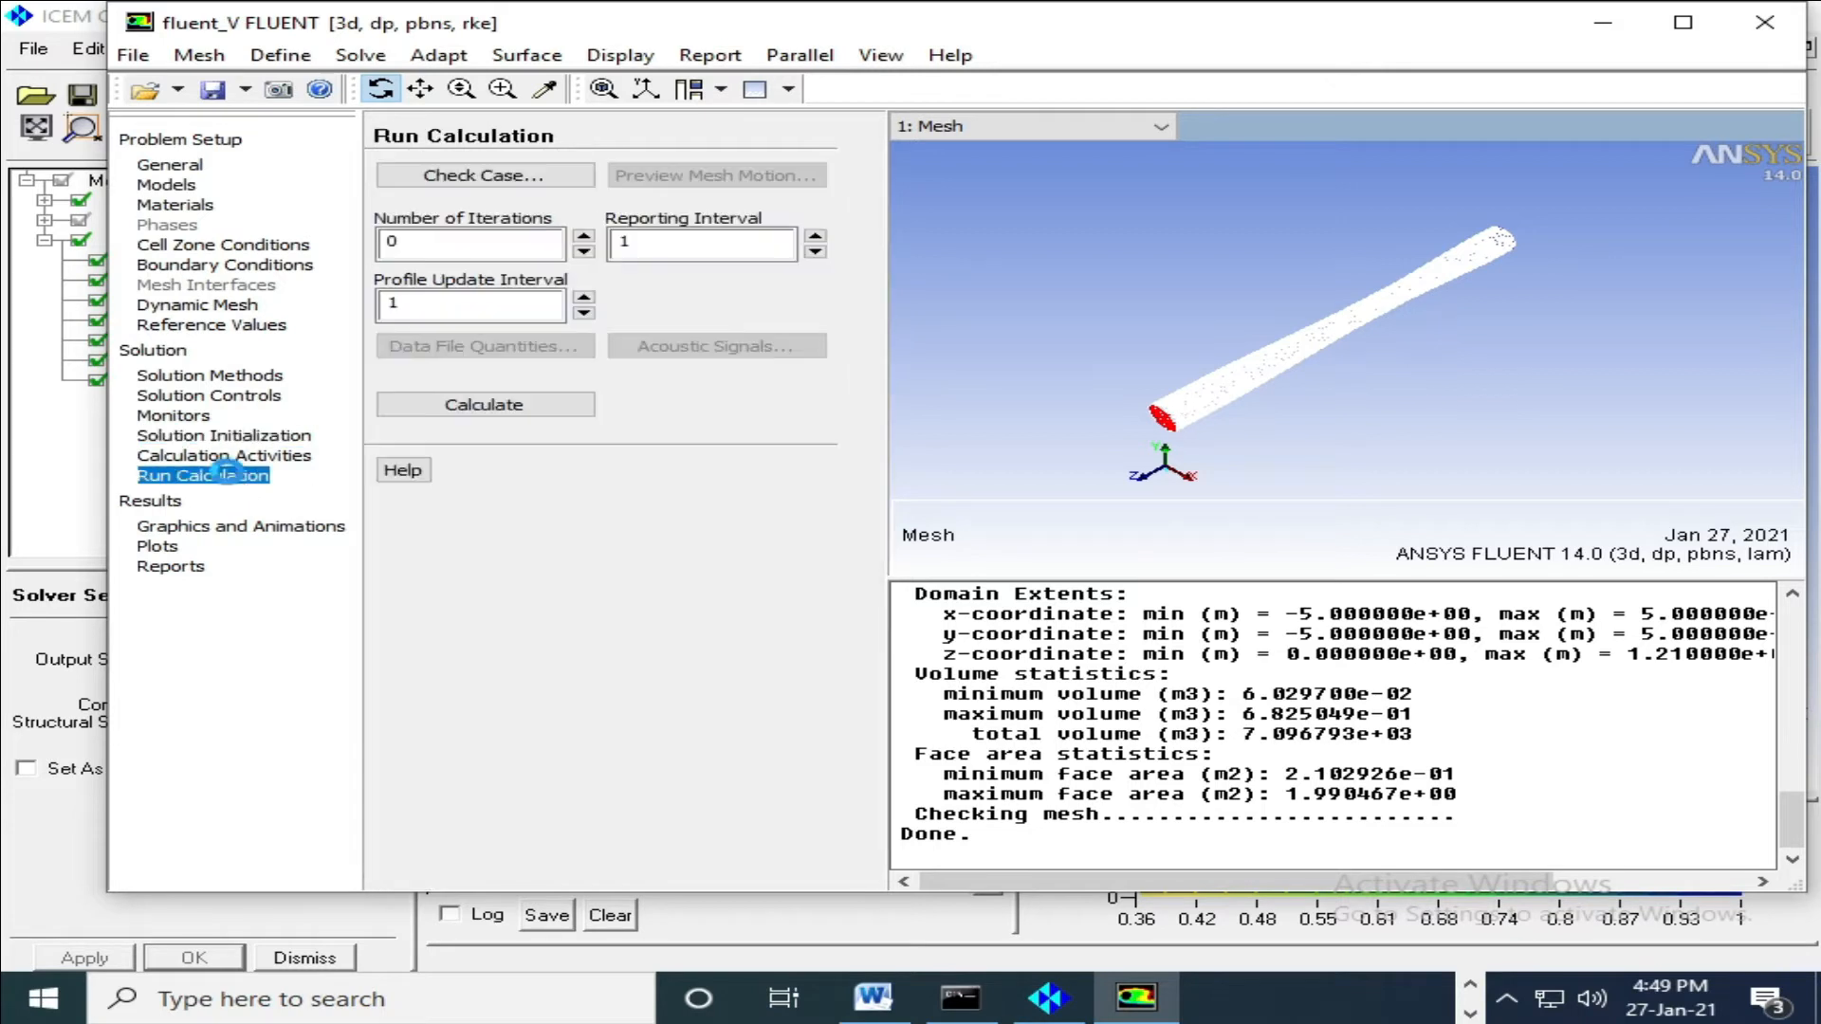
double_click(403, 243)
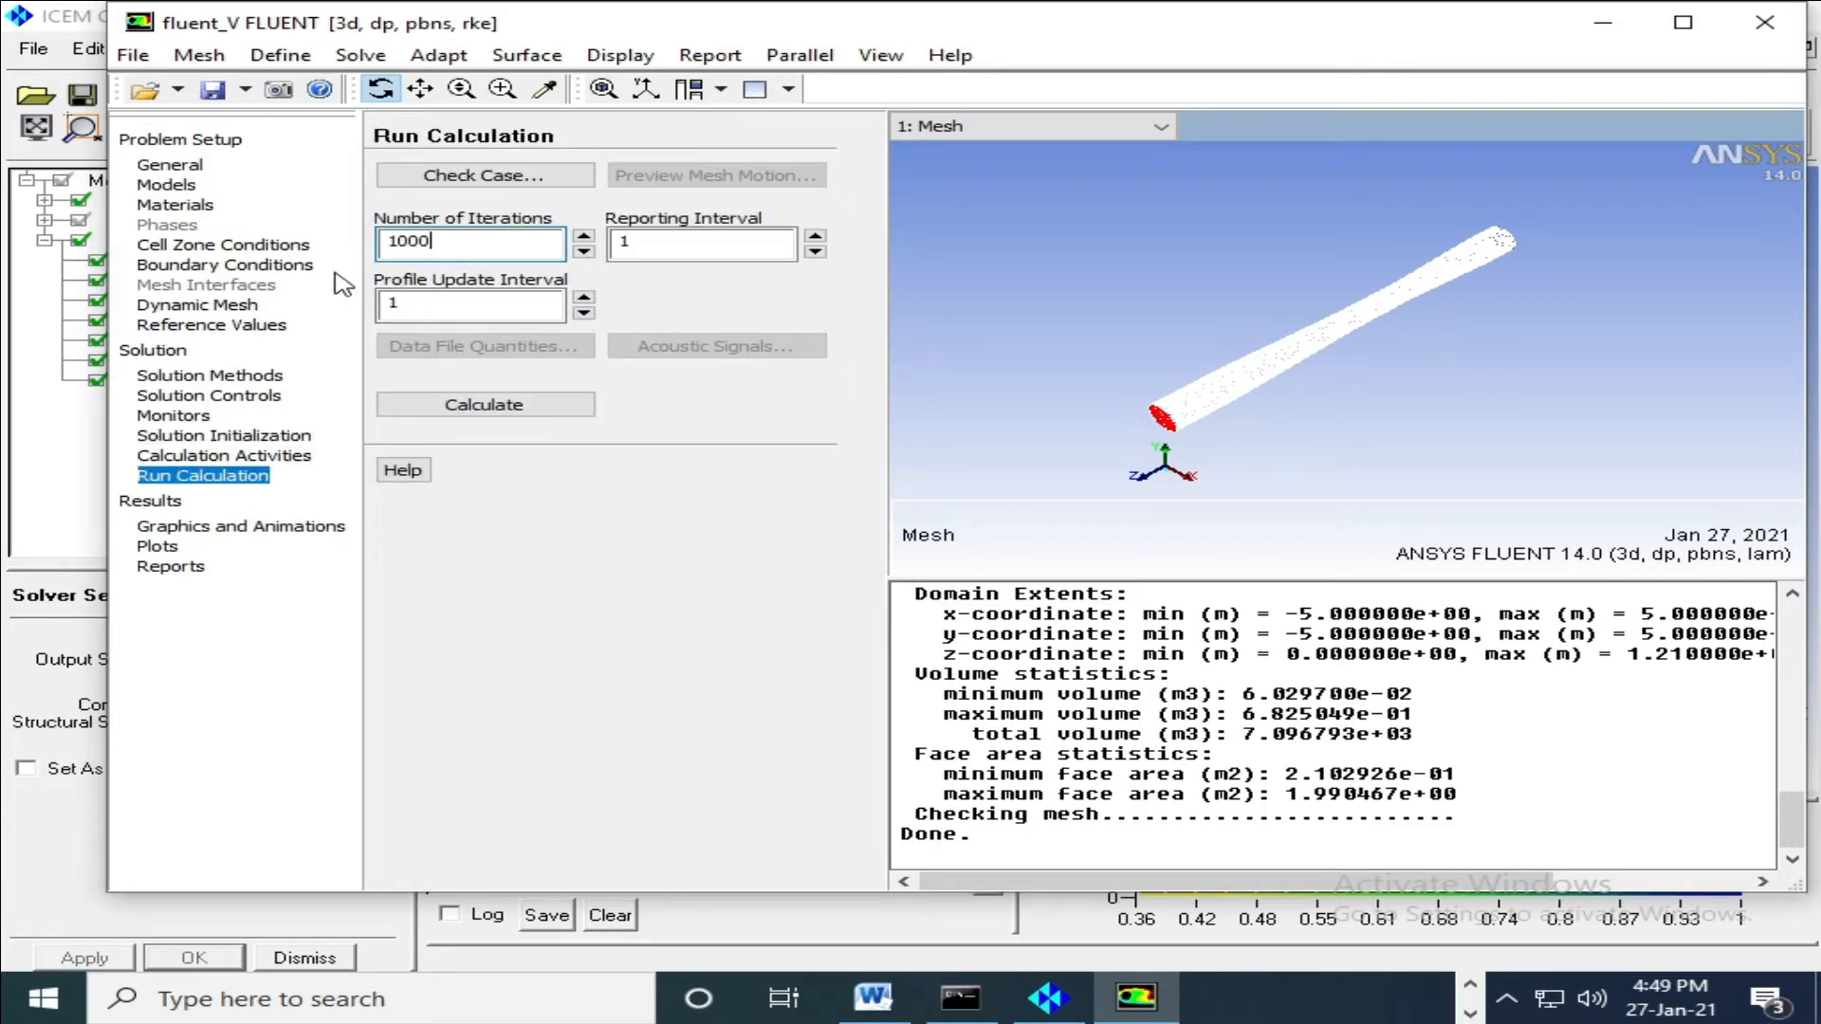
left_click(484, 404)
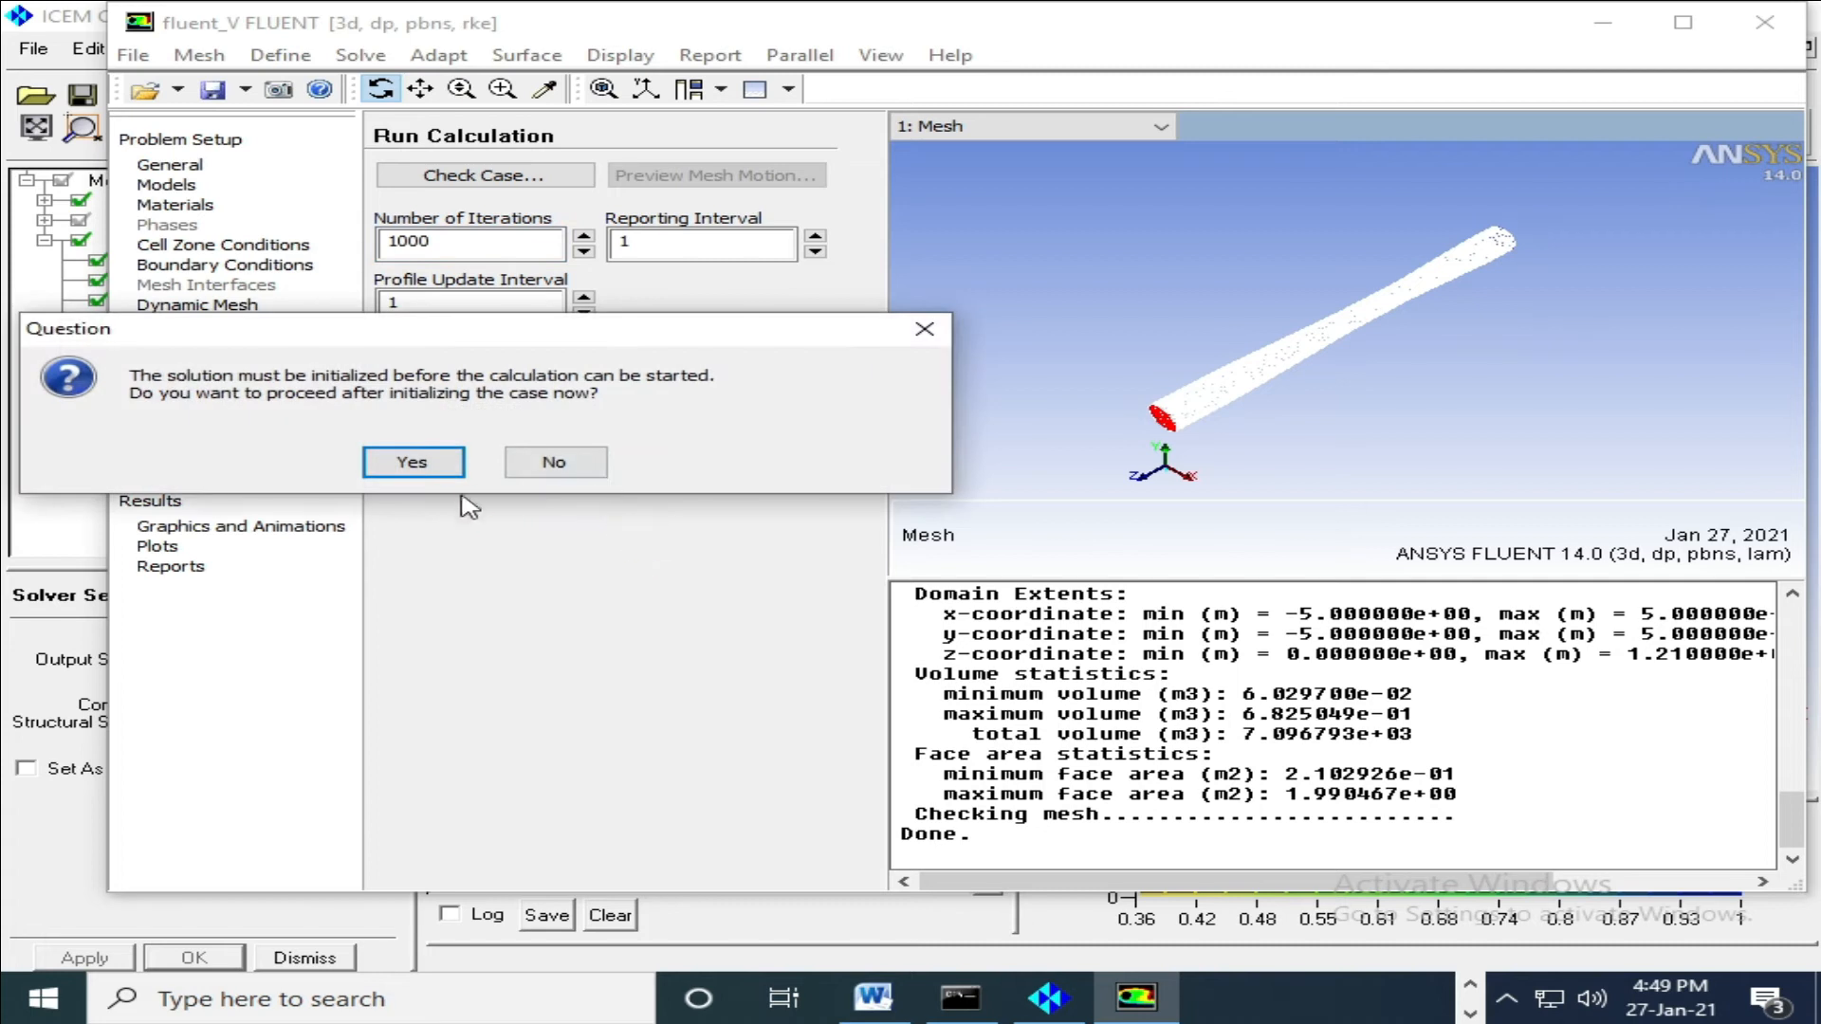
left_click(557, 462)
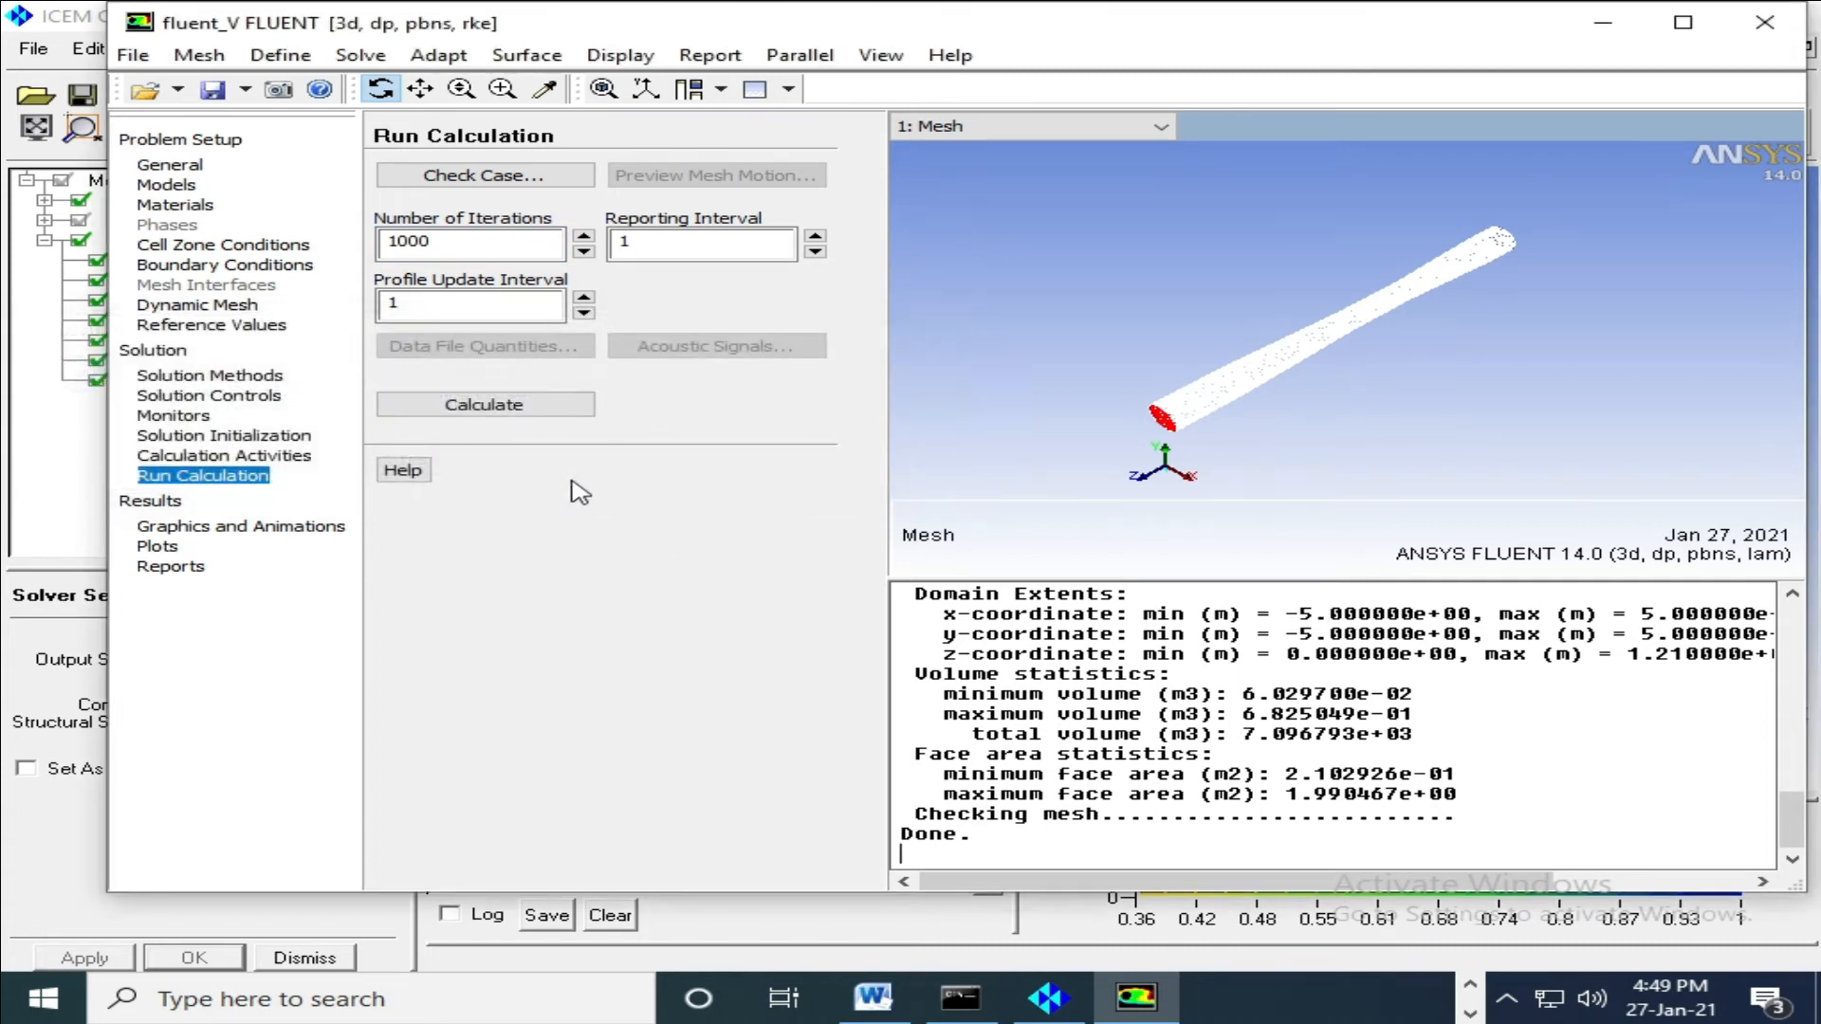
Compute the initial values from the inlet again and initialize the solution.
left_click(282, 437)
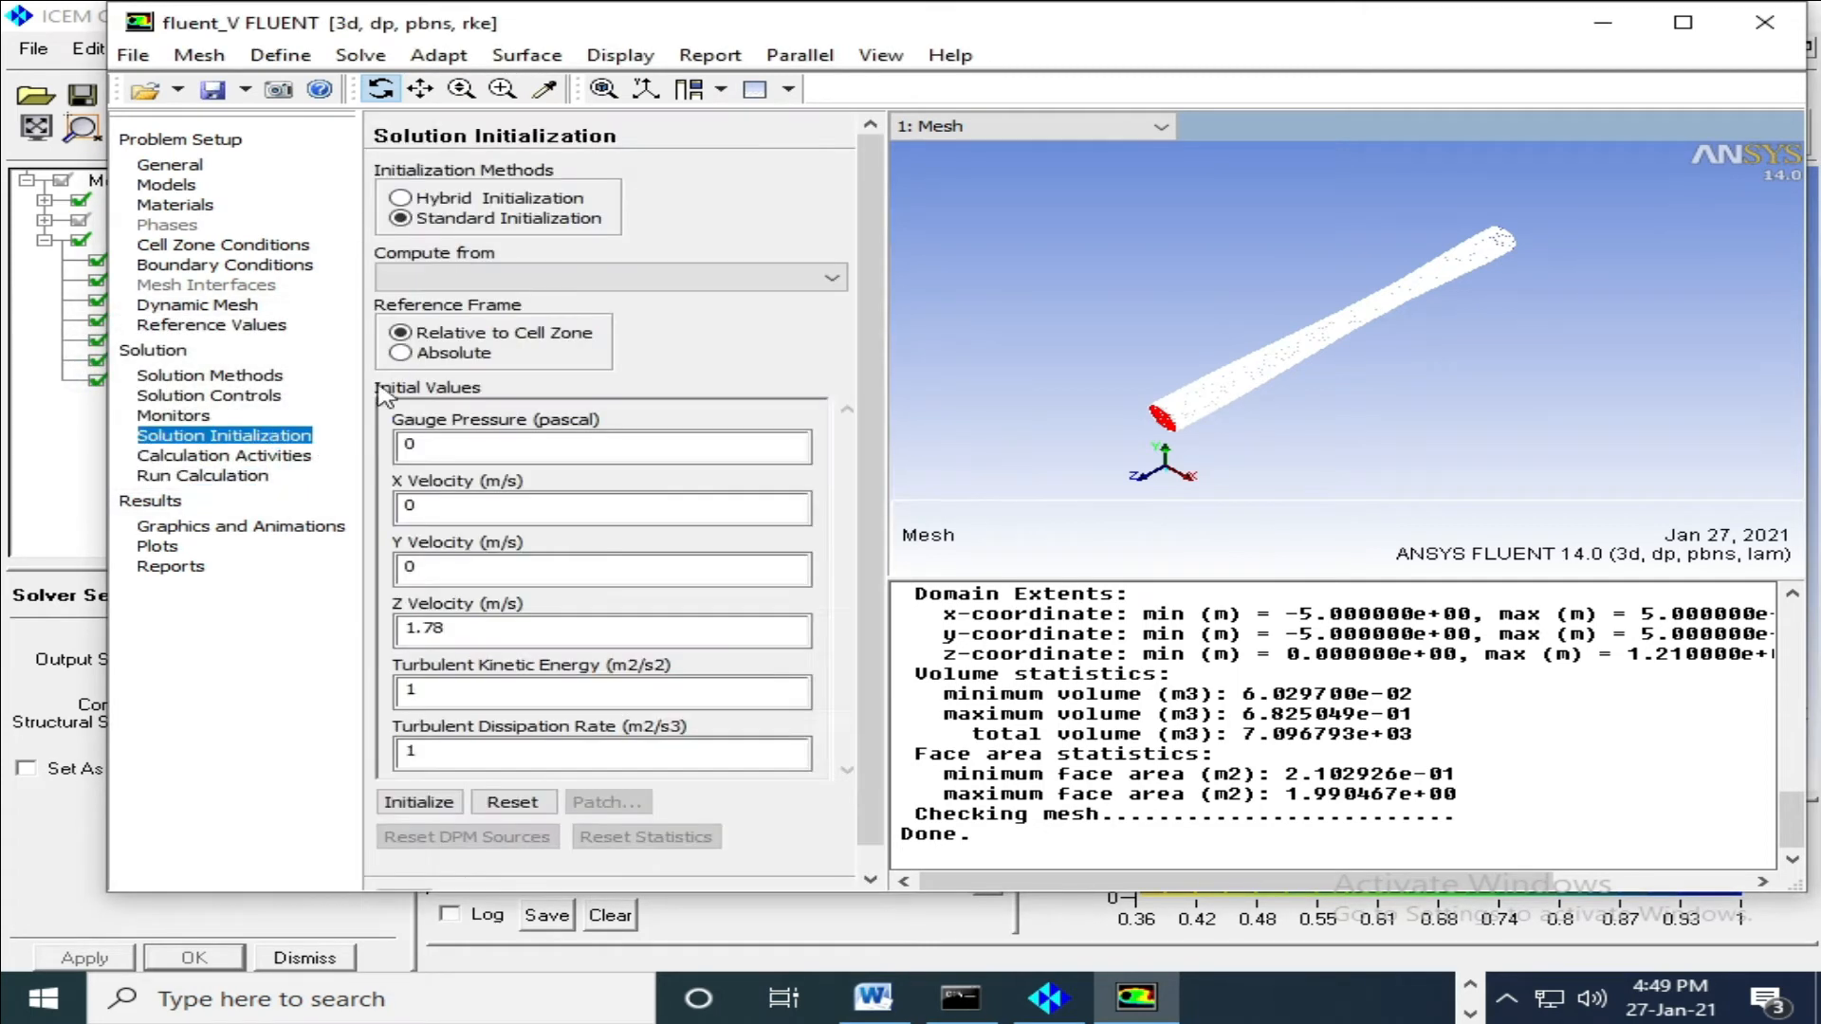
left_click(488, 278)
left_click(454, 356)
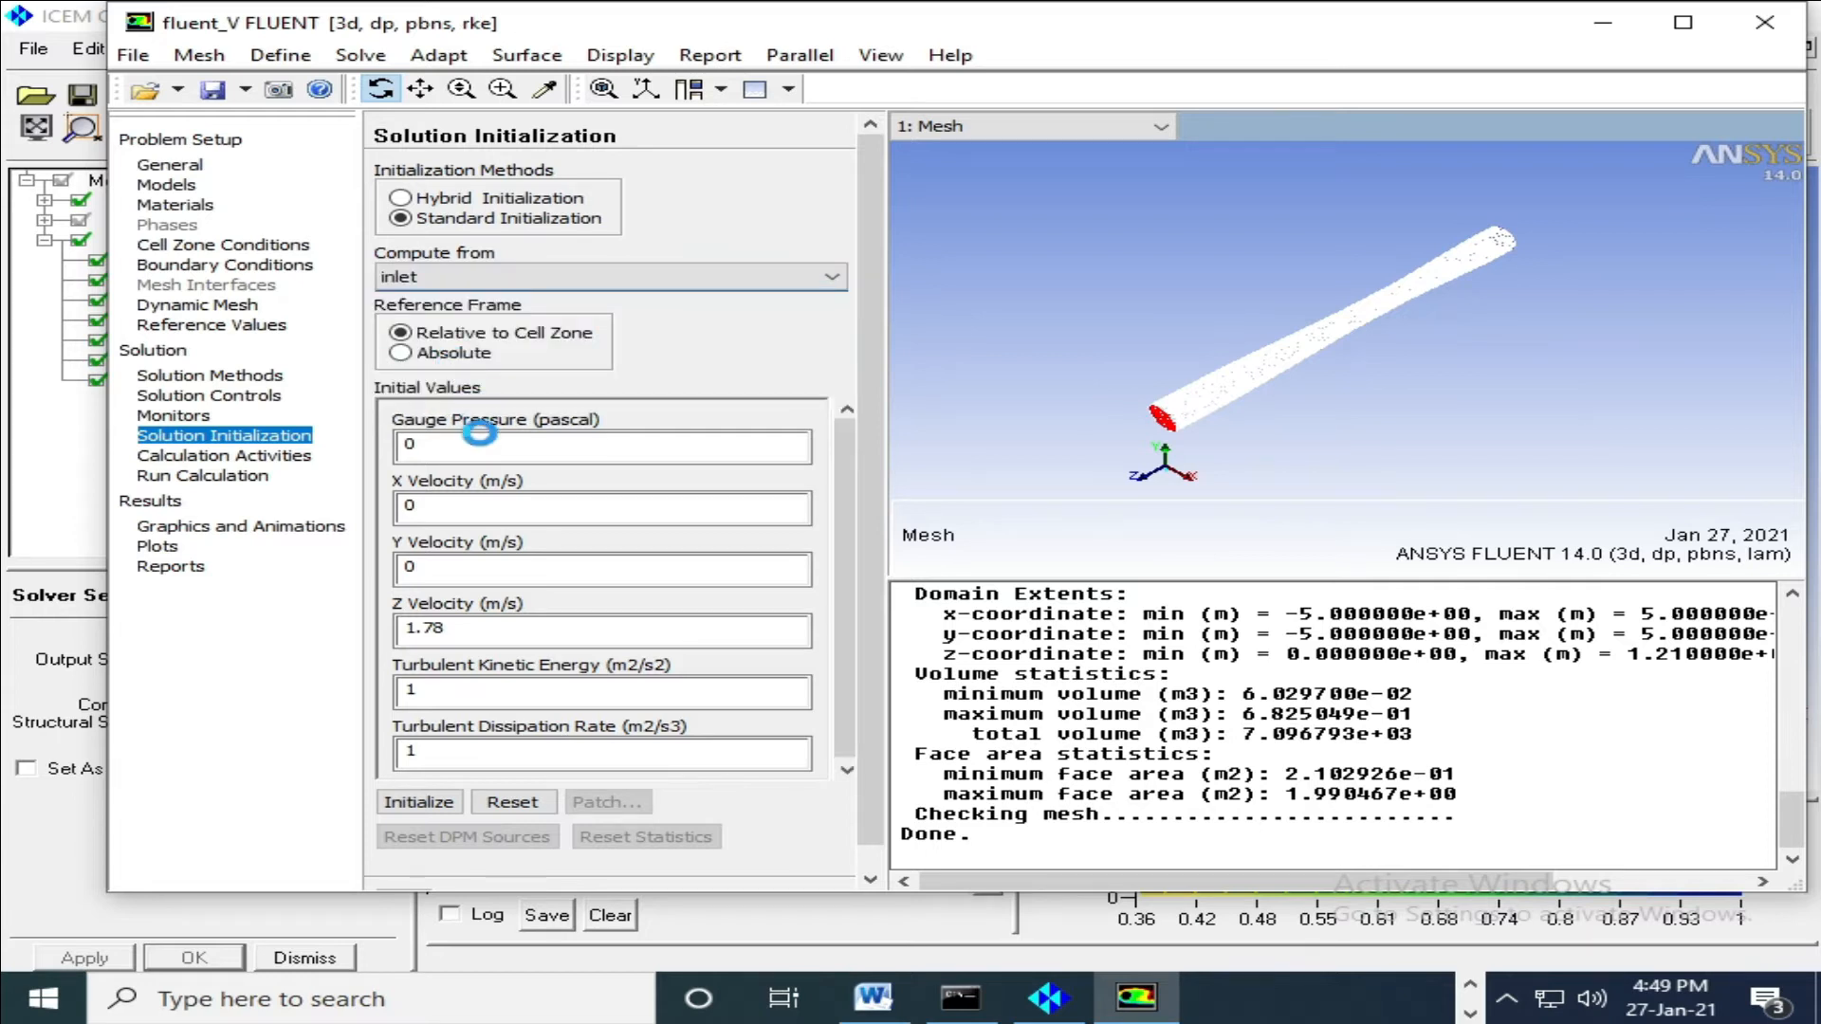
left_click(420, 802)
left_click(438, 753)
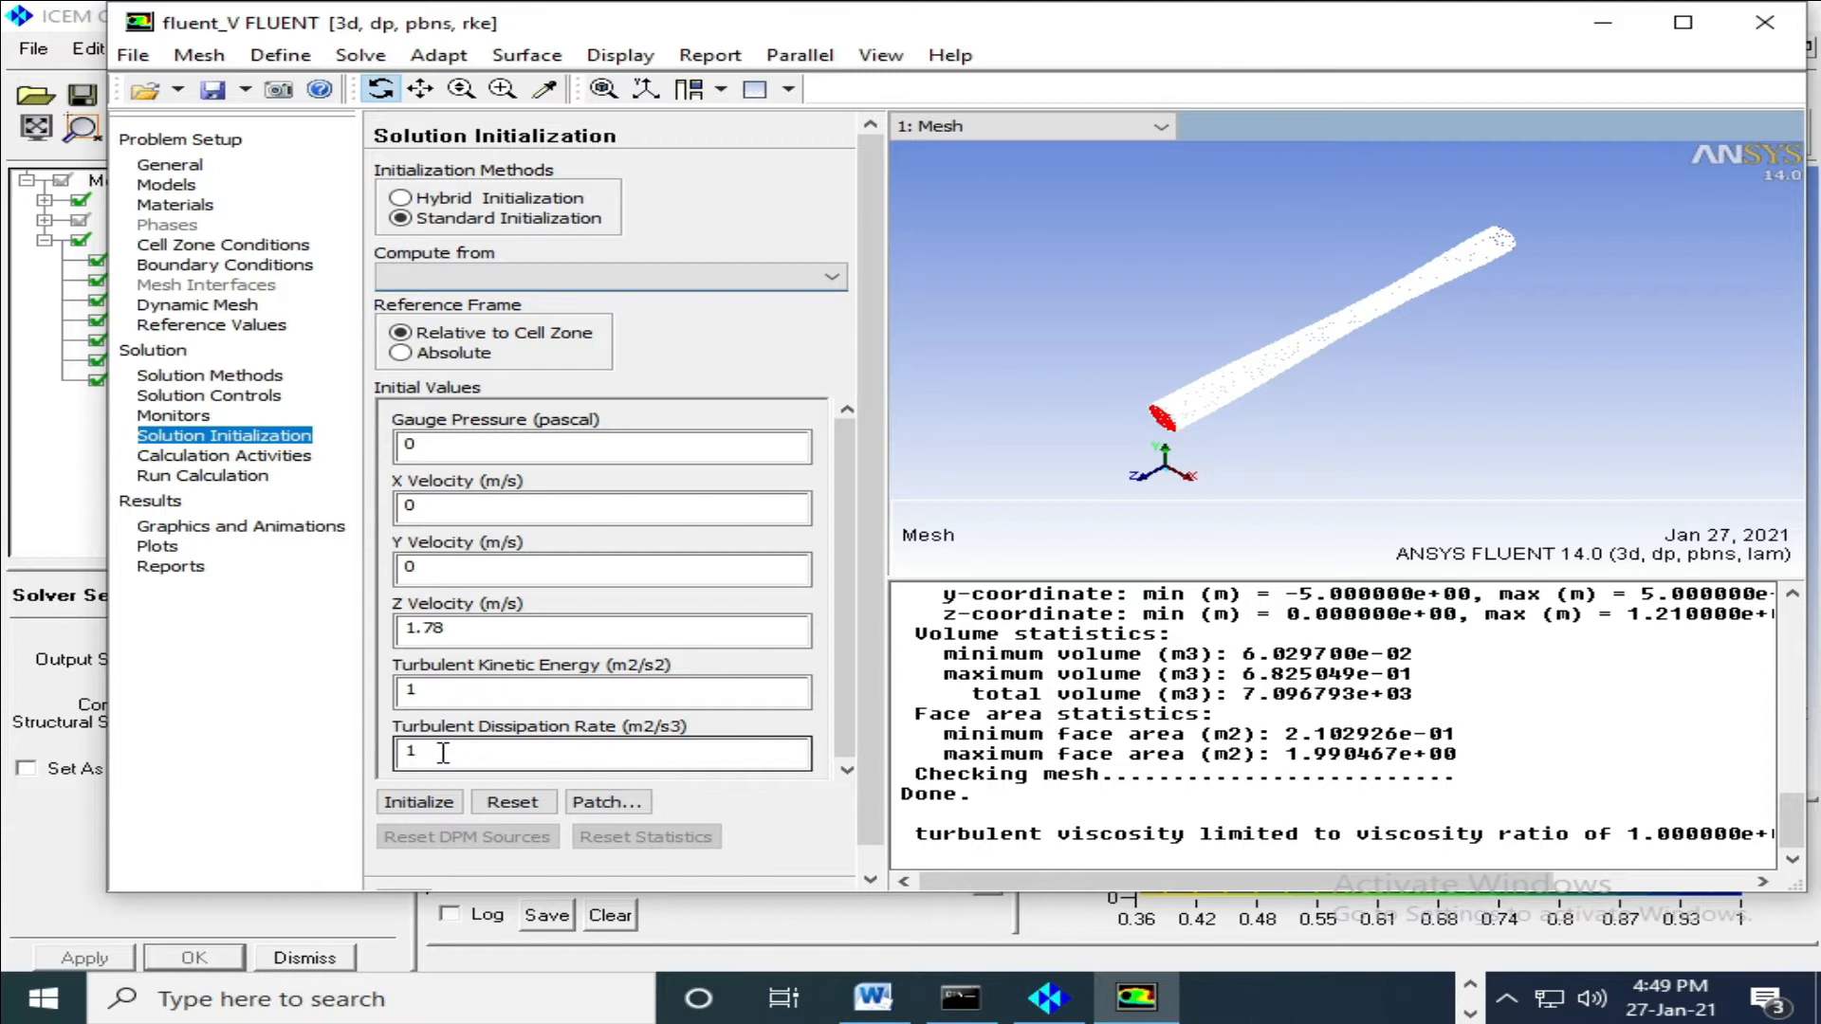
Run the calculation with 1000 iterations and acknowledge its completion.
left_click(239, 475)
left_click(472, 405)
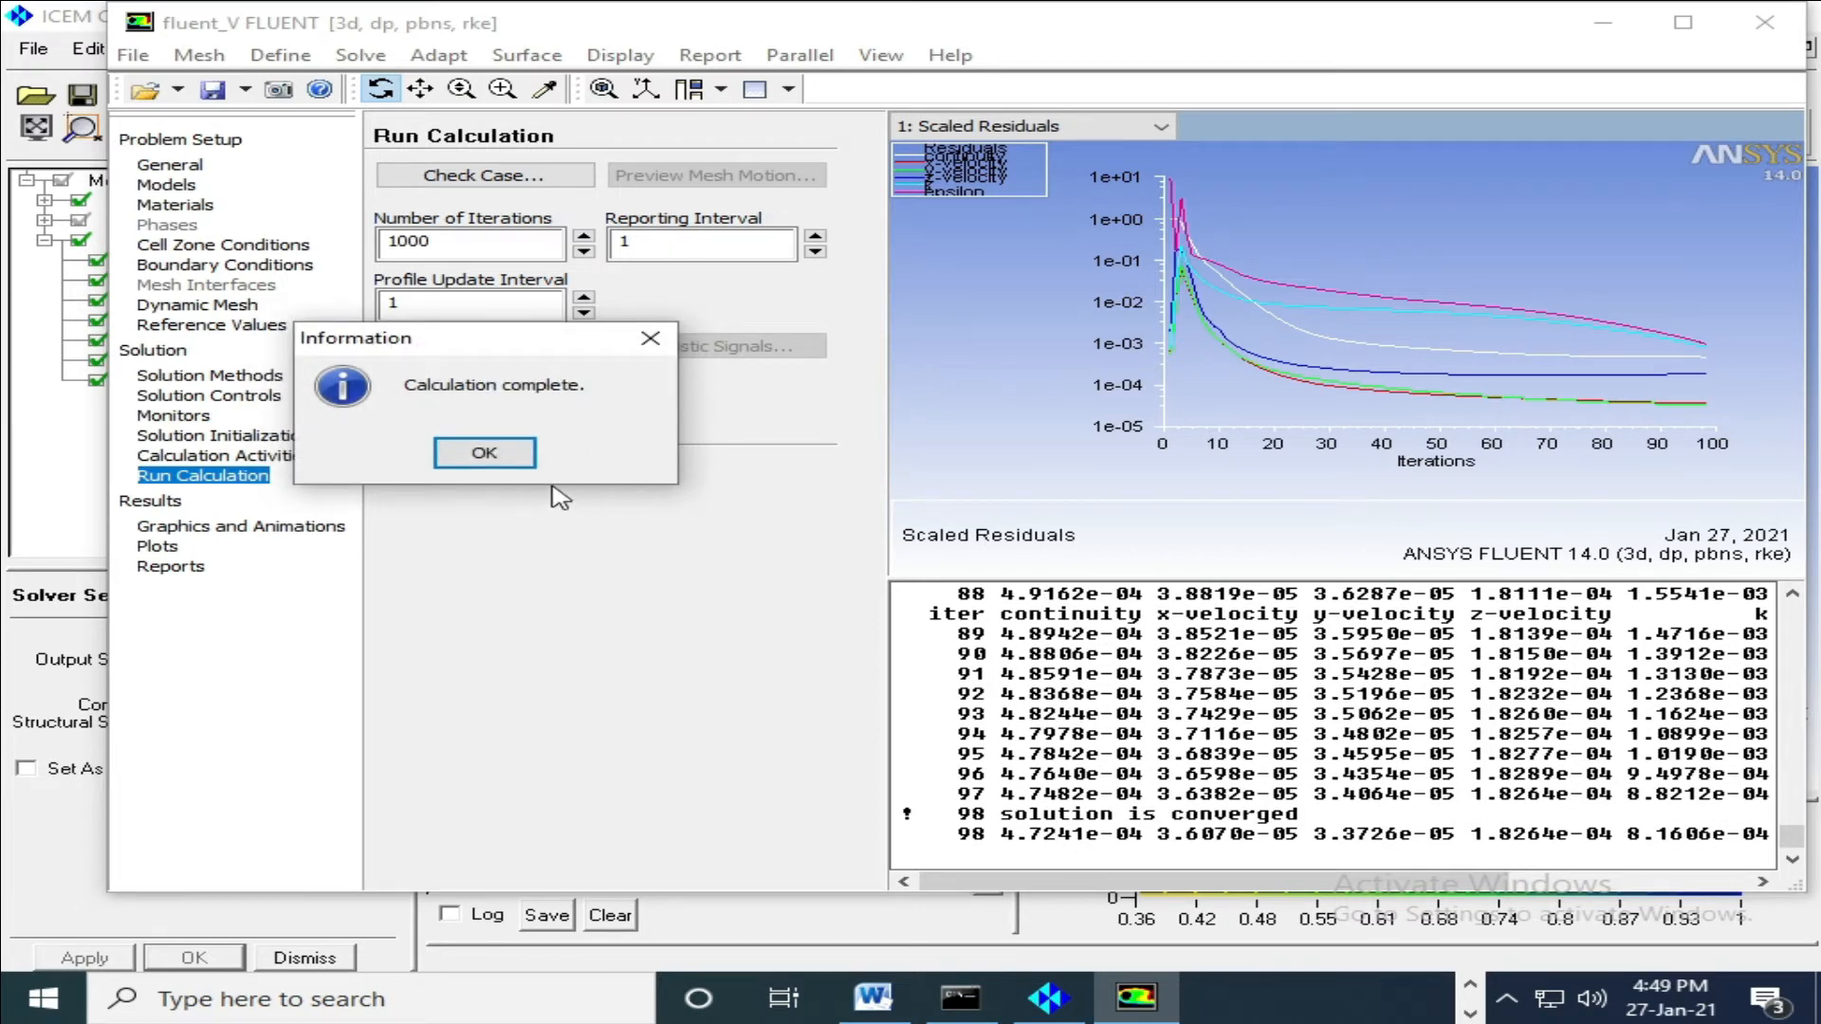
left_click(484, 453)
Write the case and data files as fluent_Venturimeter_gsf2 in the 3D Objects folder.
left_click(133, 55)
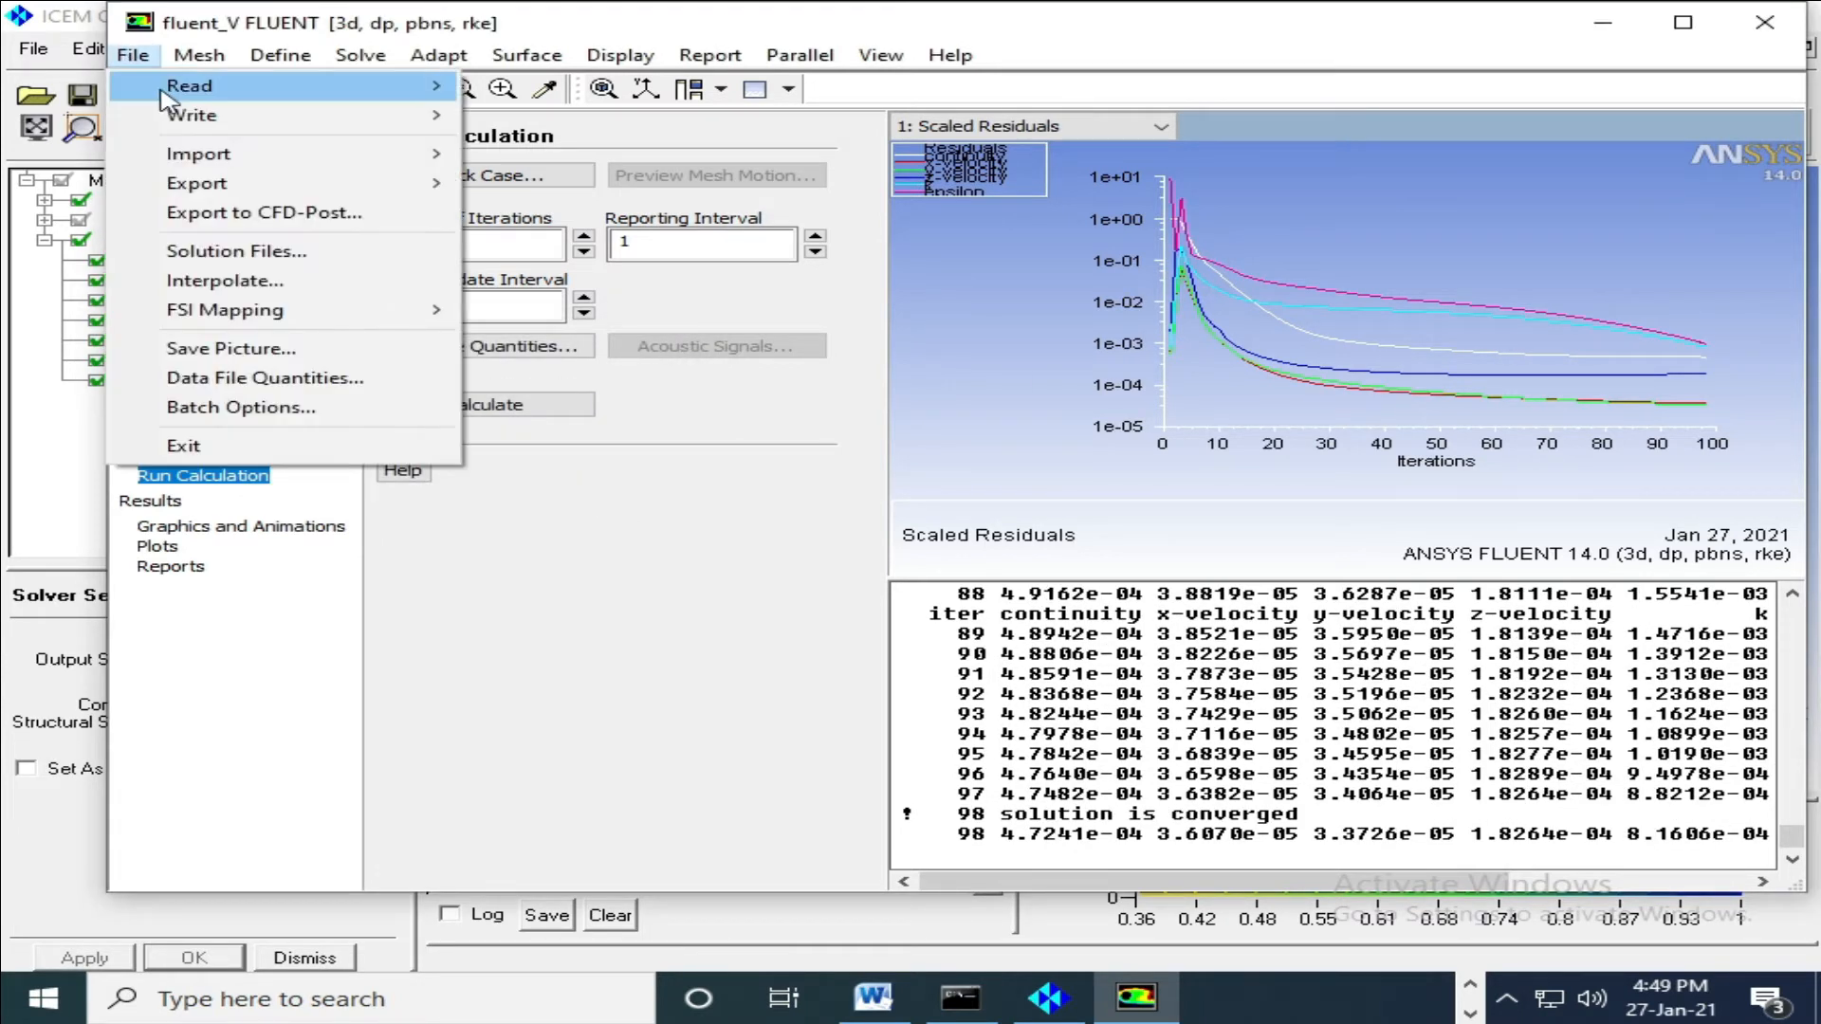
mouse_move(190, 115)
left_click(586, 171)
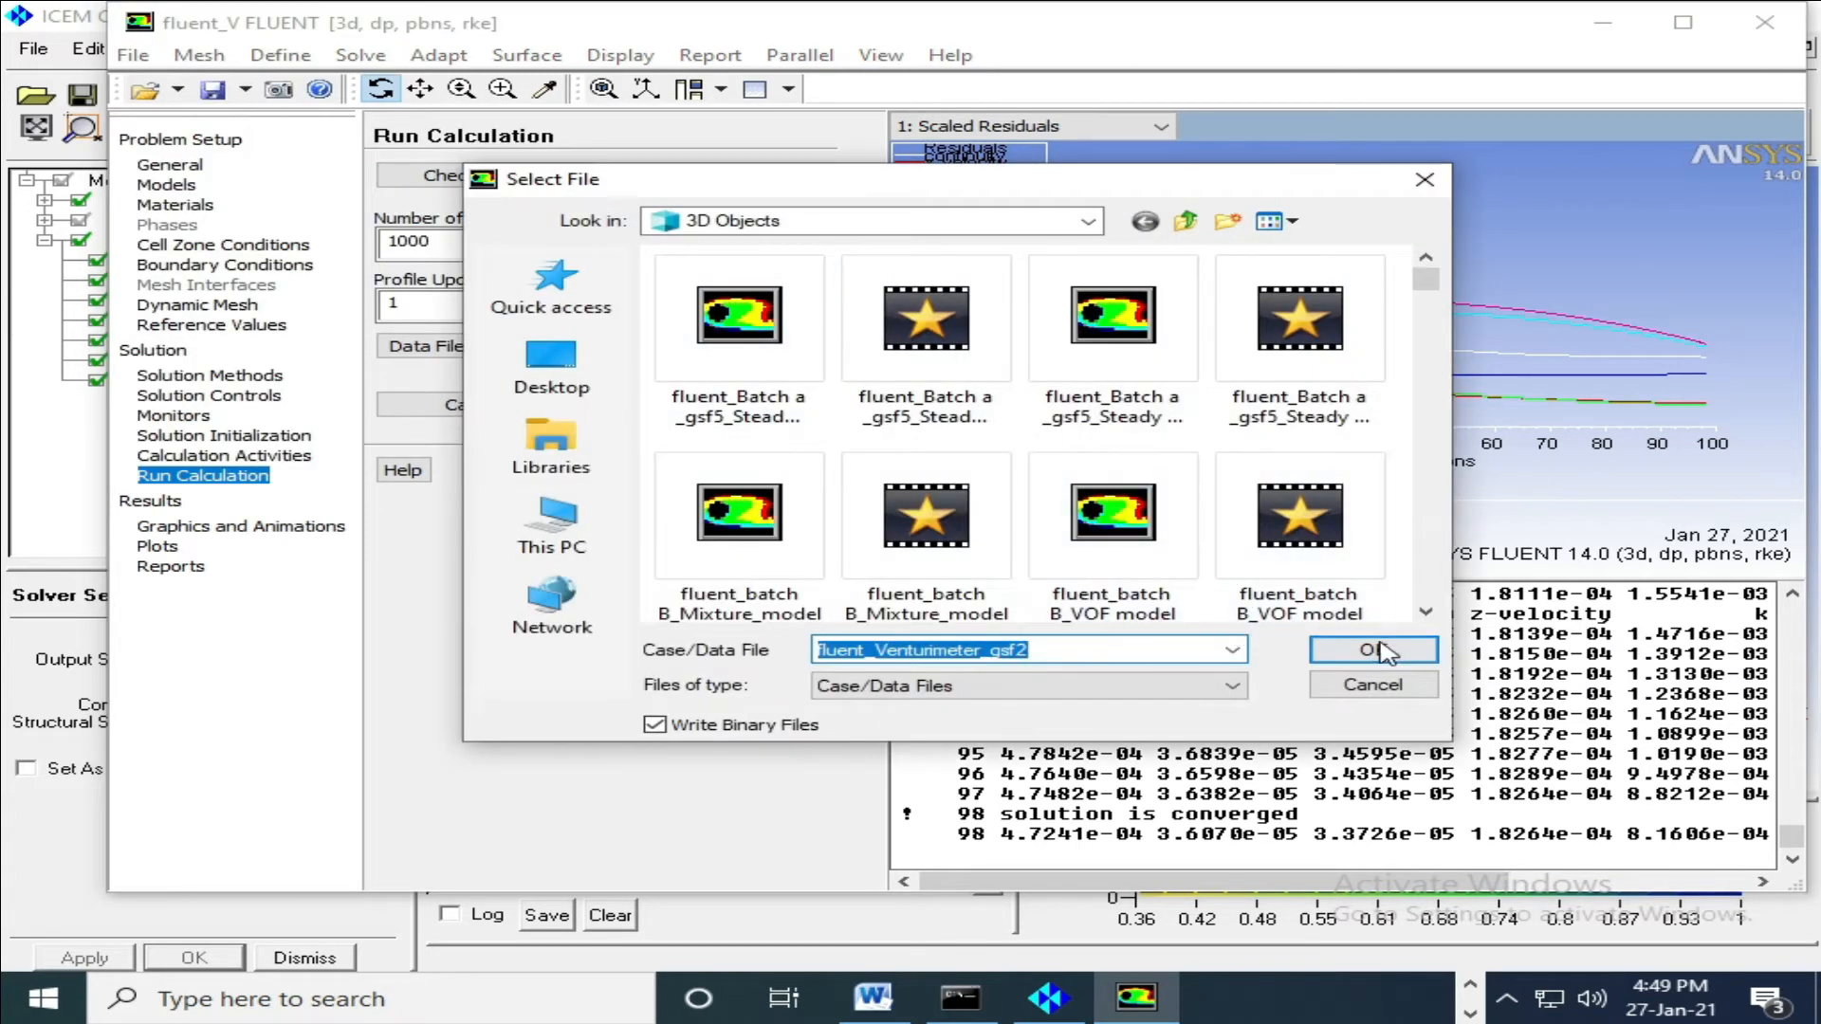
left_click(1369, 650)
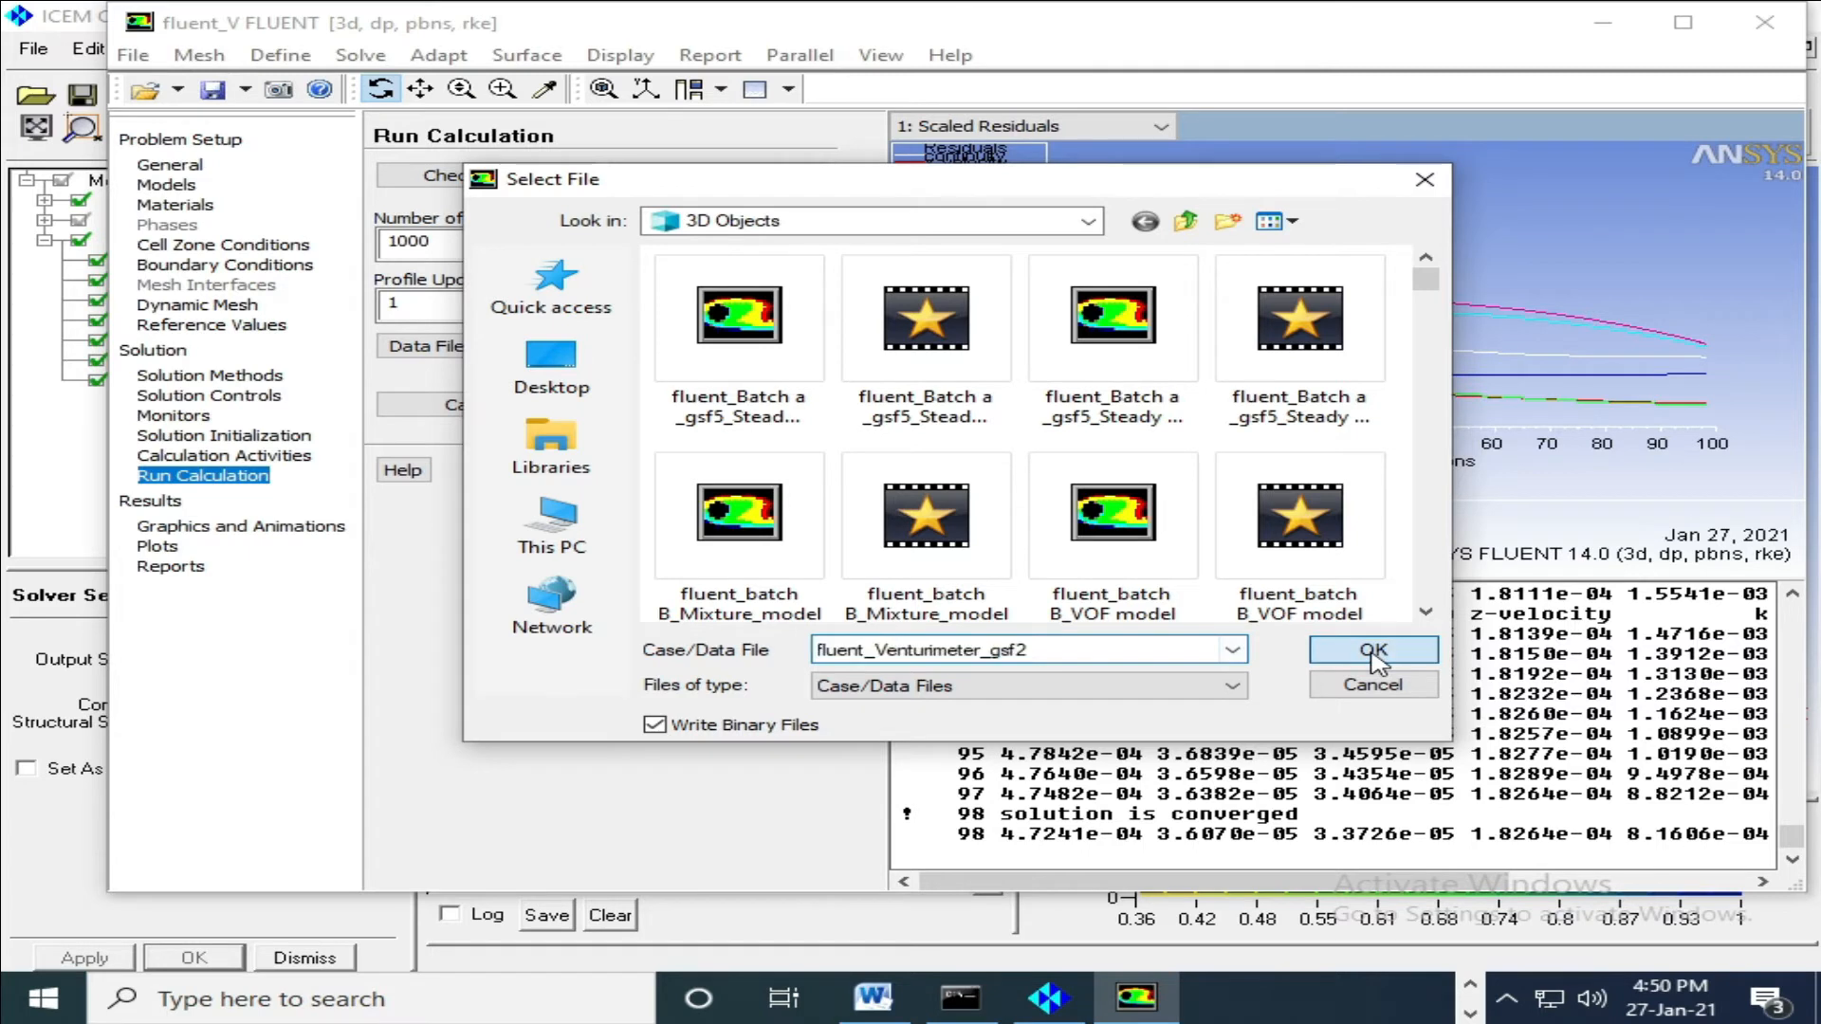
Search Windows for cfd and launch CFD-Post 14.0.
left_click(300, 1012)
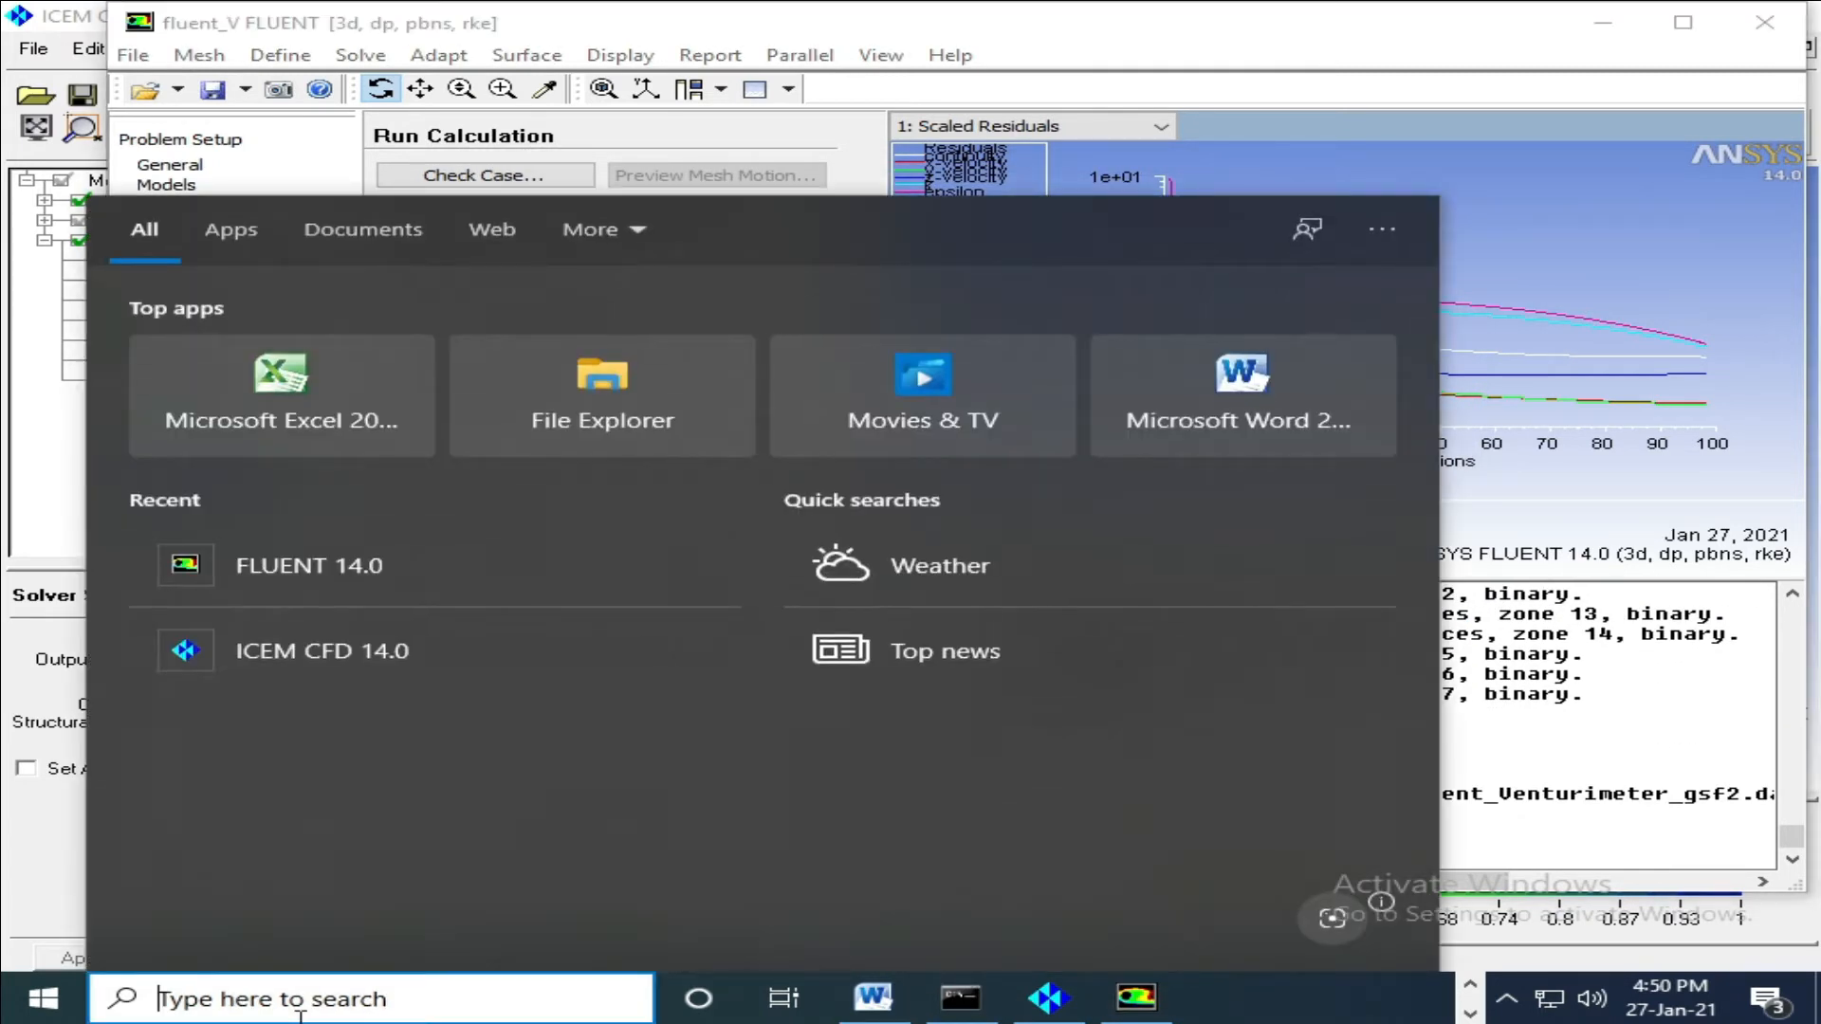
type("cfd")
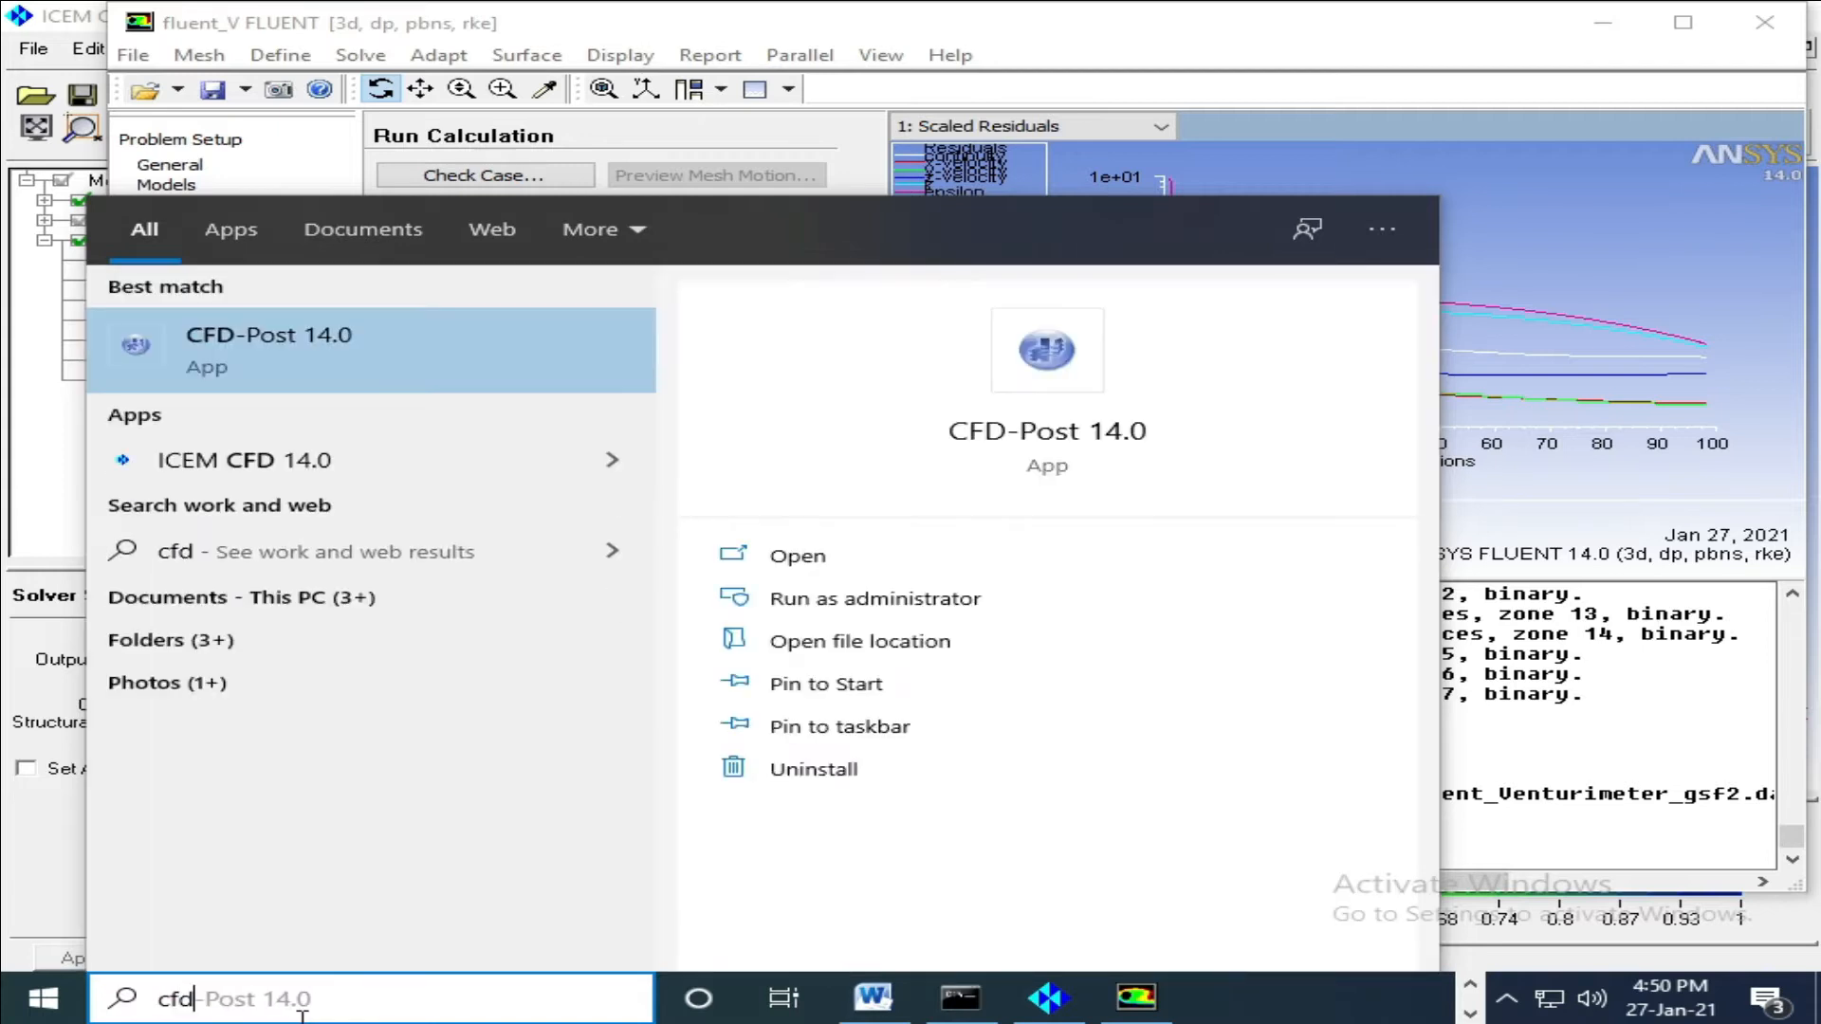
left_click(304, 357)
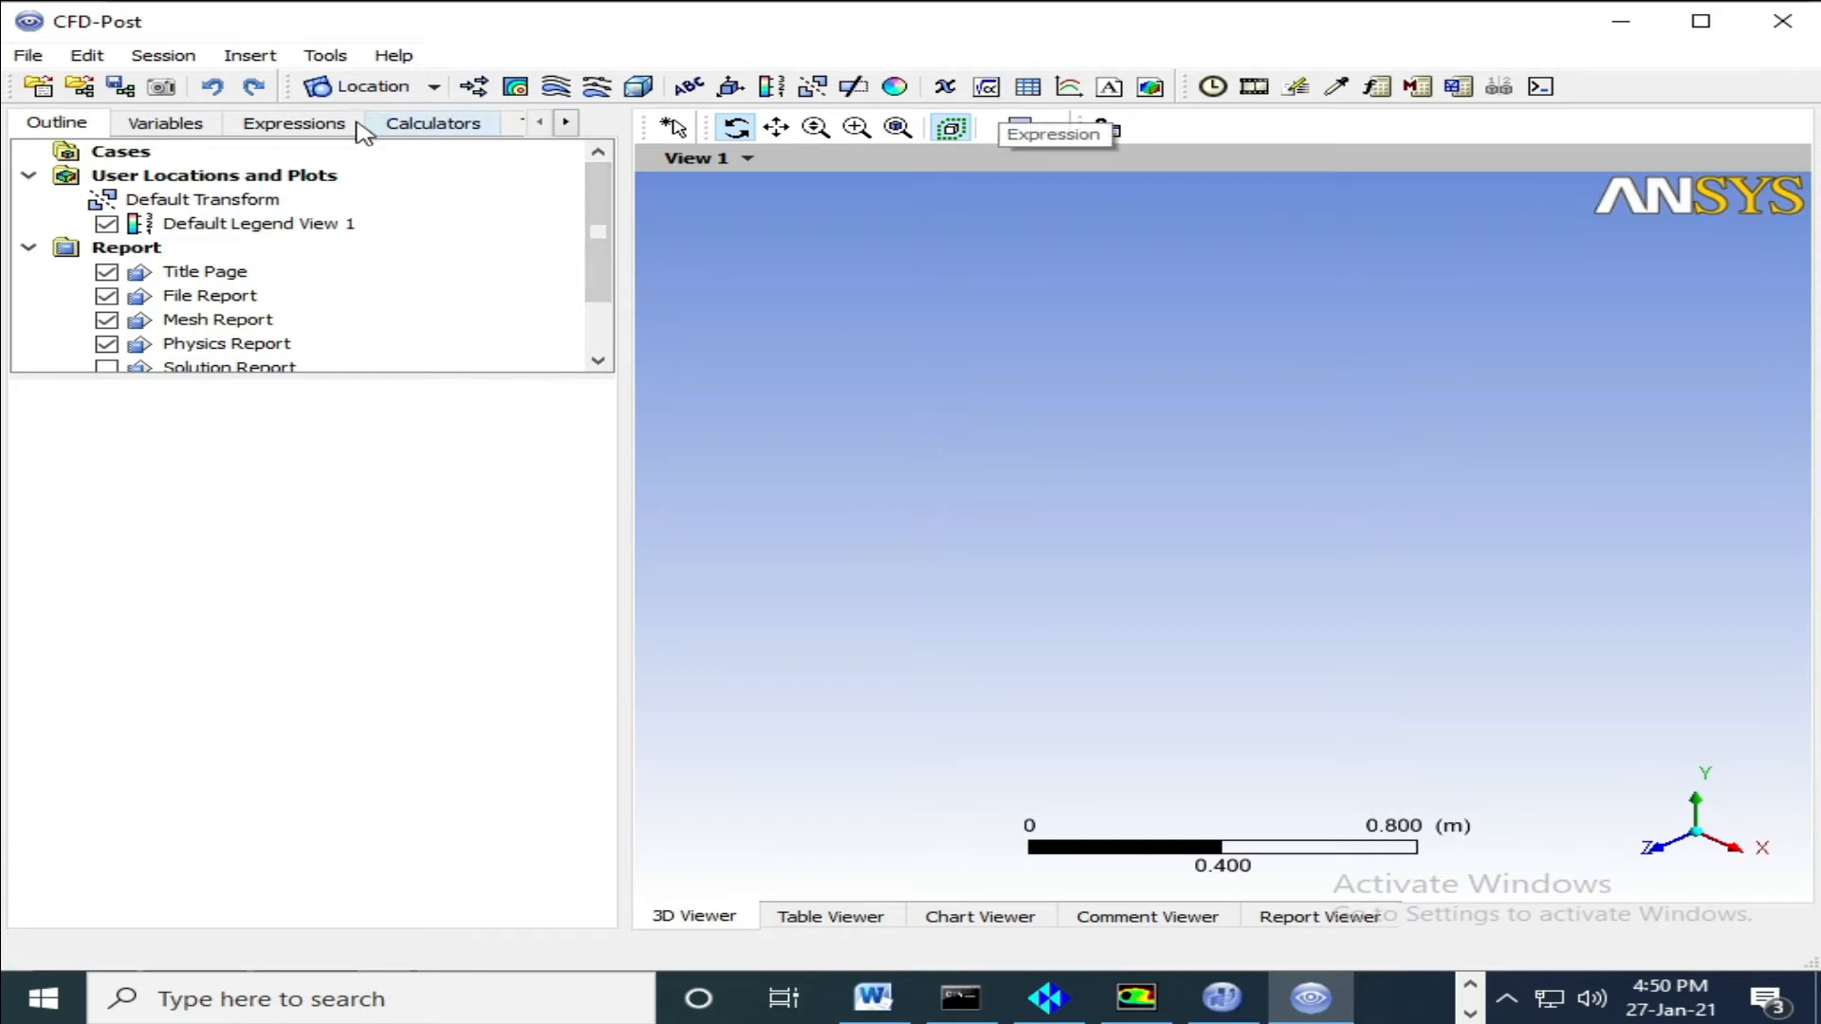
Load the results file fluent_Venturimeter_gsf2.dat from the 3D Objects folder and acknowledge the global variable ranges note.
left_click(29, 56)
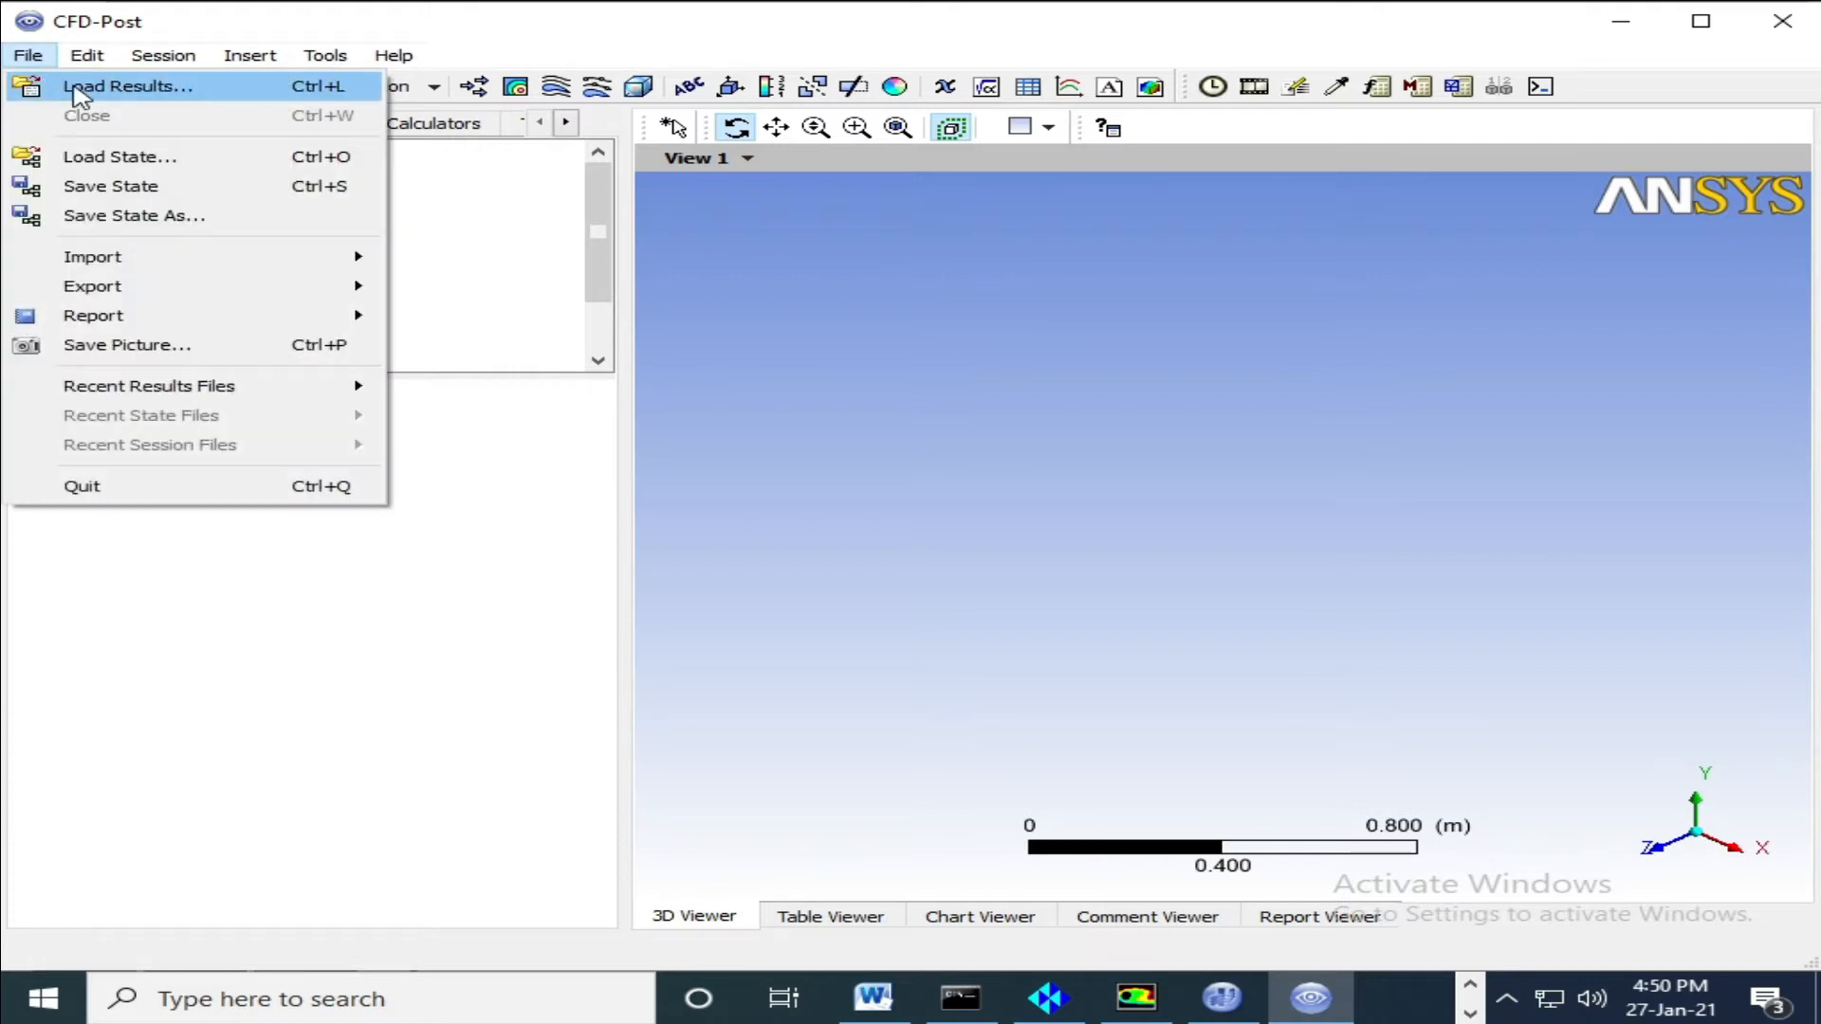
left_click(80, 88)
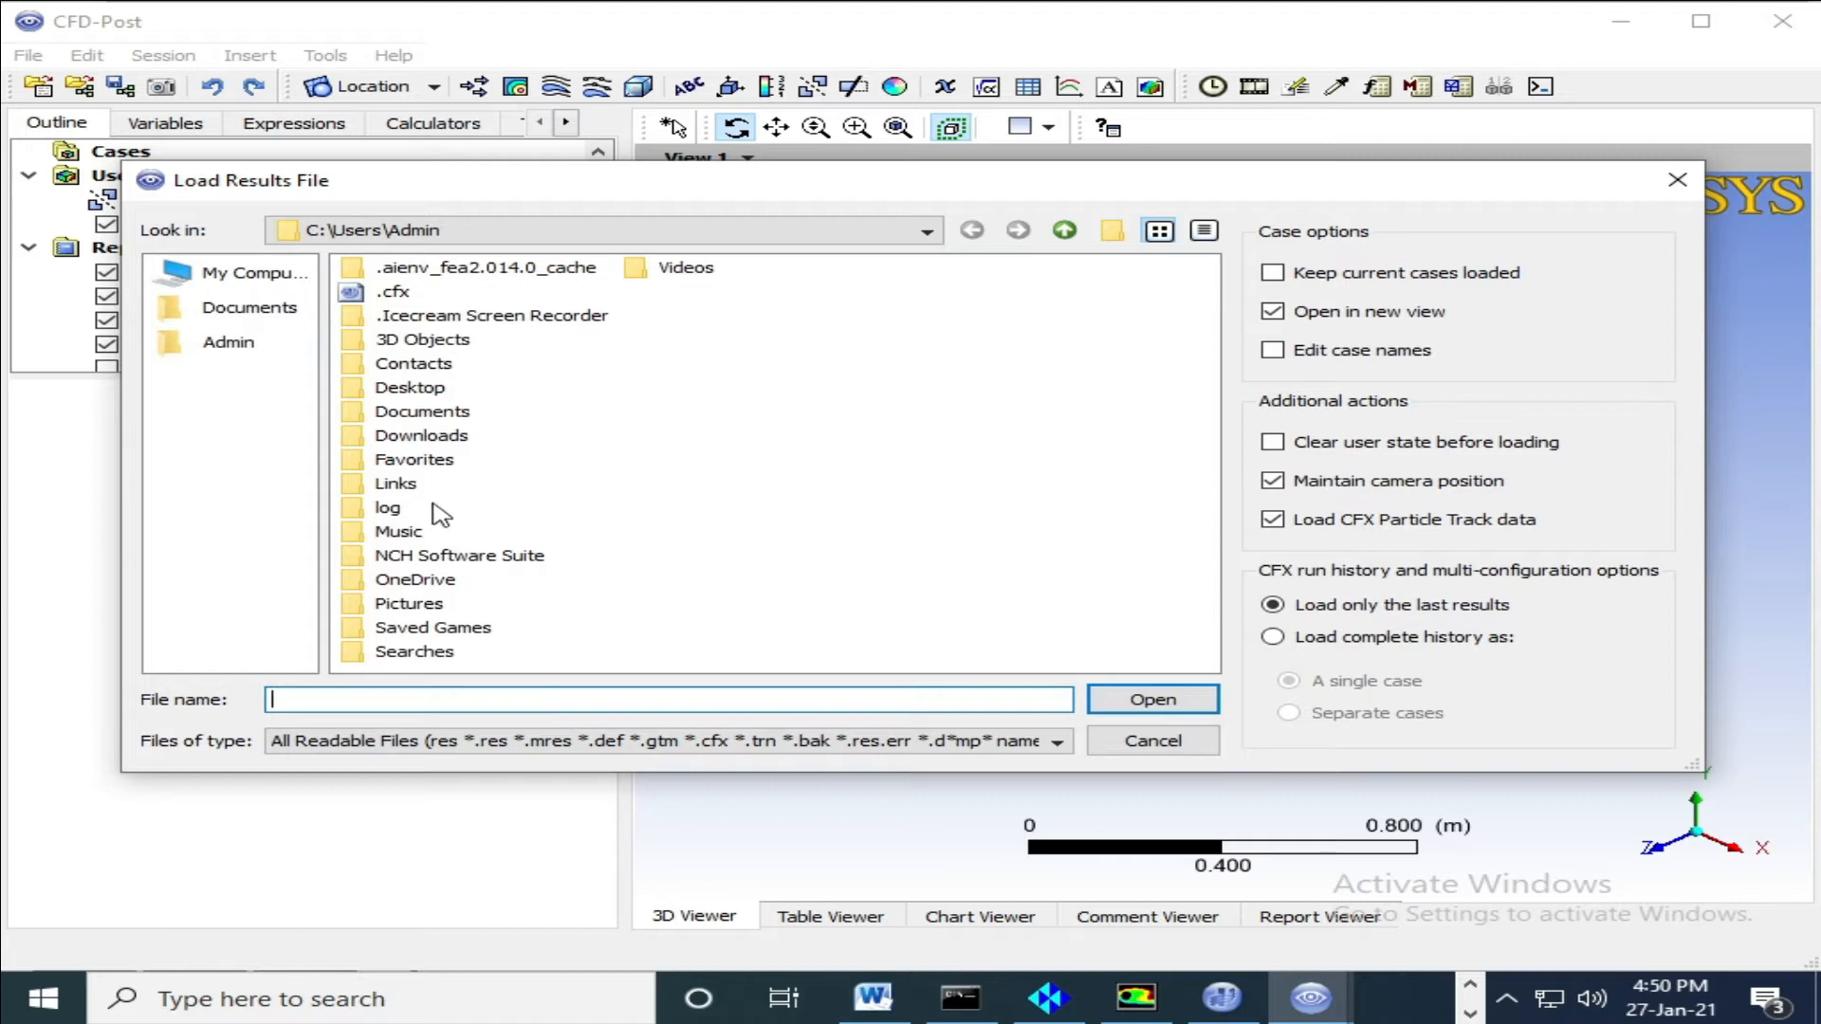
double_click(432, 342)
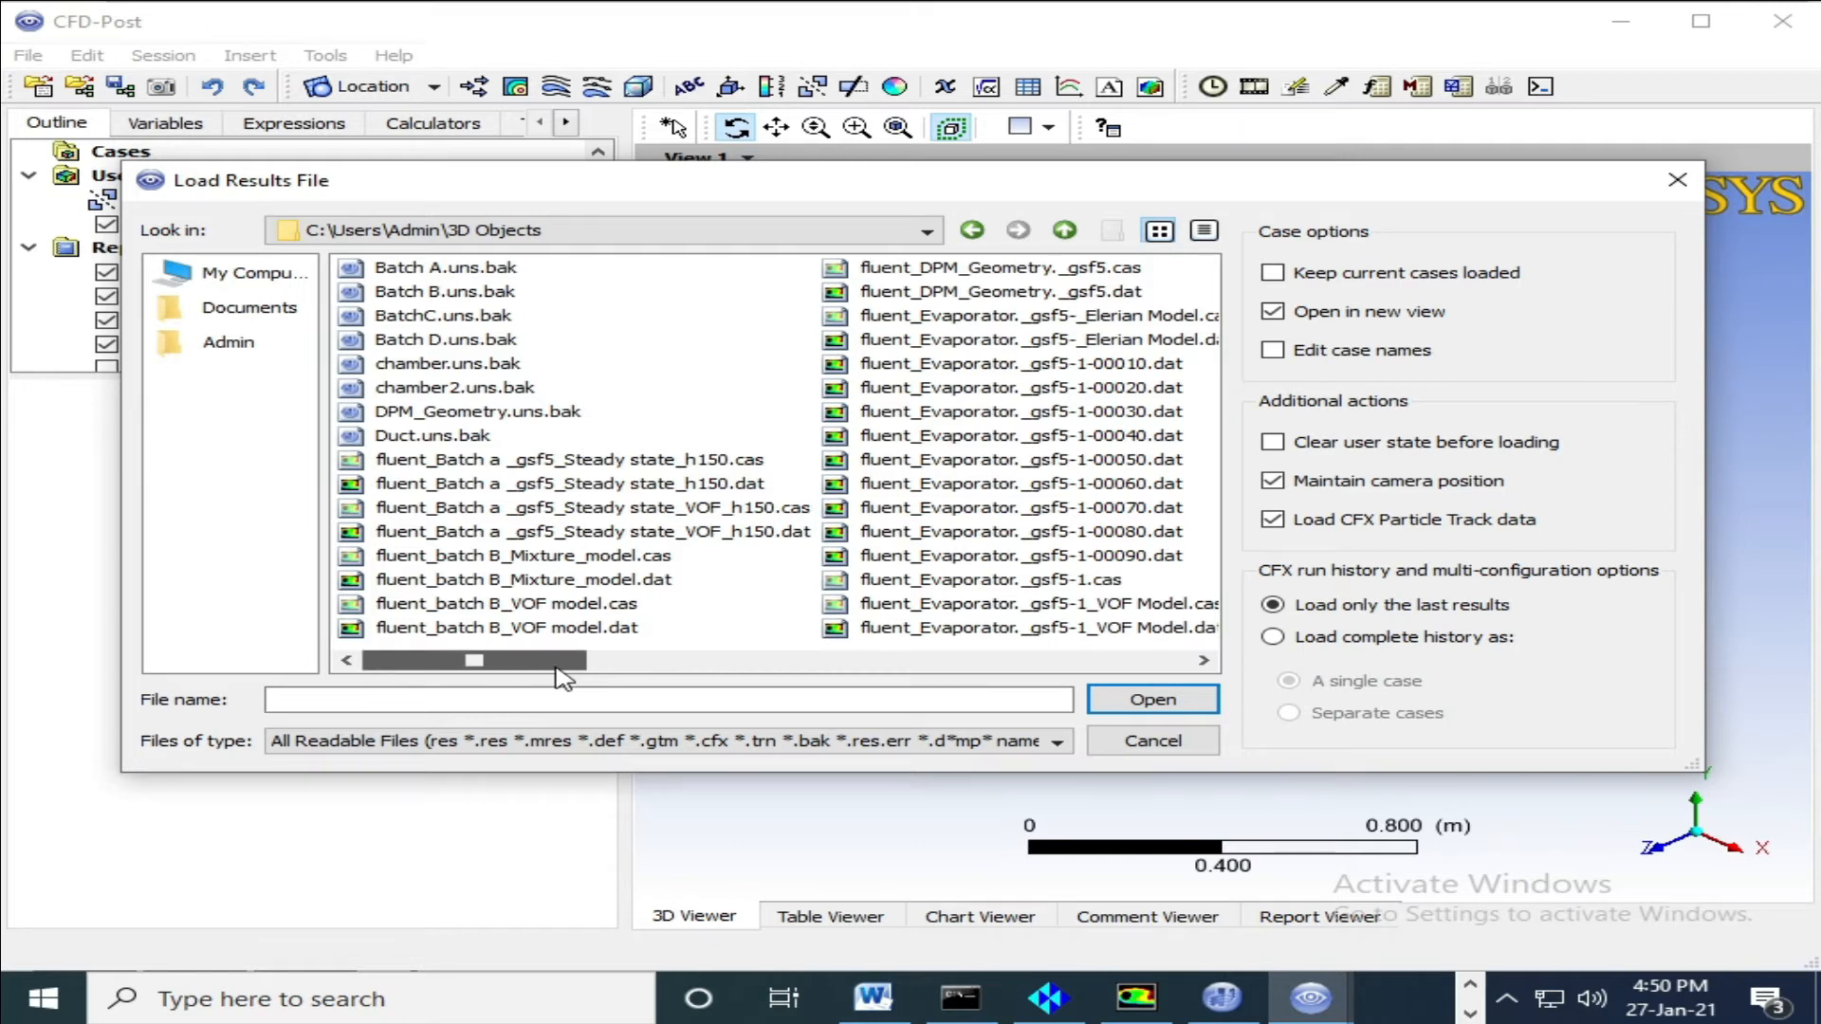
left_click_drag(565, 678, 1090, 675)
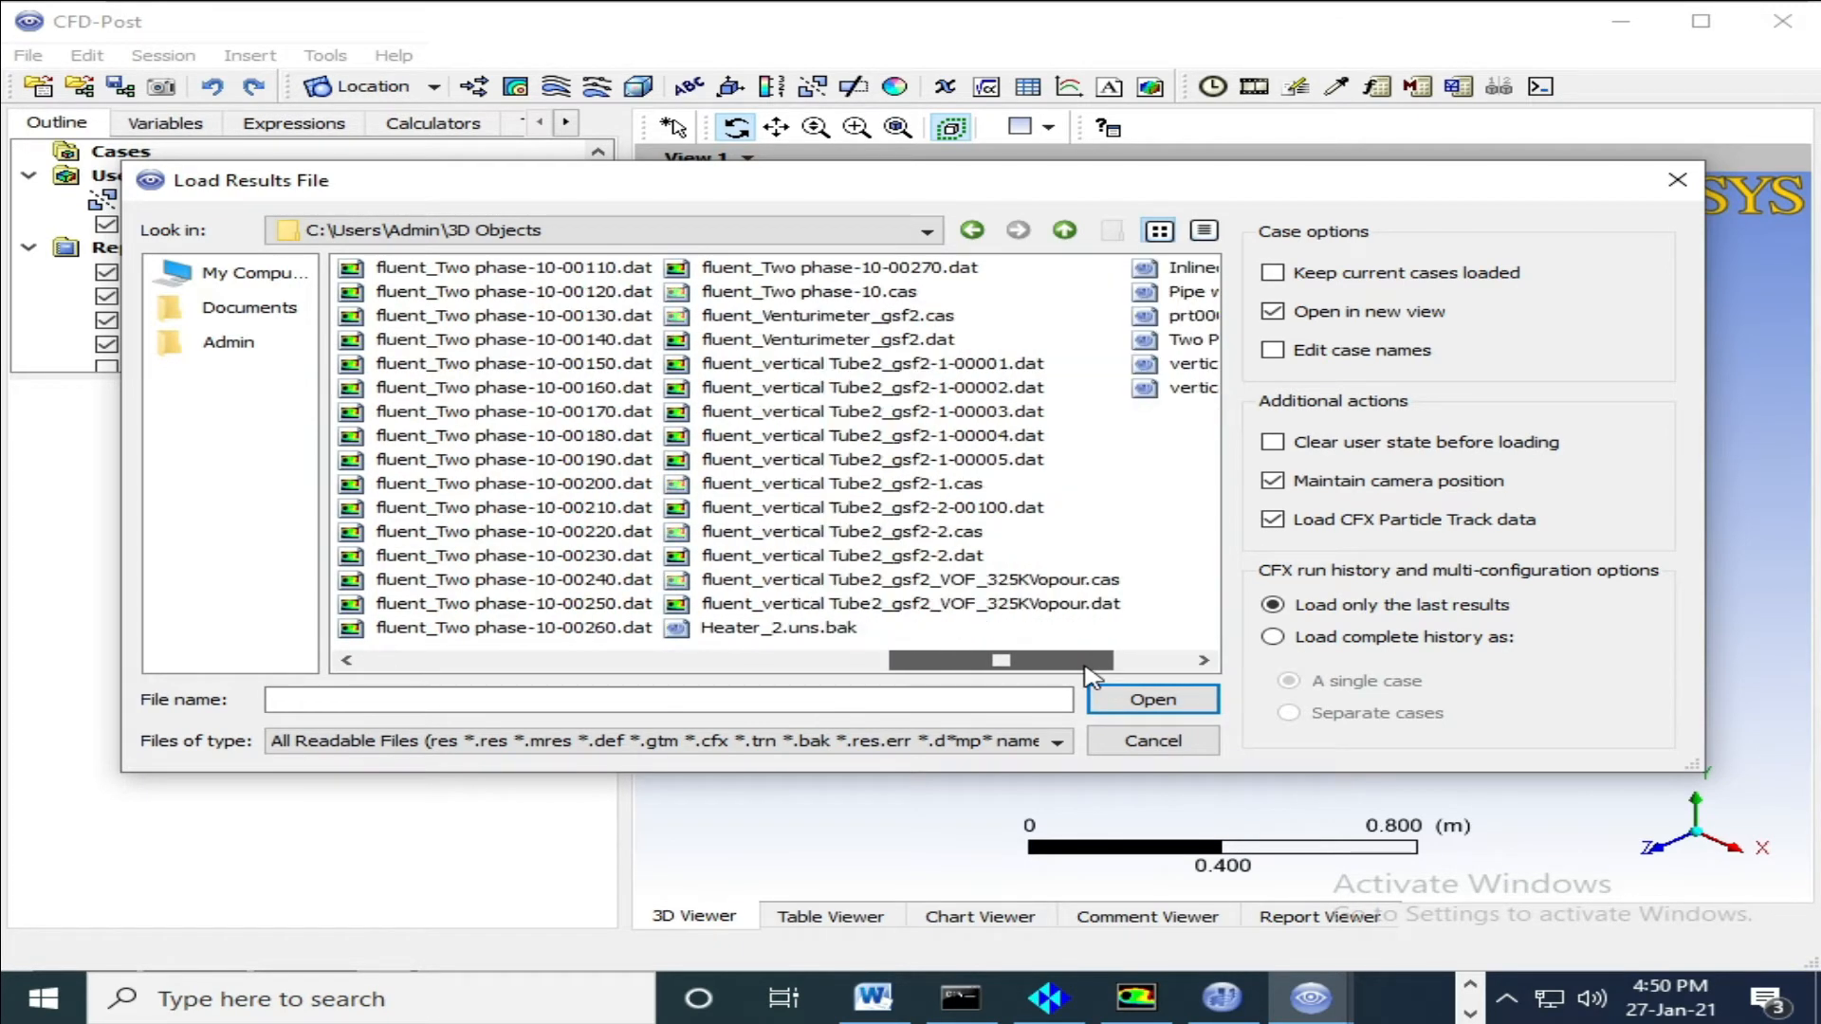
left_click(944, 343)
left_click(1153, 700)
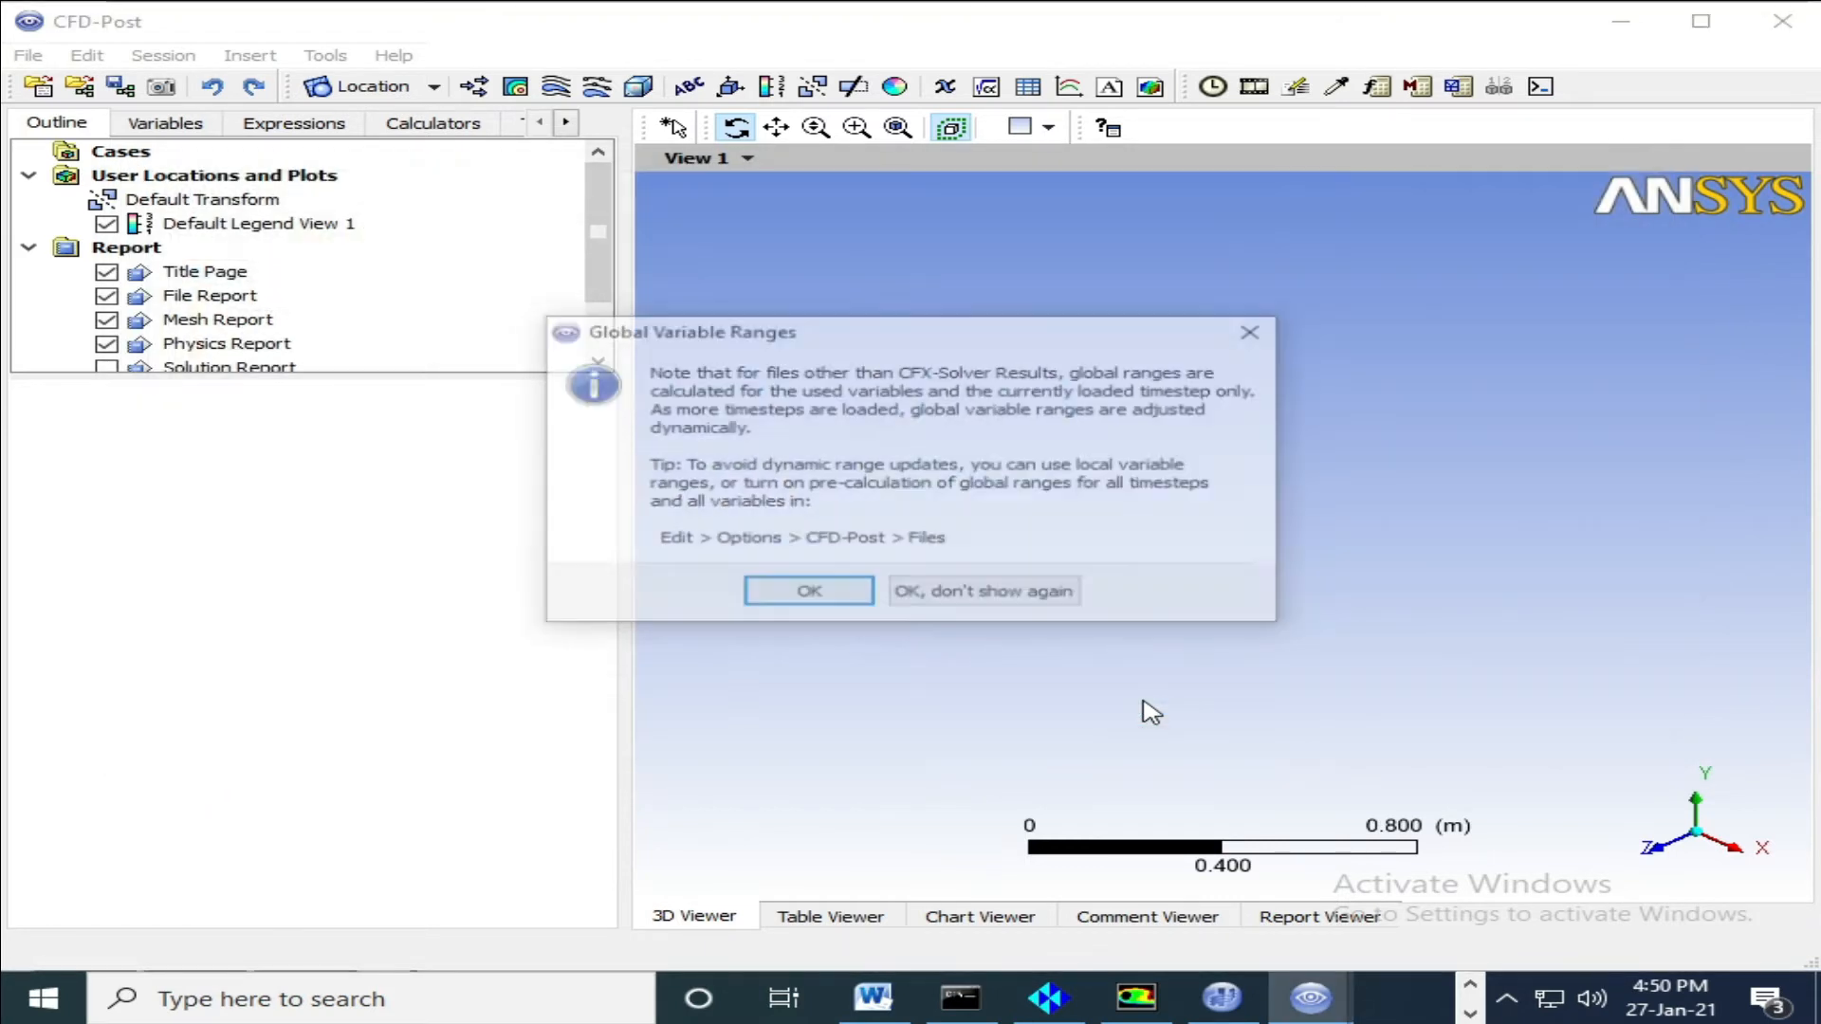
left_click(810, 593)
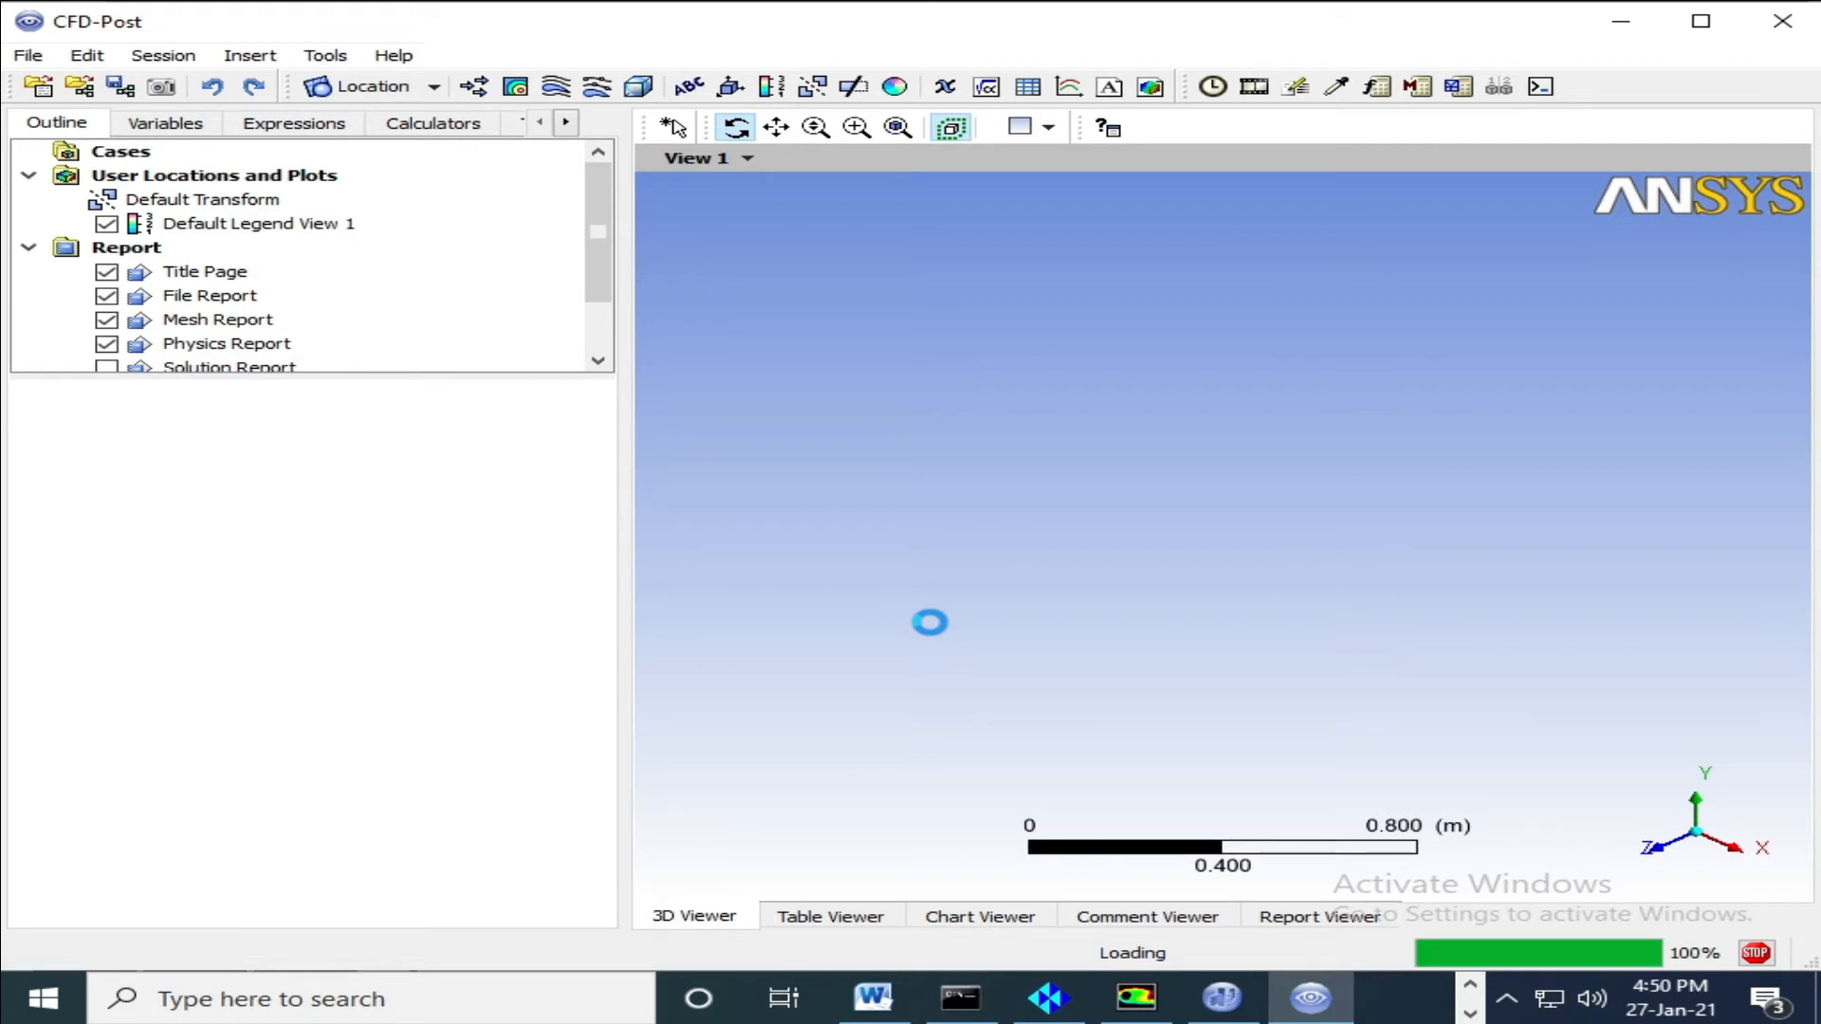
left_click_drag(937, 626, 996, 562)
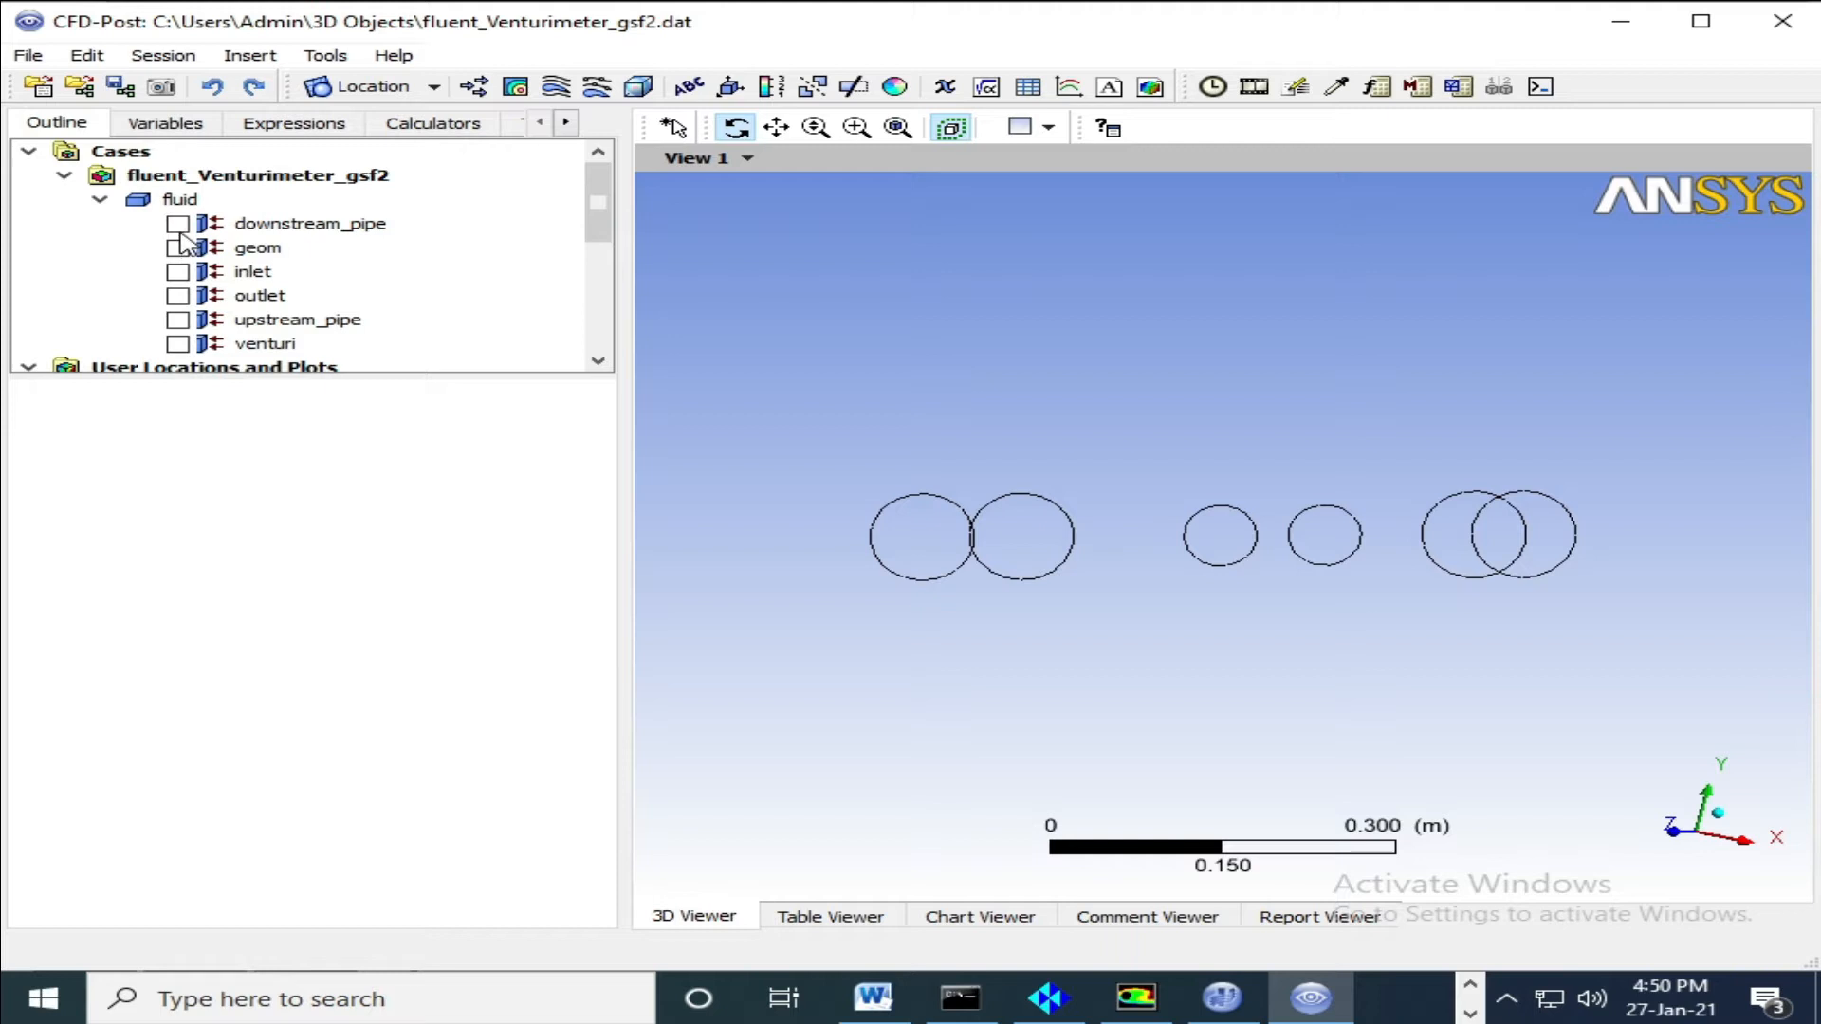
Show the downstream_pipe, geom, upstream_pipe, outlet and venturi boundaries to view the venturimeter geometry.
left_click(178, 223)
left_click(177, 247)
left_click(197, 297)
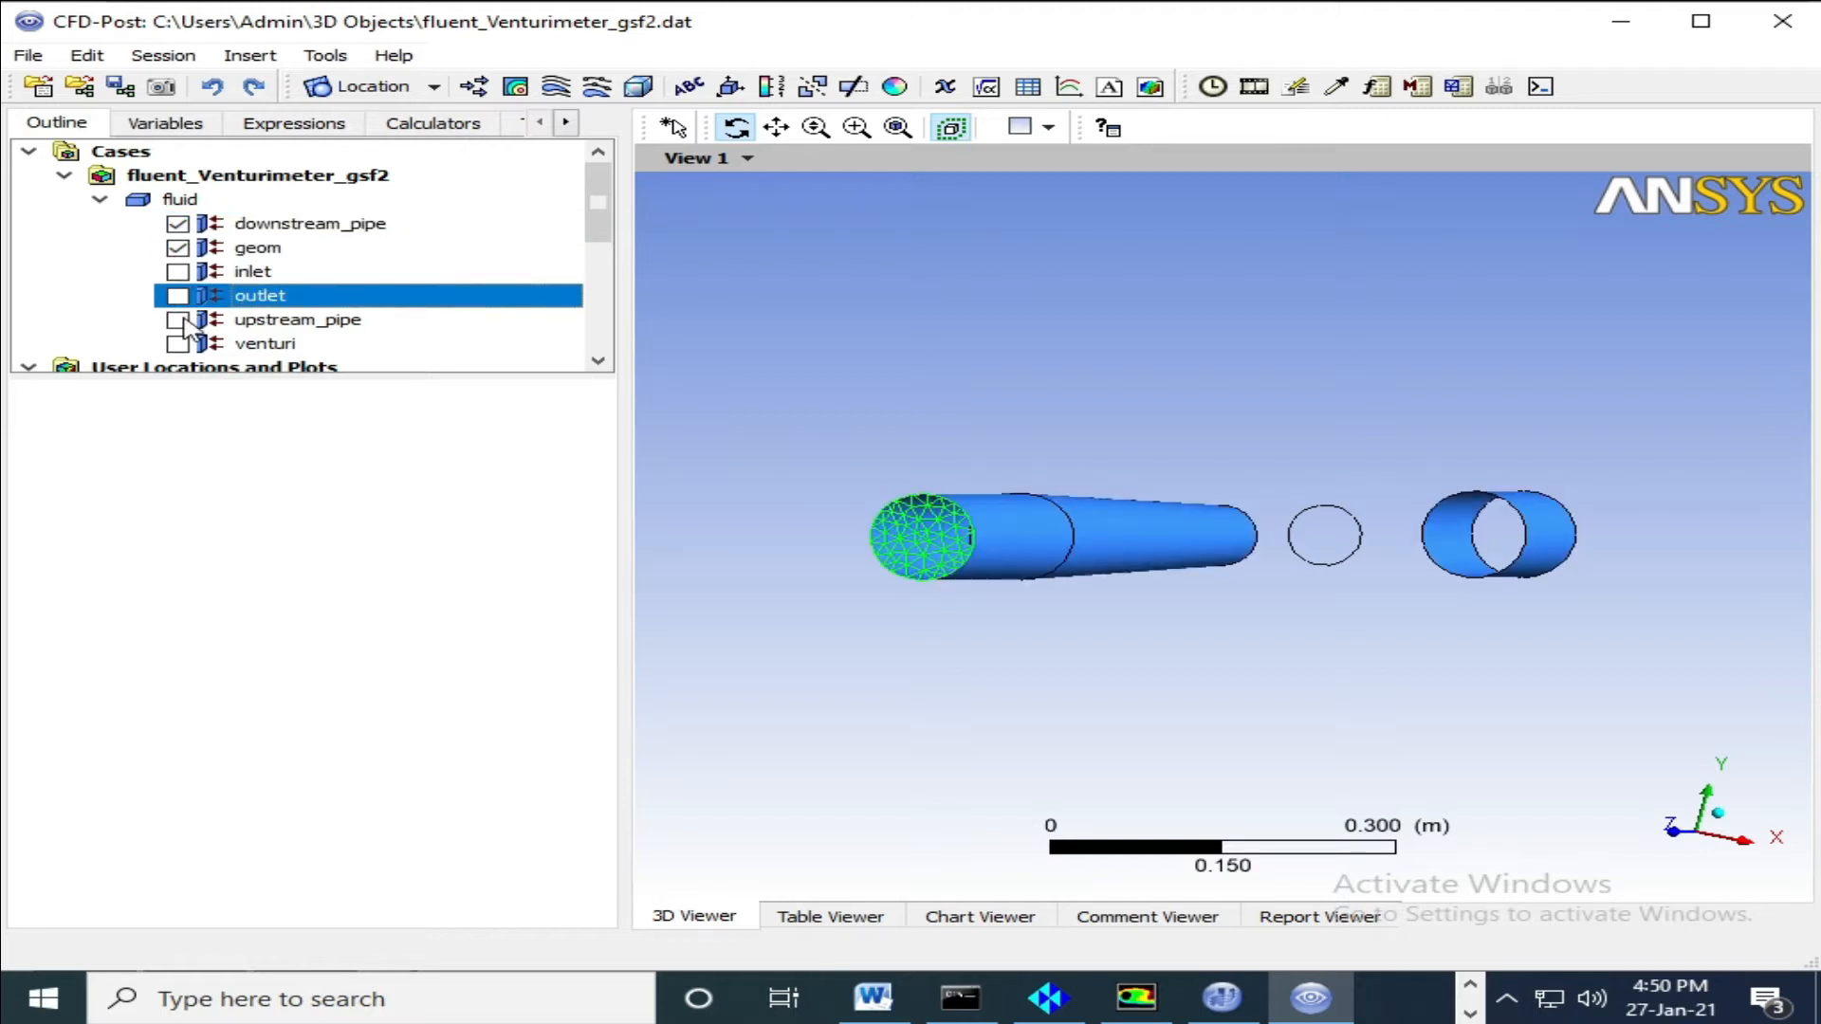
left_click(177, 319)
left_click(178, 296)
left_click(177, 344)
left_click_drag(998, 418, 991, 441)
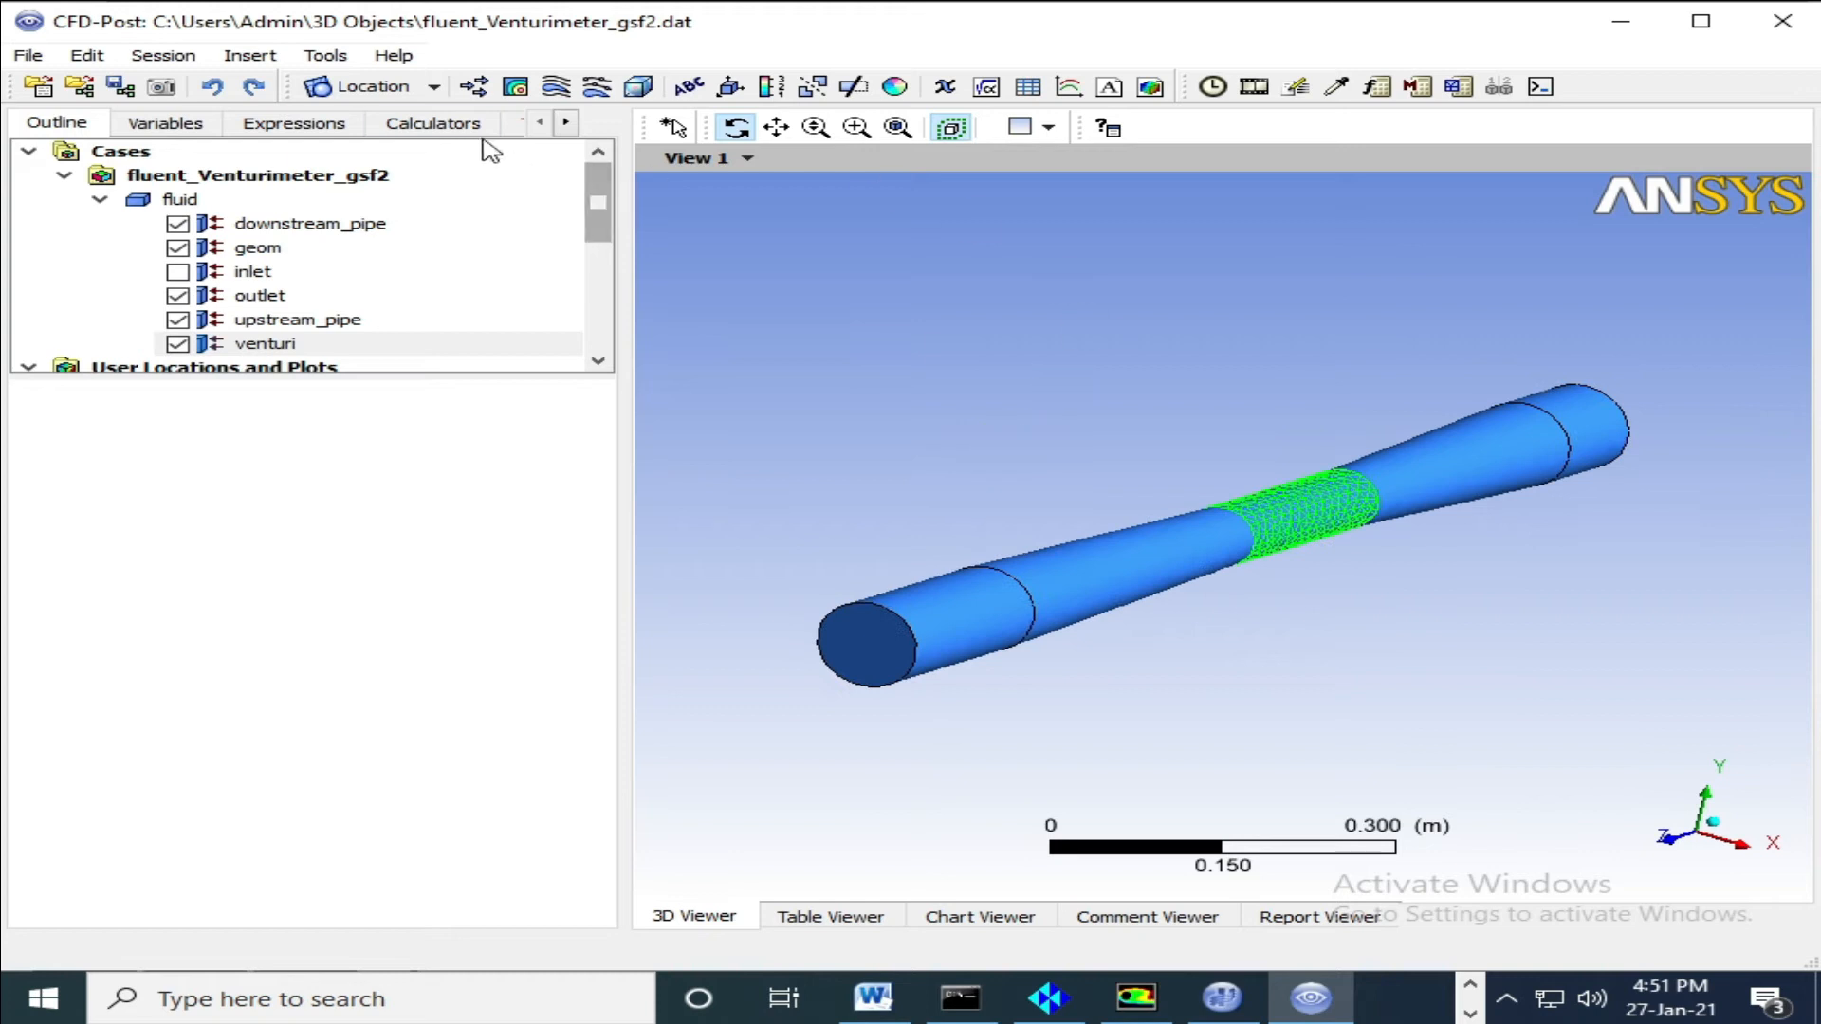
Insert a plane with the YZ Plane method at X = 0.0 m across all domains.
left_click(433, 86)
left_click(384, 201)
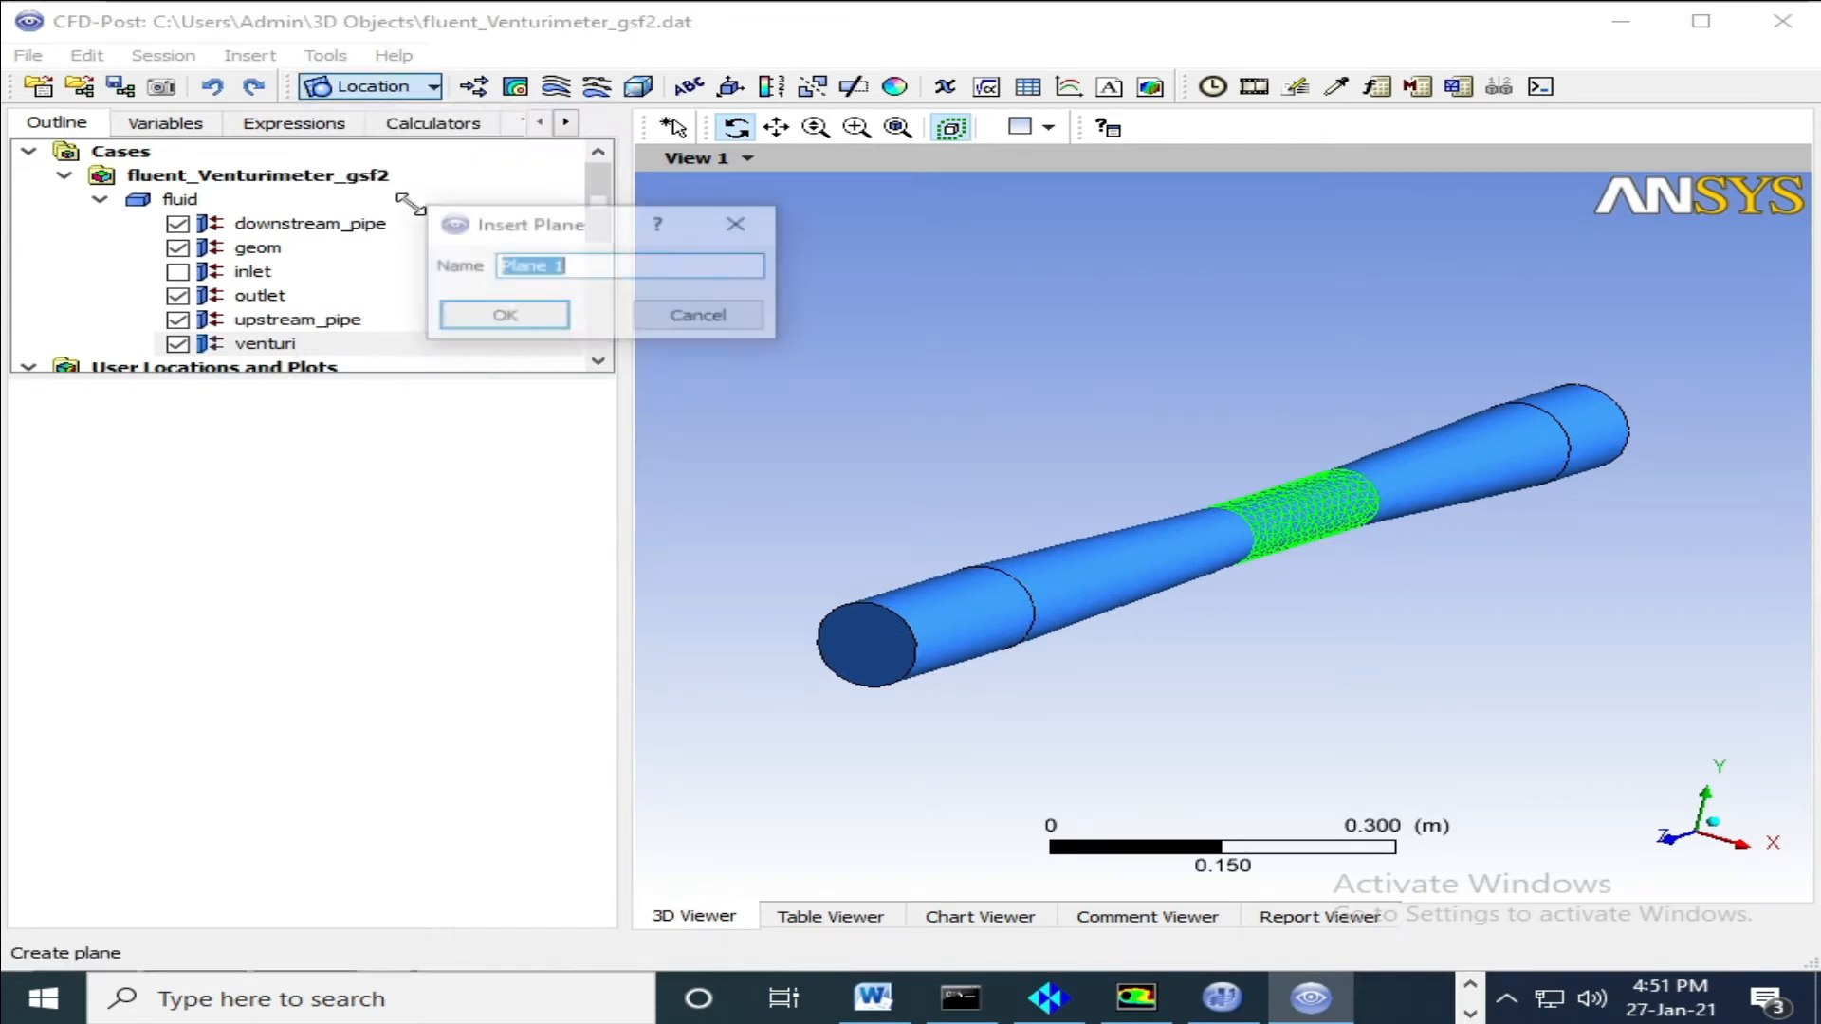
left_click(518, 317)
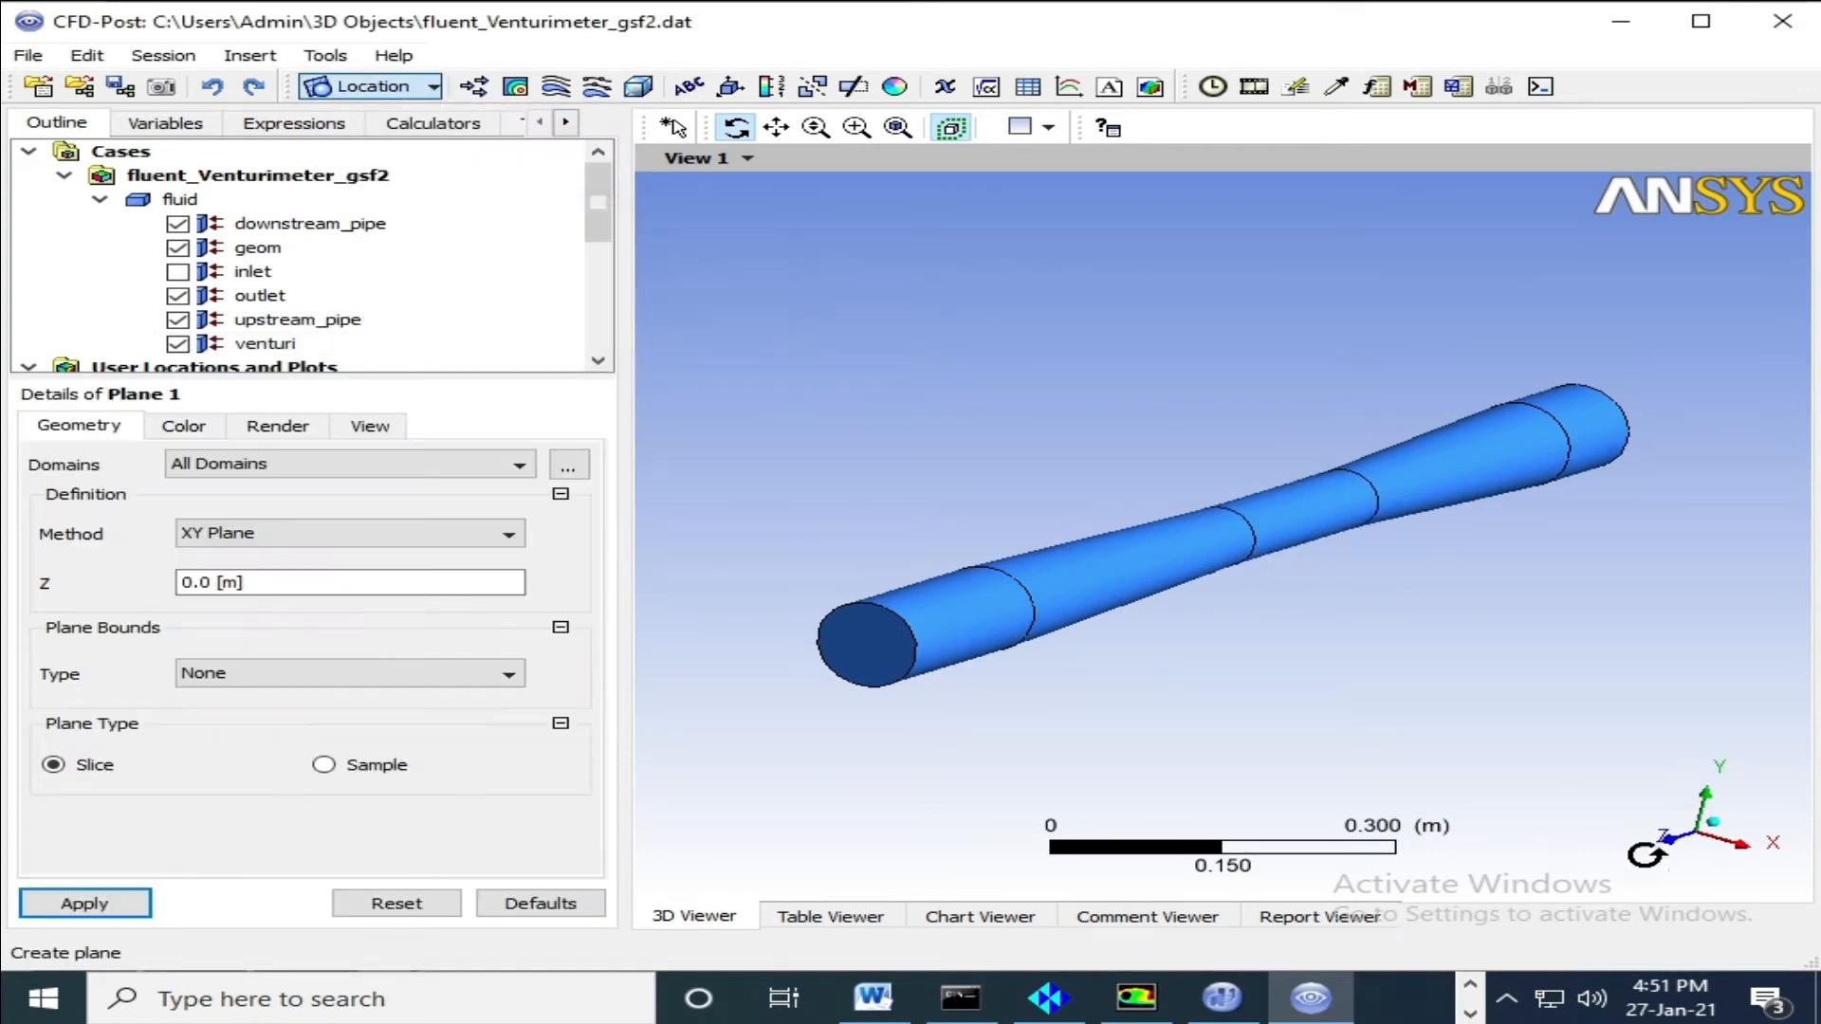
left_click(296, 533)
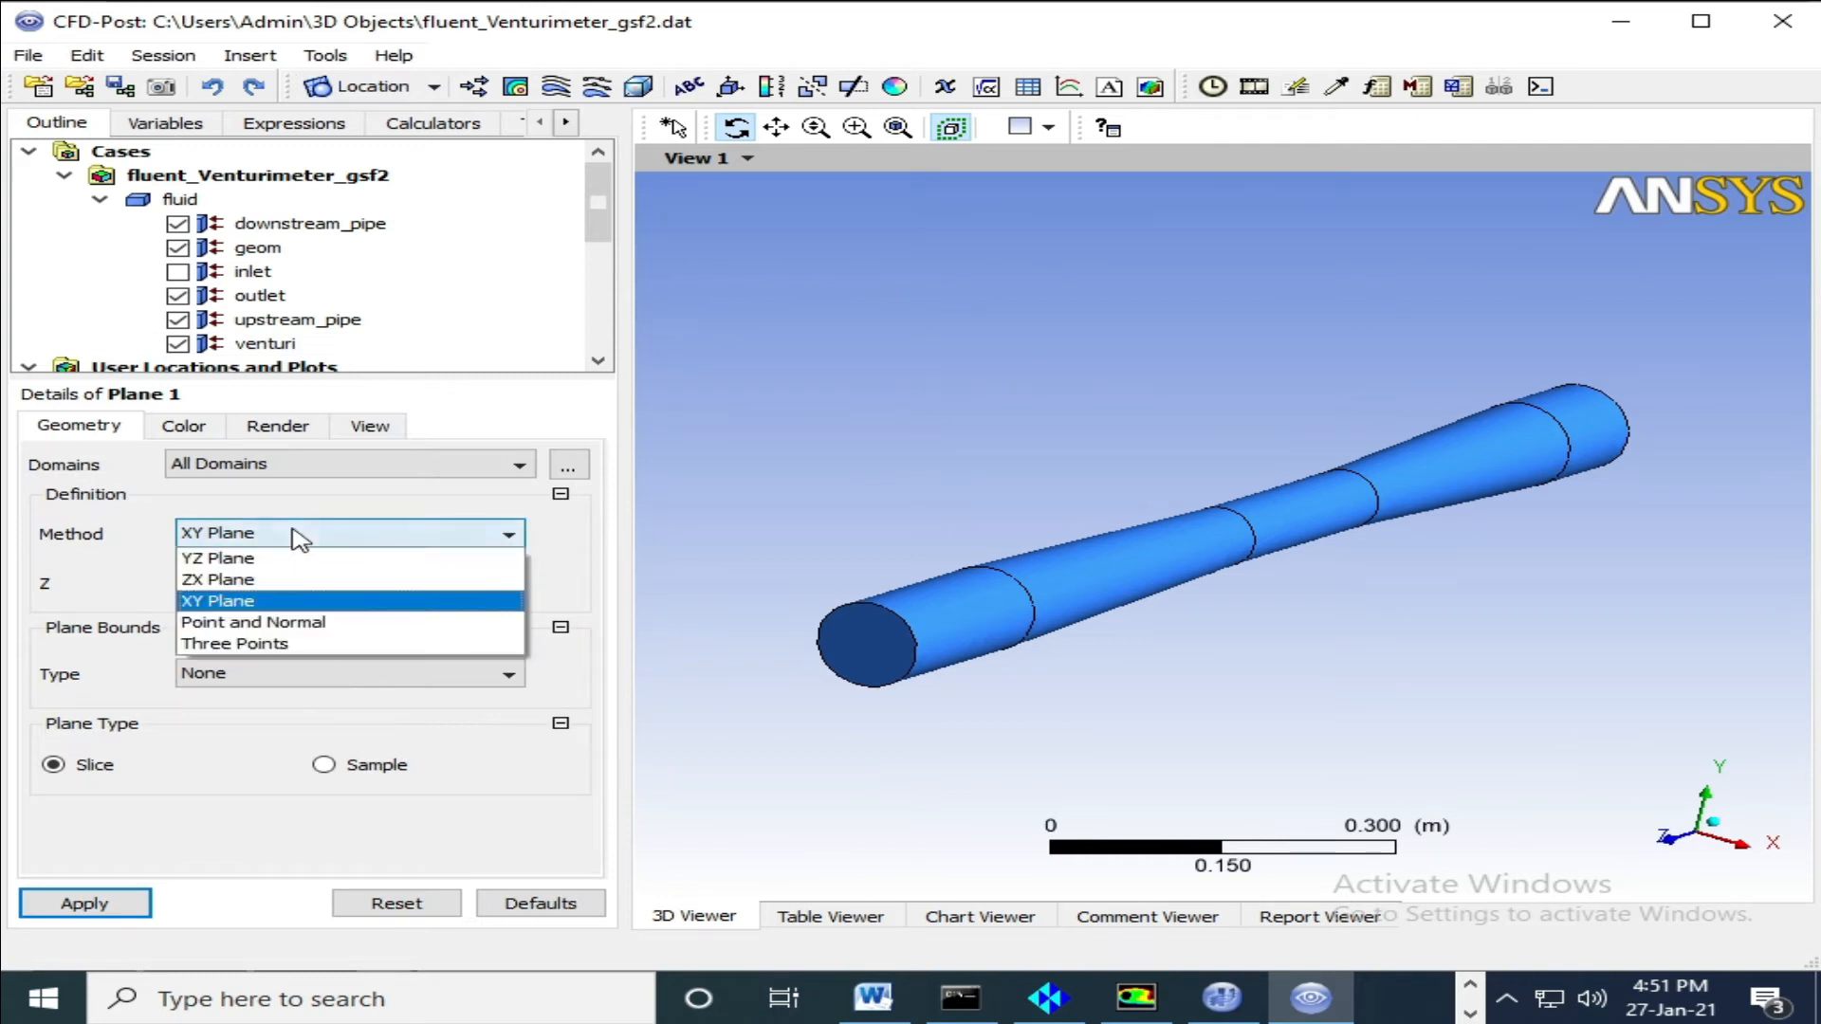
left_click(285, 554)
left_click(84, 904)
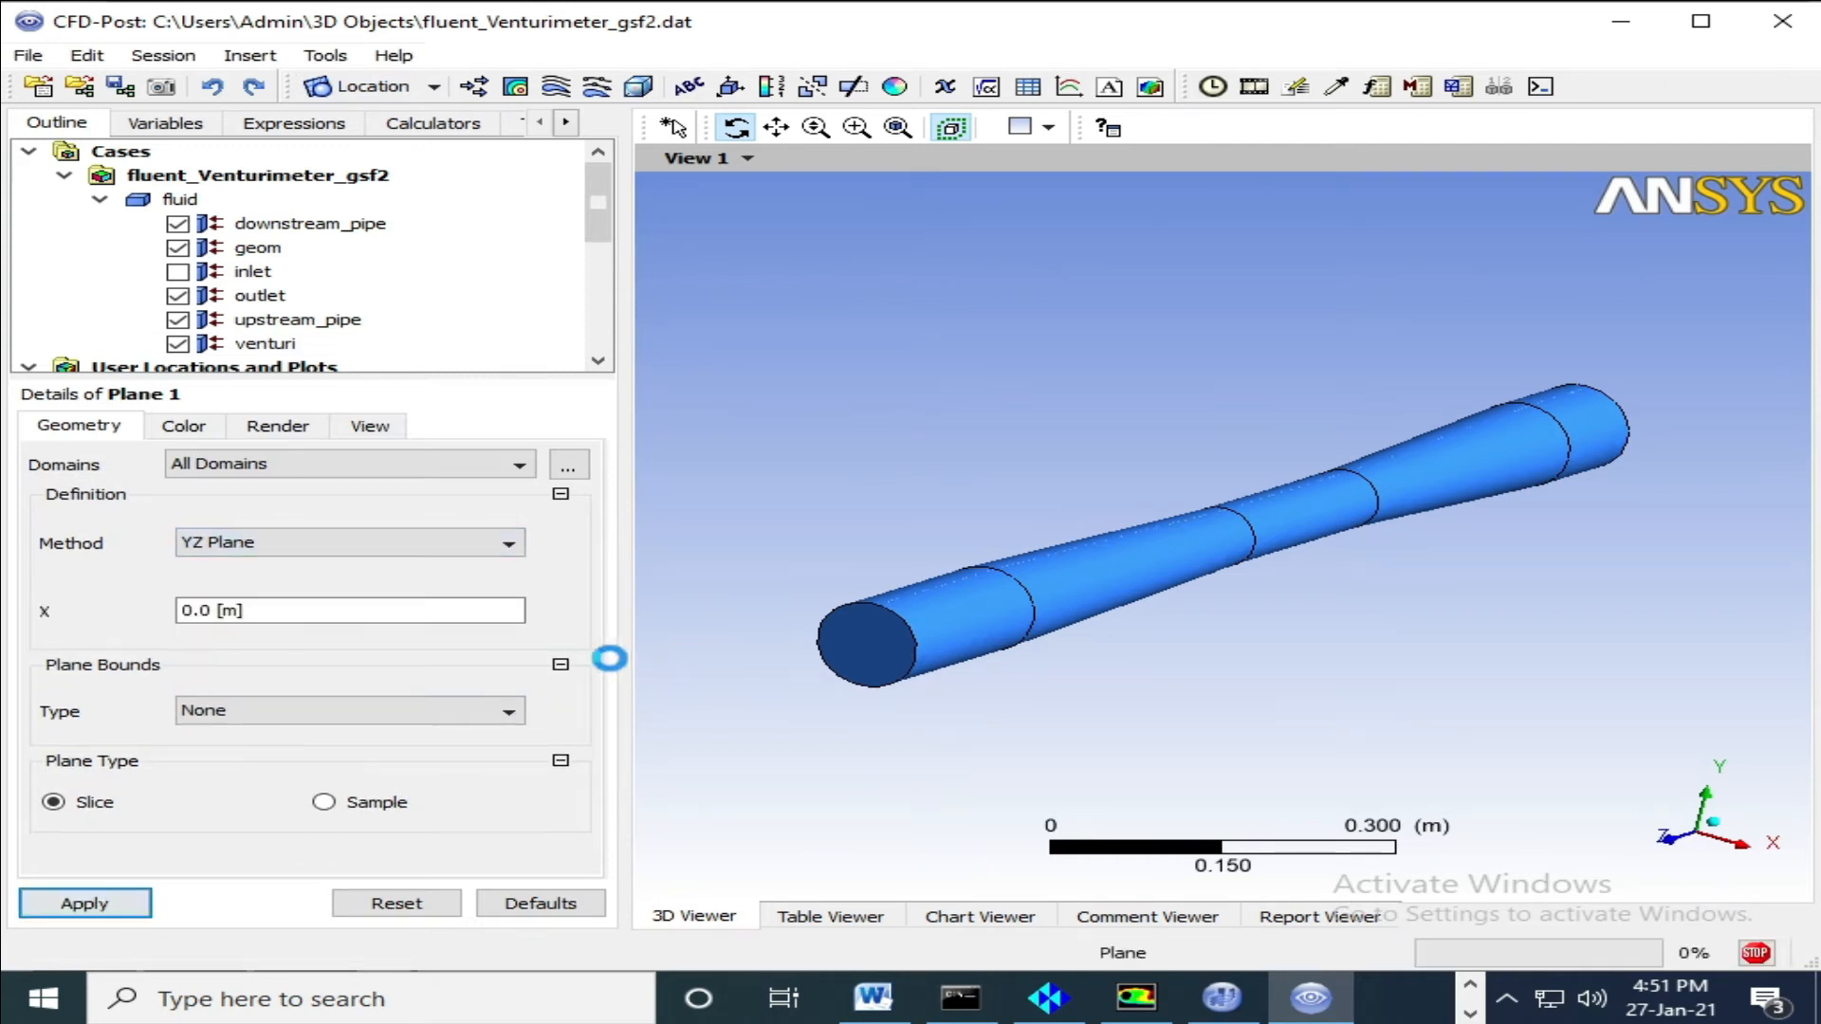
Hide all of the fluid domain's boundaries so only the YZ plane is displayed, and view it from the other side.
left_click(177, 224)
left_click(177, 248)
left_click(178, 271)
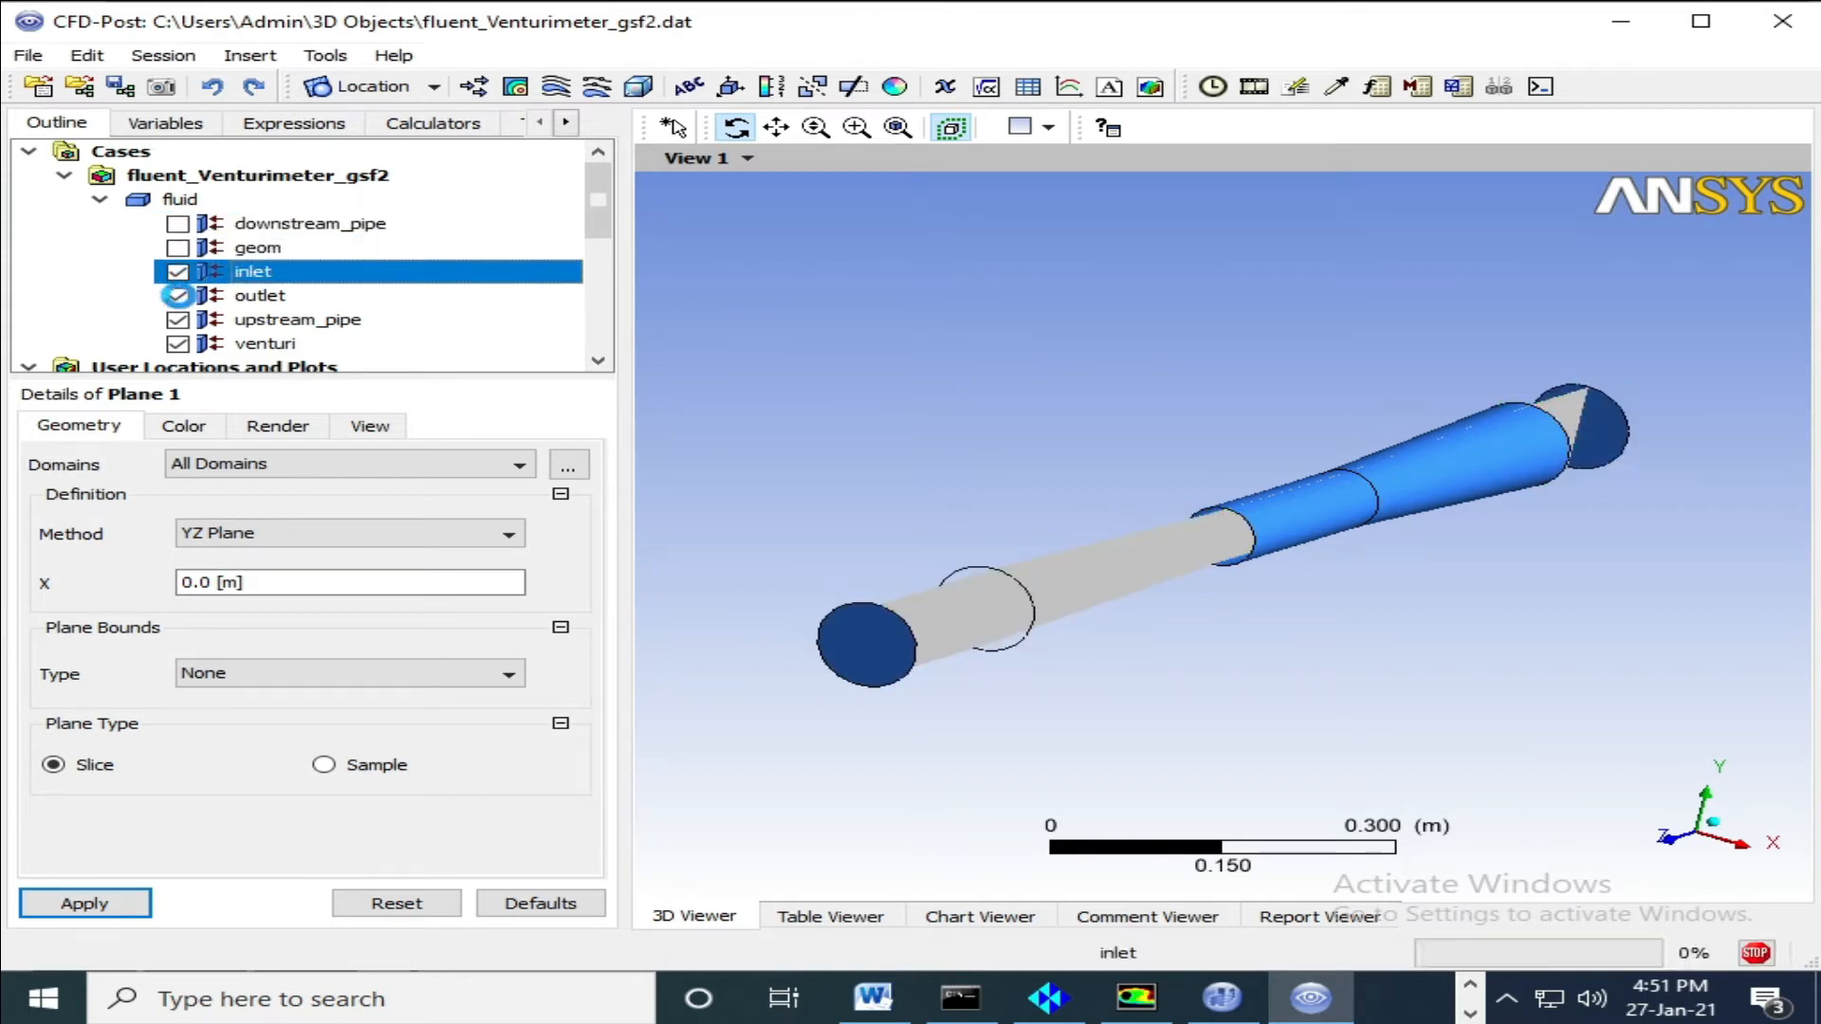
left_click(177, 295)
left_click(178, 319)
left_click(178, 344)
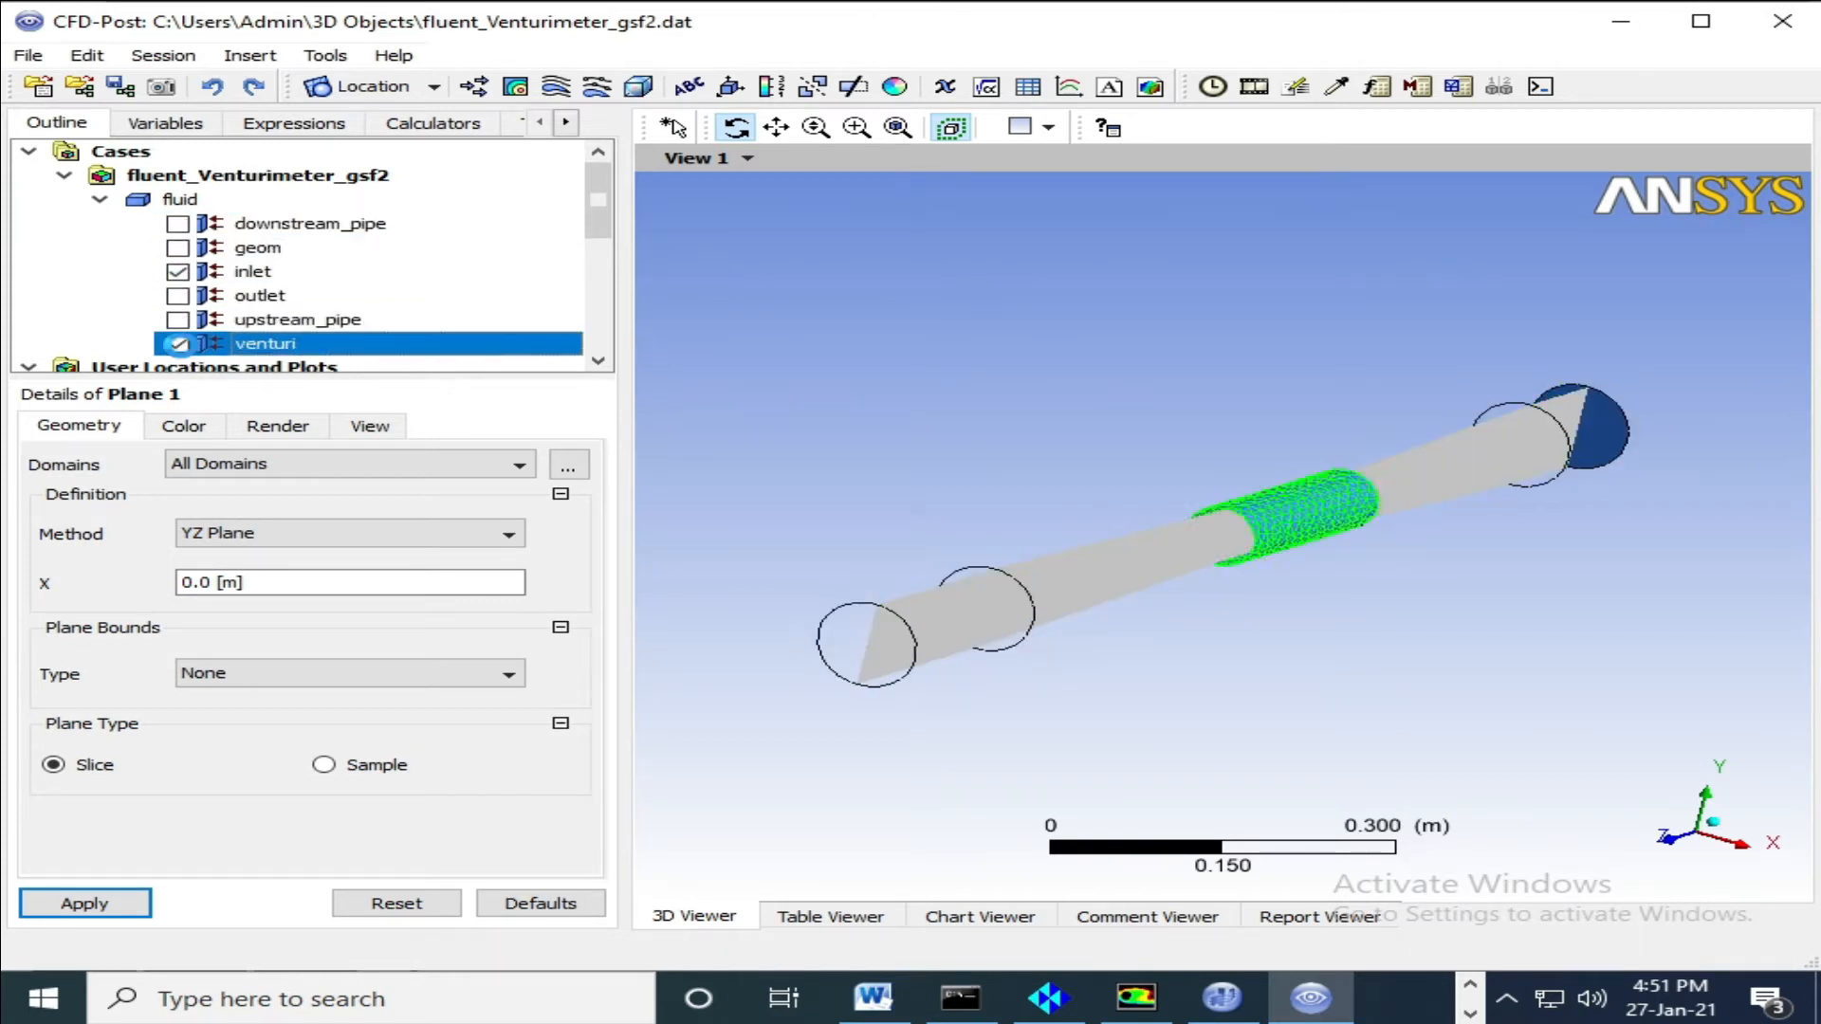
left_click(177, 271)
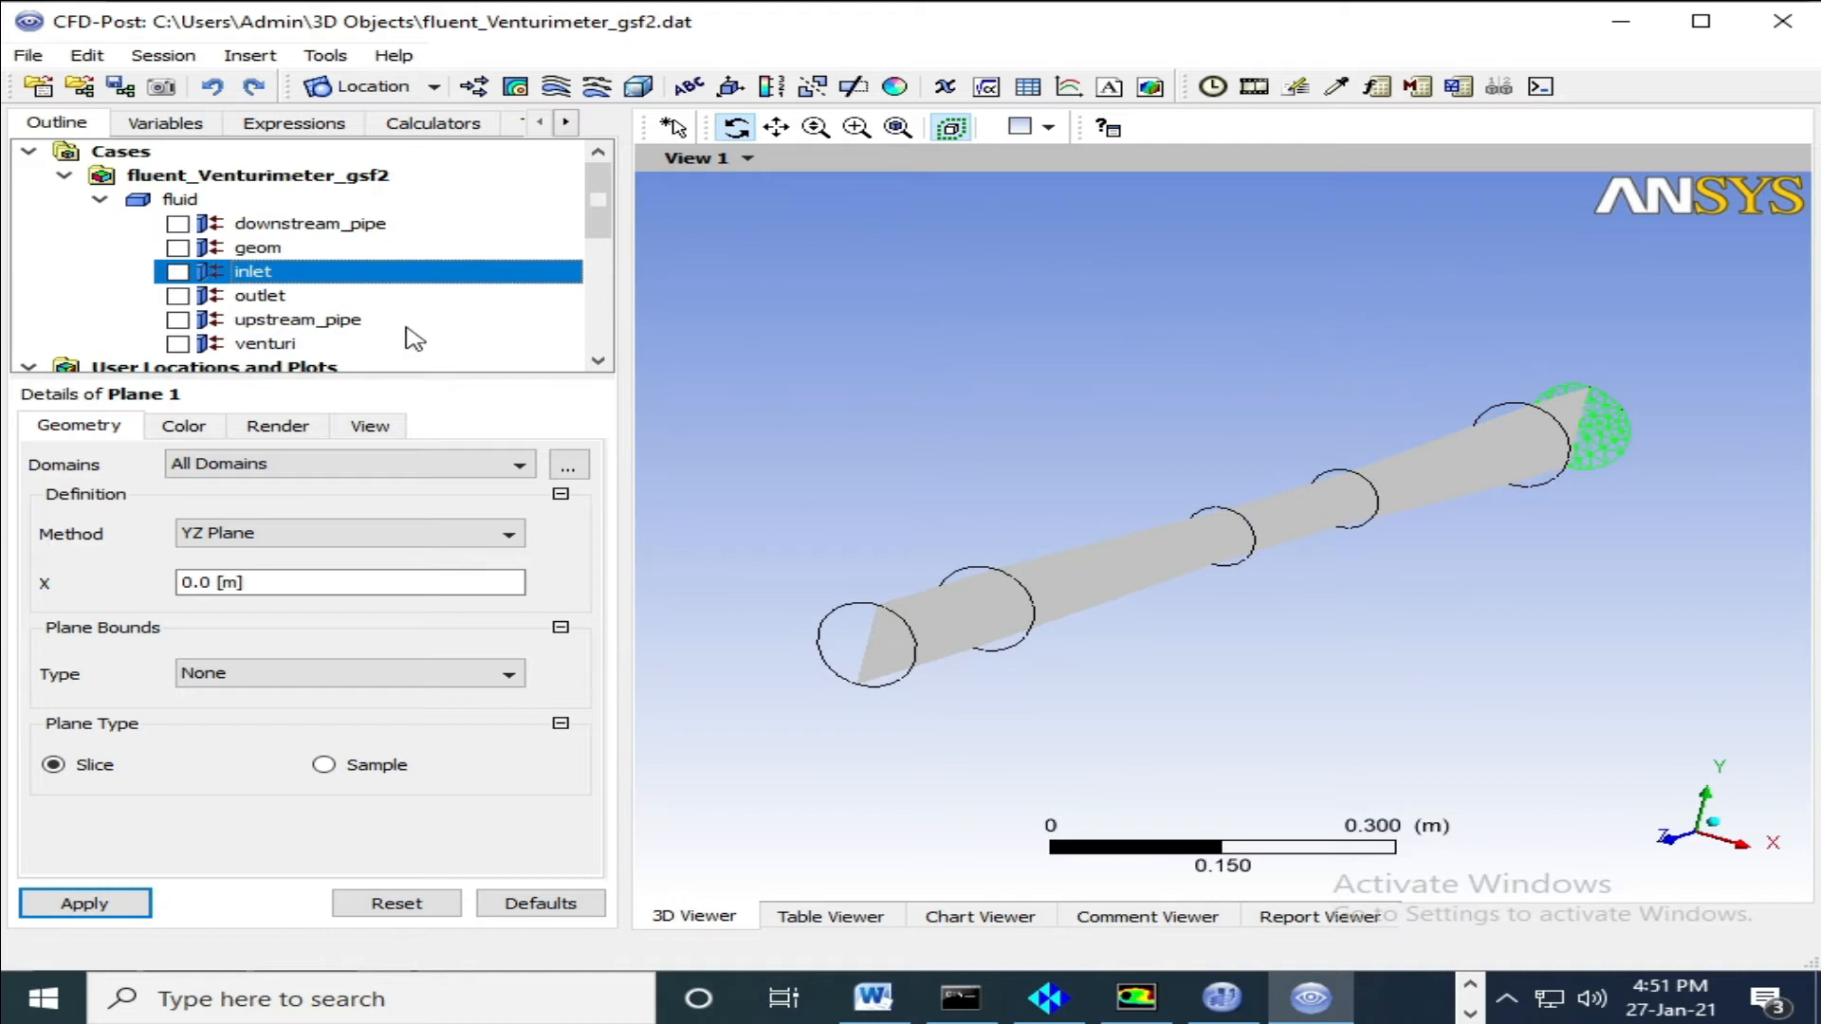
left_click_drag(1281, 406, 1801, 390)
mouse_move(1413, 414)
left_mouse_down()
mouse_move(1483, 415)
mouse_move(1374, 423)
mouse_move(1415, 398)
left_mouse_up()
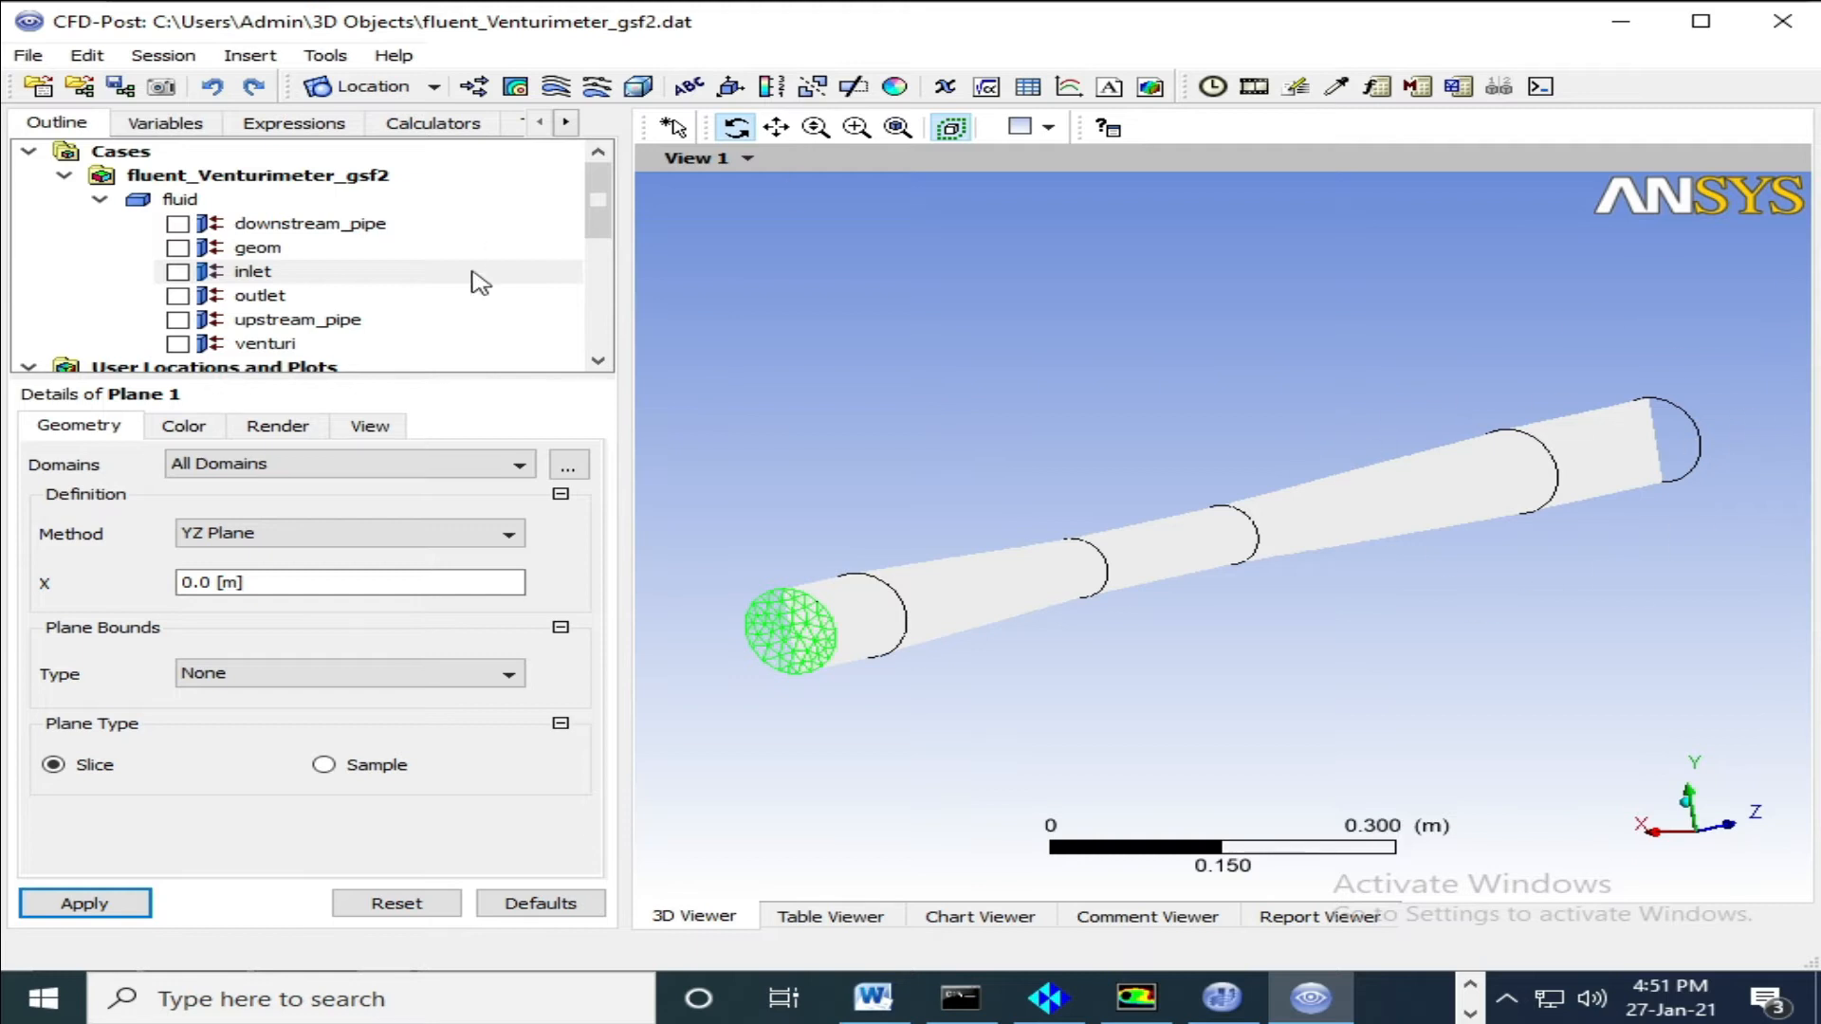
Insert a pressure contour located on Plane 1 with the global range and 11 contours.
left_click(515, 87)
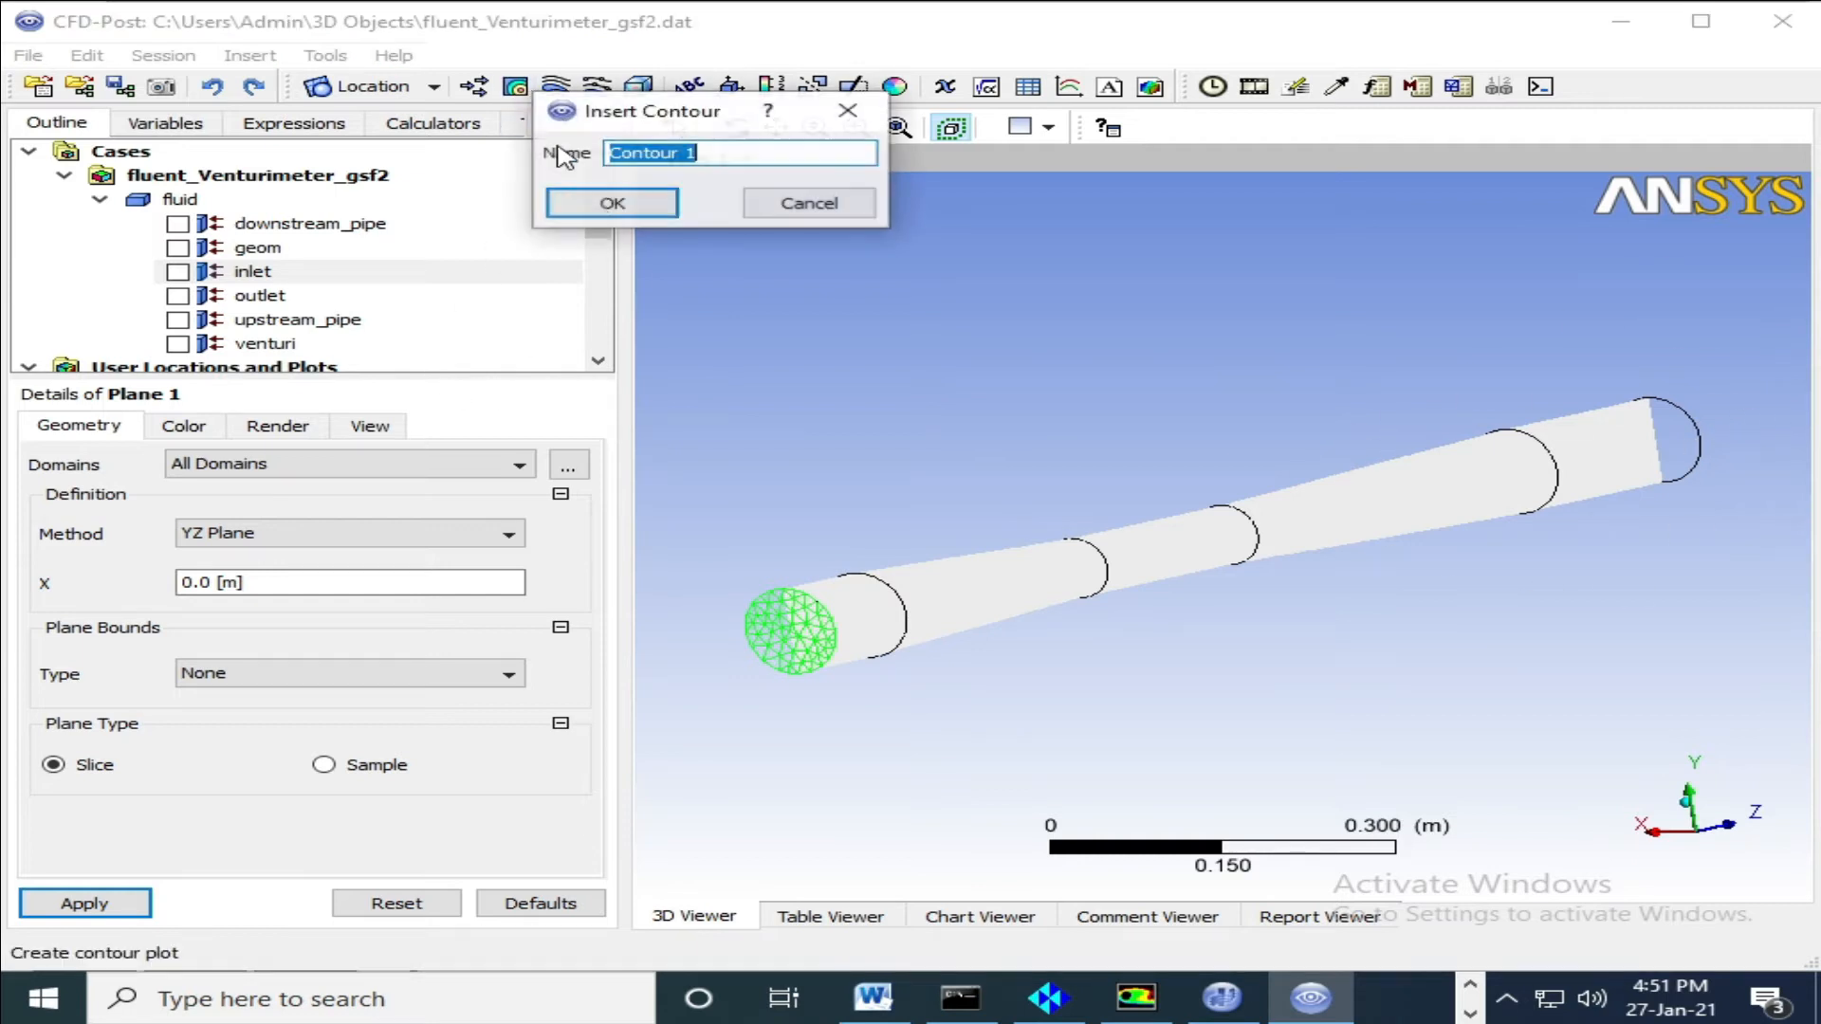
left_click(610, 203)
left_click(462, 503)
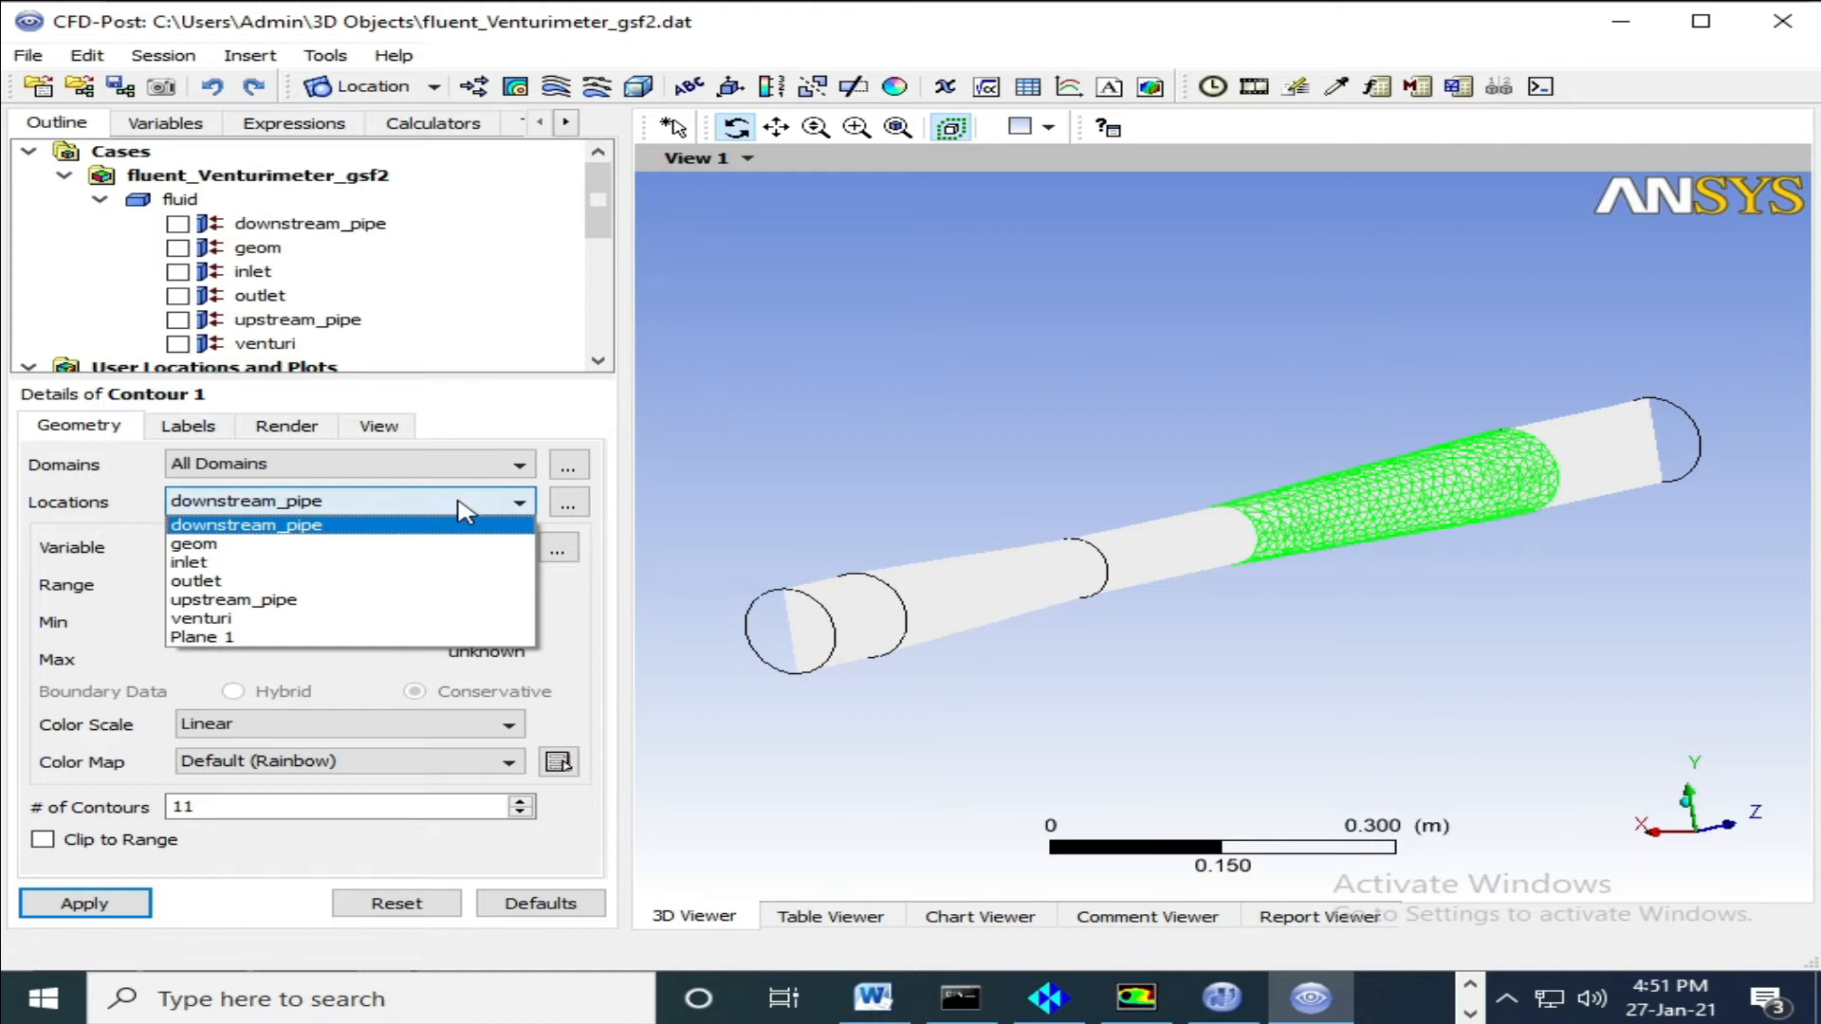
left_click(262, 648)
left_click(112, 902)
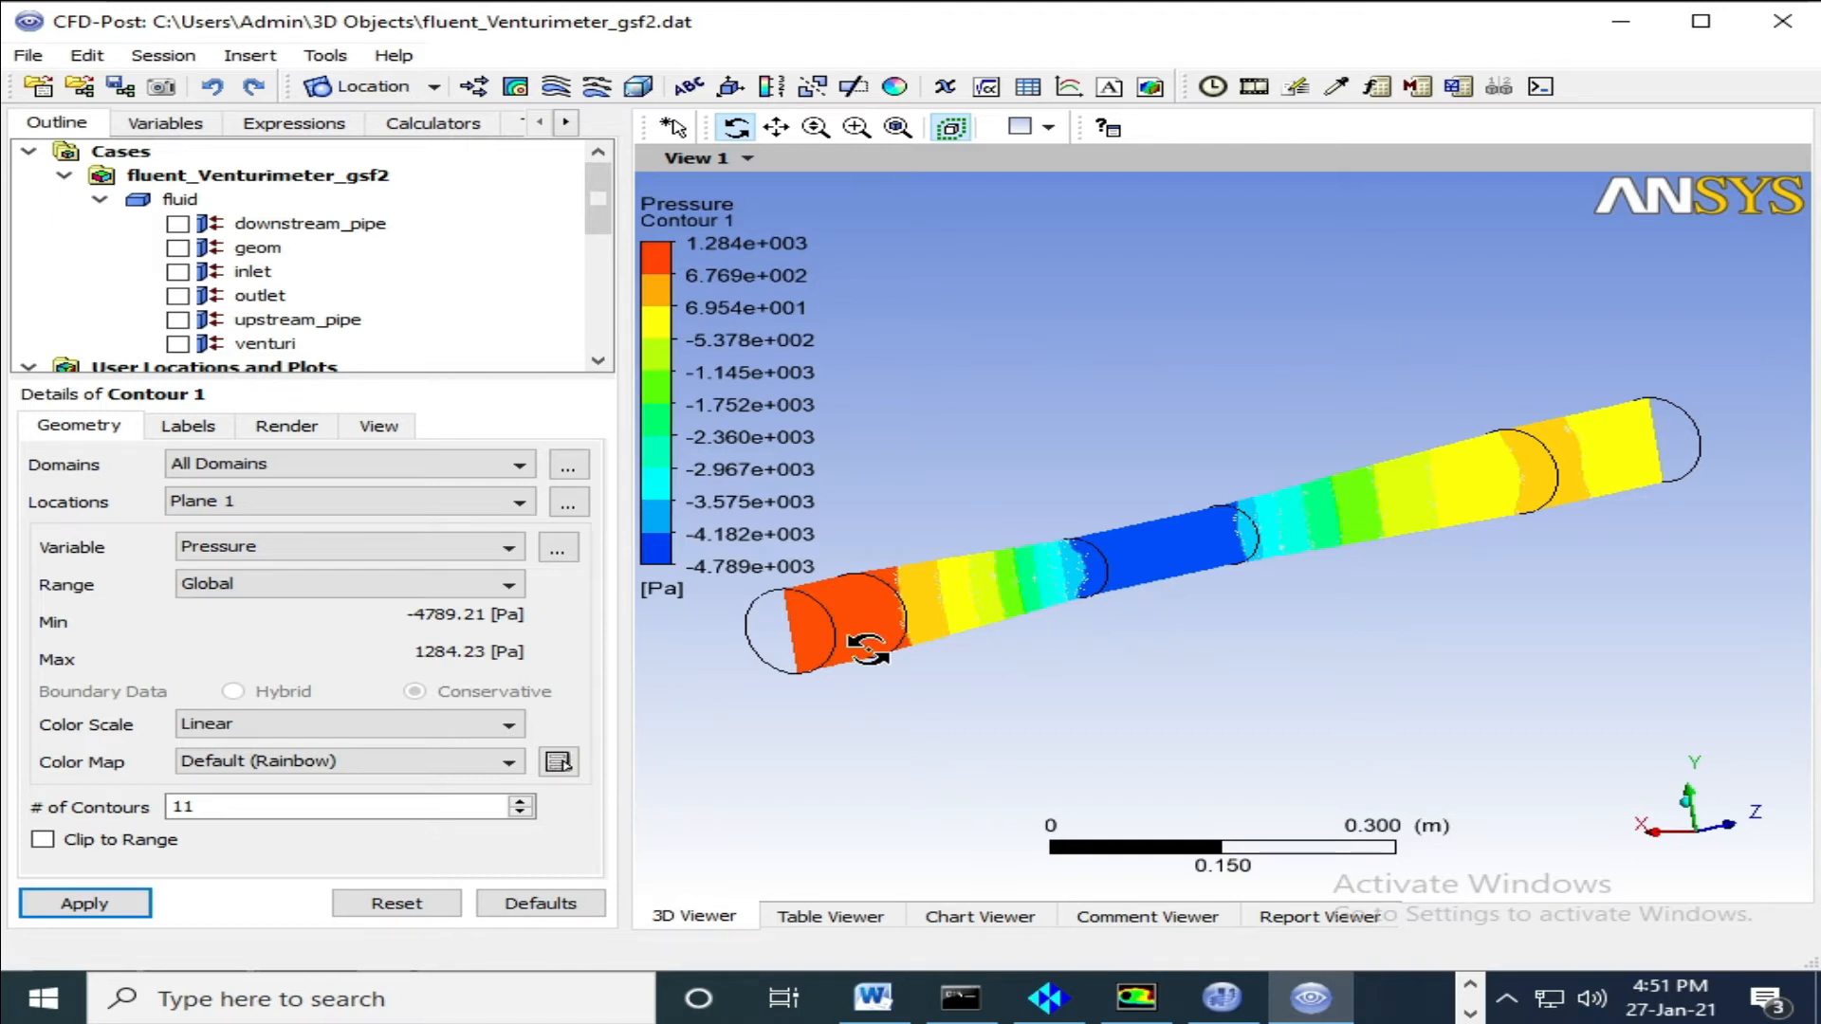
left_click_drag(1096, 622, 1244, 634)
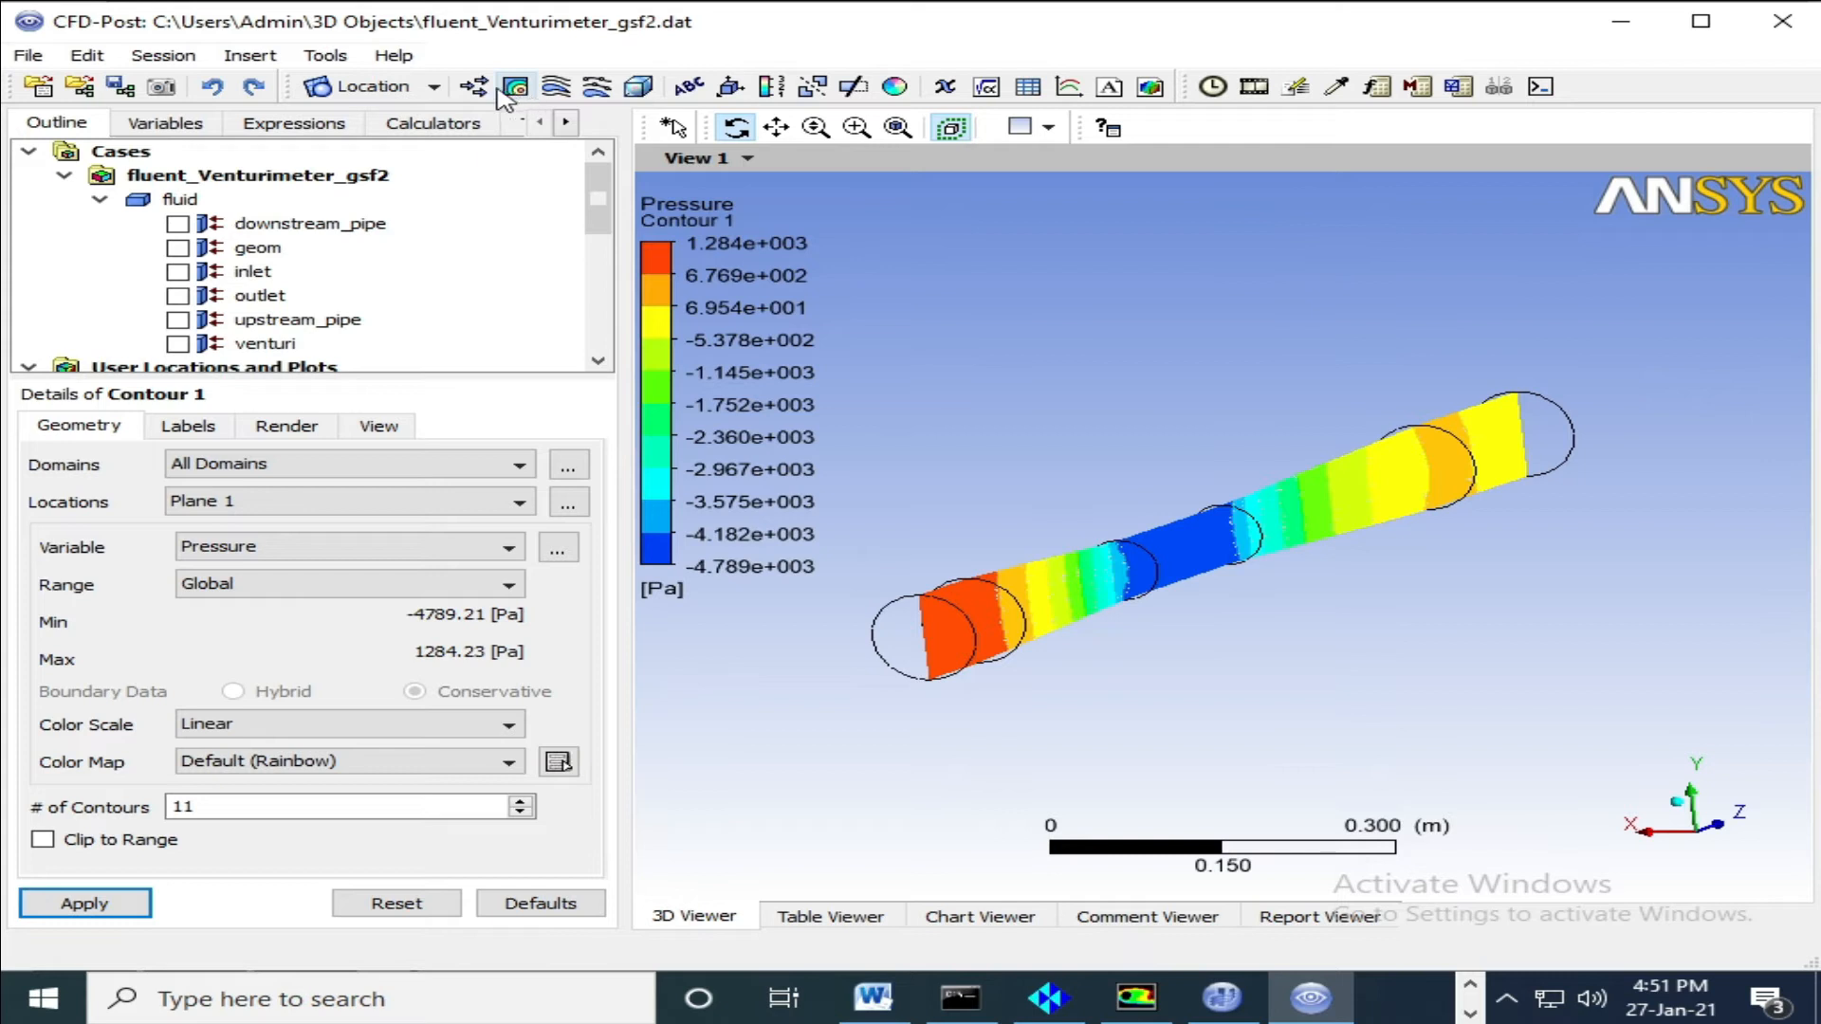
Insert a line by the Two Points method from (0, 0, 0) to (0, 0, 0.5) across all domains with 10 samples.
left_click(422, 87)
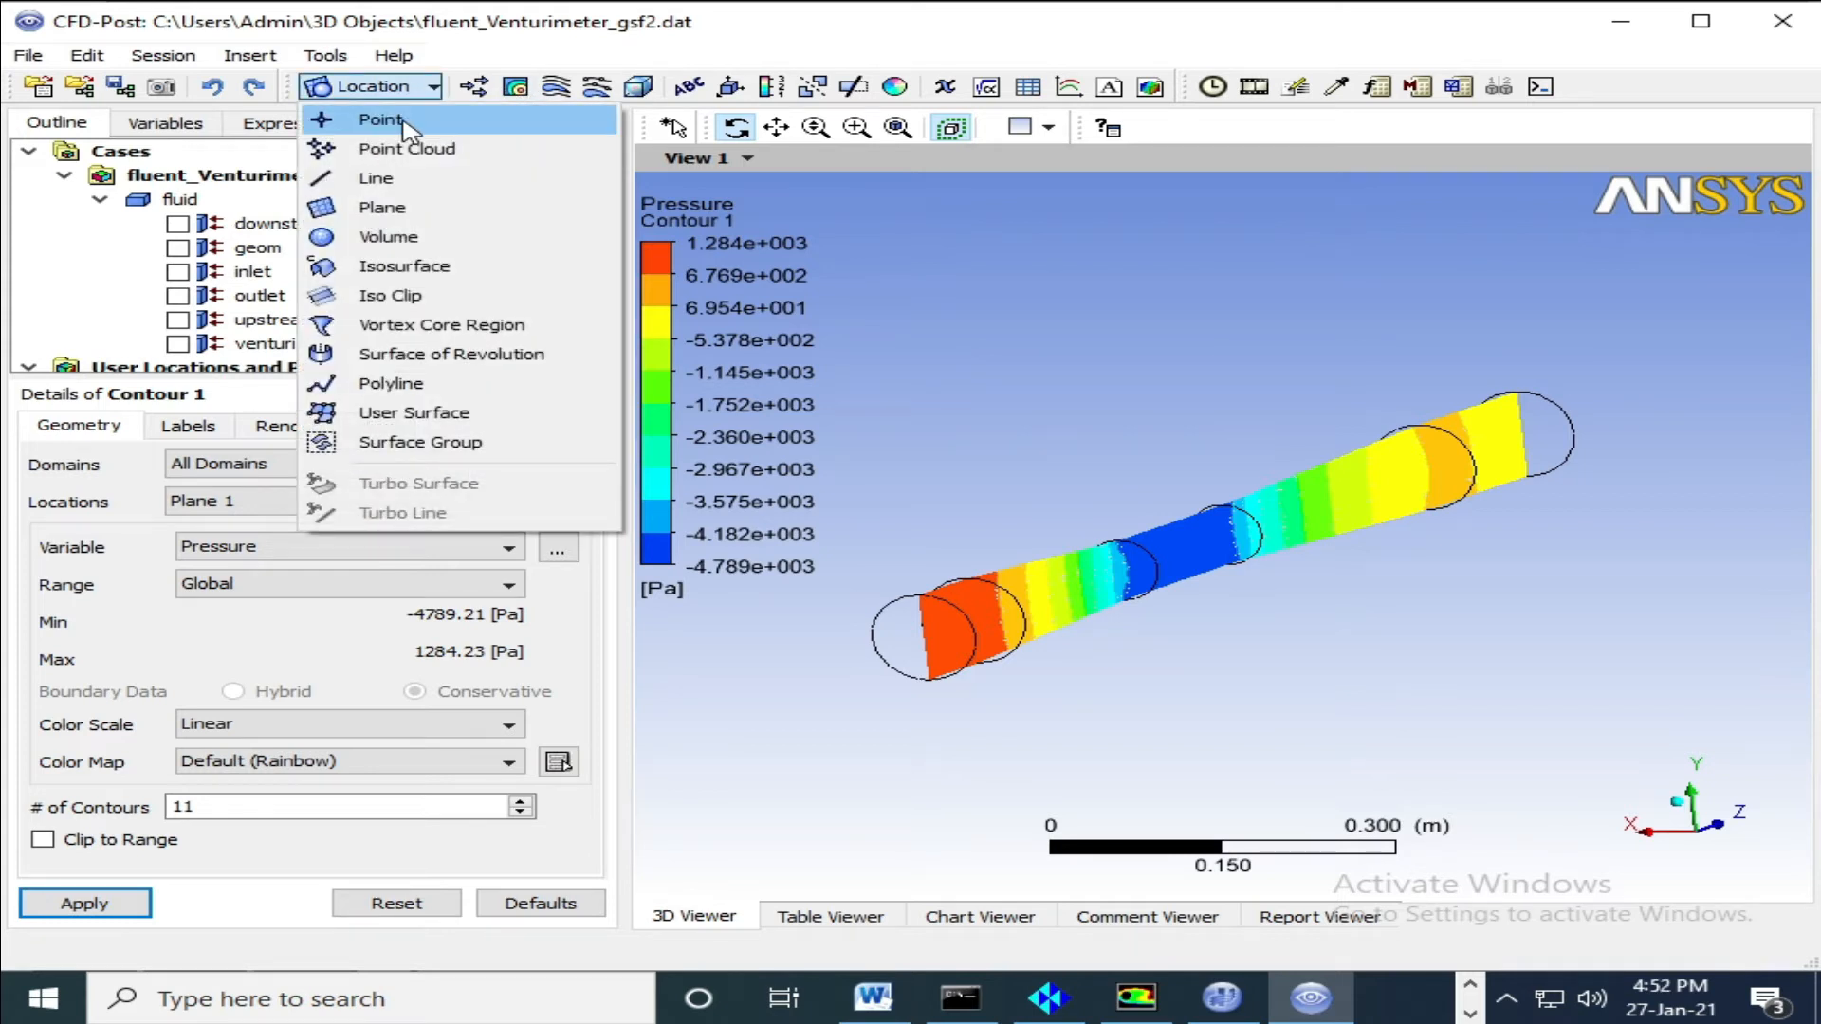
left_click(410, 178)
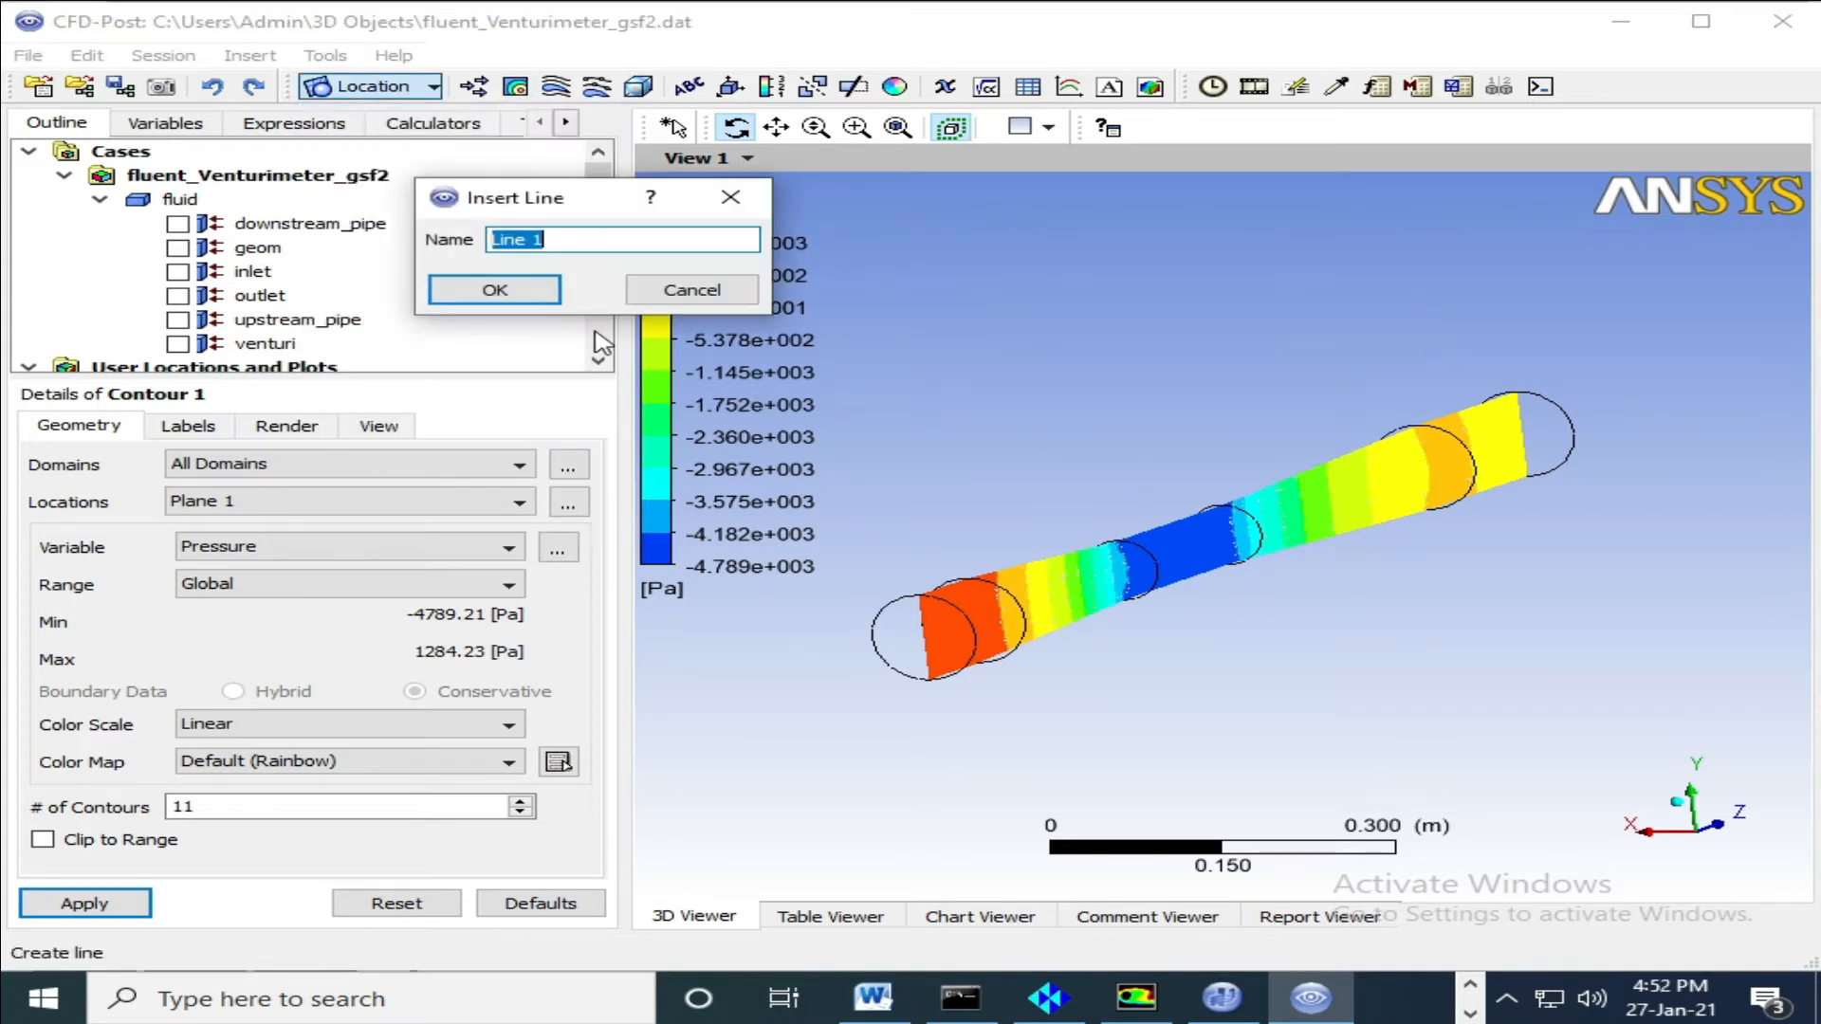
left_click(503, 291)
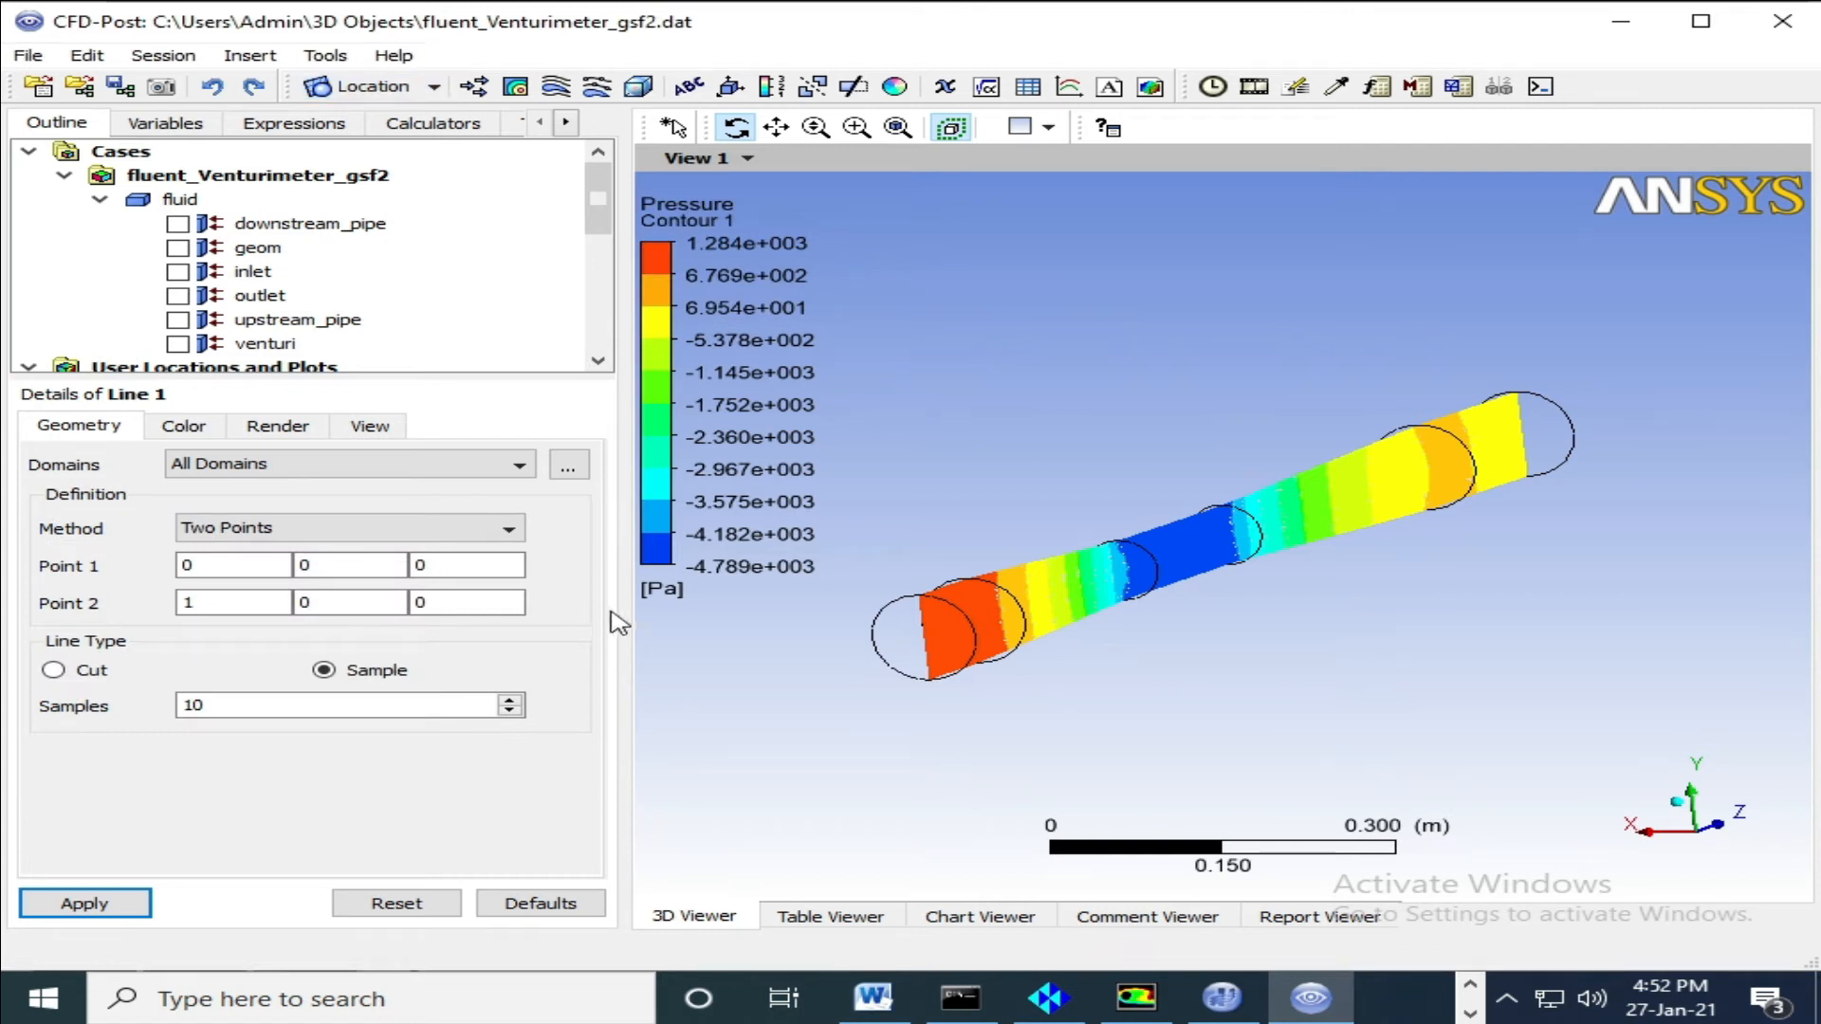
mouse_move(899, 581)
left_mouse_down()
mouse_move(1101, 582)
mouse_move(899, 575)
left_mouse_up()
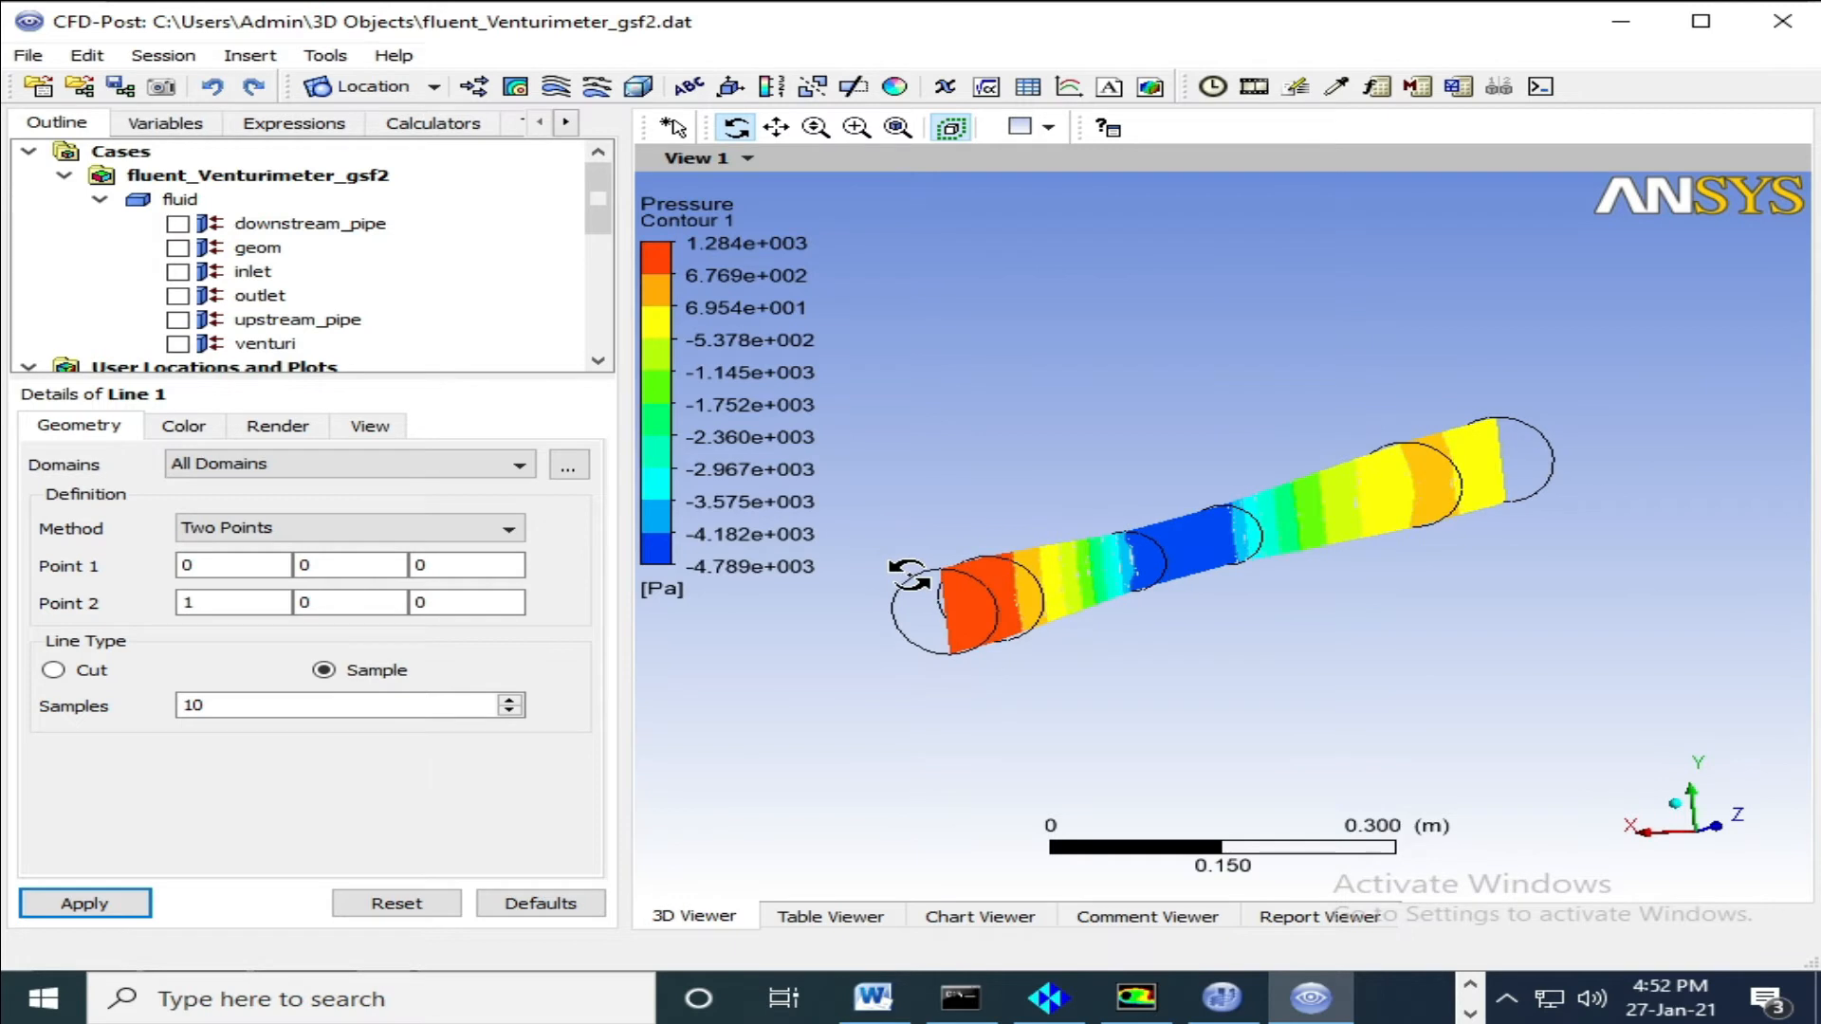
double_click(189, 602)
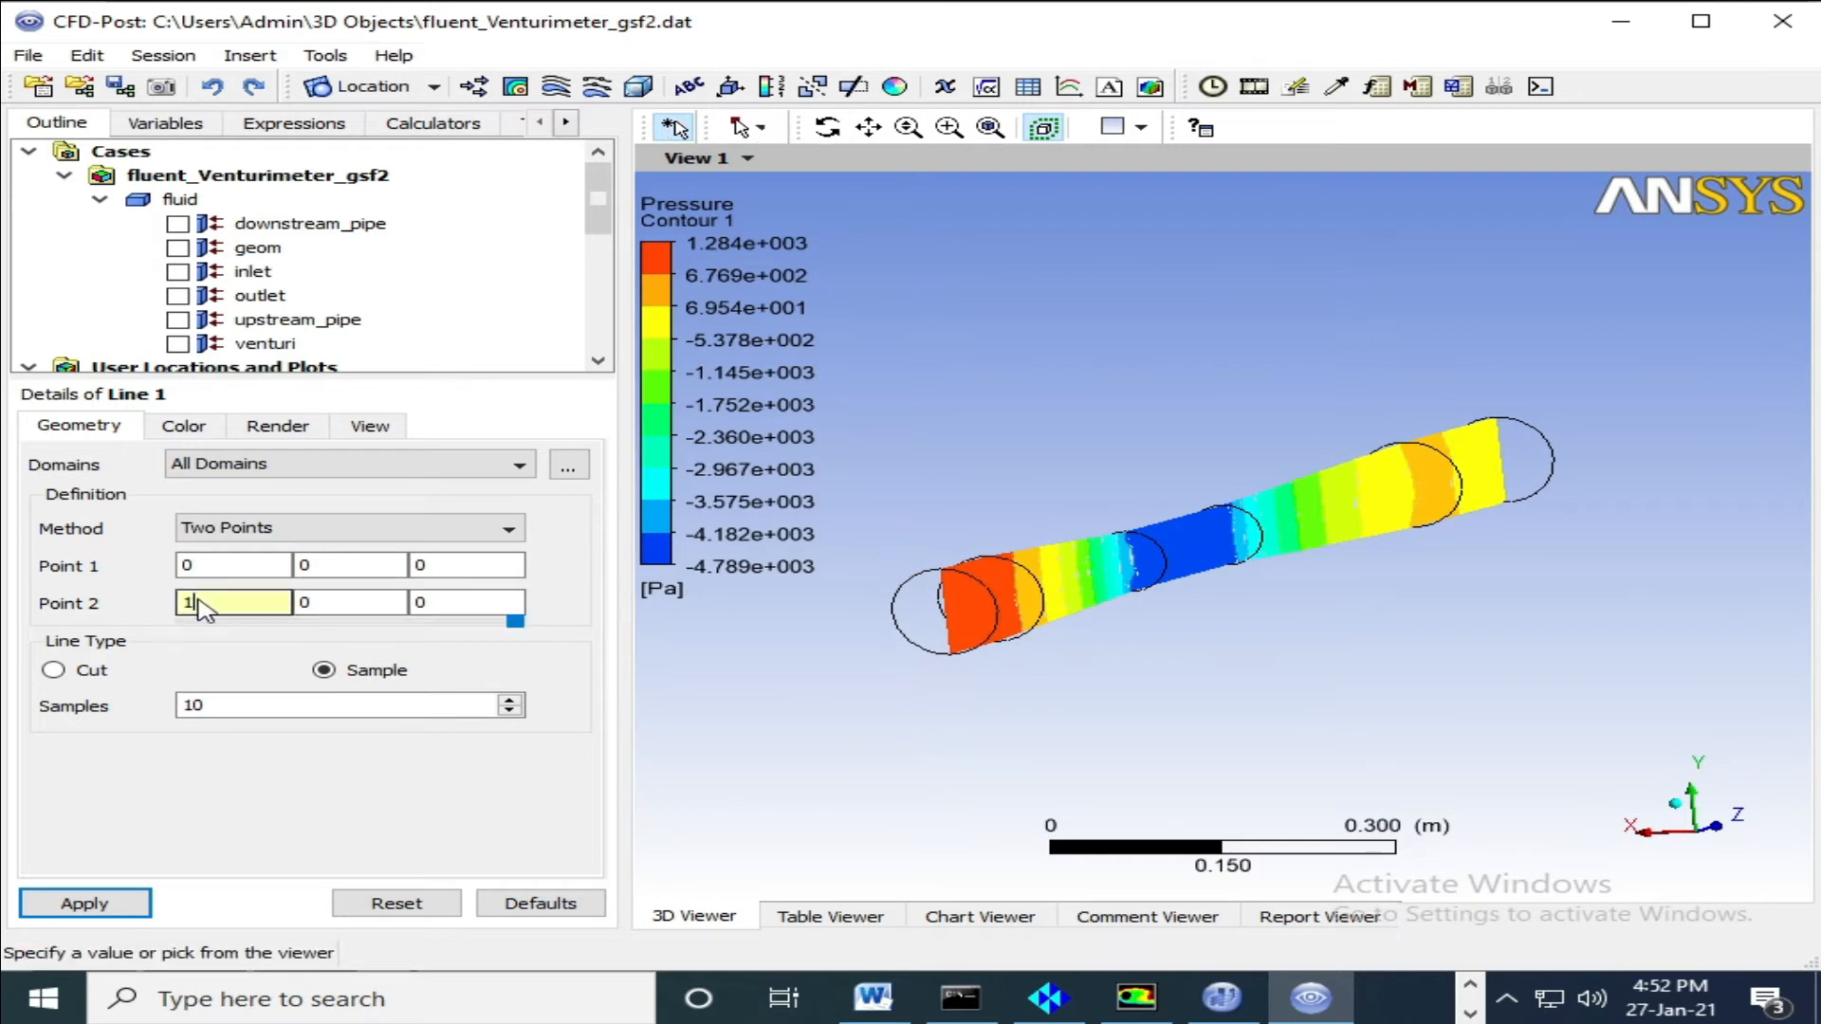
type("0")
left_click(106, 908)
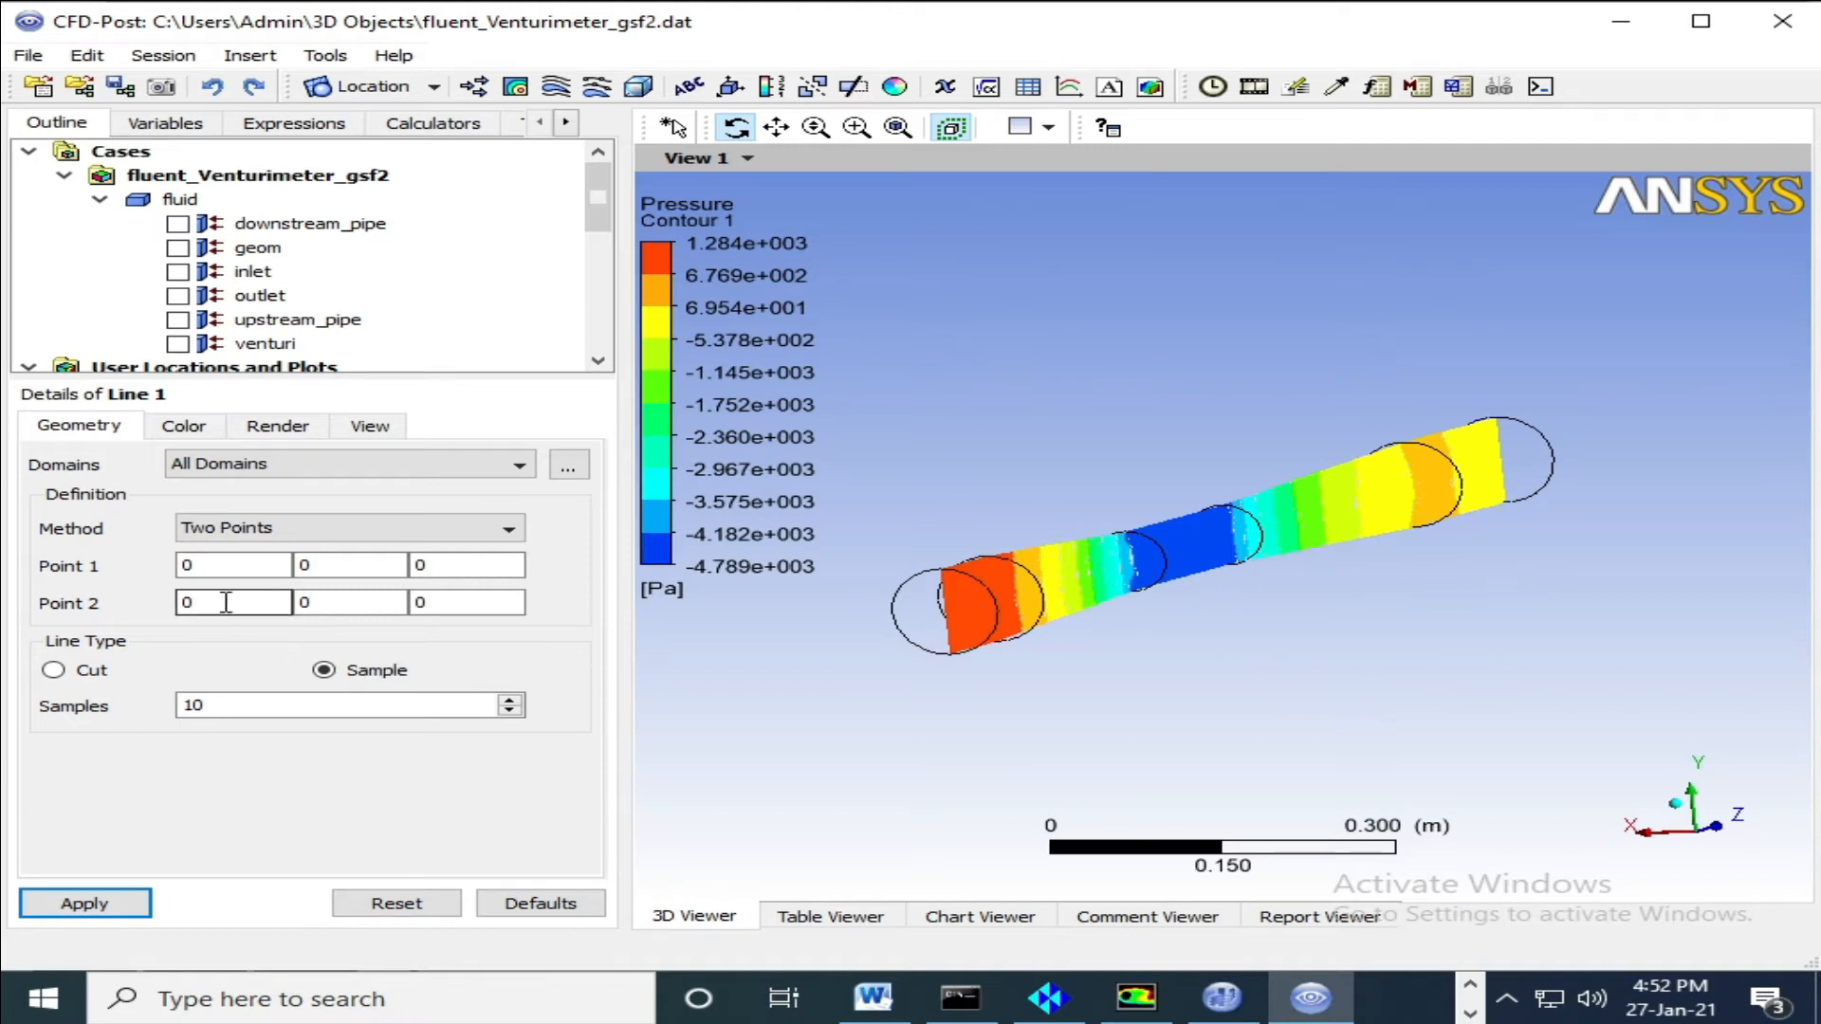
left_click(445, 603)
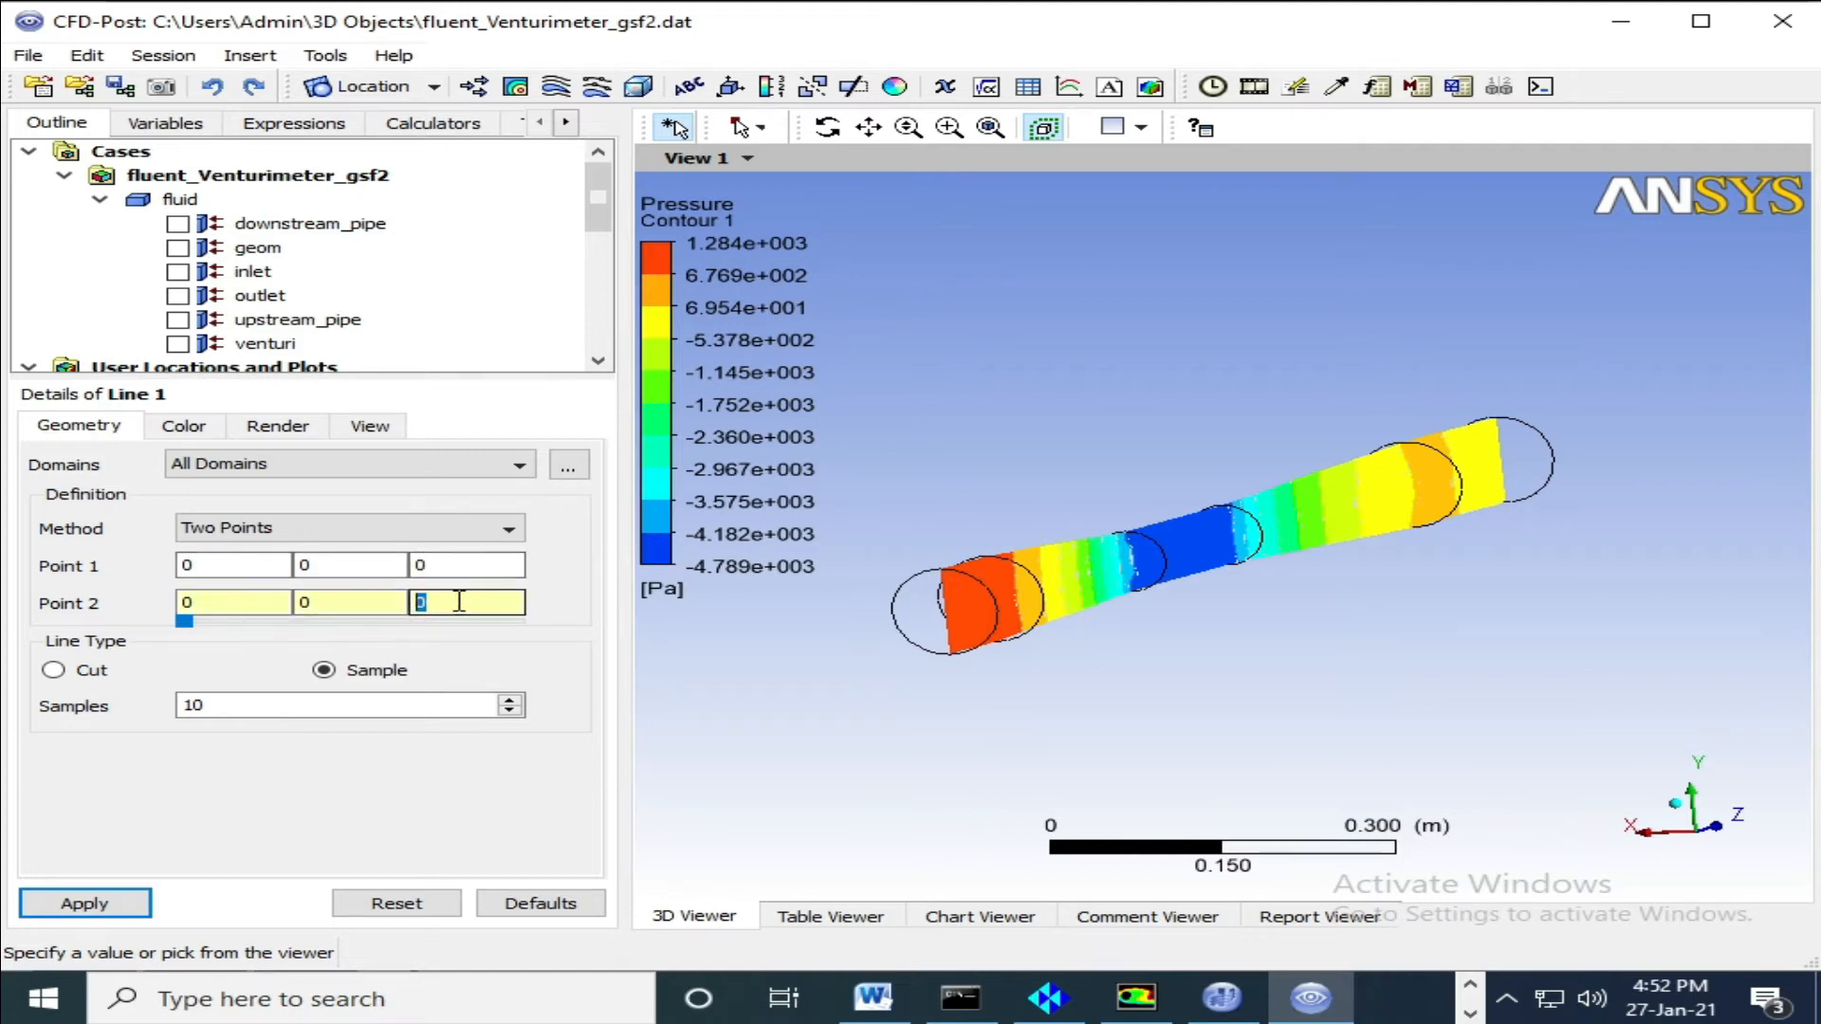
type("0.5")
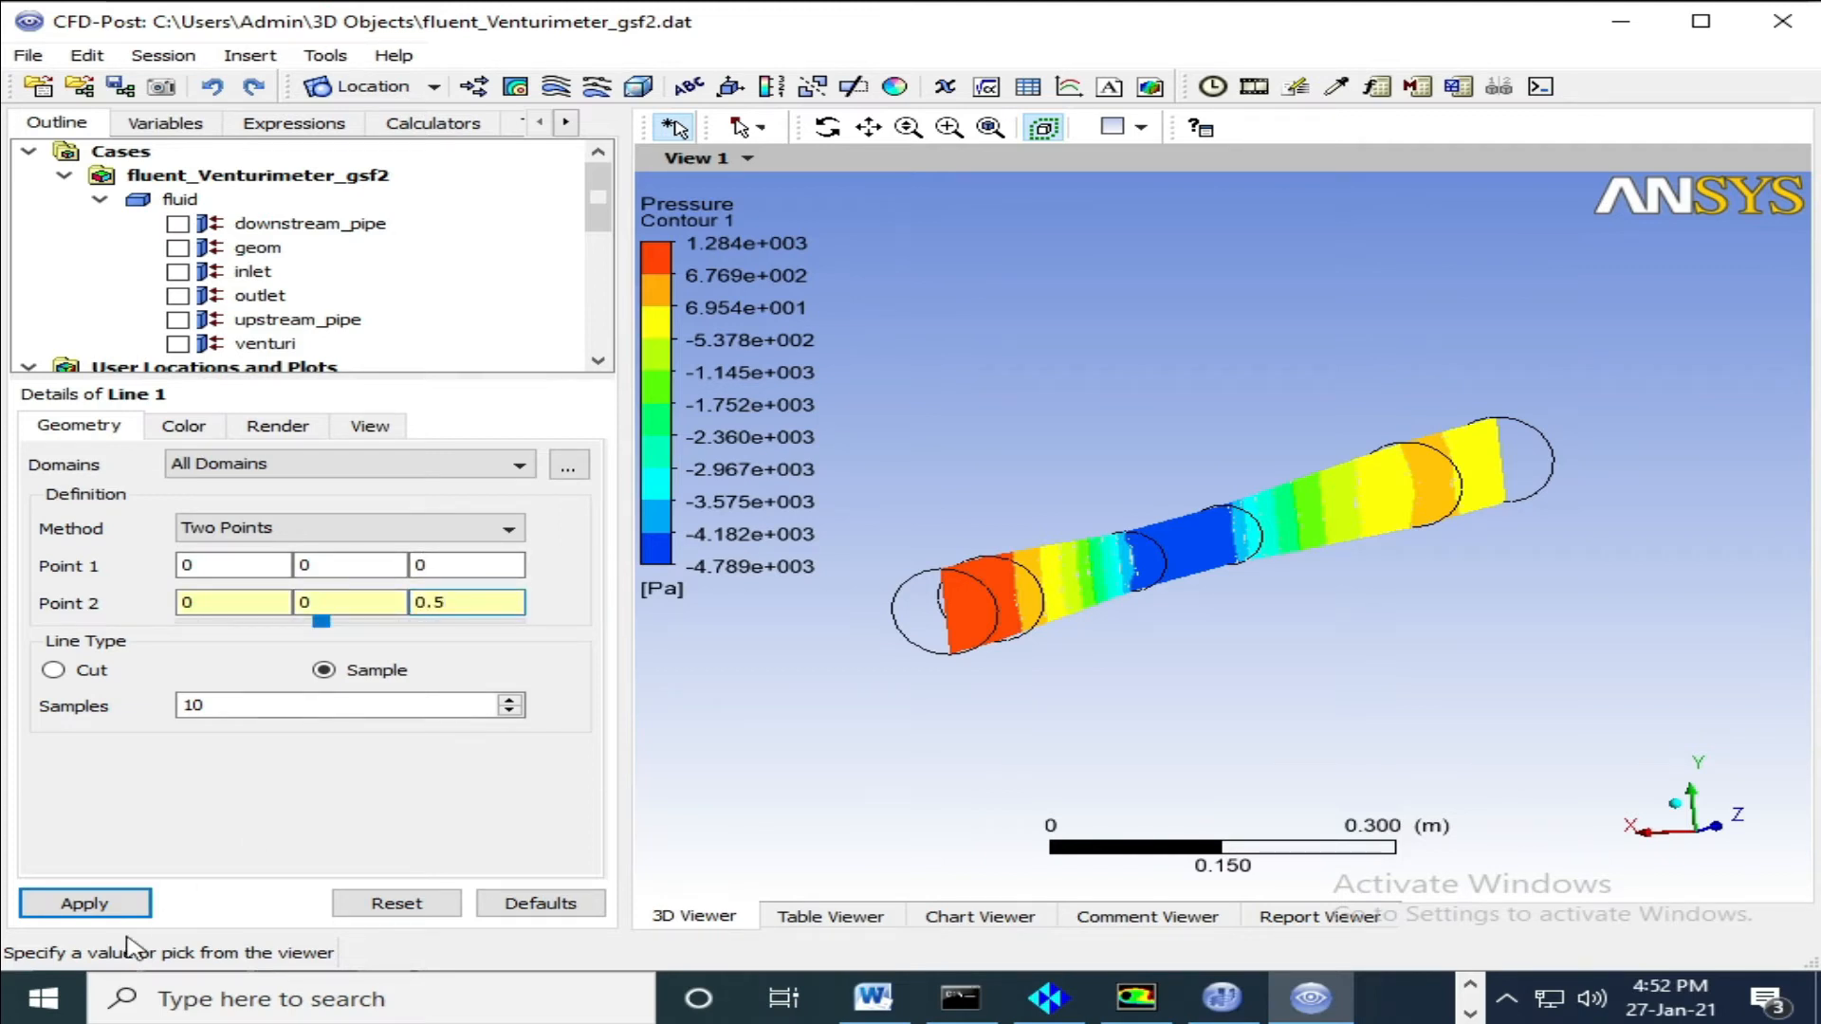
left_click(81, 904)
left_click_drag(1191, 616, 1077, 651)
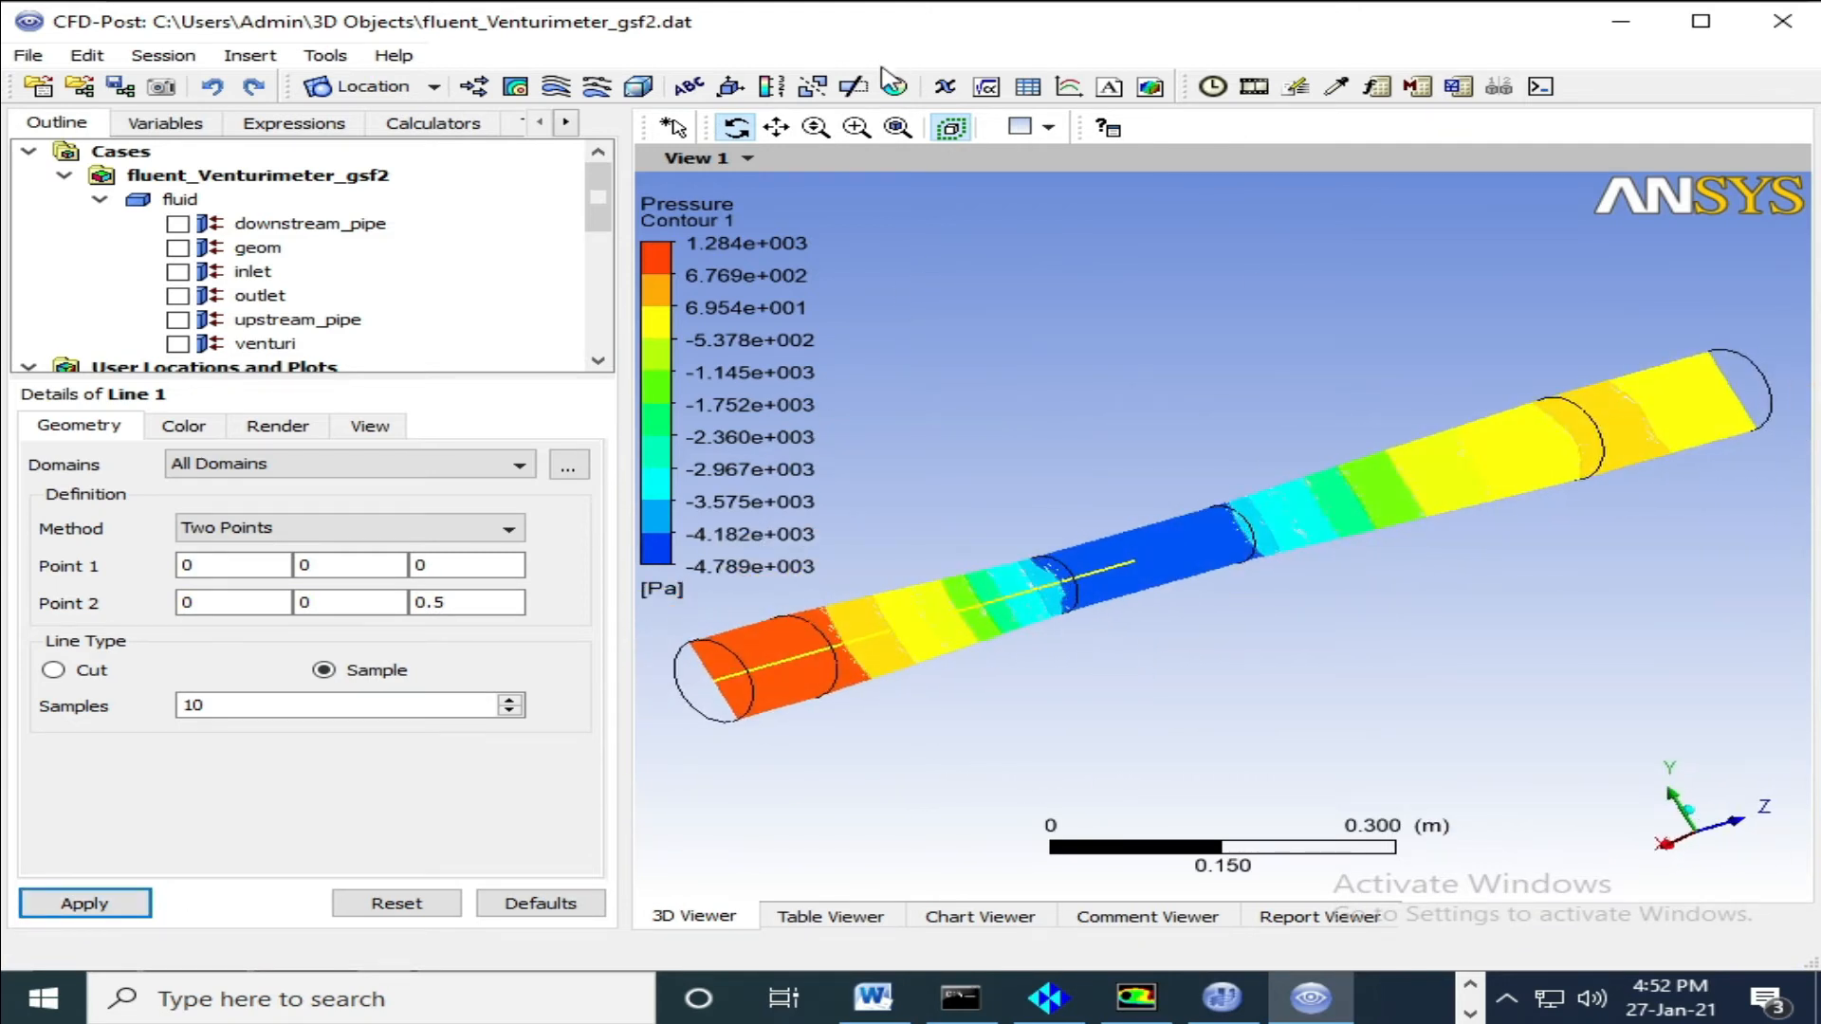
Insert an XY chart and use Line 1 as the location of its first data series.
left_click(1069, 86)
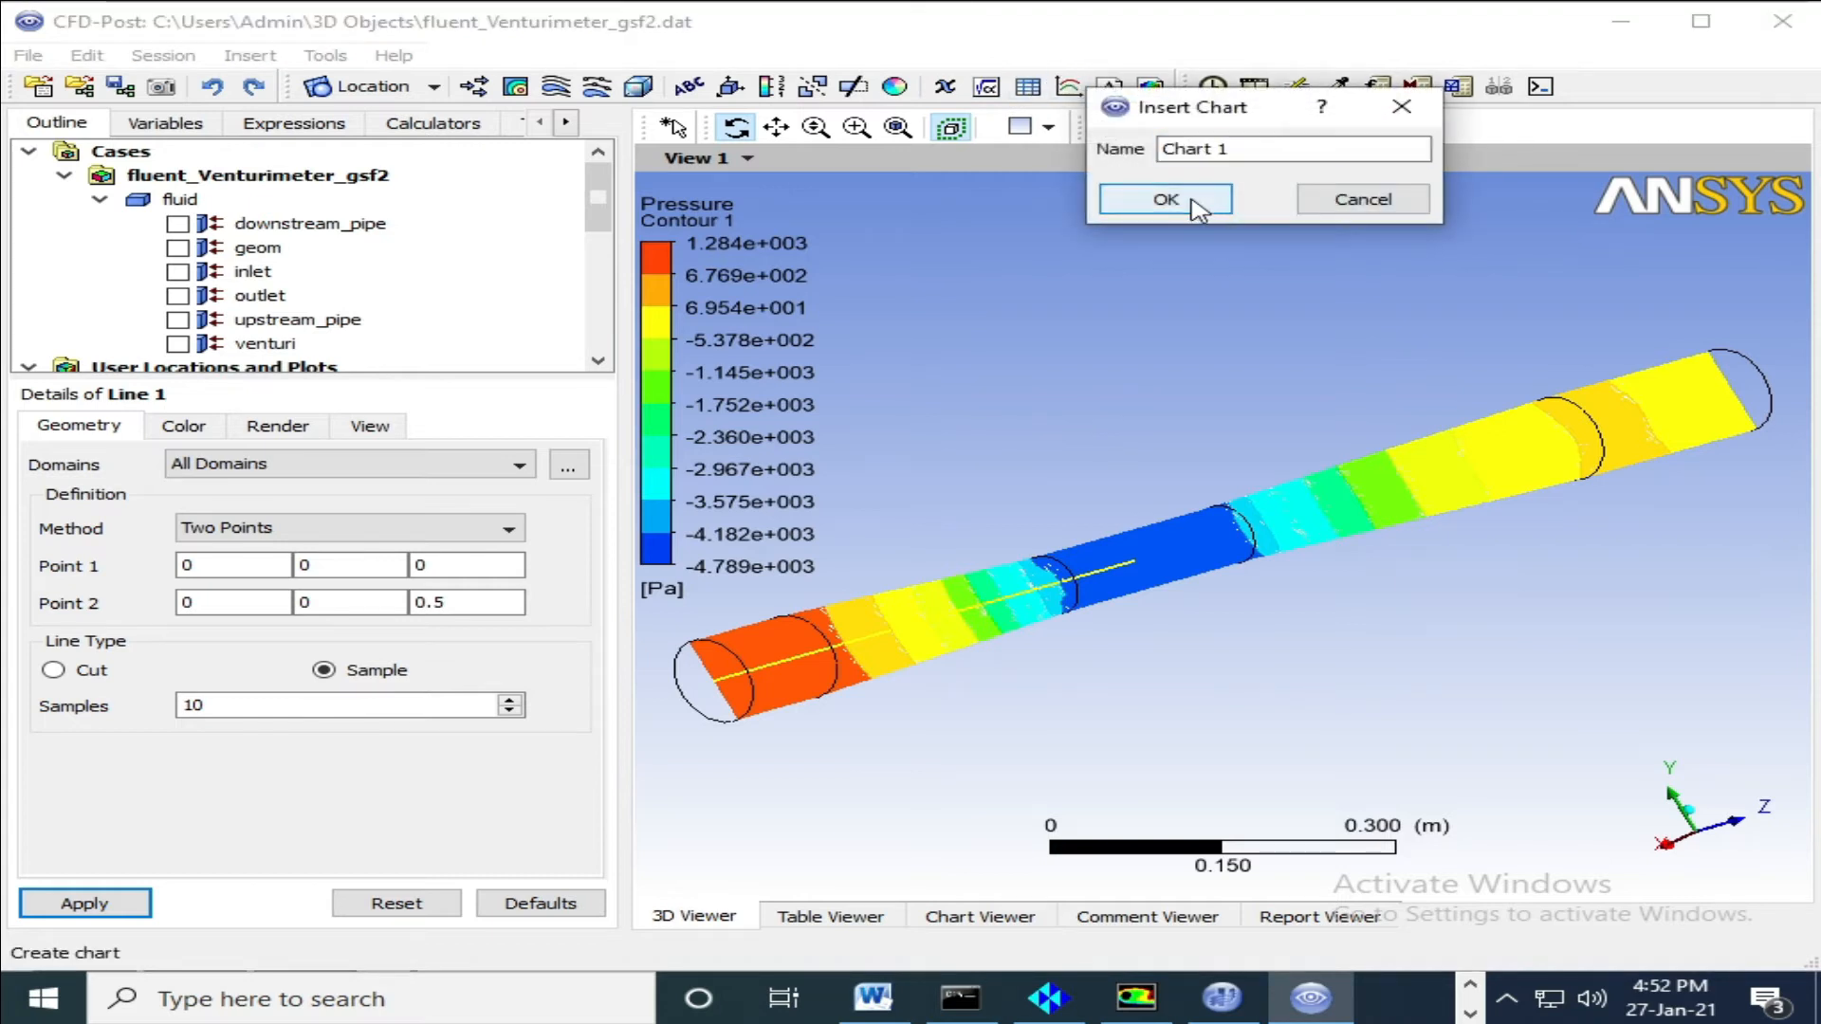
left_click(1193, 203)
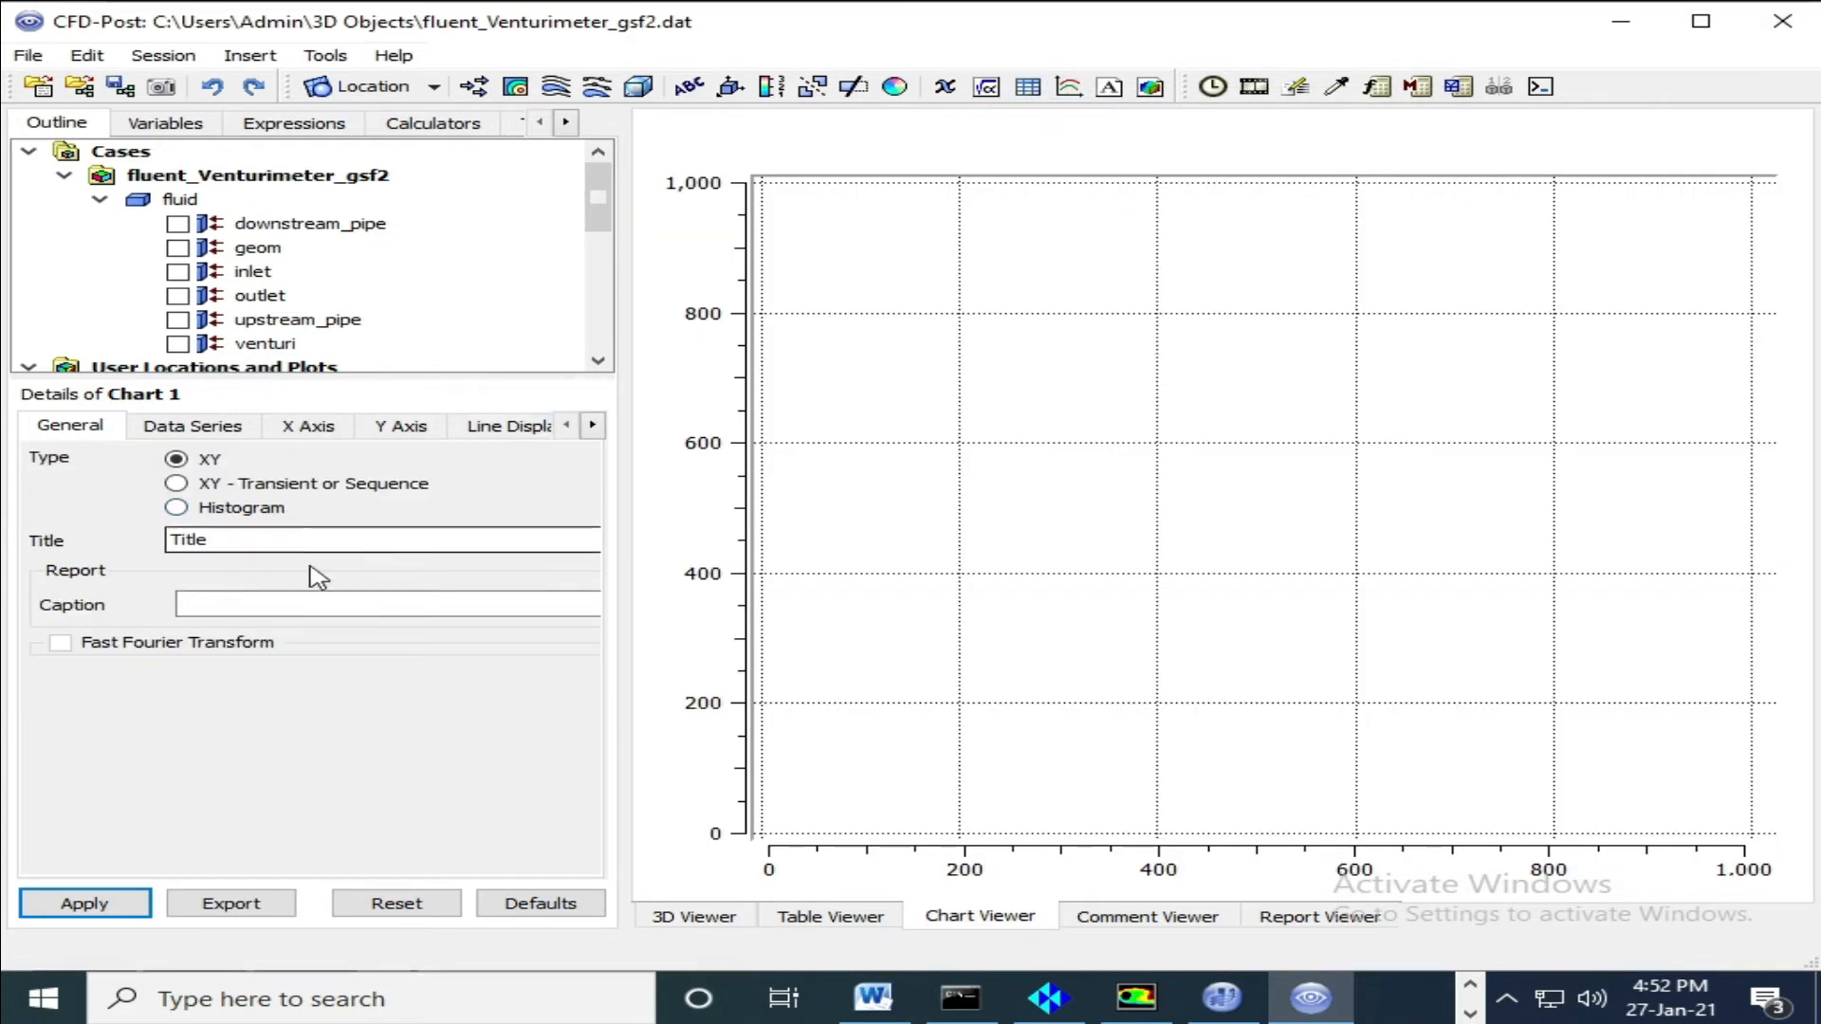
left_click(233, 428)
left_click(394, 750)
left_click(317, 785)
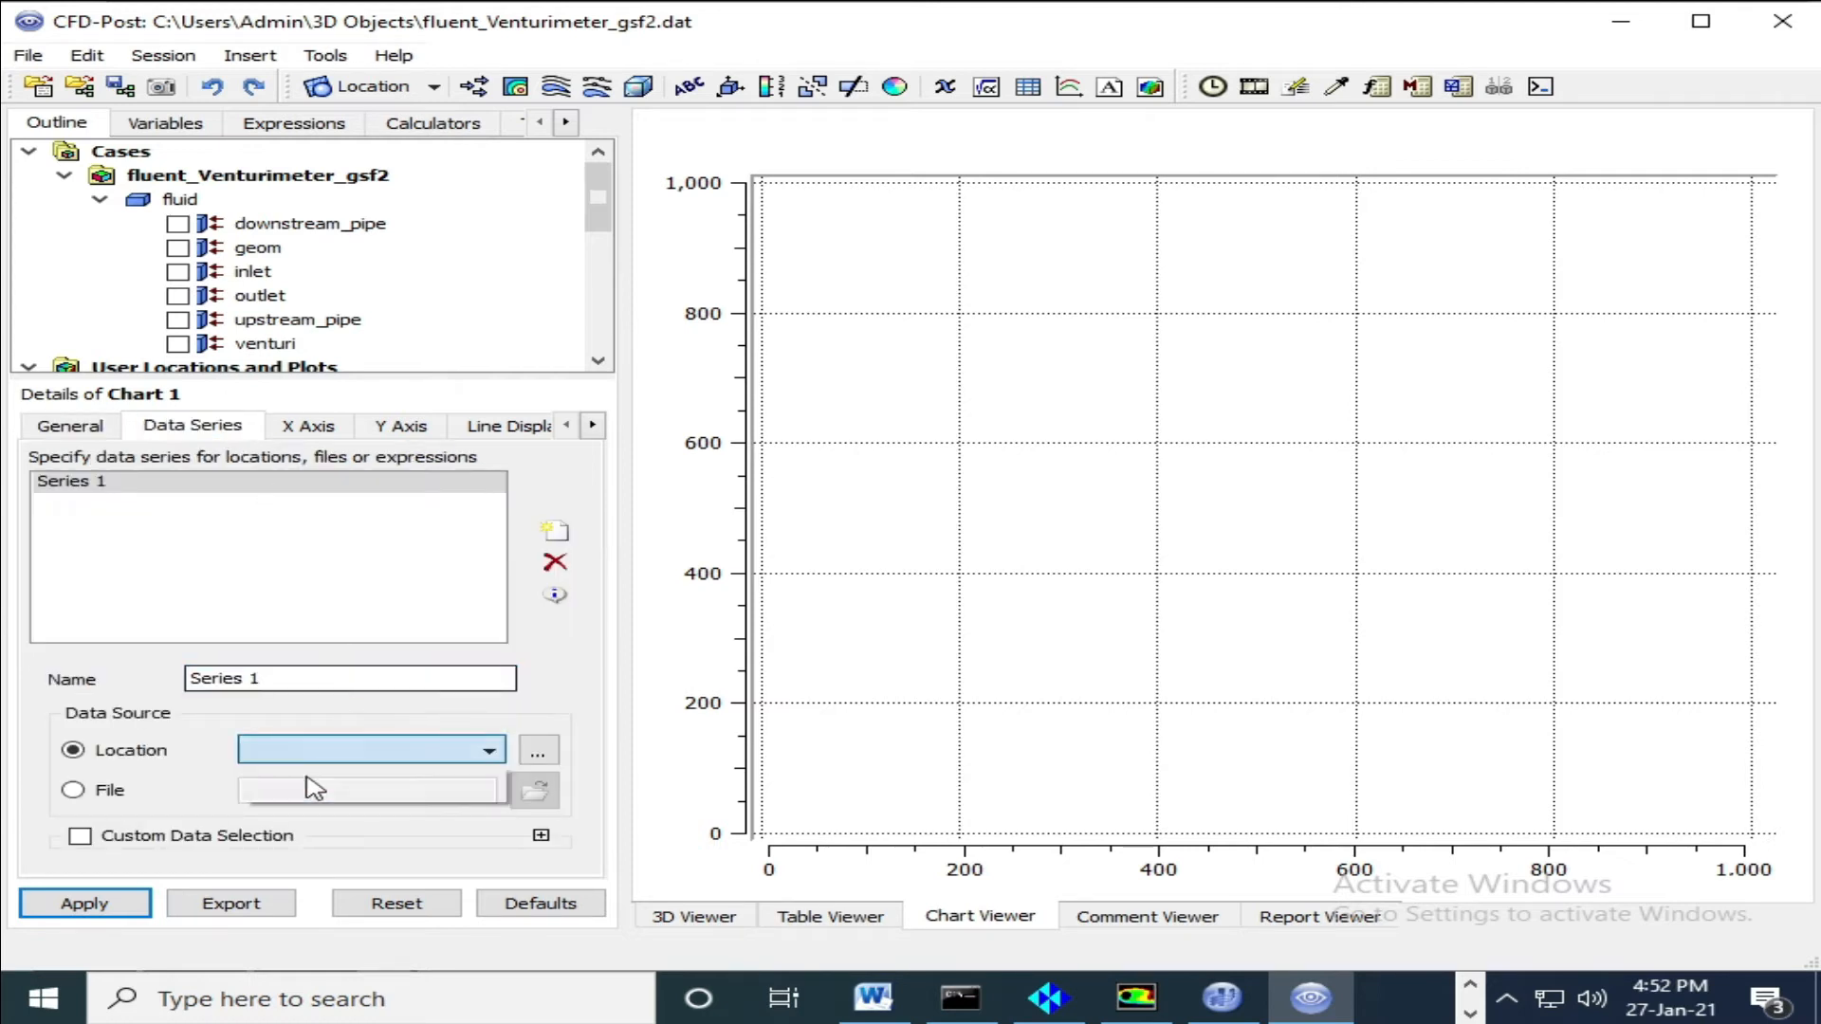
Plot Pressure on the chart's Y axis against Z on its X axis, with automatically determined ranges.
left_click(318, 426)
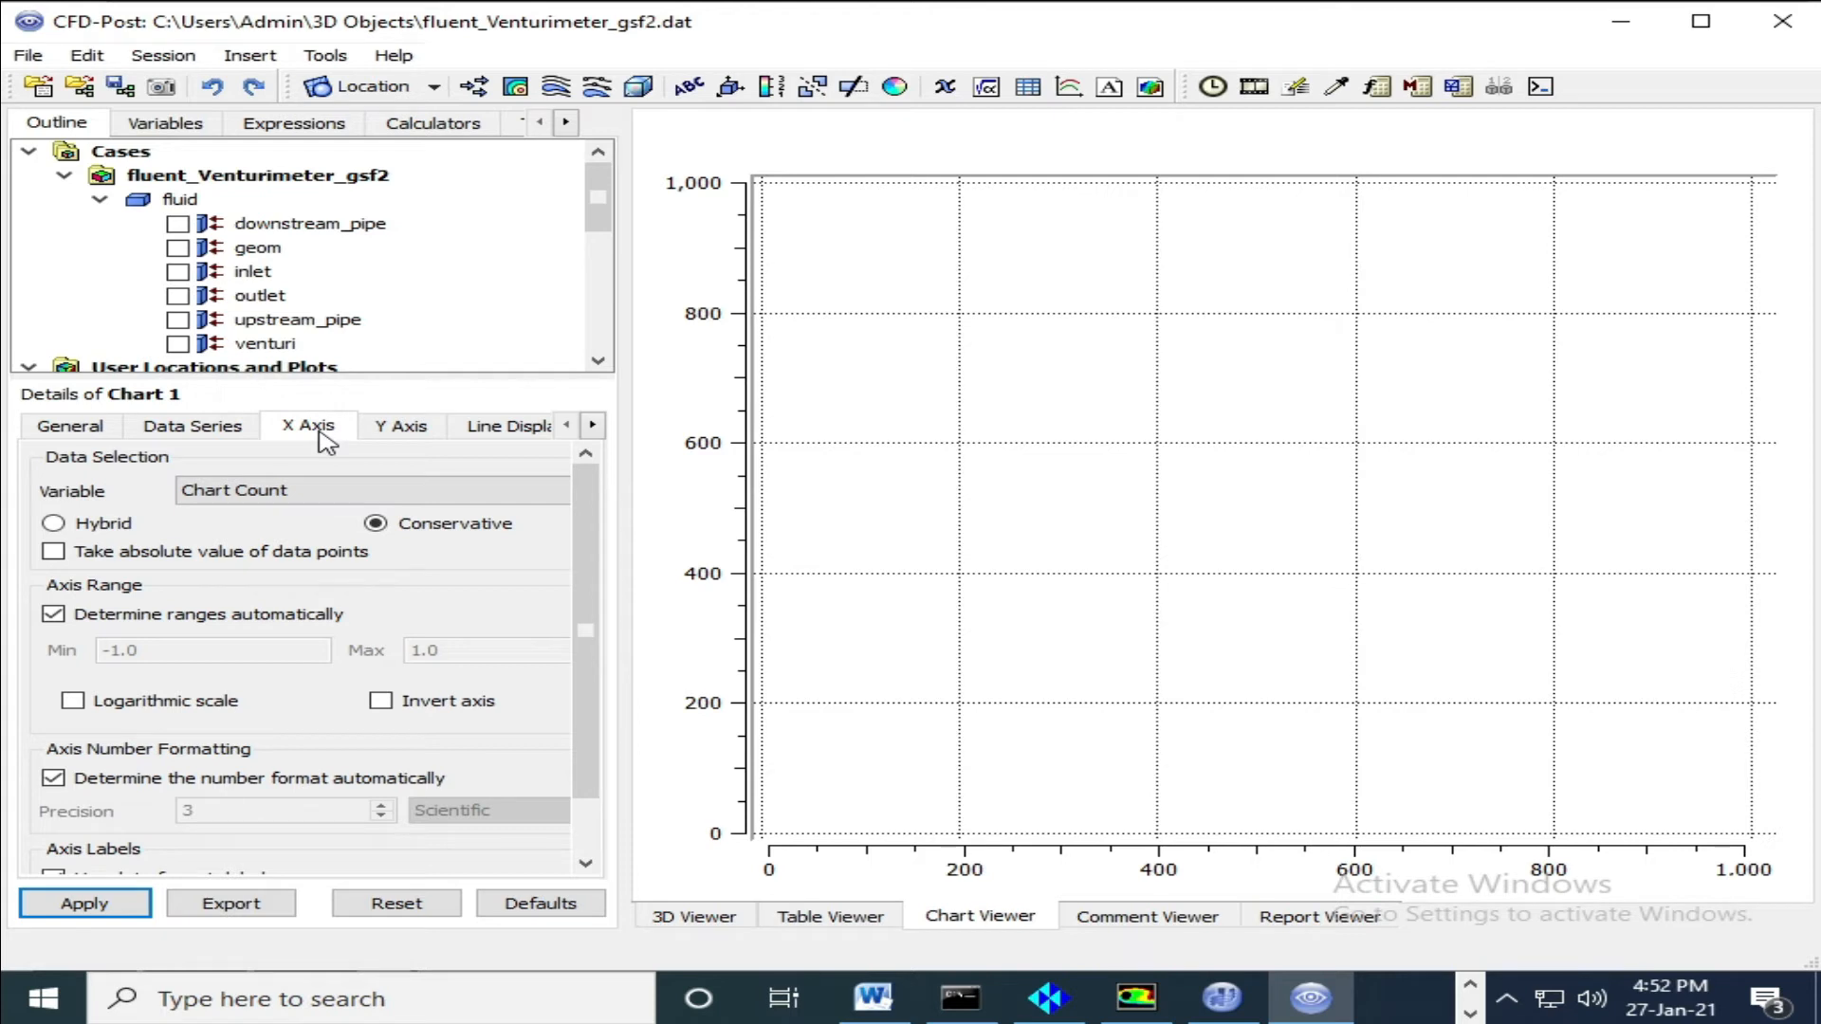
left_click(341, 493)
left_click_drag(609, 570, 626, 694)
left_click(351, 702)
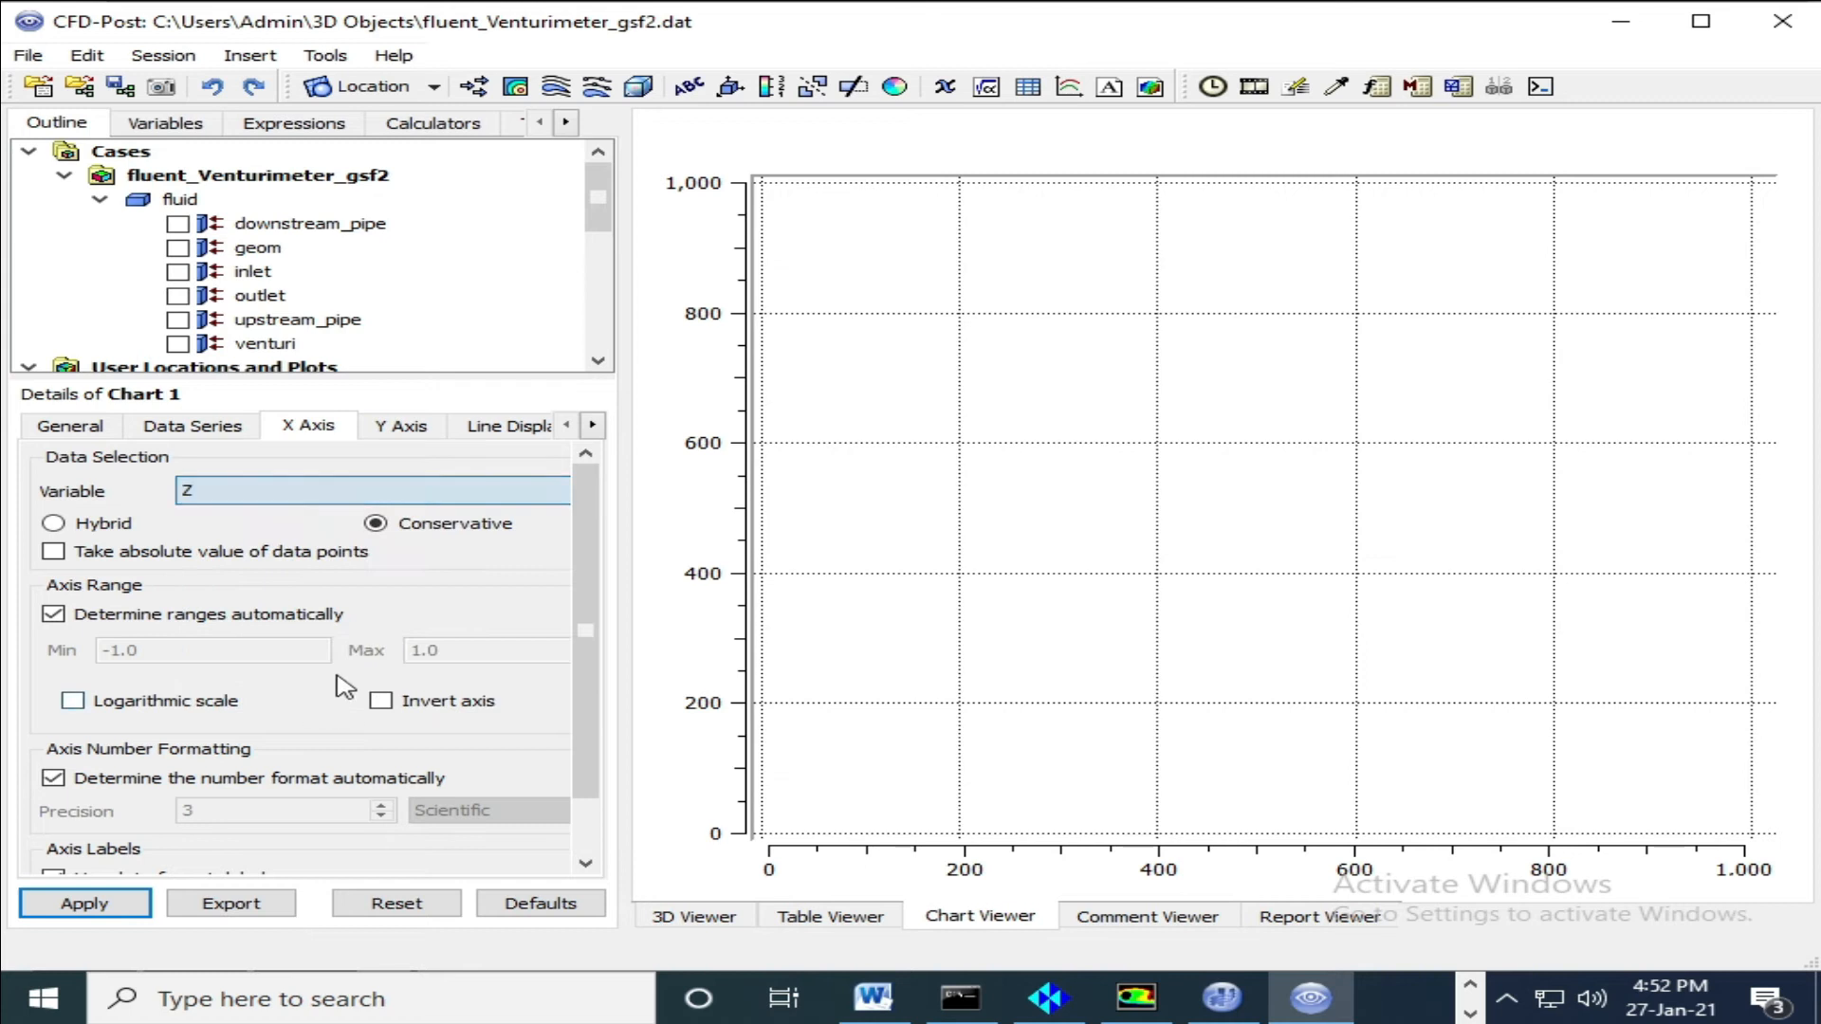
left_click(410, 429)
left_click(108, 900)
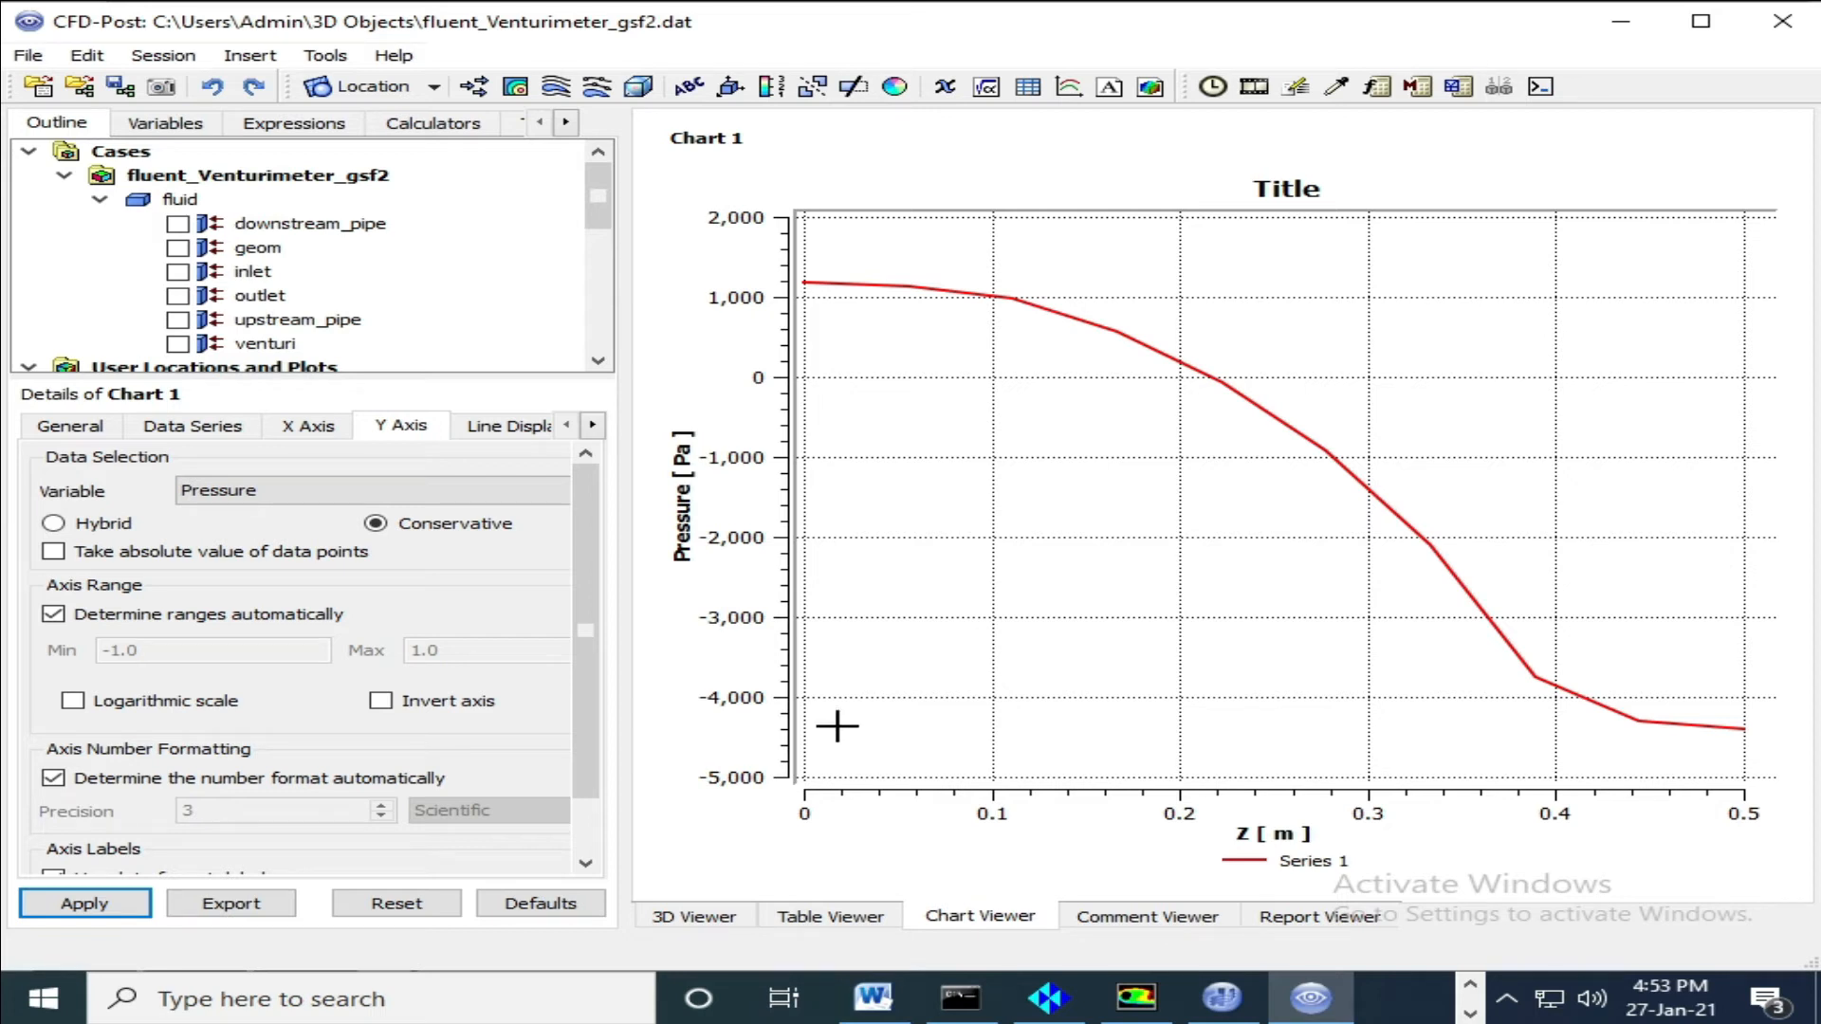
Export the chart data to the Desktop as a comma separated values file named "pressure drop".
left_click(245, 909)
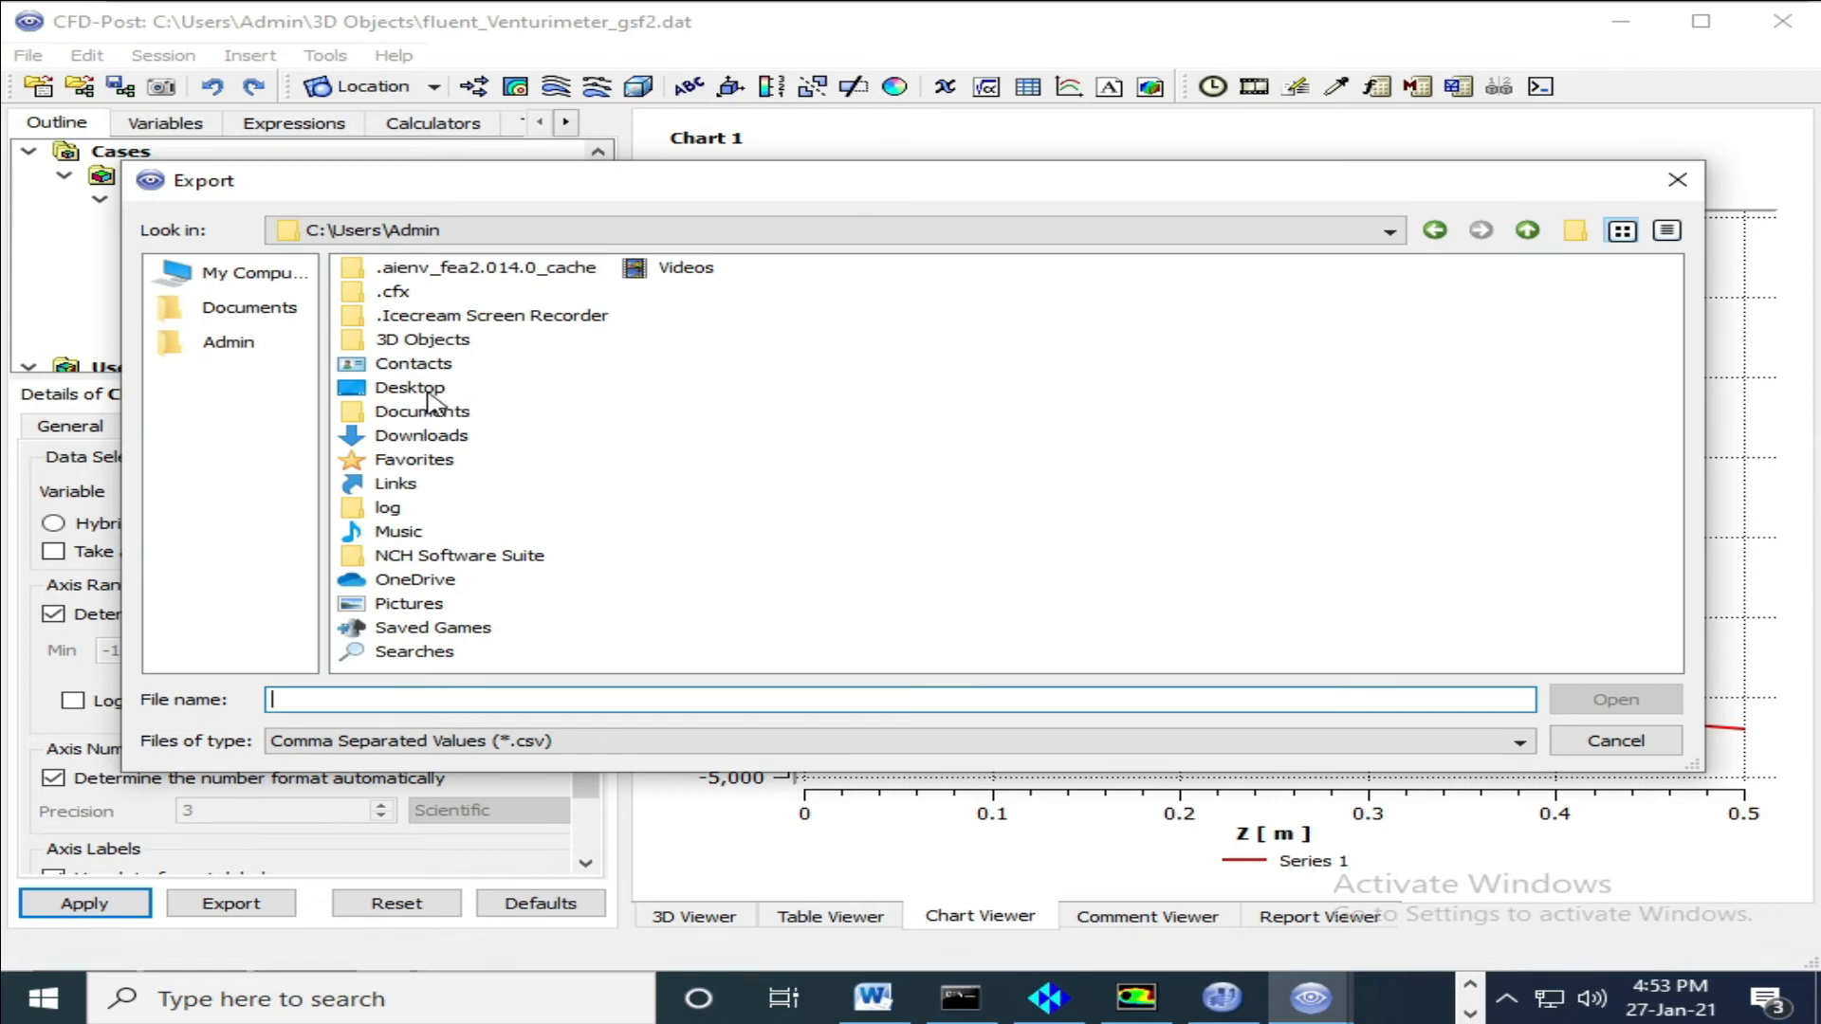
double_click(409, 388)
left_click(1032, 698)
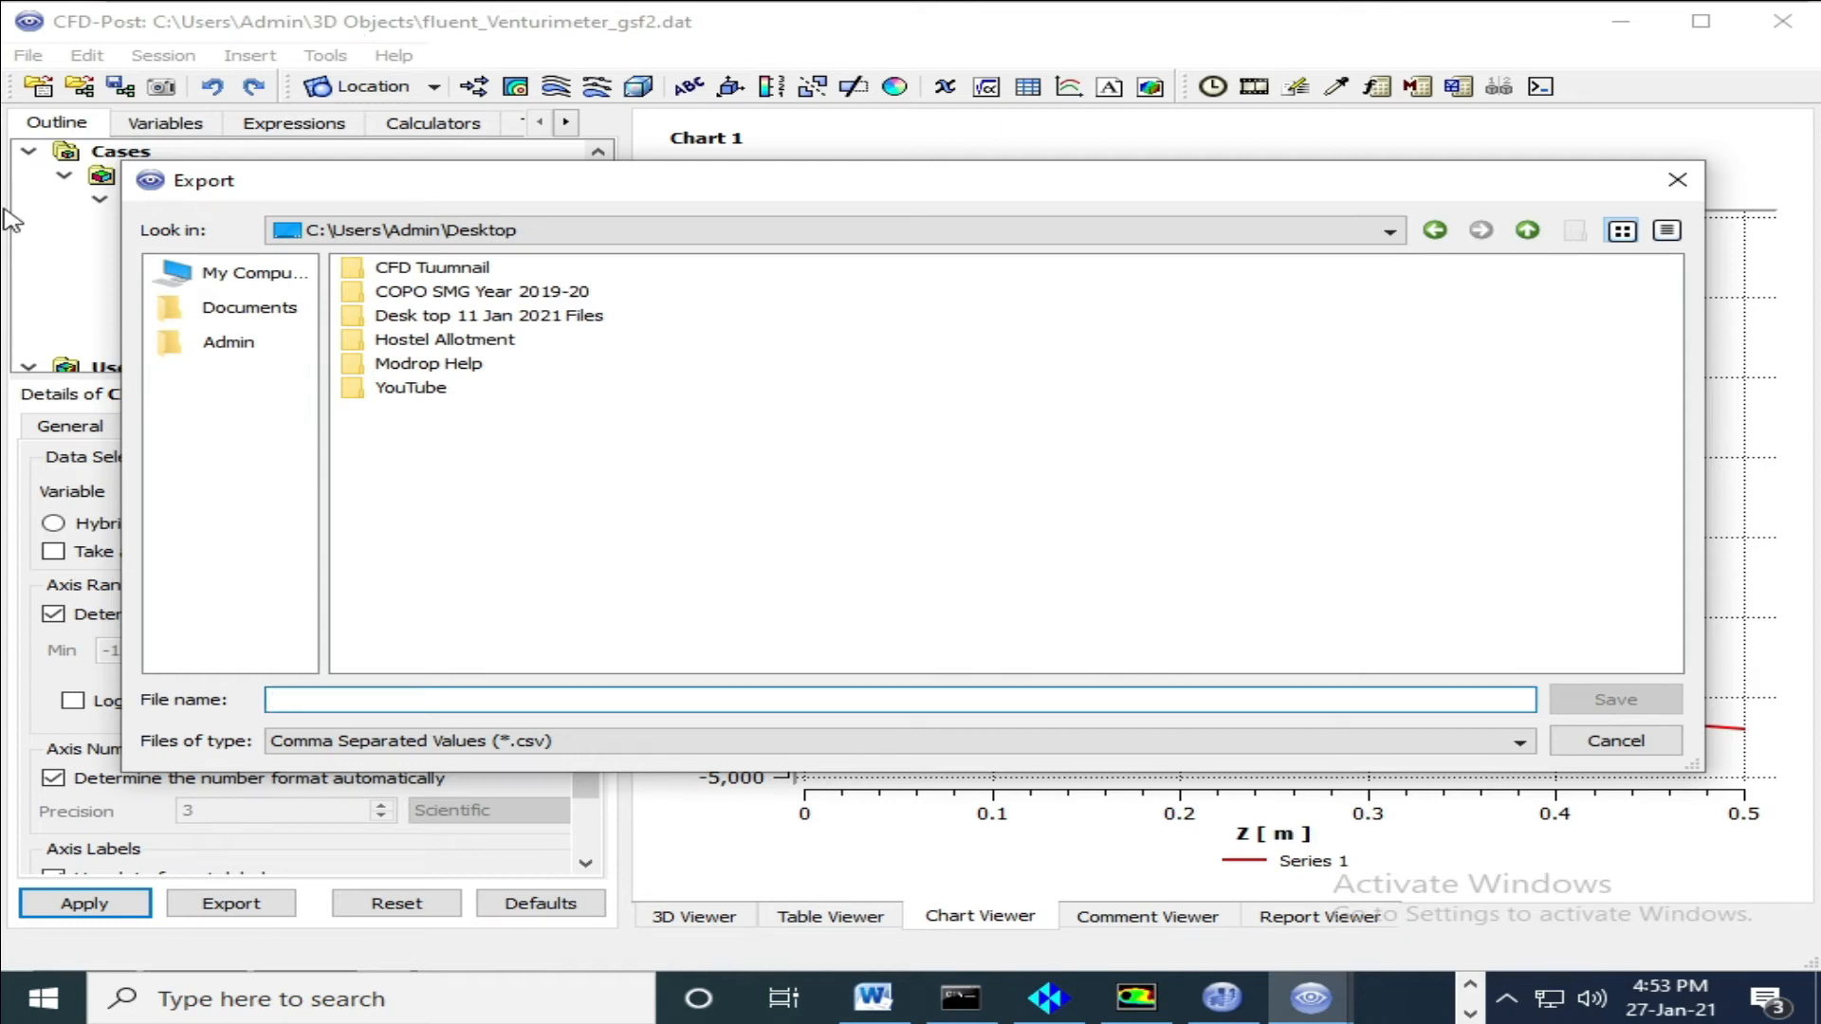
type("pl")
type("essure drop")
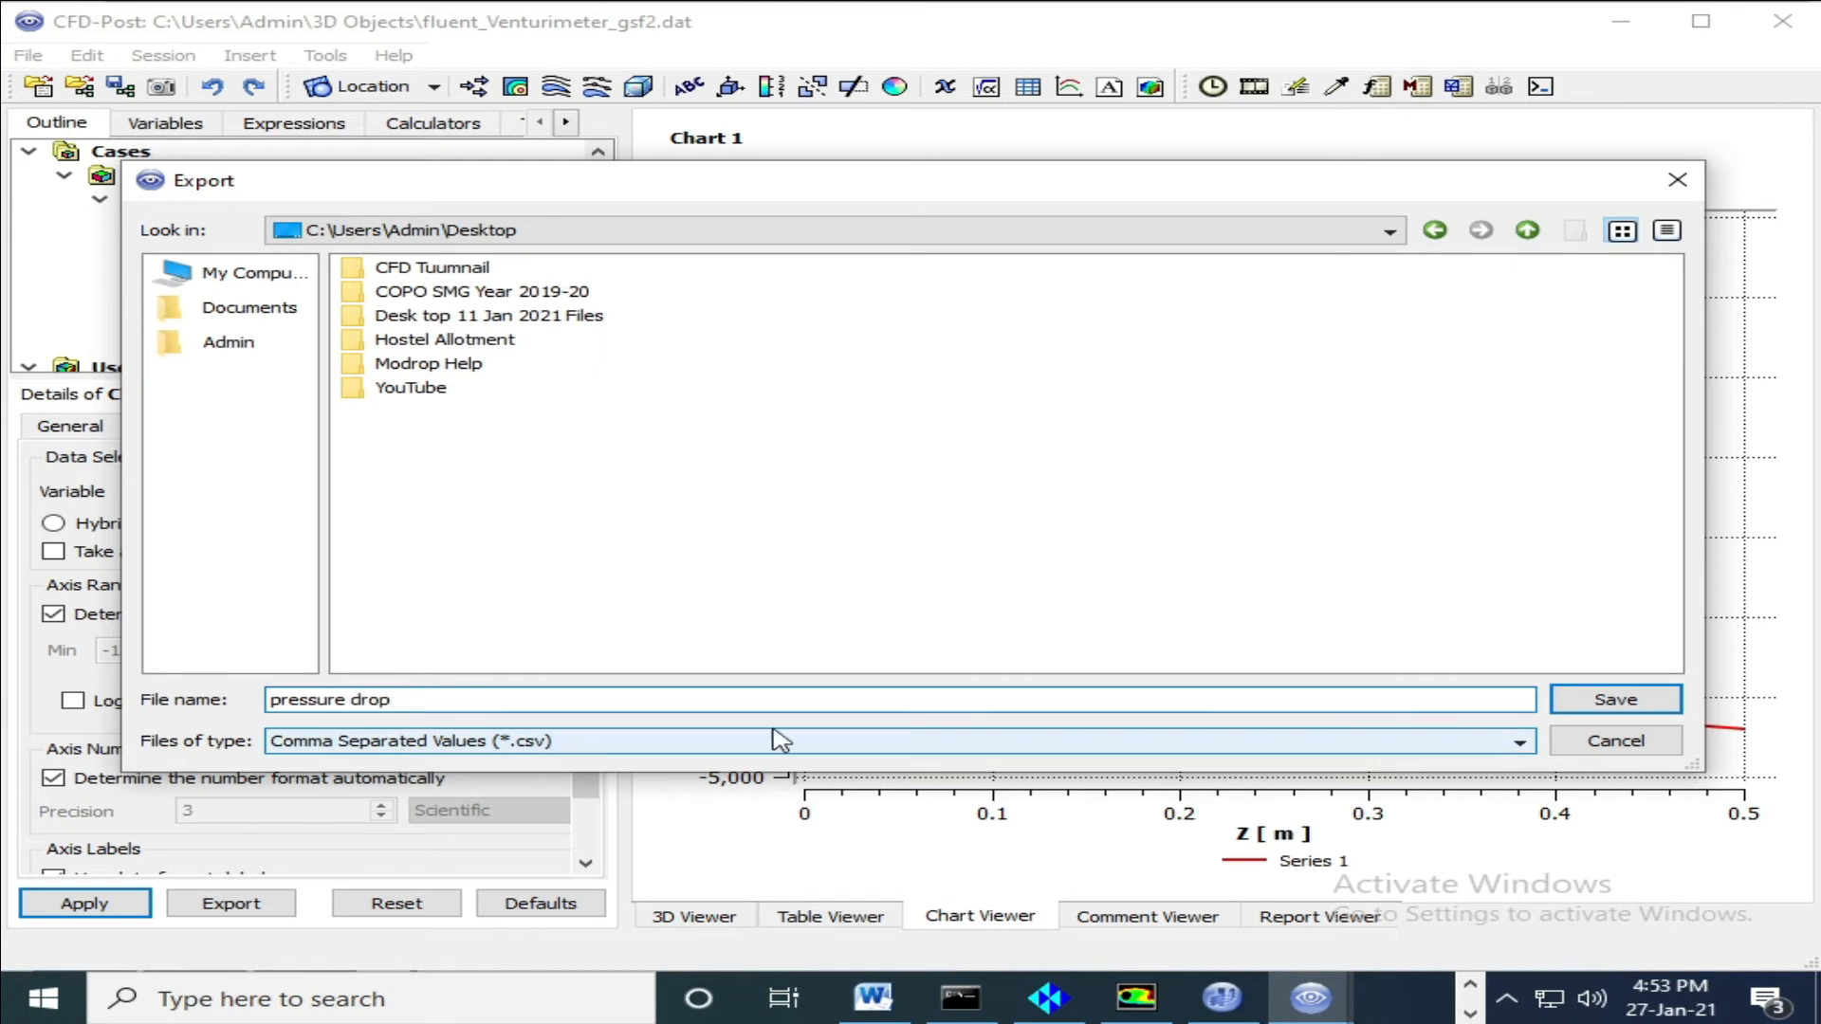
left_click(1650, 700)
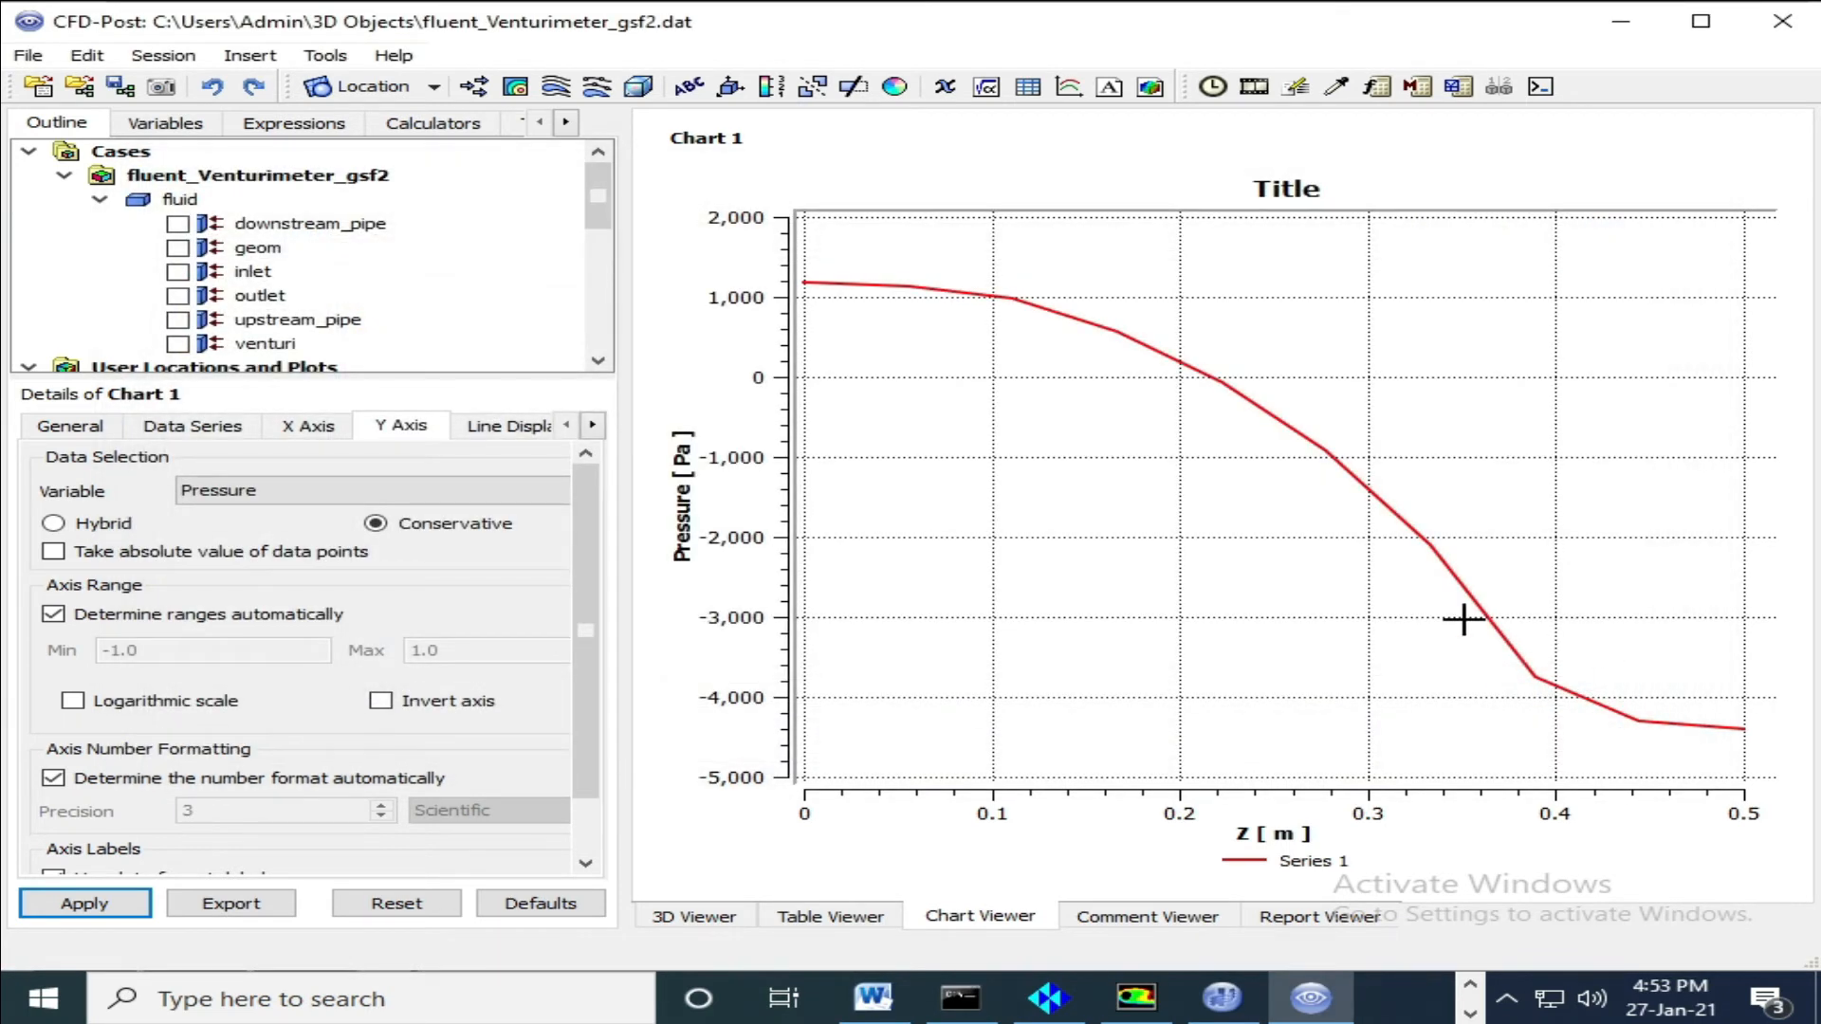
Open the exported pressure drop file from the desktop in Excel and examine the pressure at Z = 0.5 m.
left_click(1623, 25)
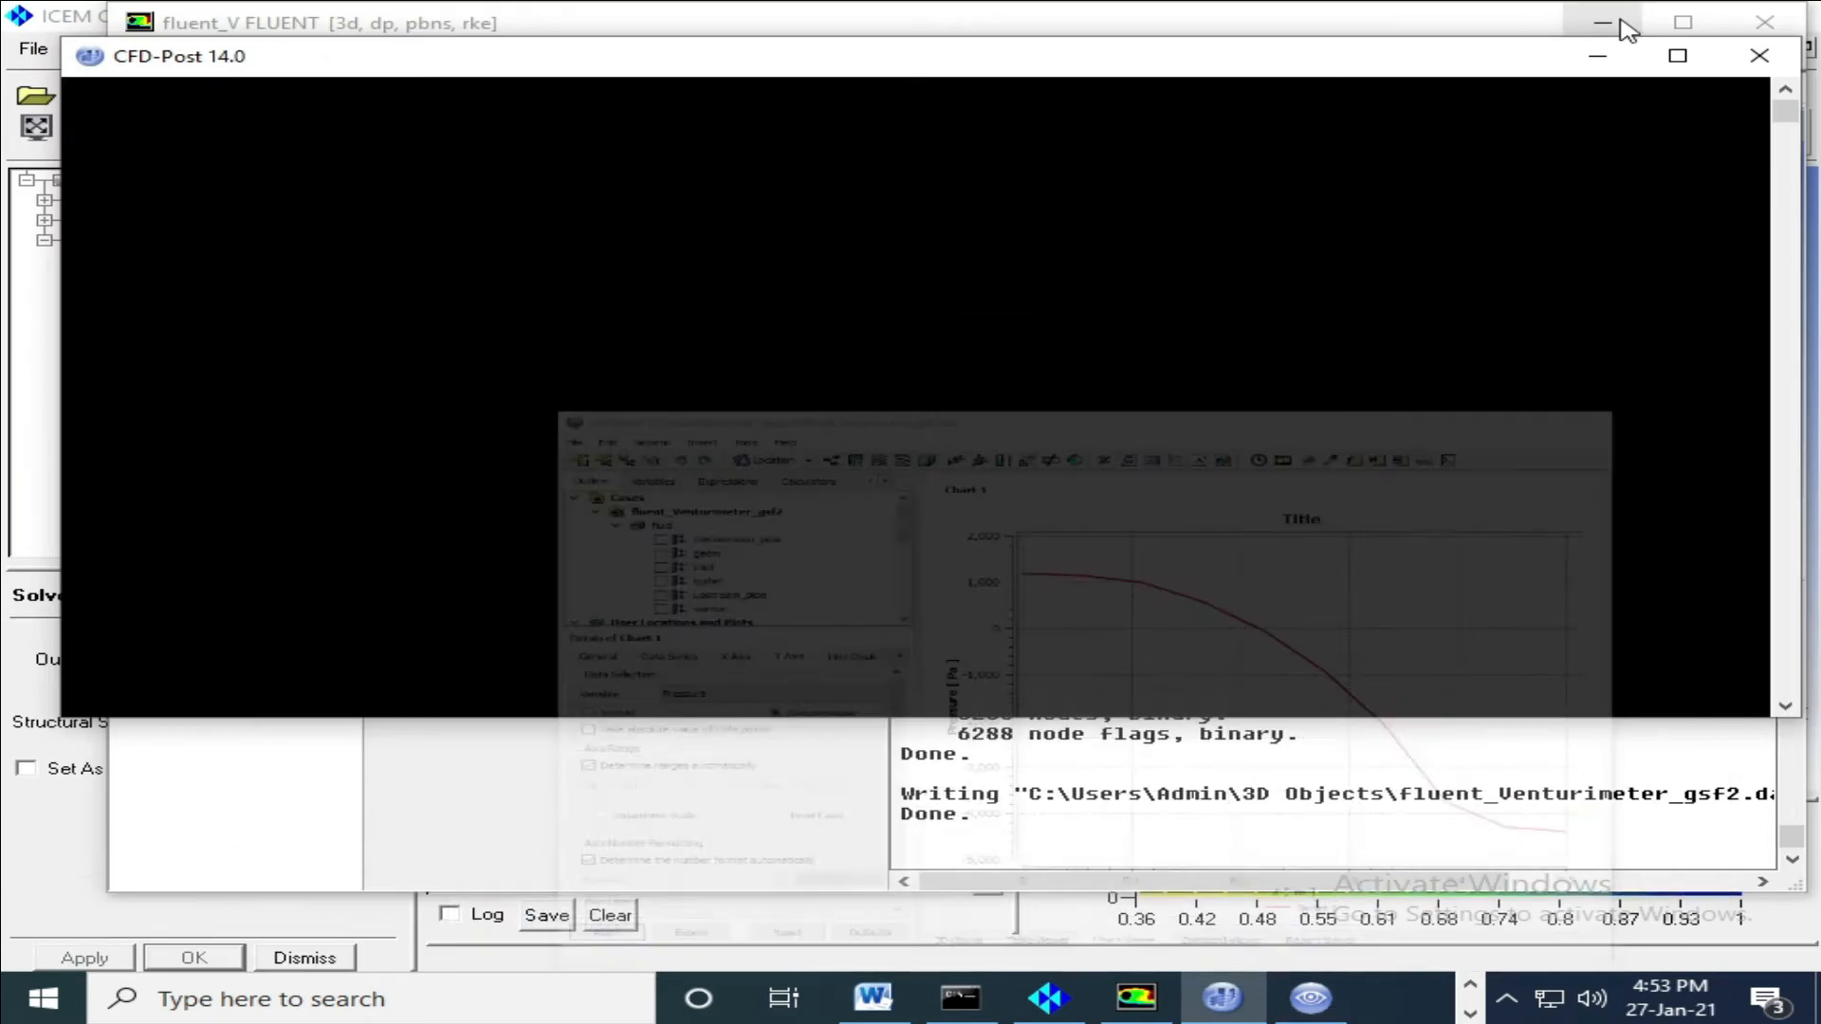
left_click(1597, 56)
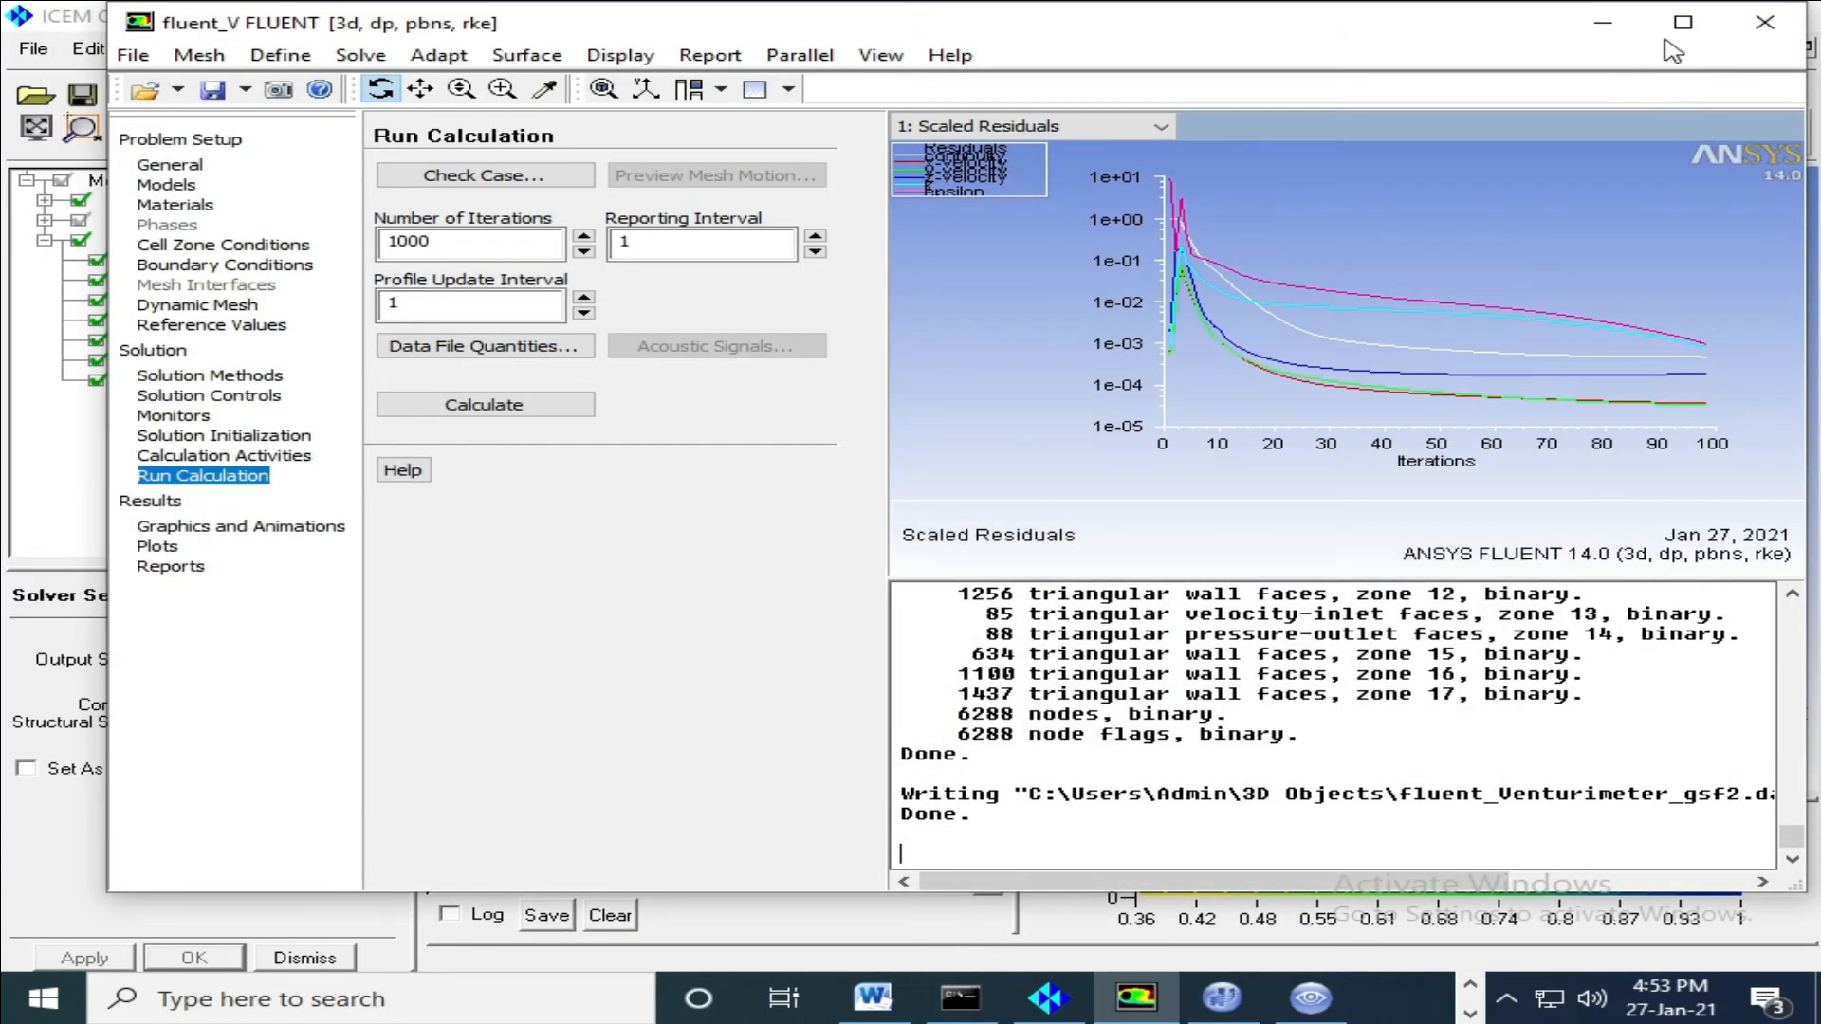
left_click(1602, 21)
left_click(1617, 15)
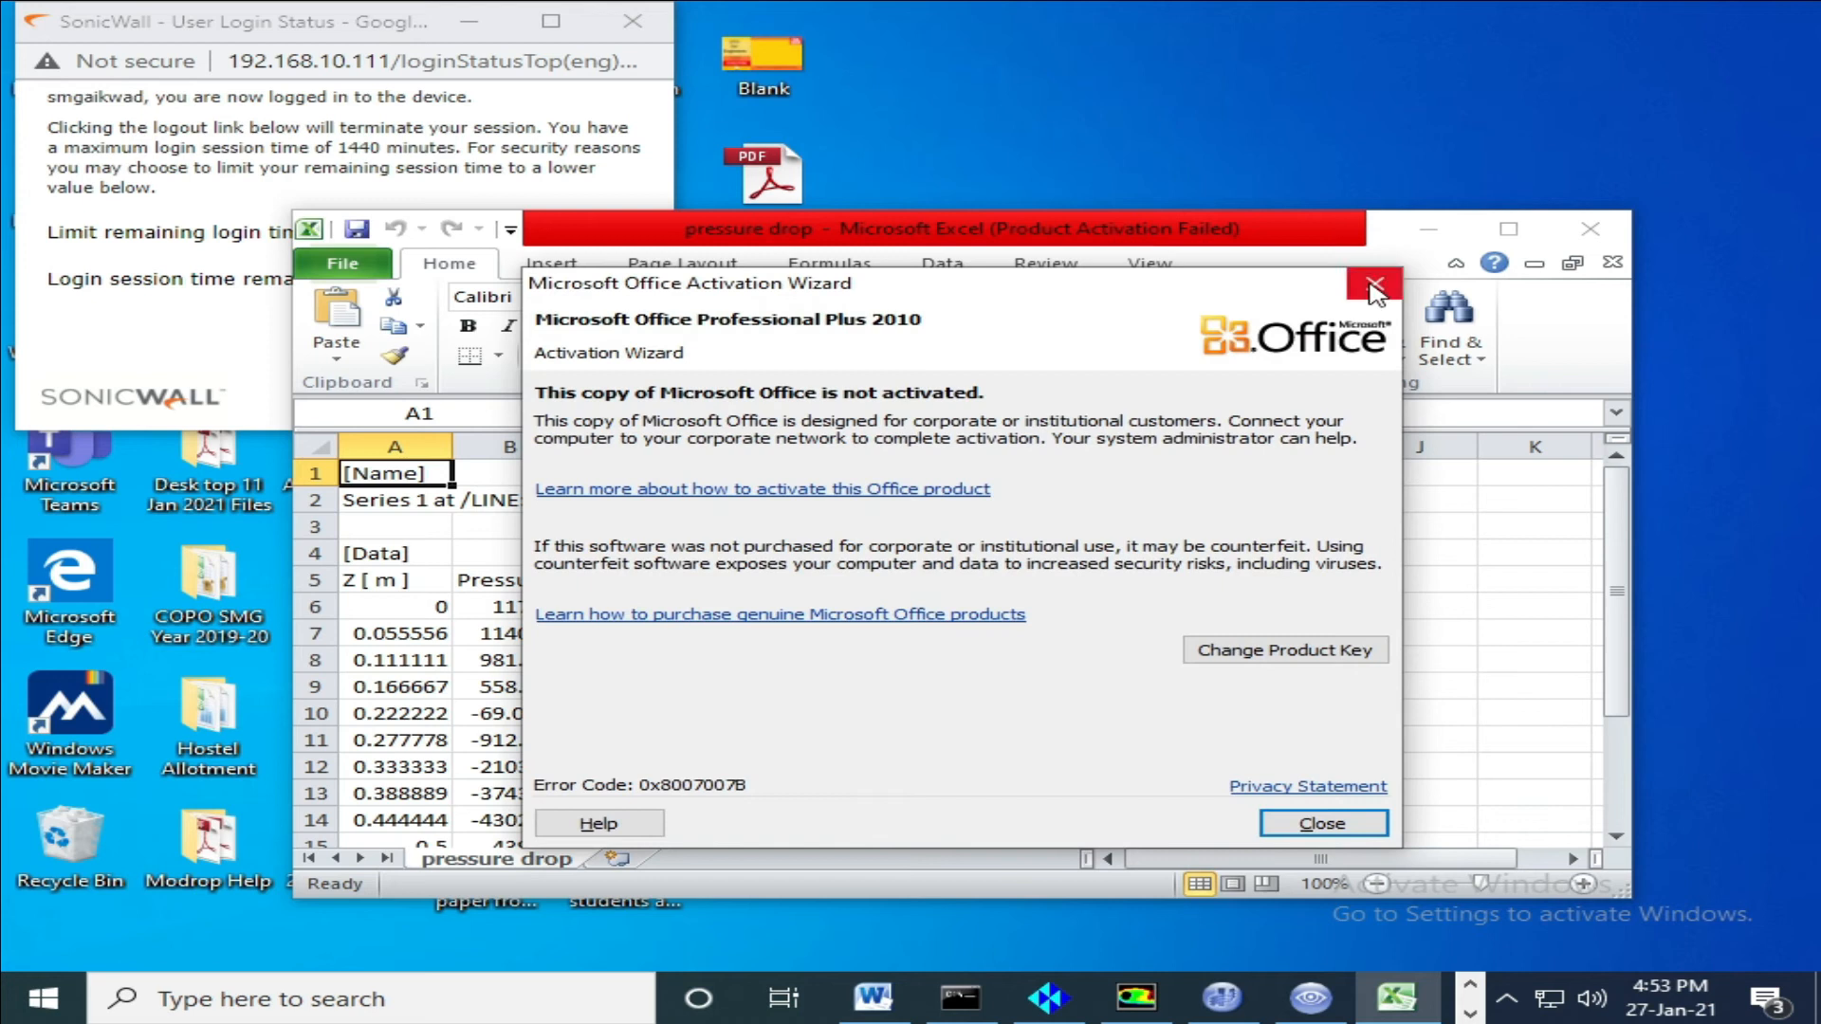
left_click(1375, 287)
left_click(1508, 228)
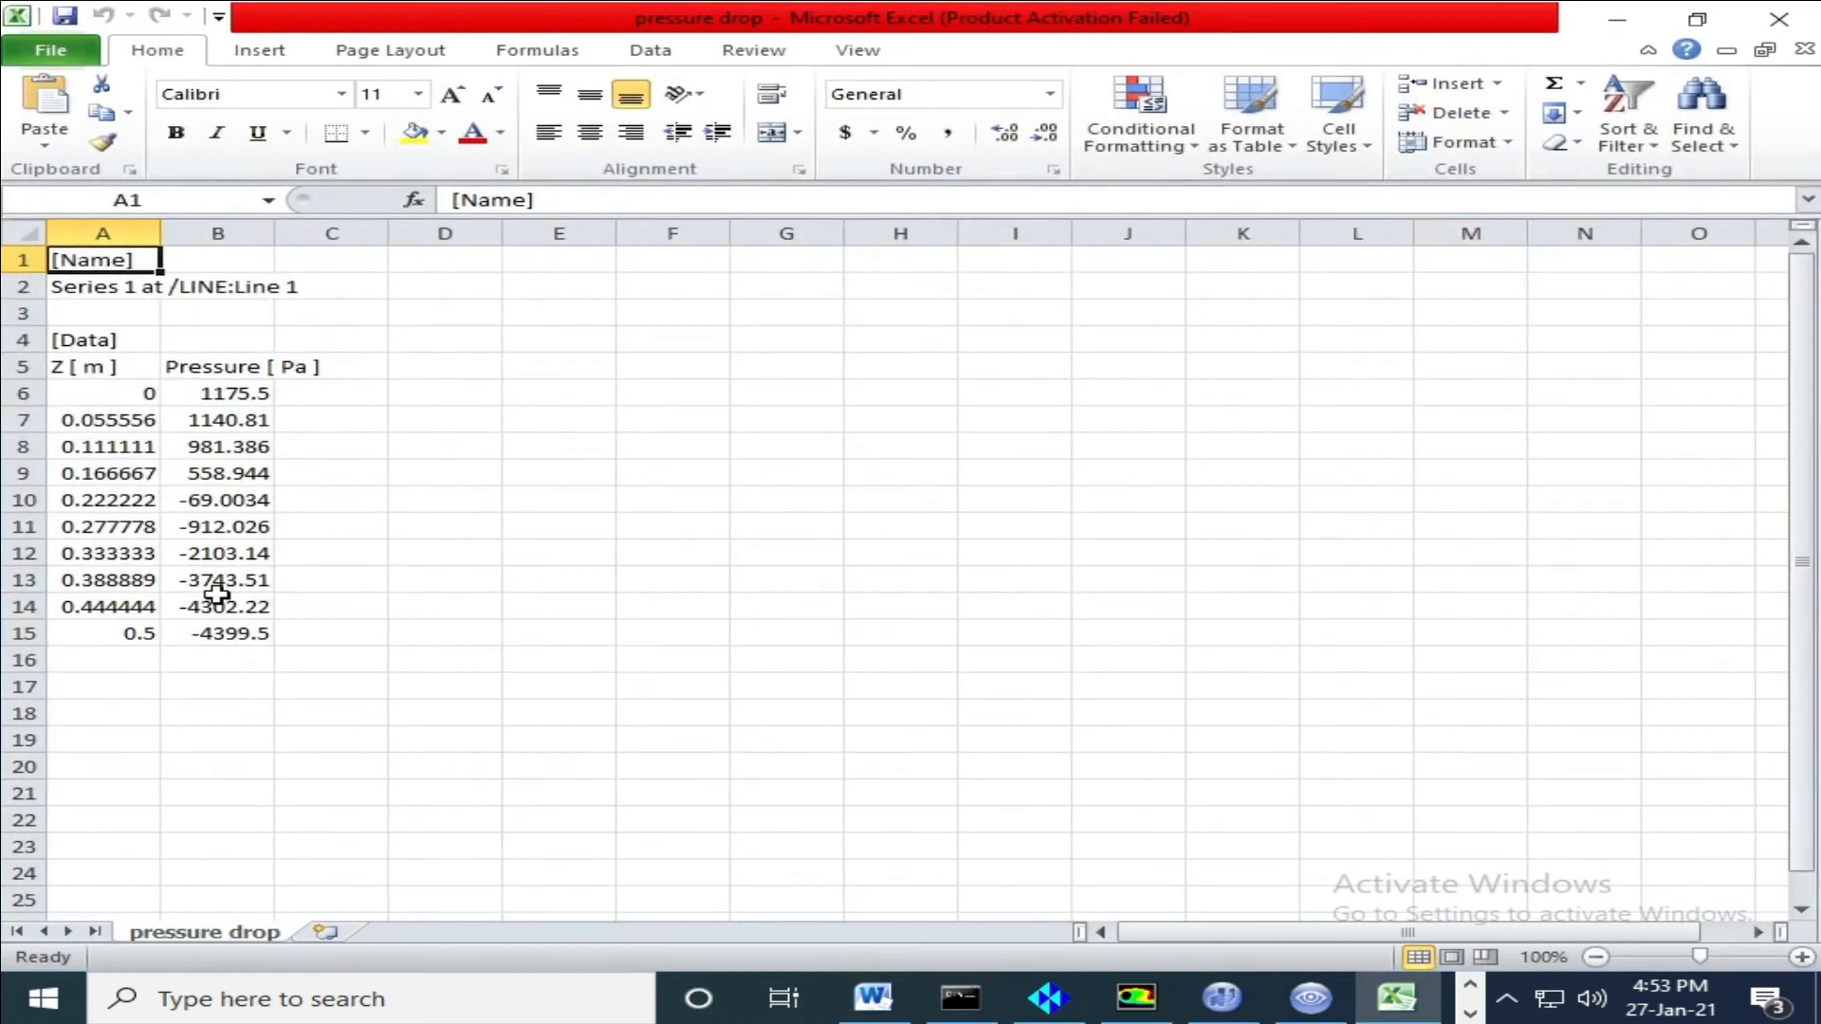
left_click(244, 638)
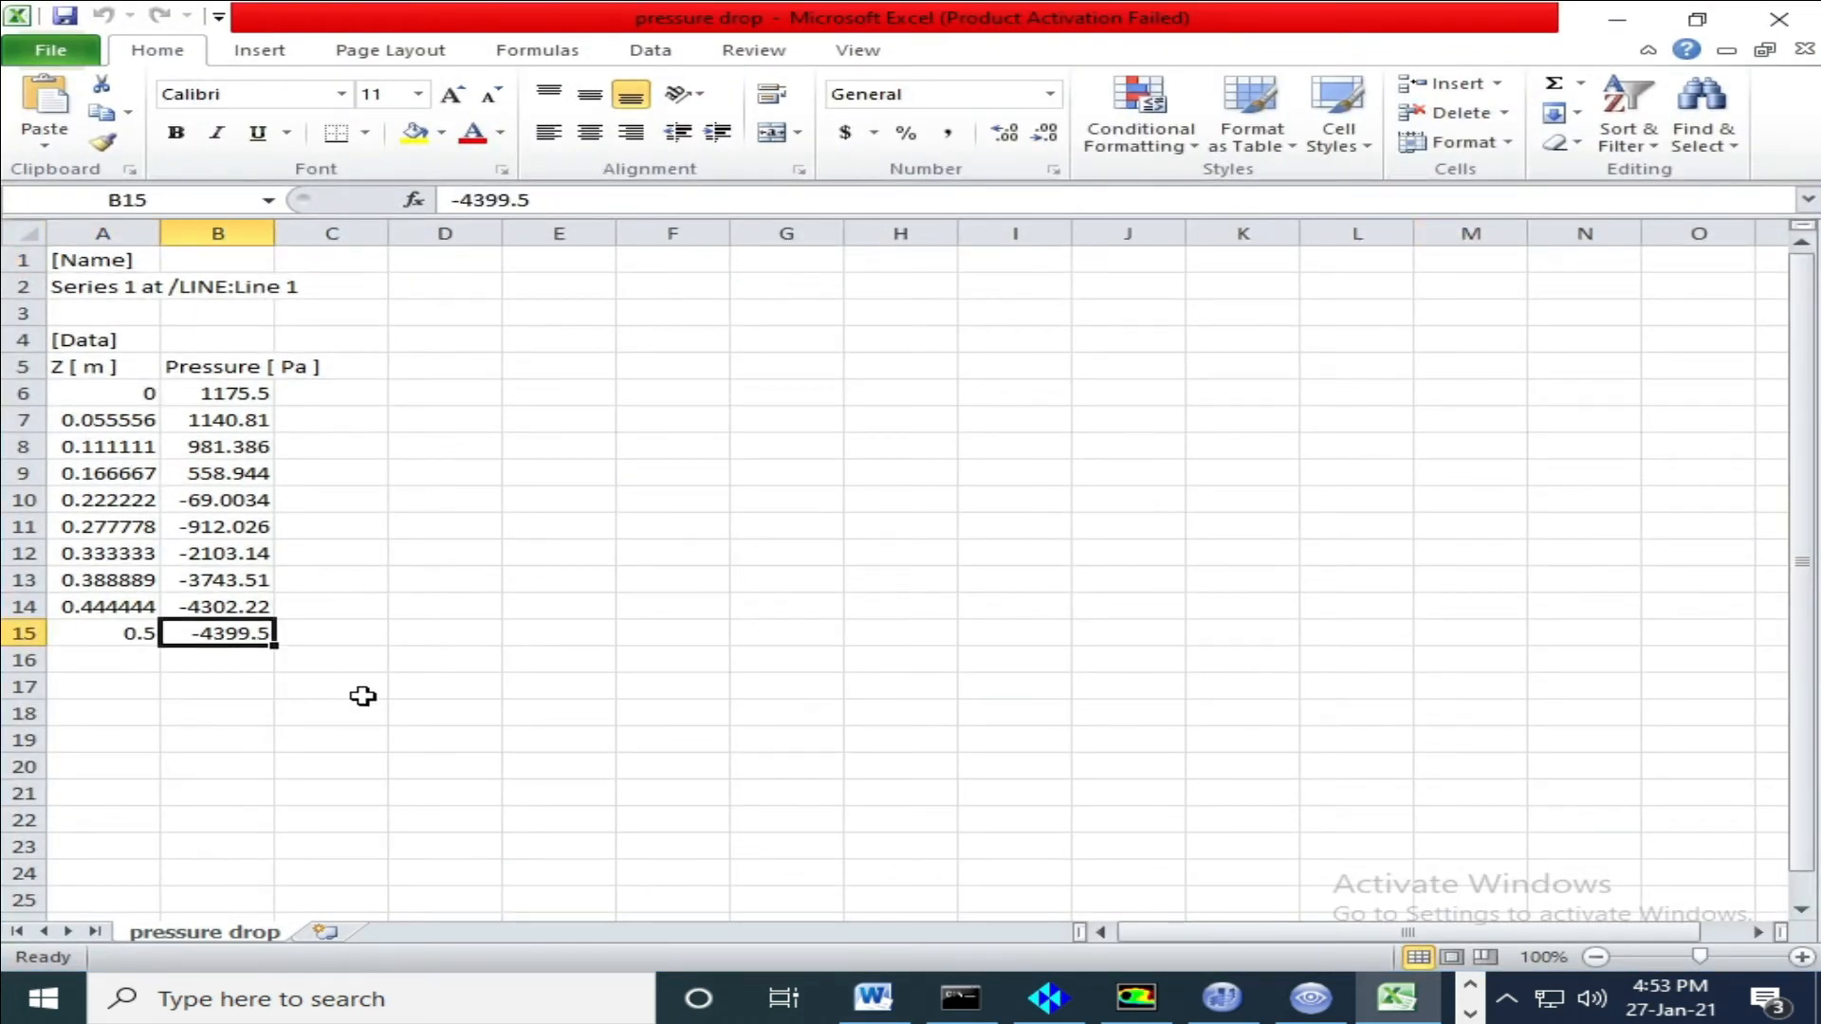
left_click(343, 638)
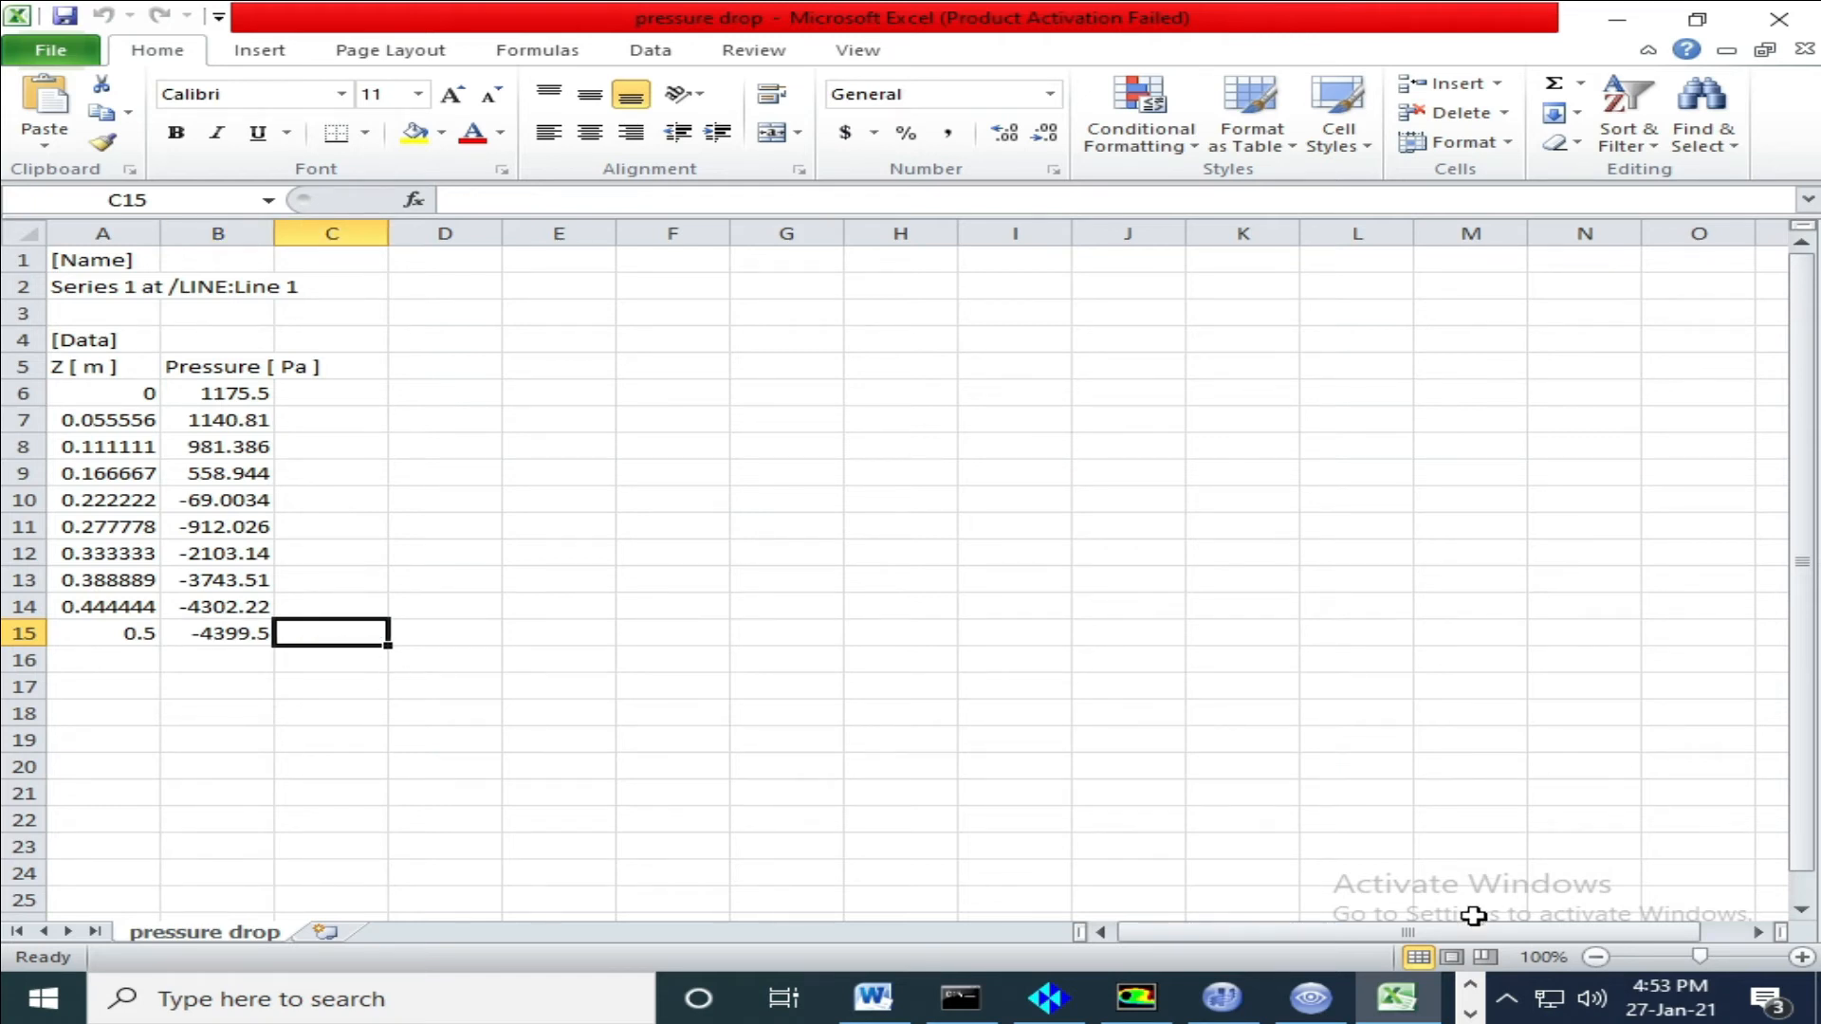
Switch back to CFD-Post and view the pressure contour and Line 1 in 3D.
left_click(1155, 1005)
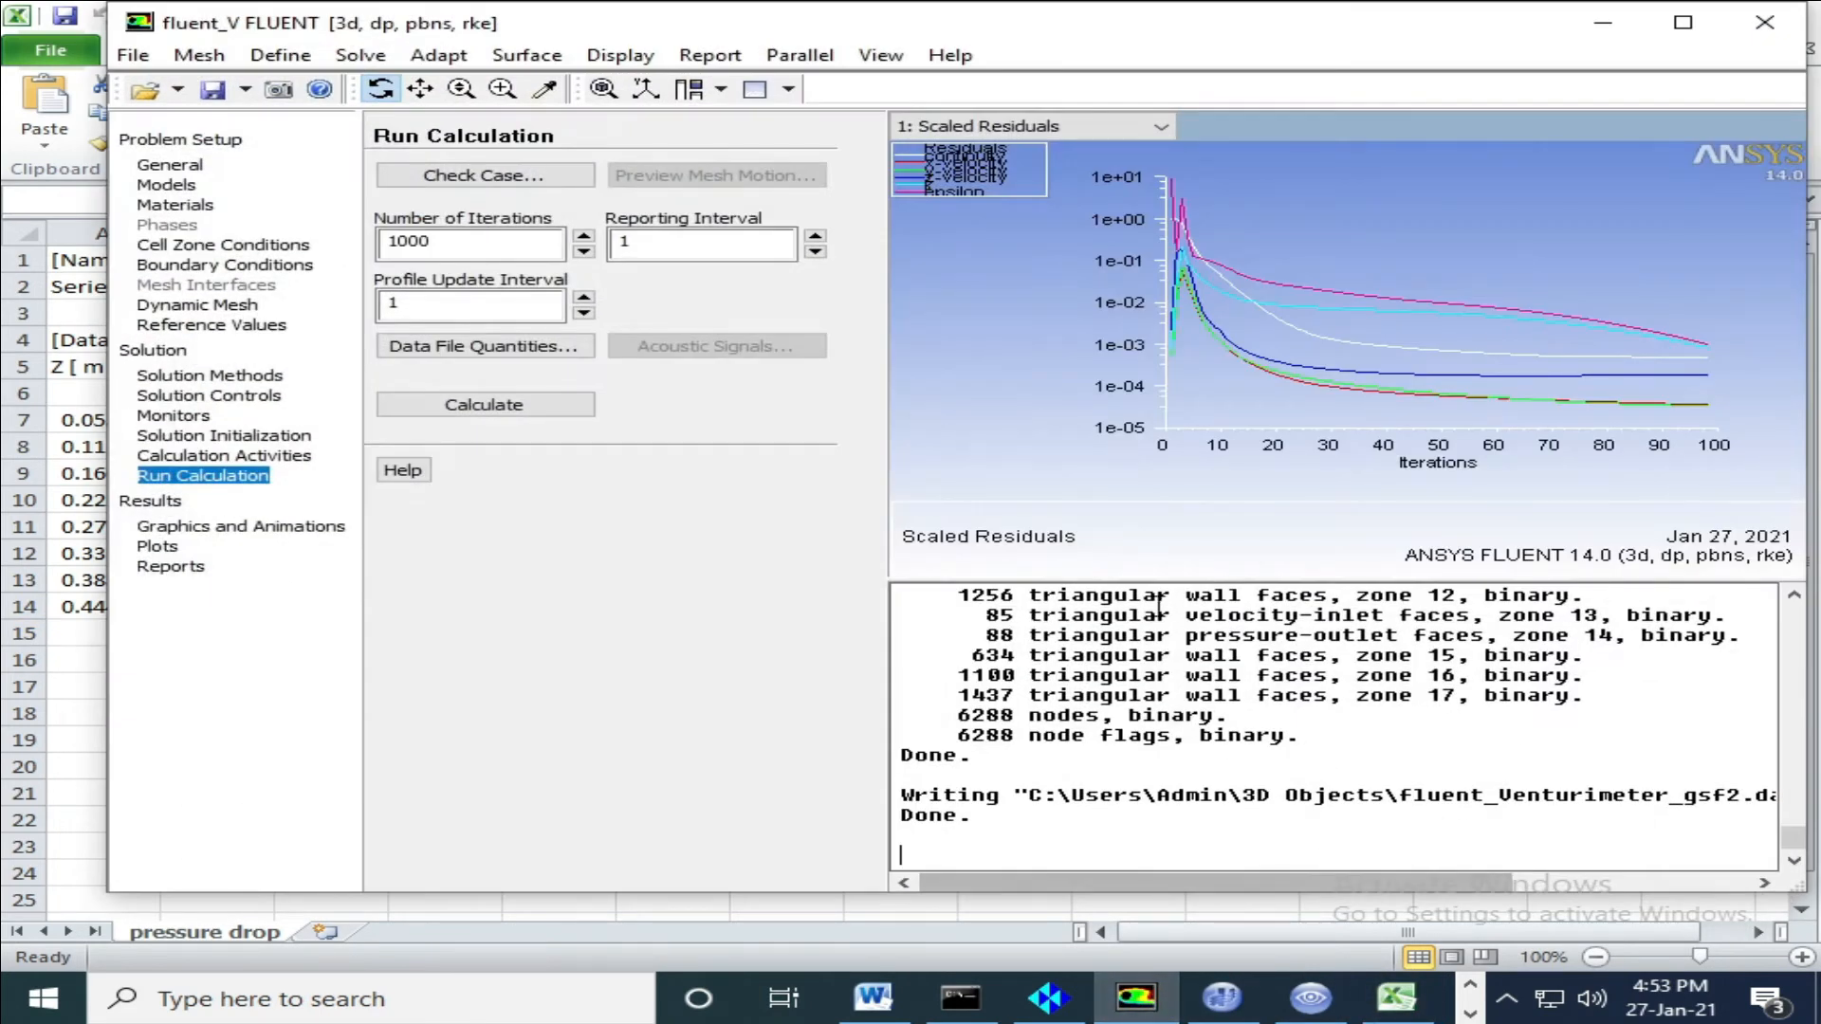
left_click(1311, 997)
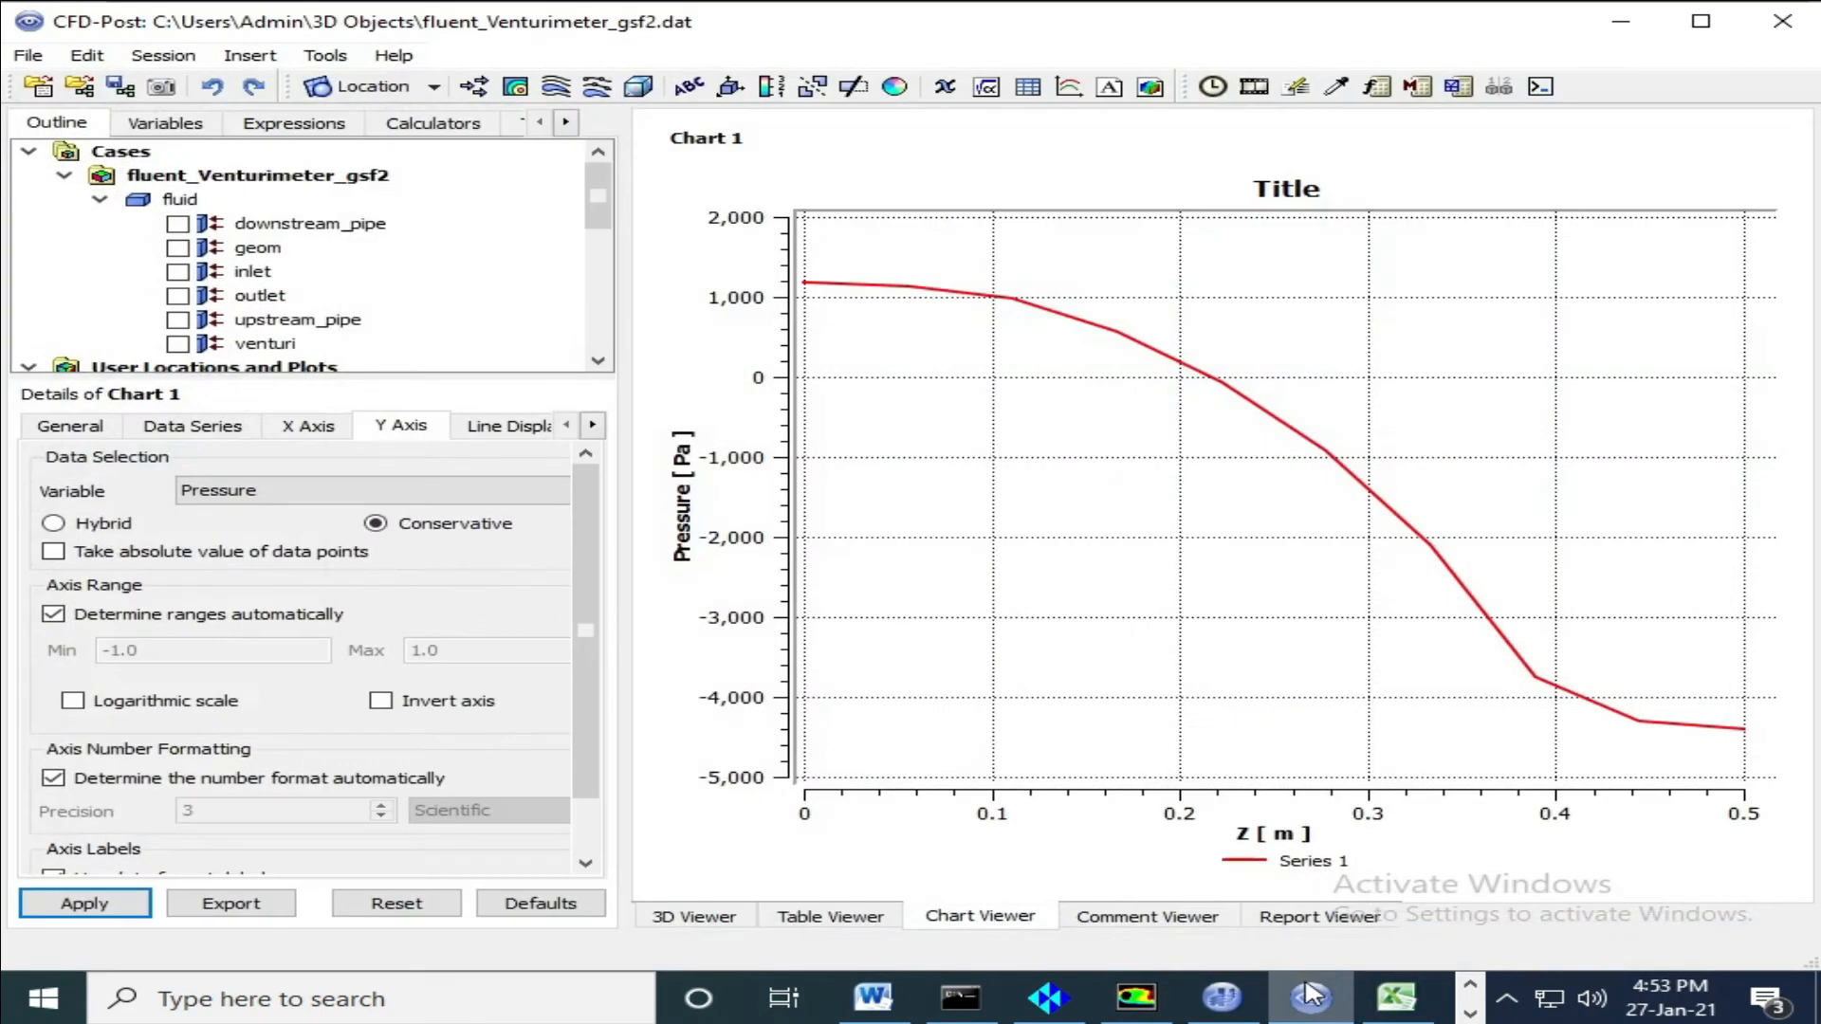
left_click(702, 917)
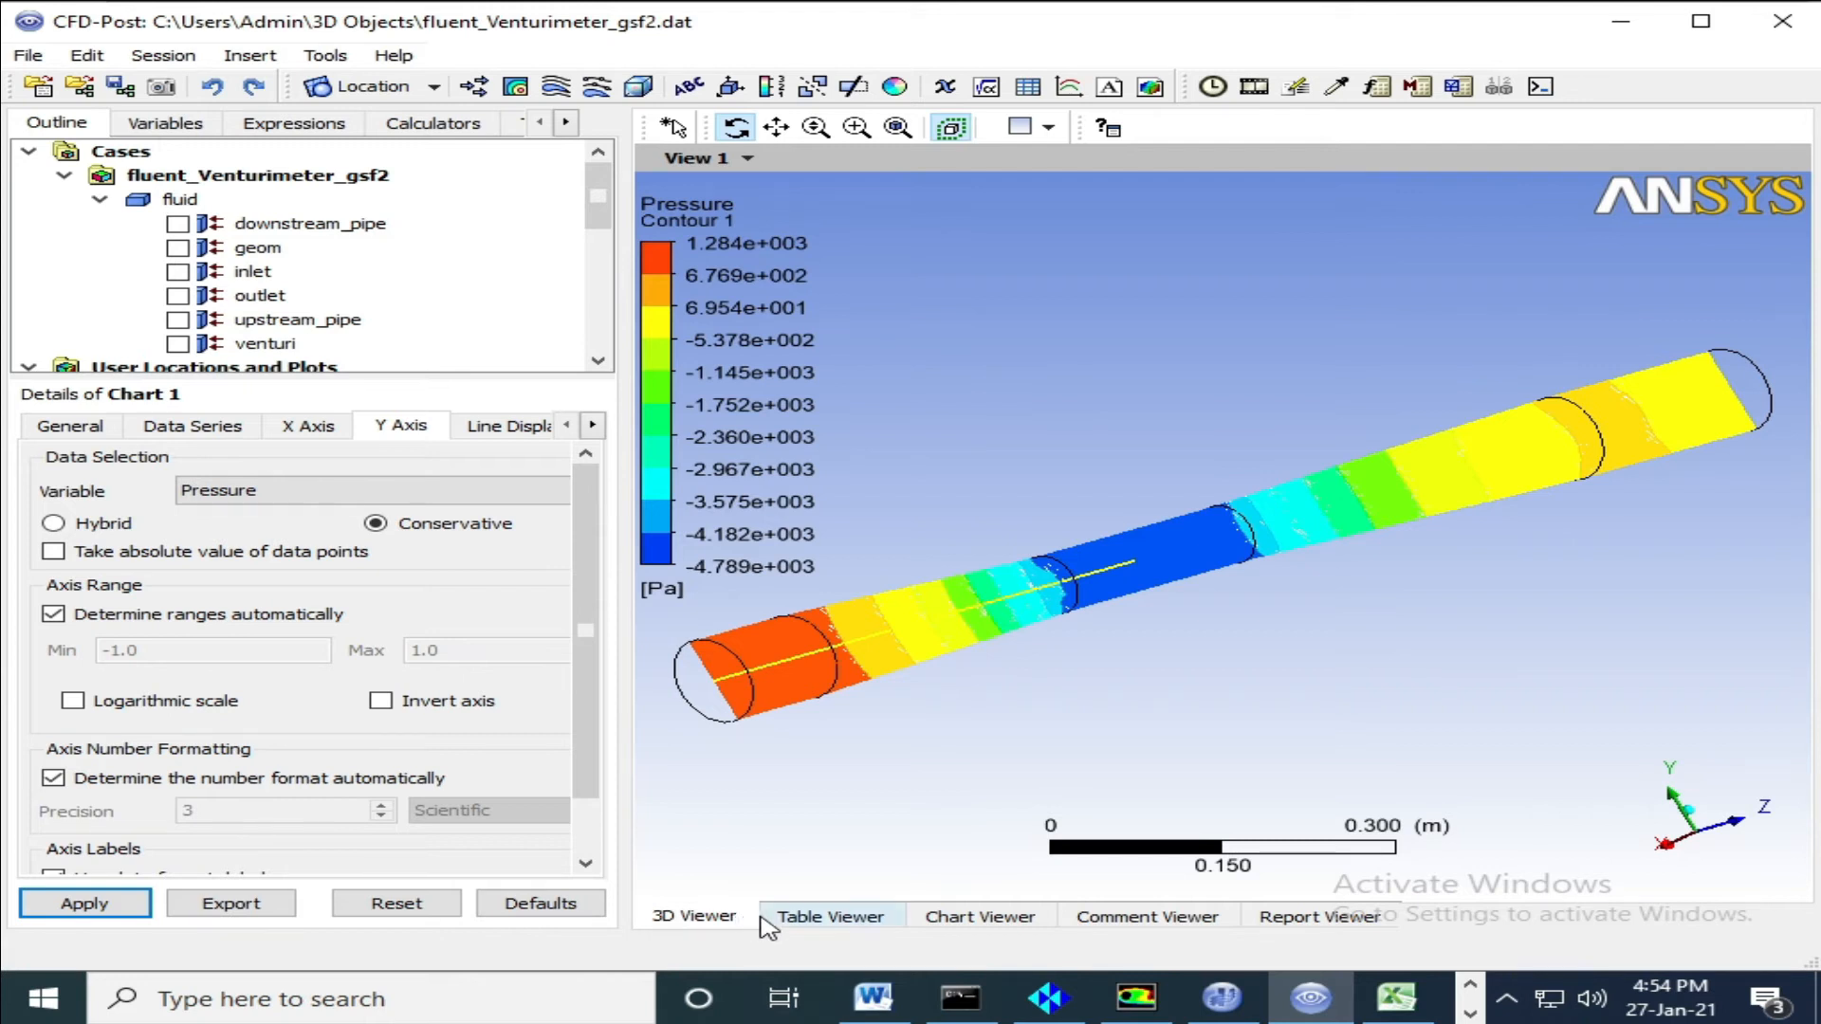
Switch to the FM Tutorials document in Word, save it, and review the venturi calculator's inputs and answers.
left_click(872, 997)
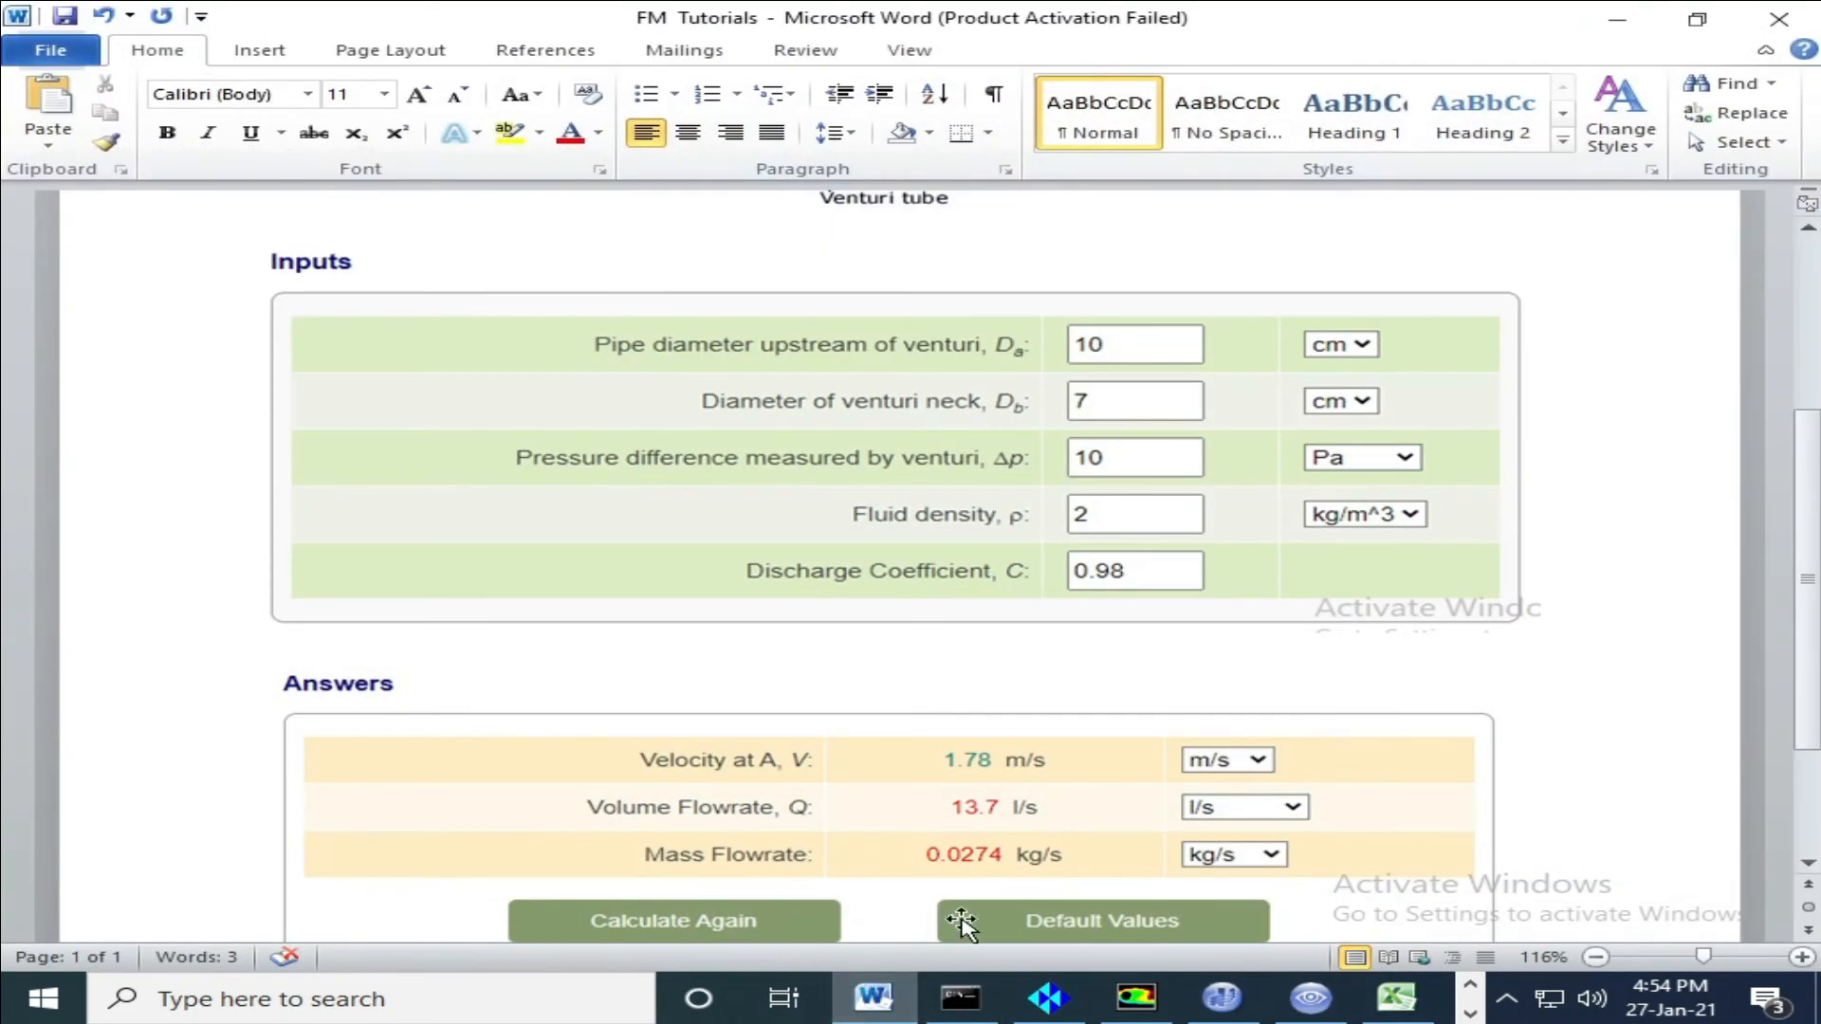
scroll(1143, 657, "down", 2)
scroll(1141, 659, "up", 3)
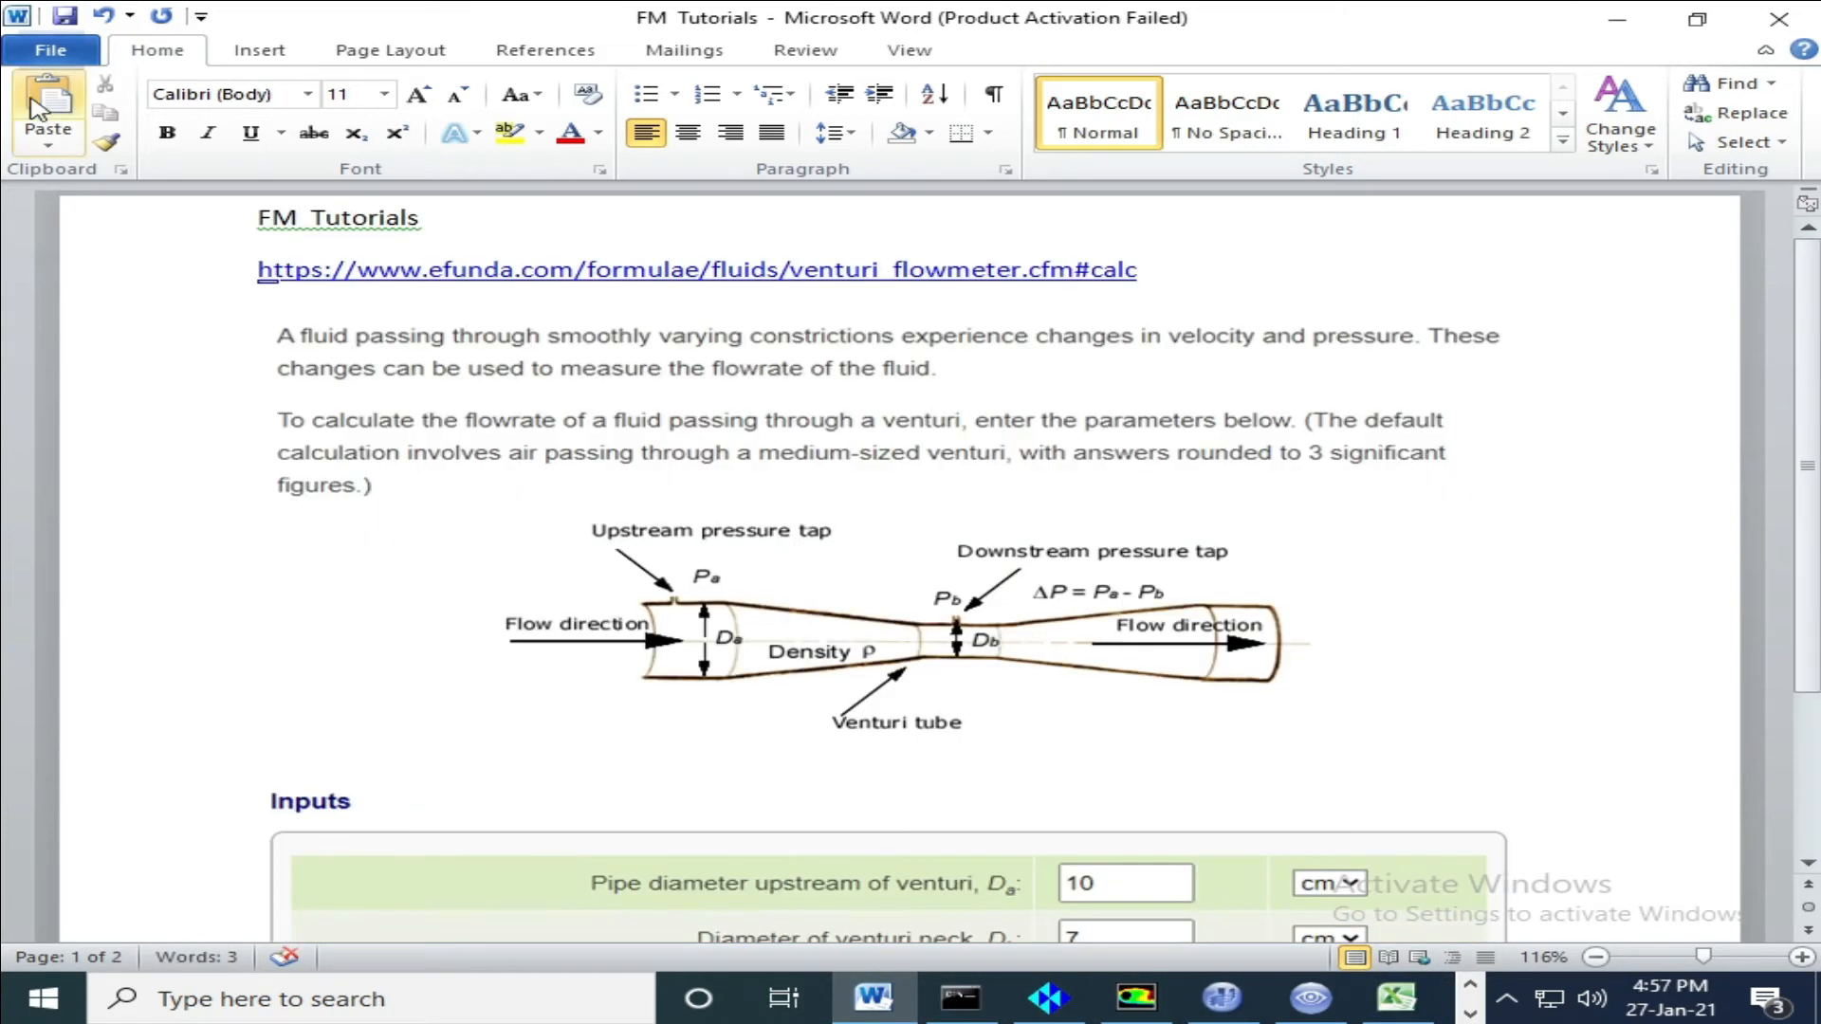
left_click(64, 15)
scroll(868, 797, "down", 3)
scroll(868, 796, "down", 1)
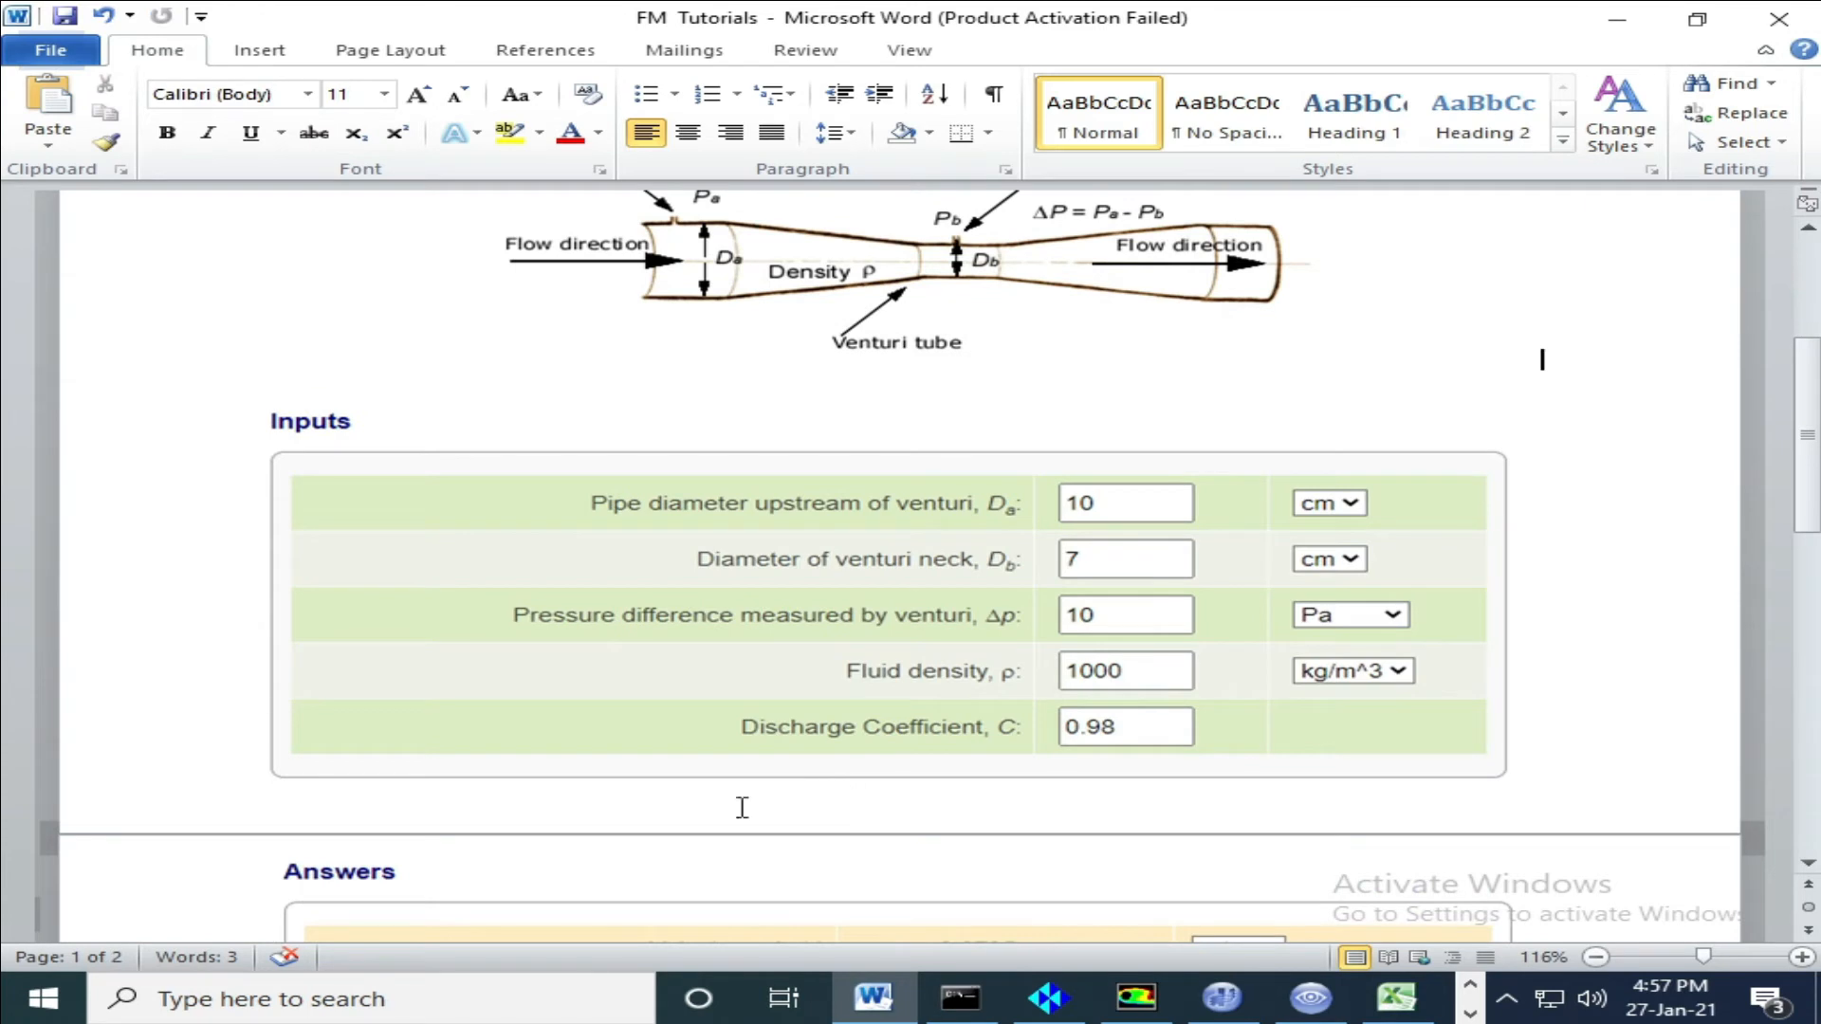
scroll(1125, 812, "down", 2)
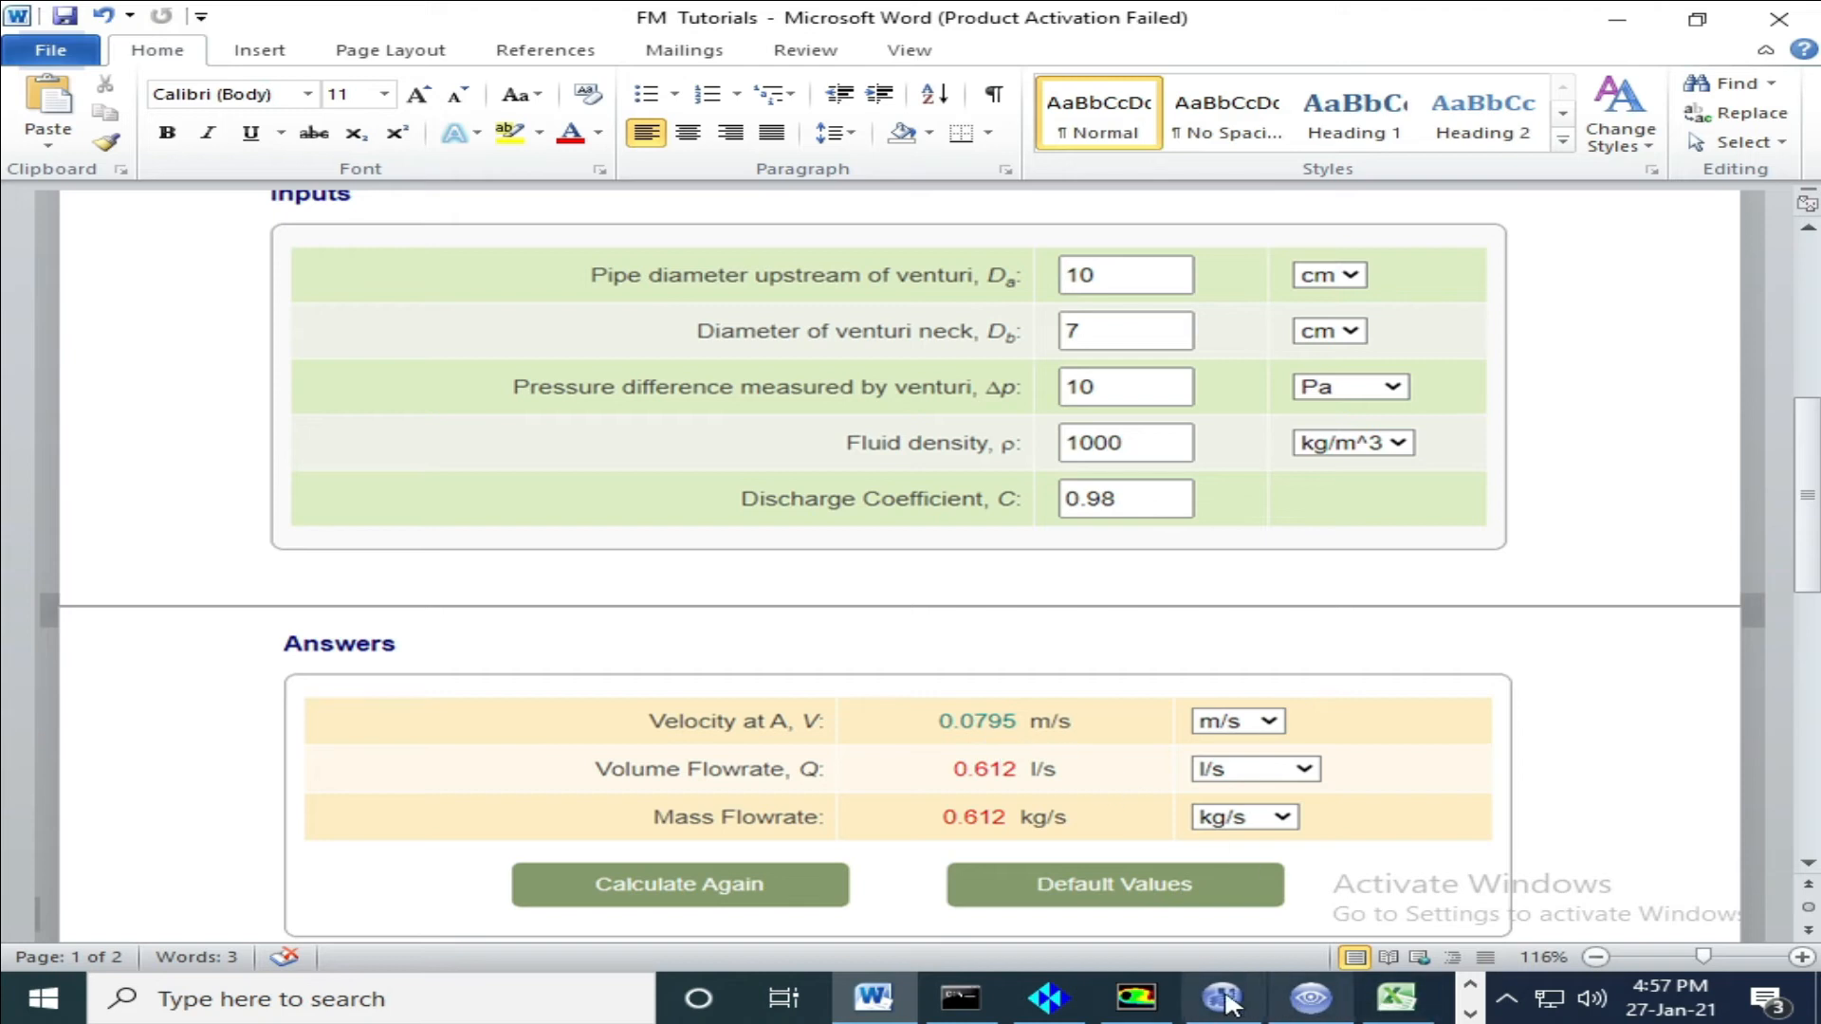
Switch to FLUENT and set the inlet's velocity magnitude to 0.0795 m/s, checking the value against the Word document.
left_click(1135, 997)
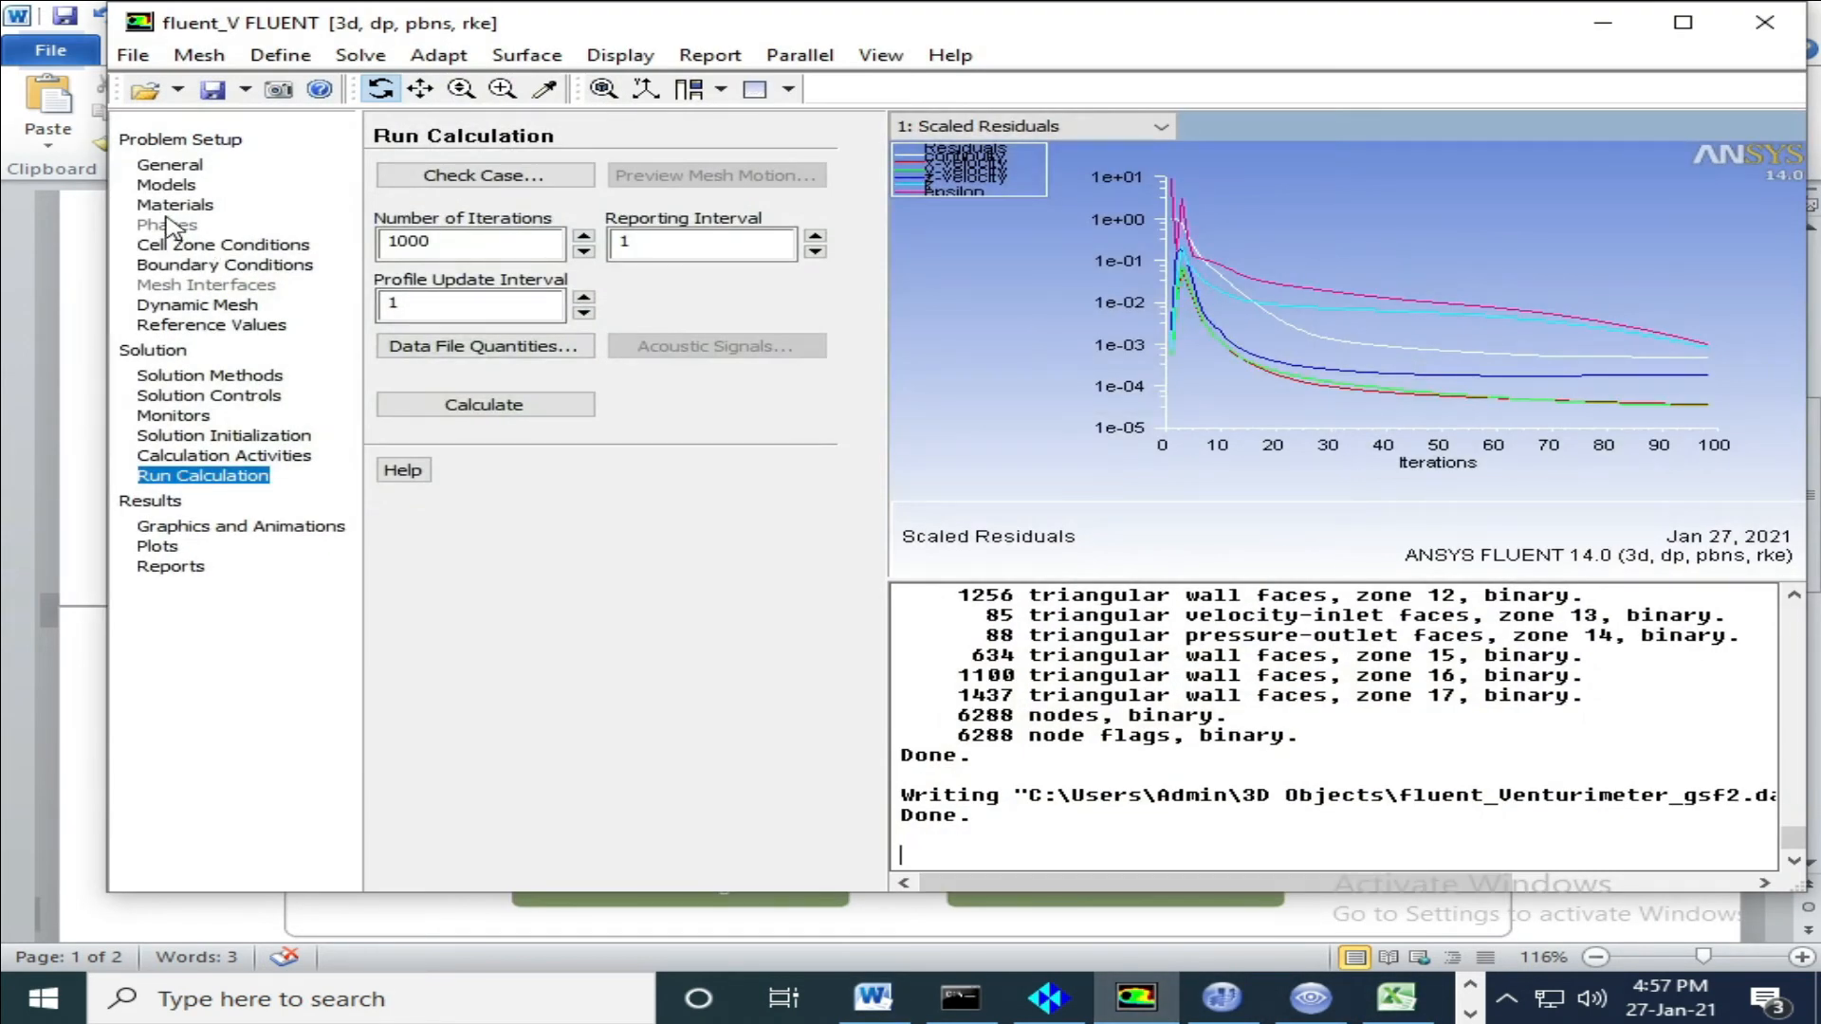
left_click(210, 266)
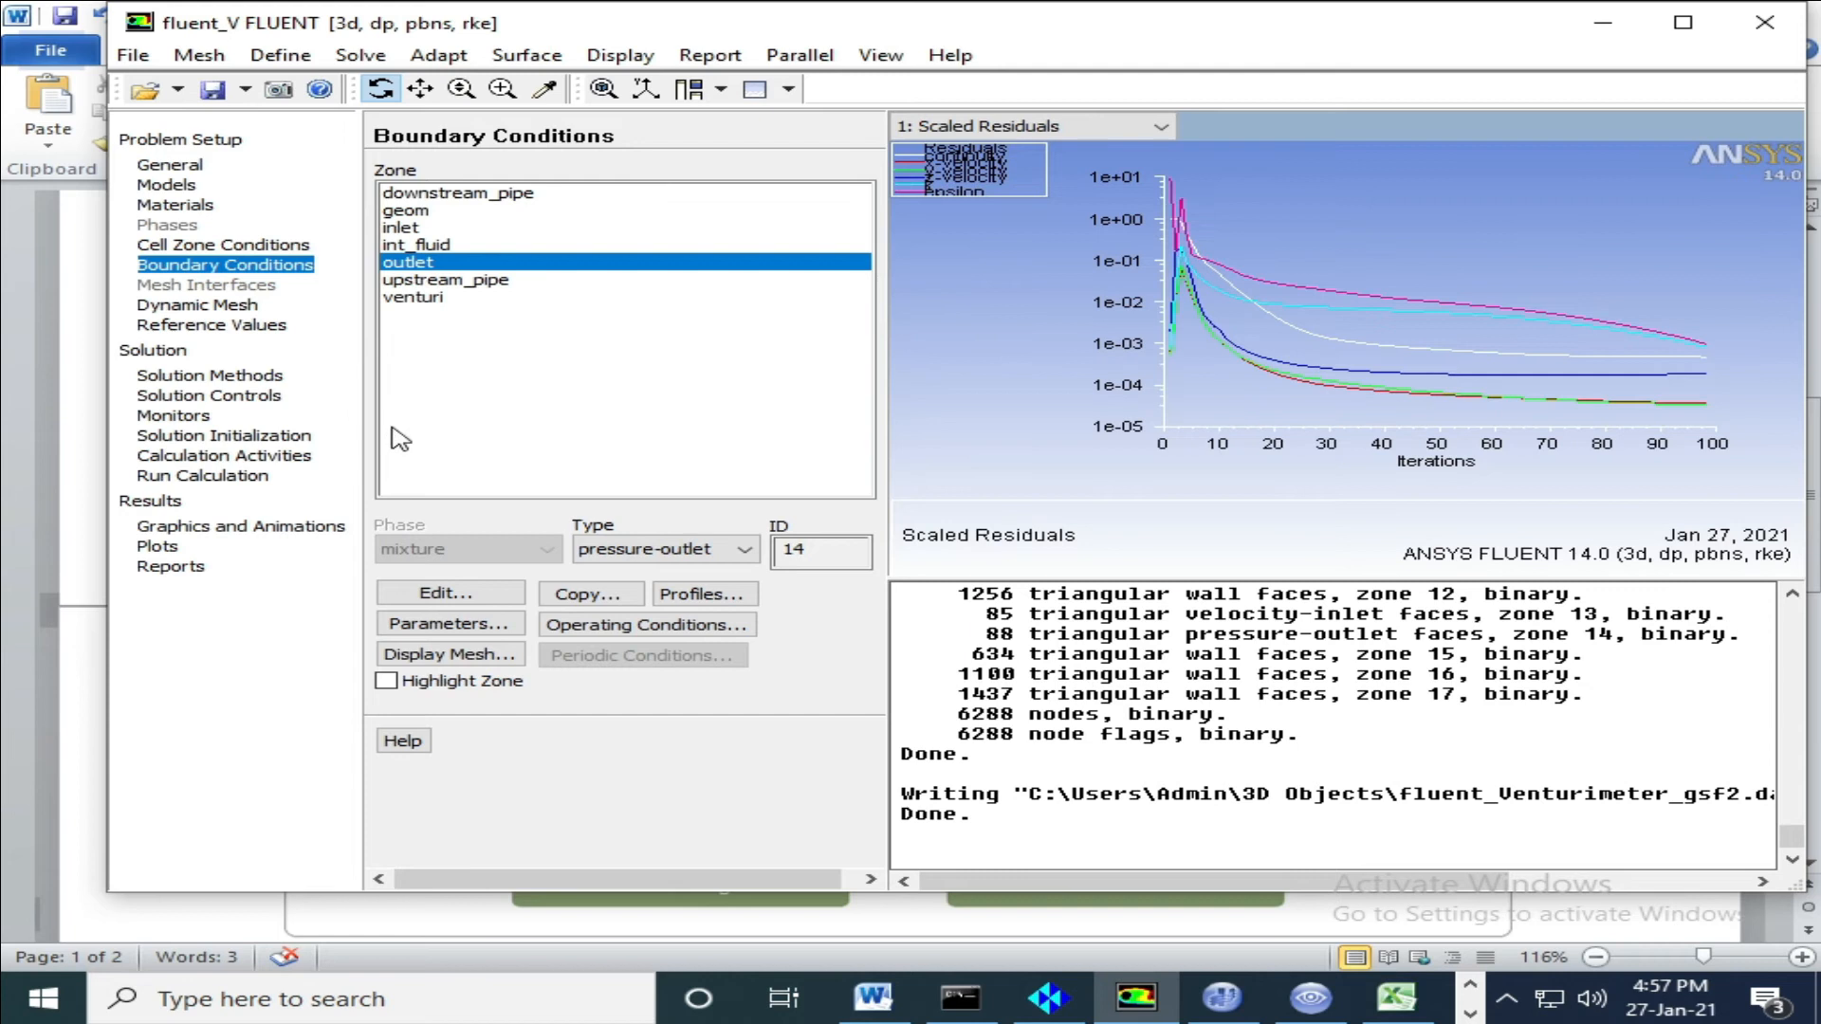
left_click(388, 229)
left_click(465, 596)
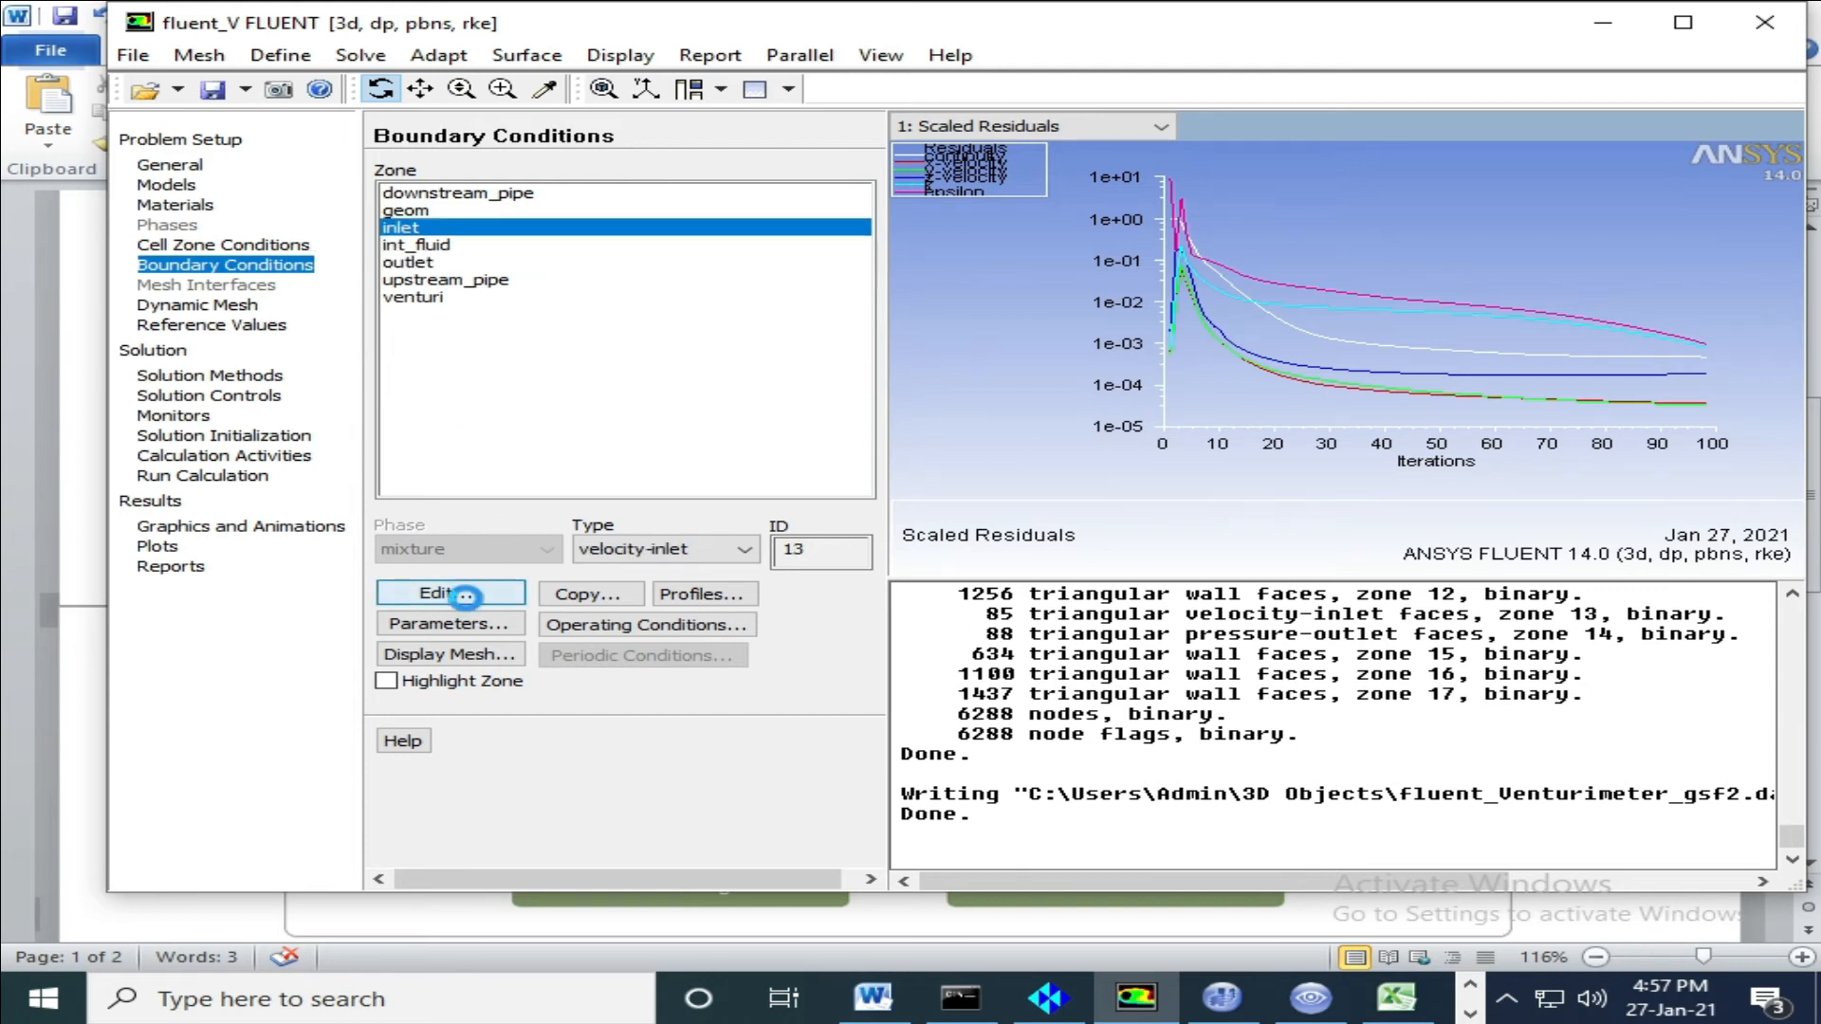
left_click_drag(479, 566, 319, 576)
type("0.0795")
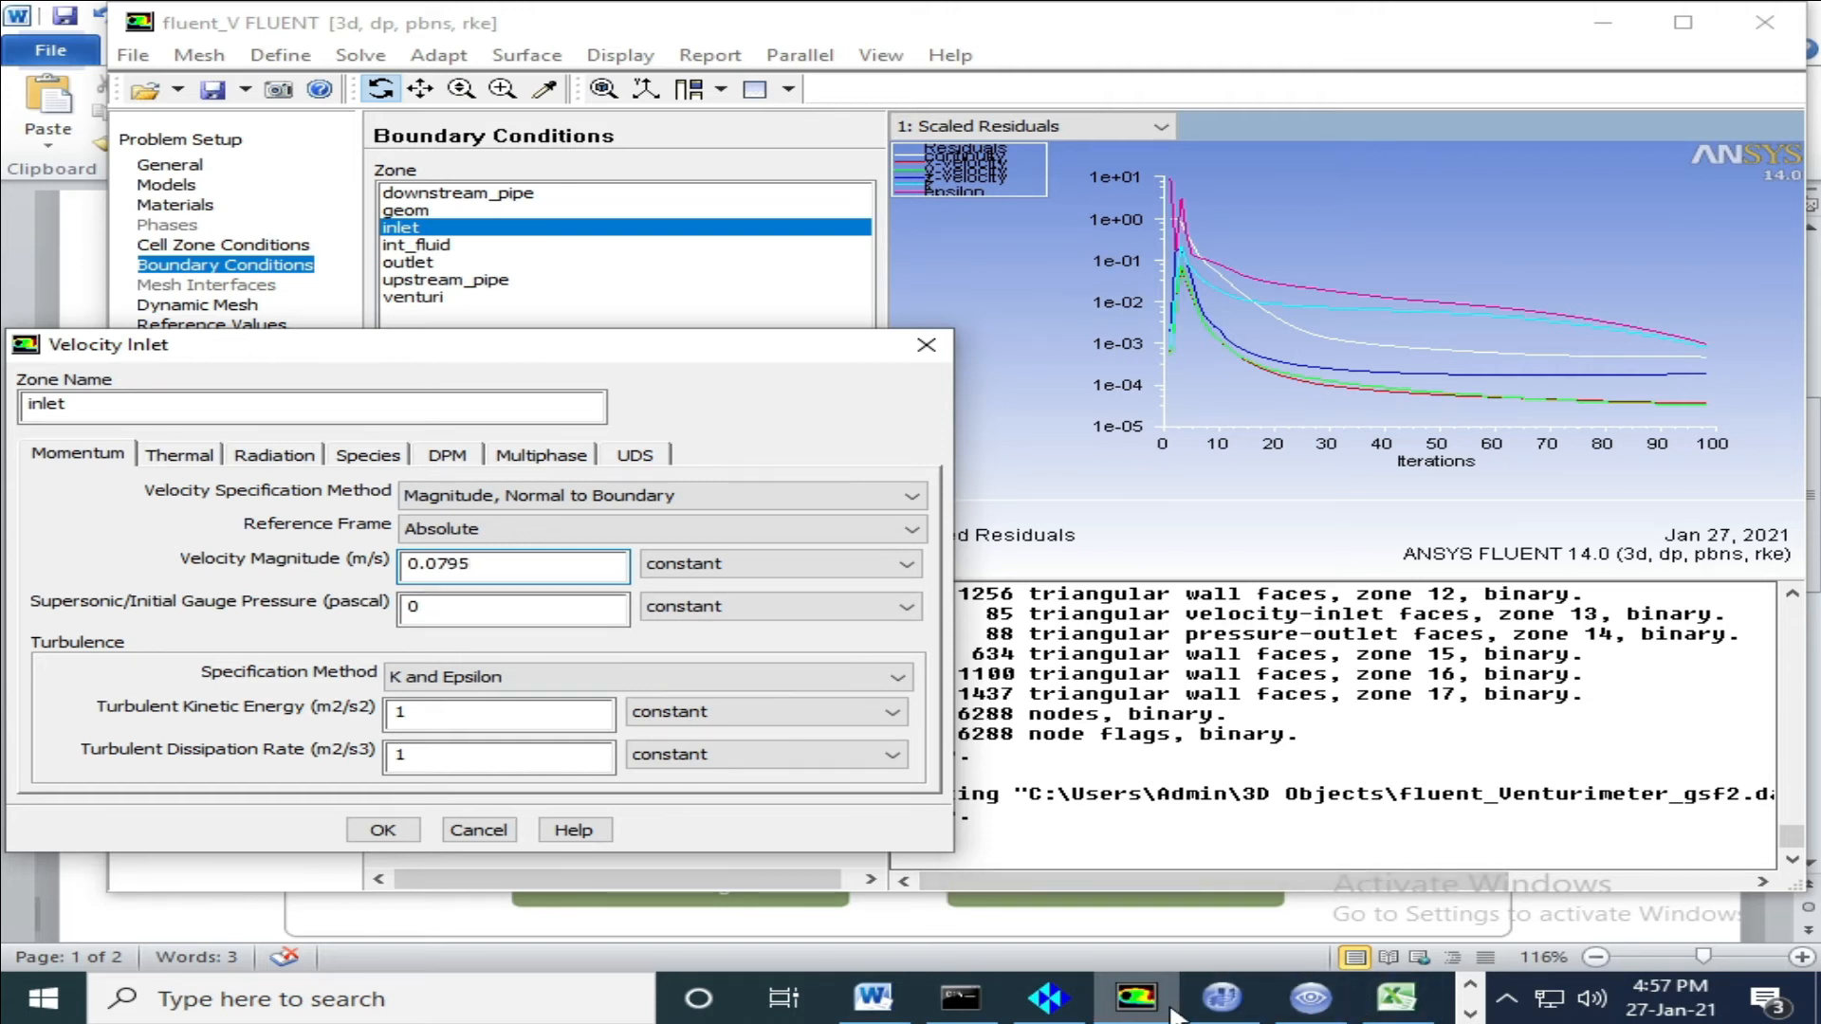
left_click(883, 1003)
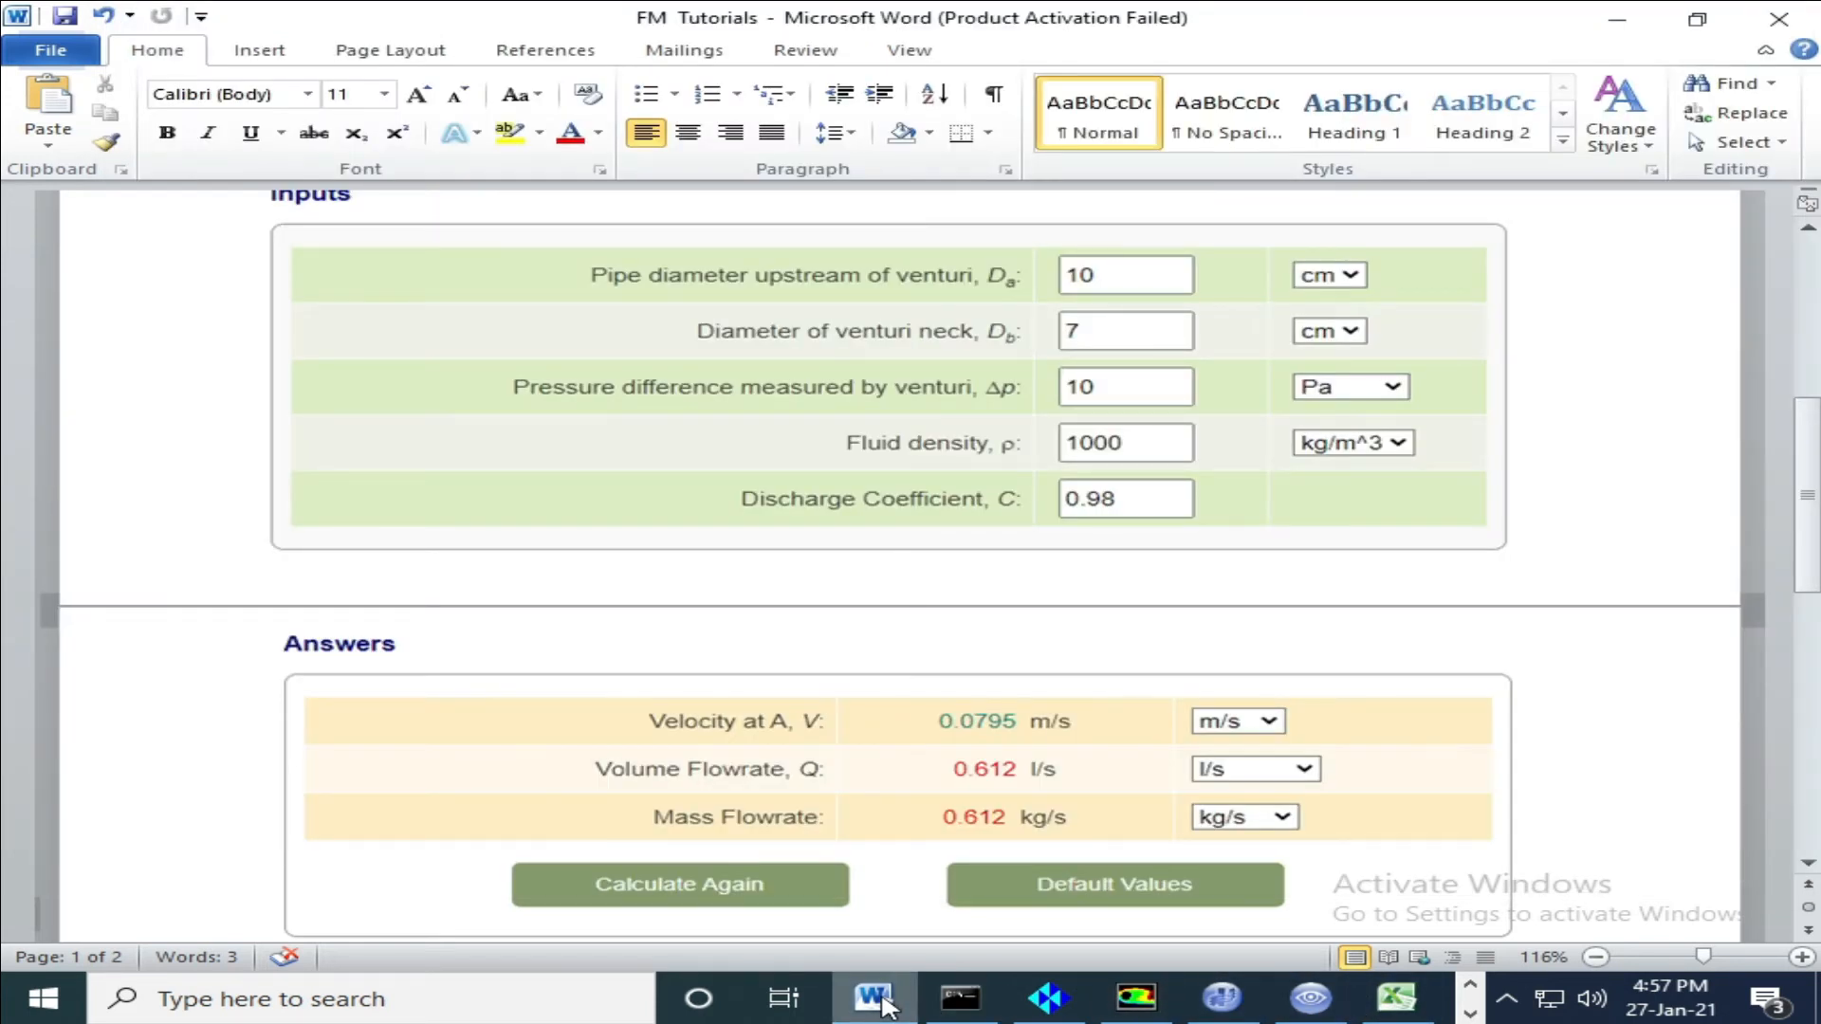
left_click(883, 1004)
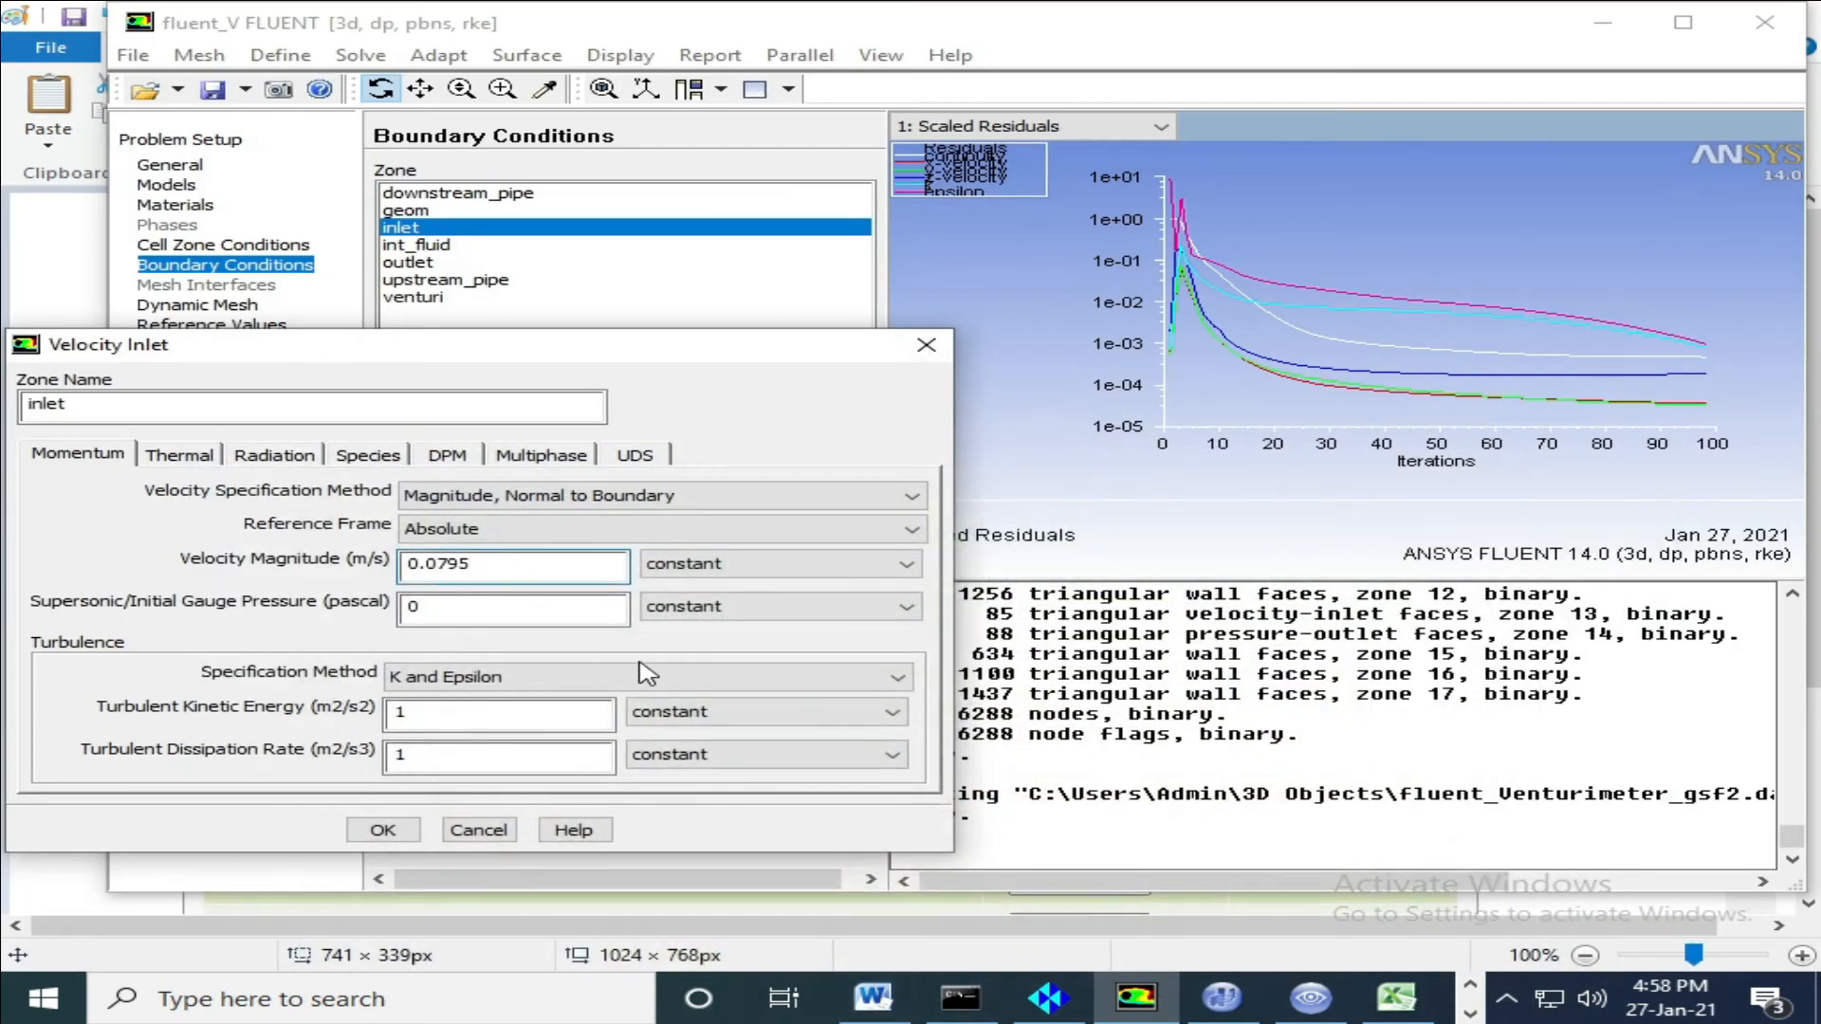
left_click(383, 831)
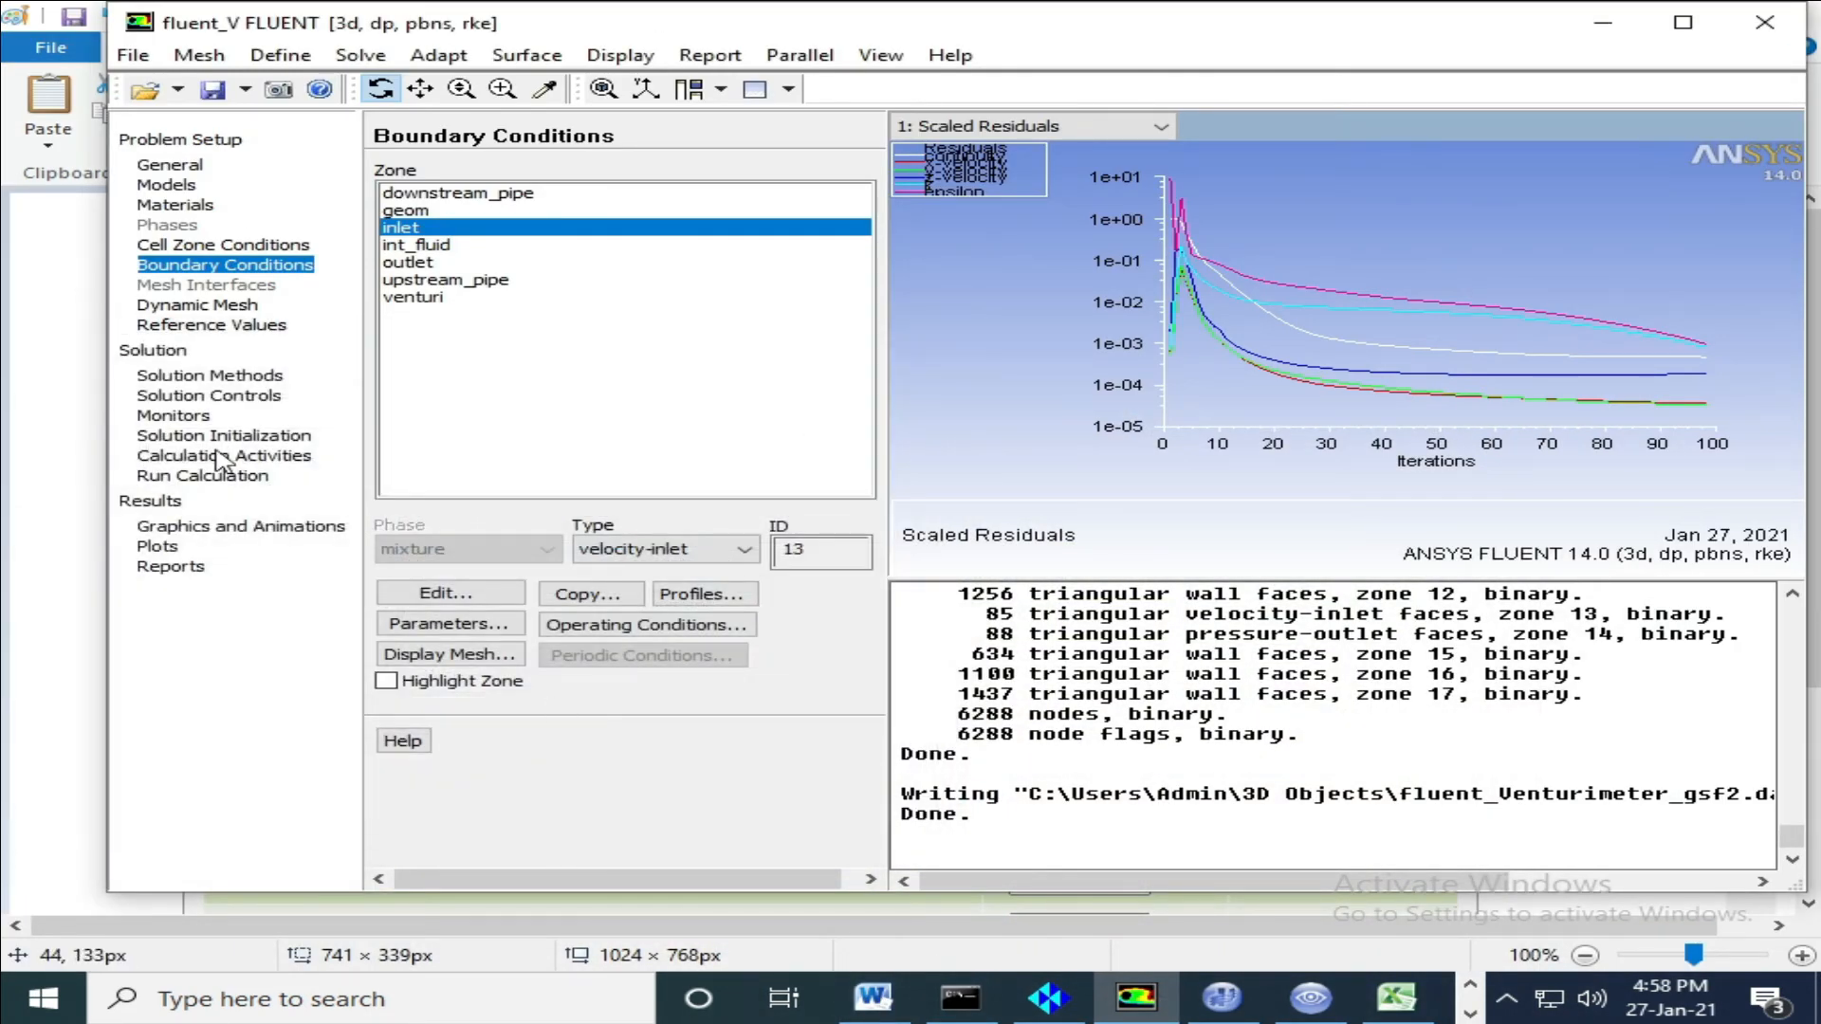
Initialize the solution with the standard method, computing the initial values from the inlet.
left_click(251, 436)
left_click(465, 276)
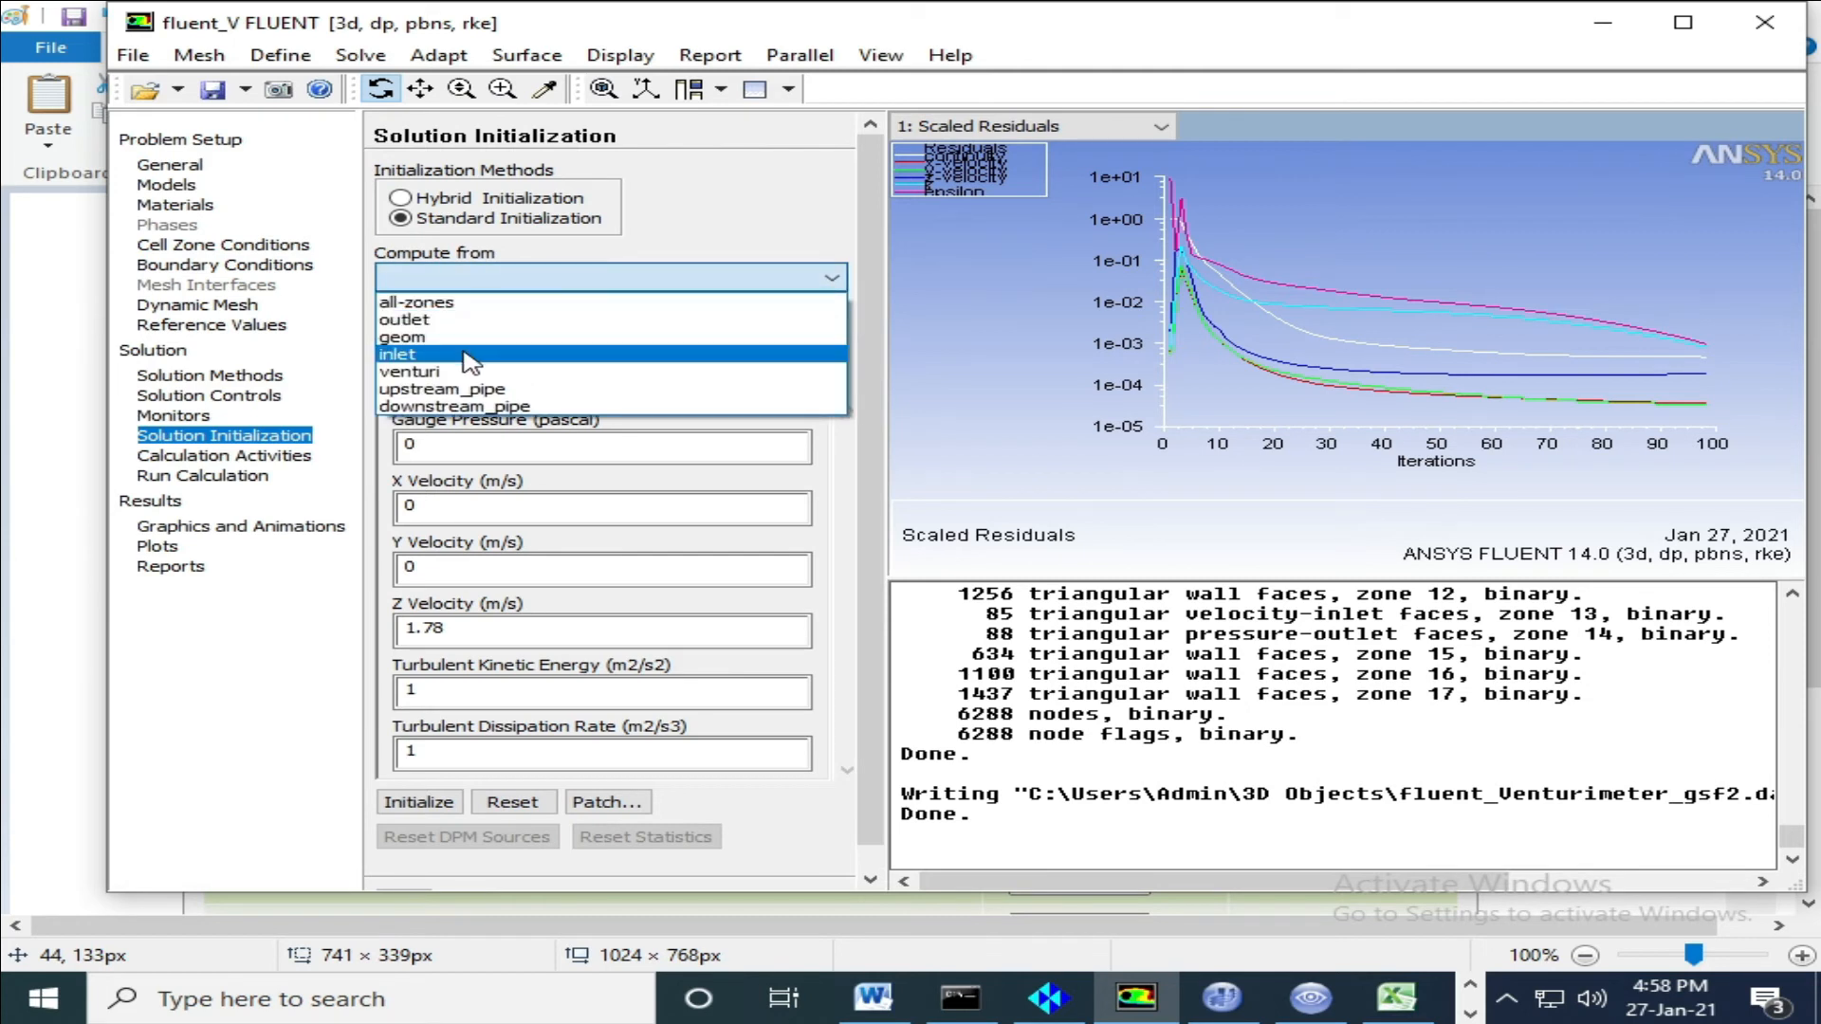
left_click(461, 349)
left_click(419, 801)
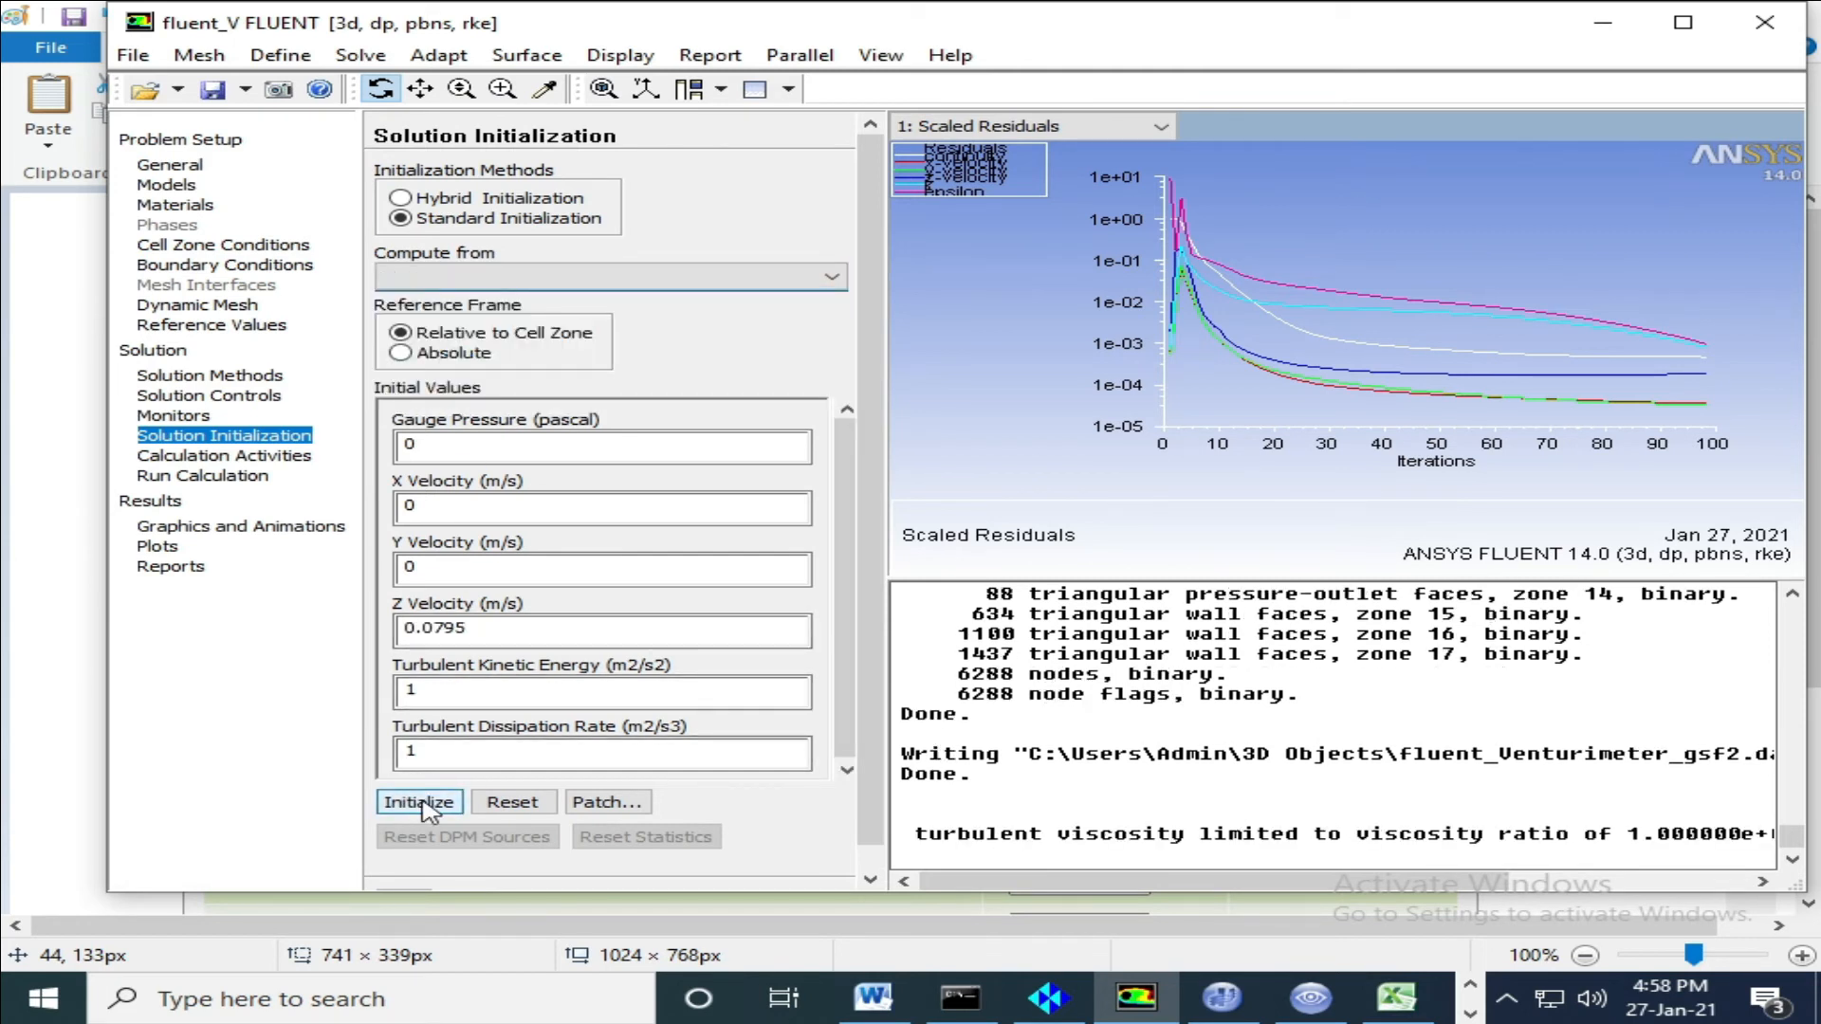
Run the calculation from the new initialization and check the console output for convergence.
left_click(256, 476)
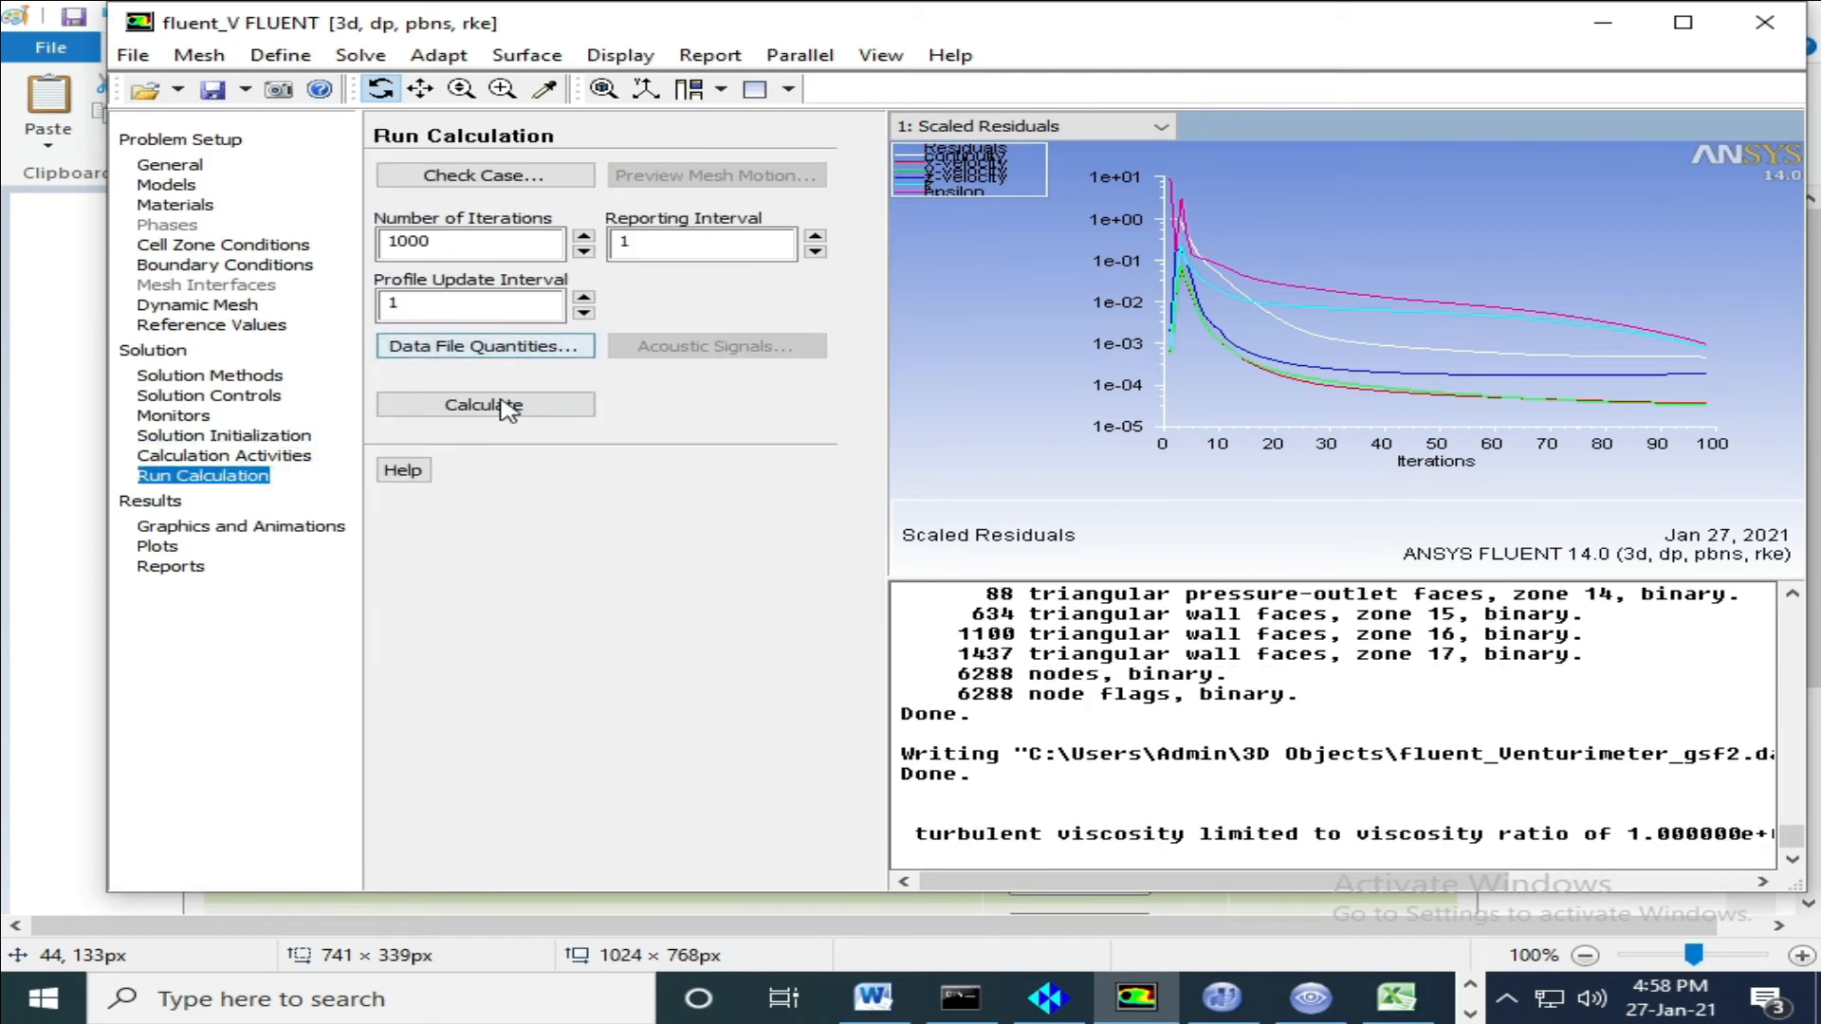
left_click(503, 405)
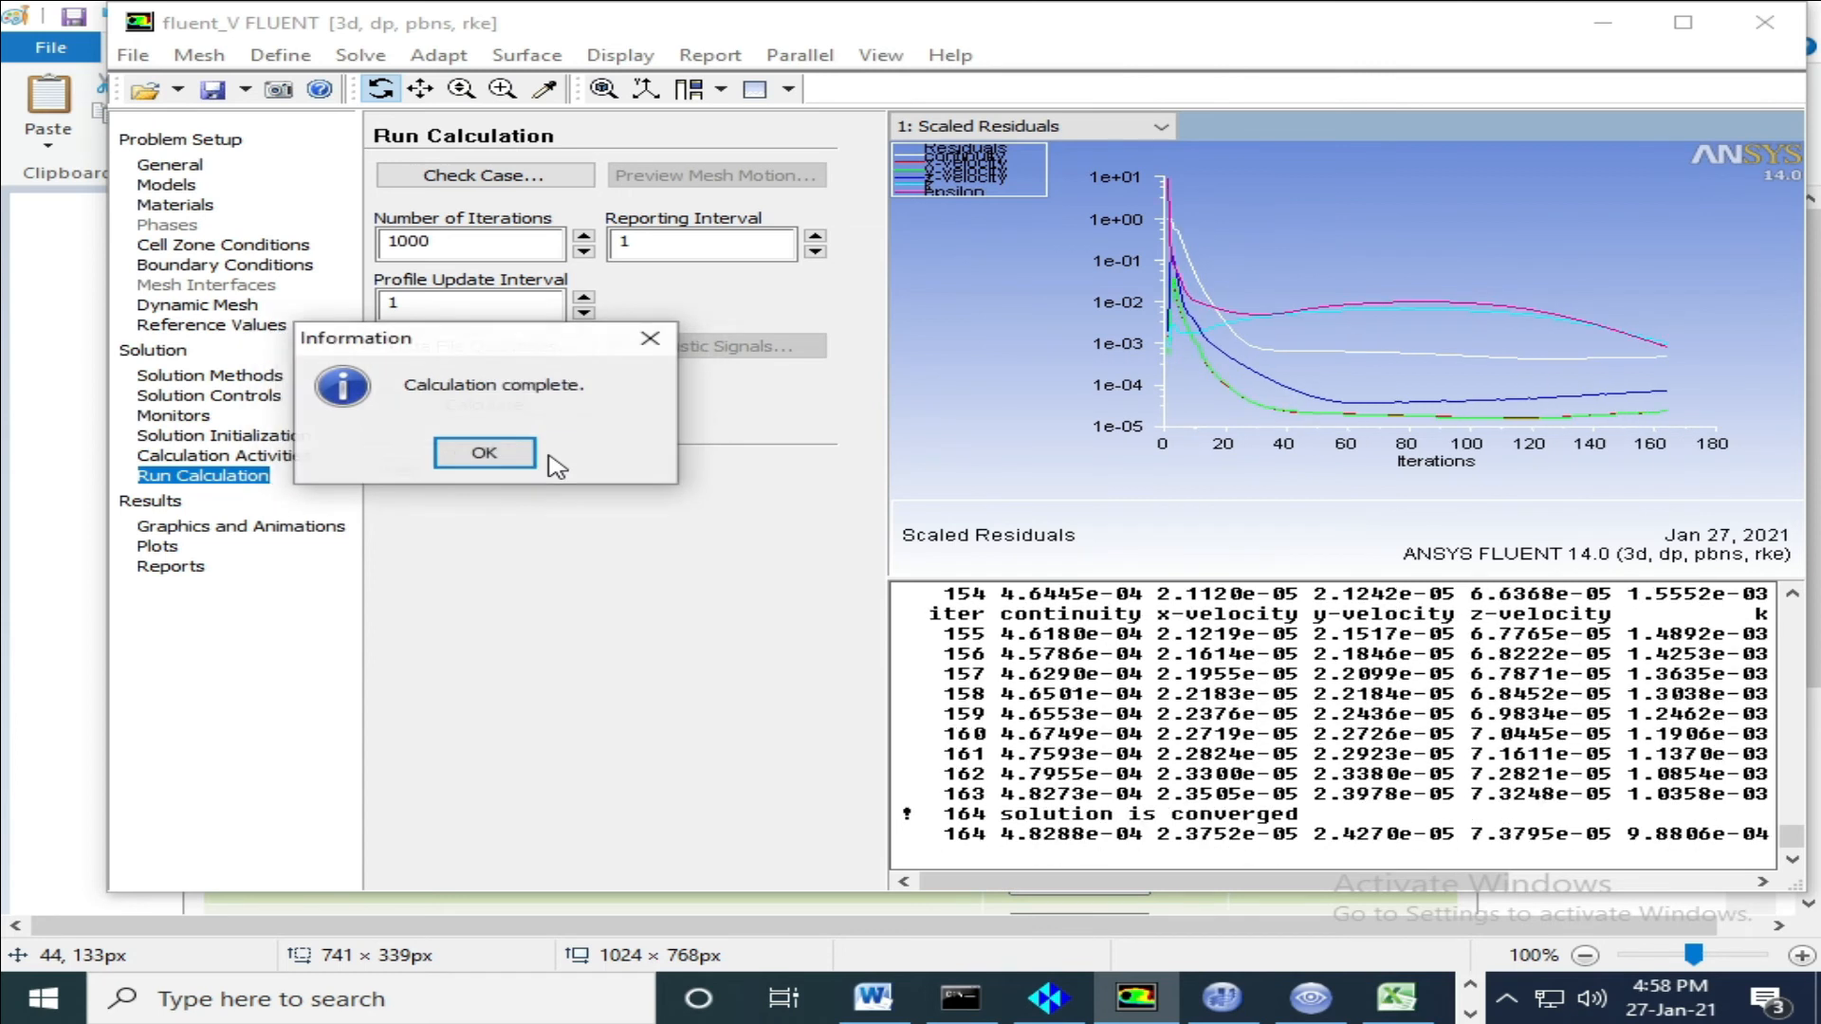
left_click(479, 453)
left_click_drag(1317, 811, 929, 813)
Write the case and data files to the 3D Objects folder as fluent_Venturimeter_gsf2_0.0795mps.
left_click(134, 56)
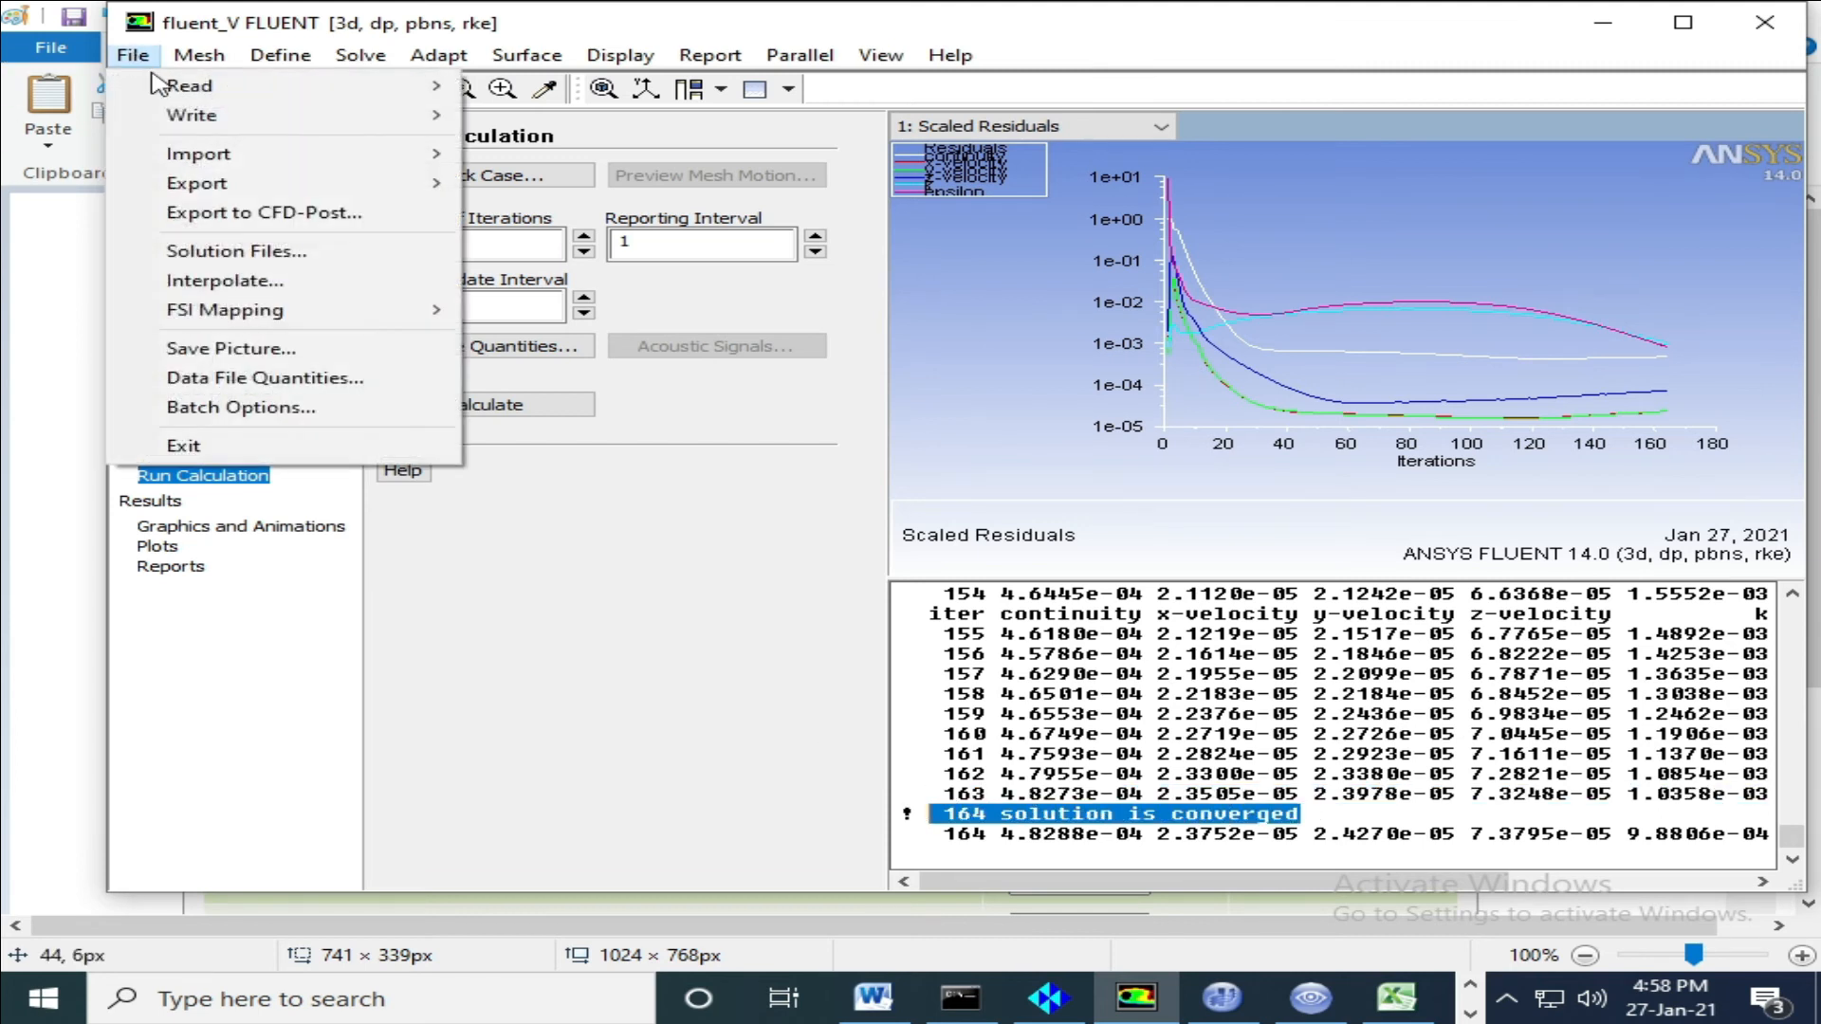
mouse_move(192, 115)
left_click(577, 176)
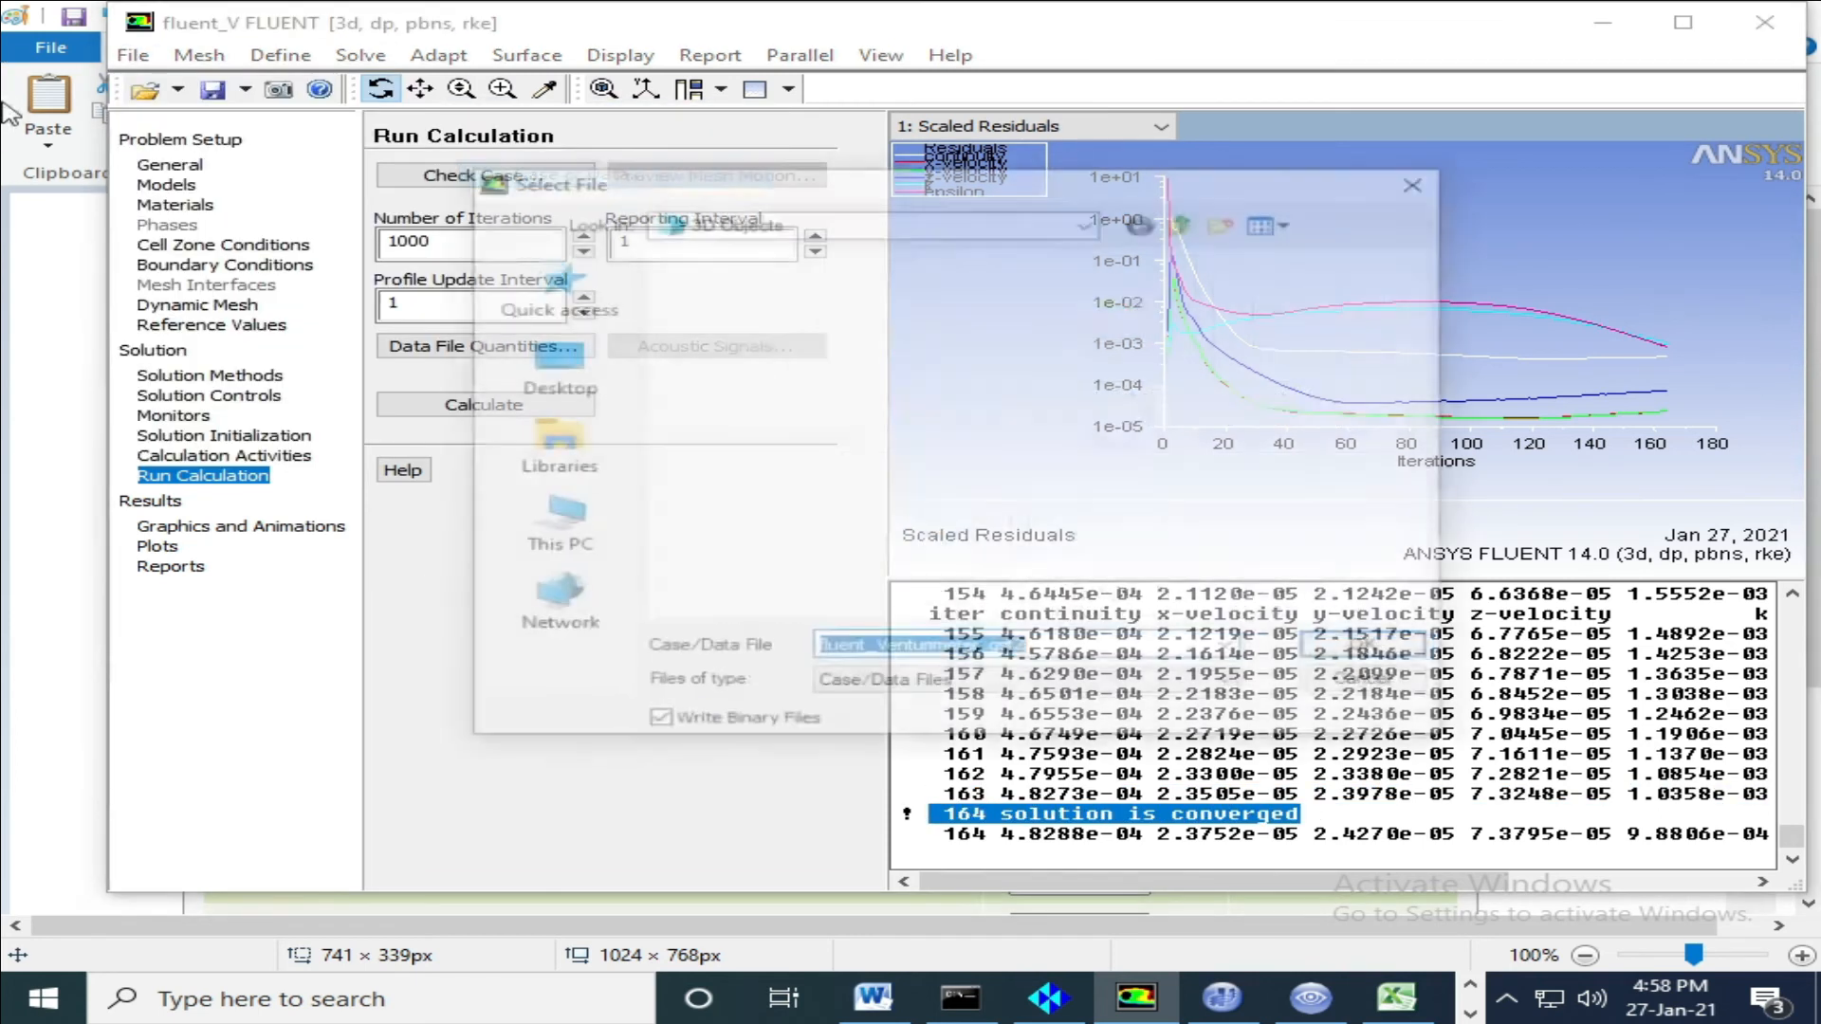
left_click(1057, 661)
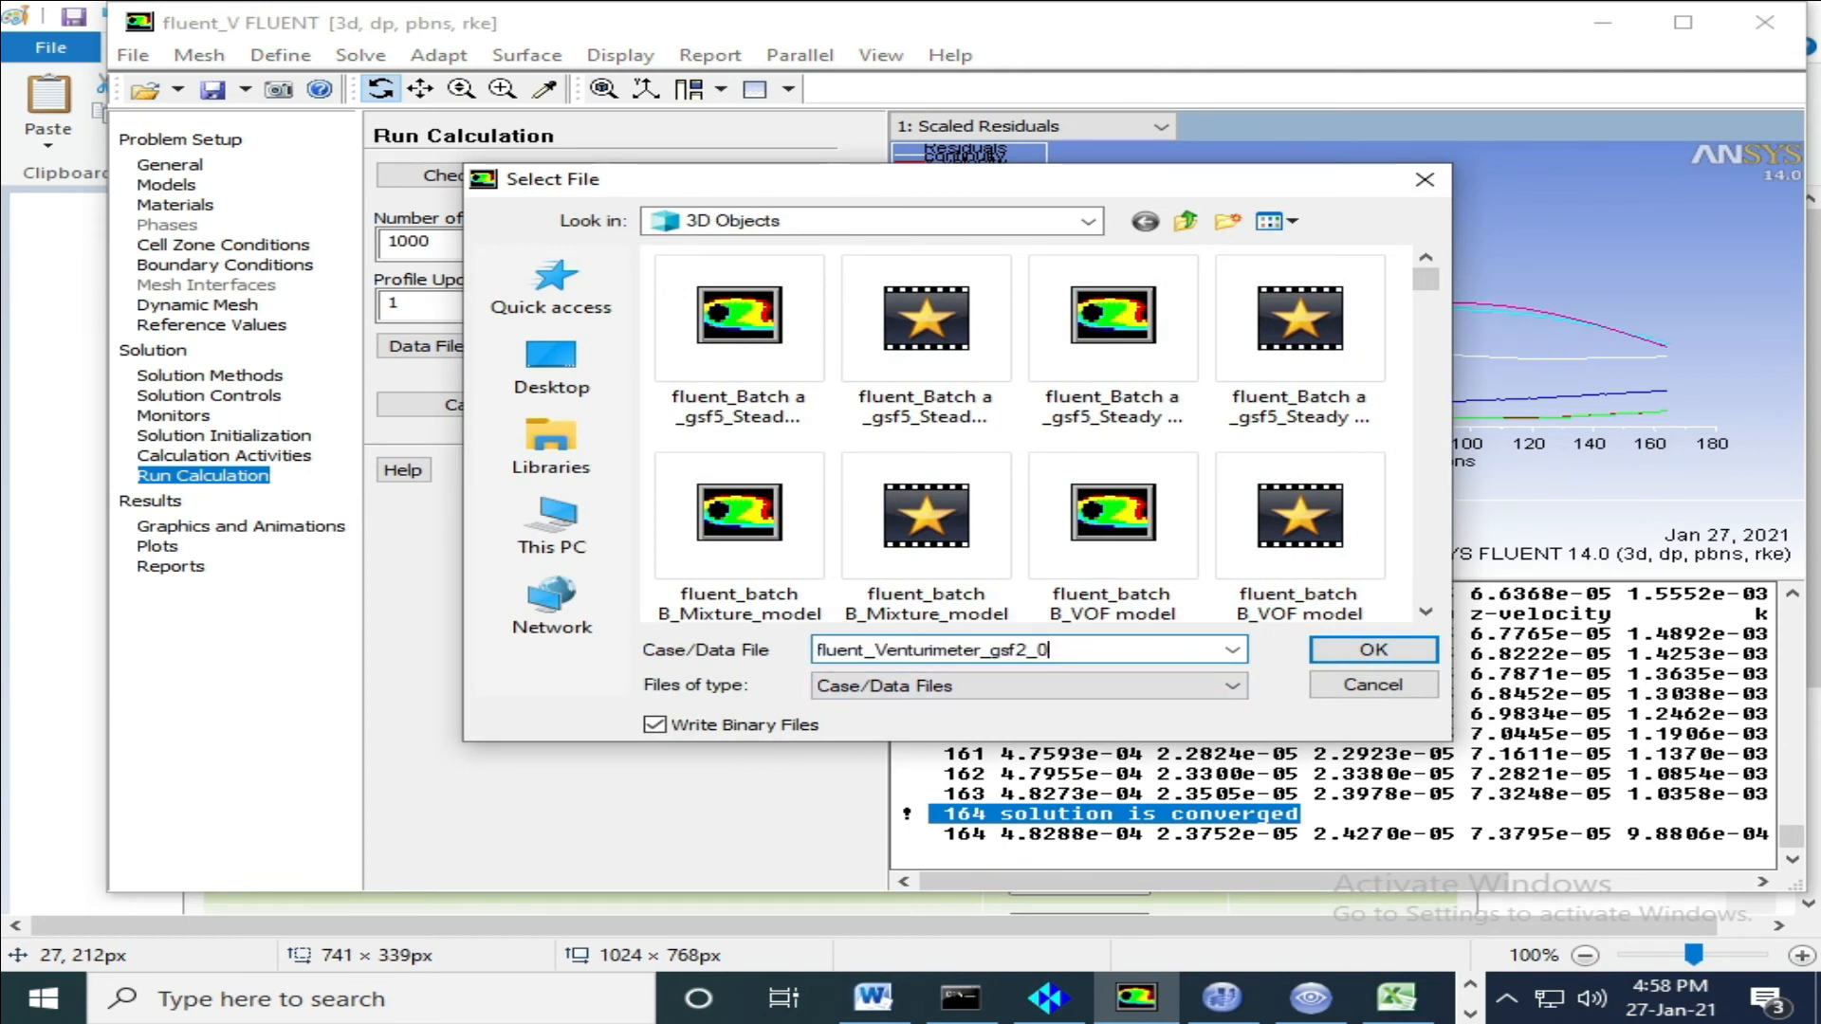
type("_0.0795mps")
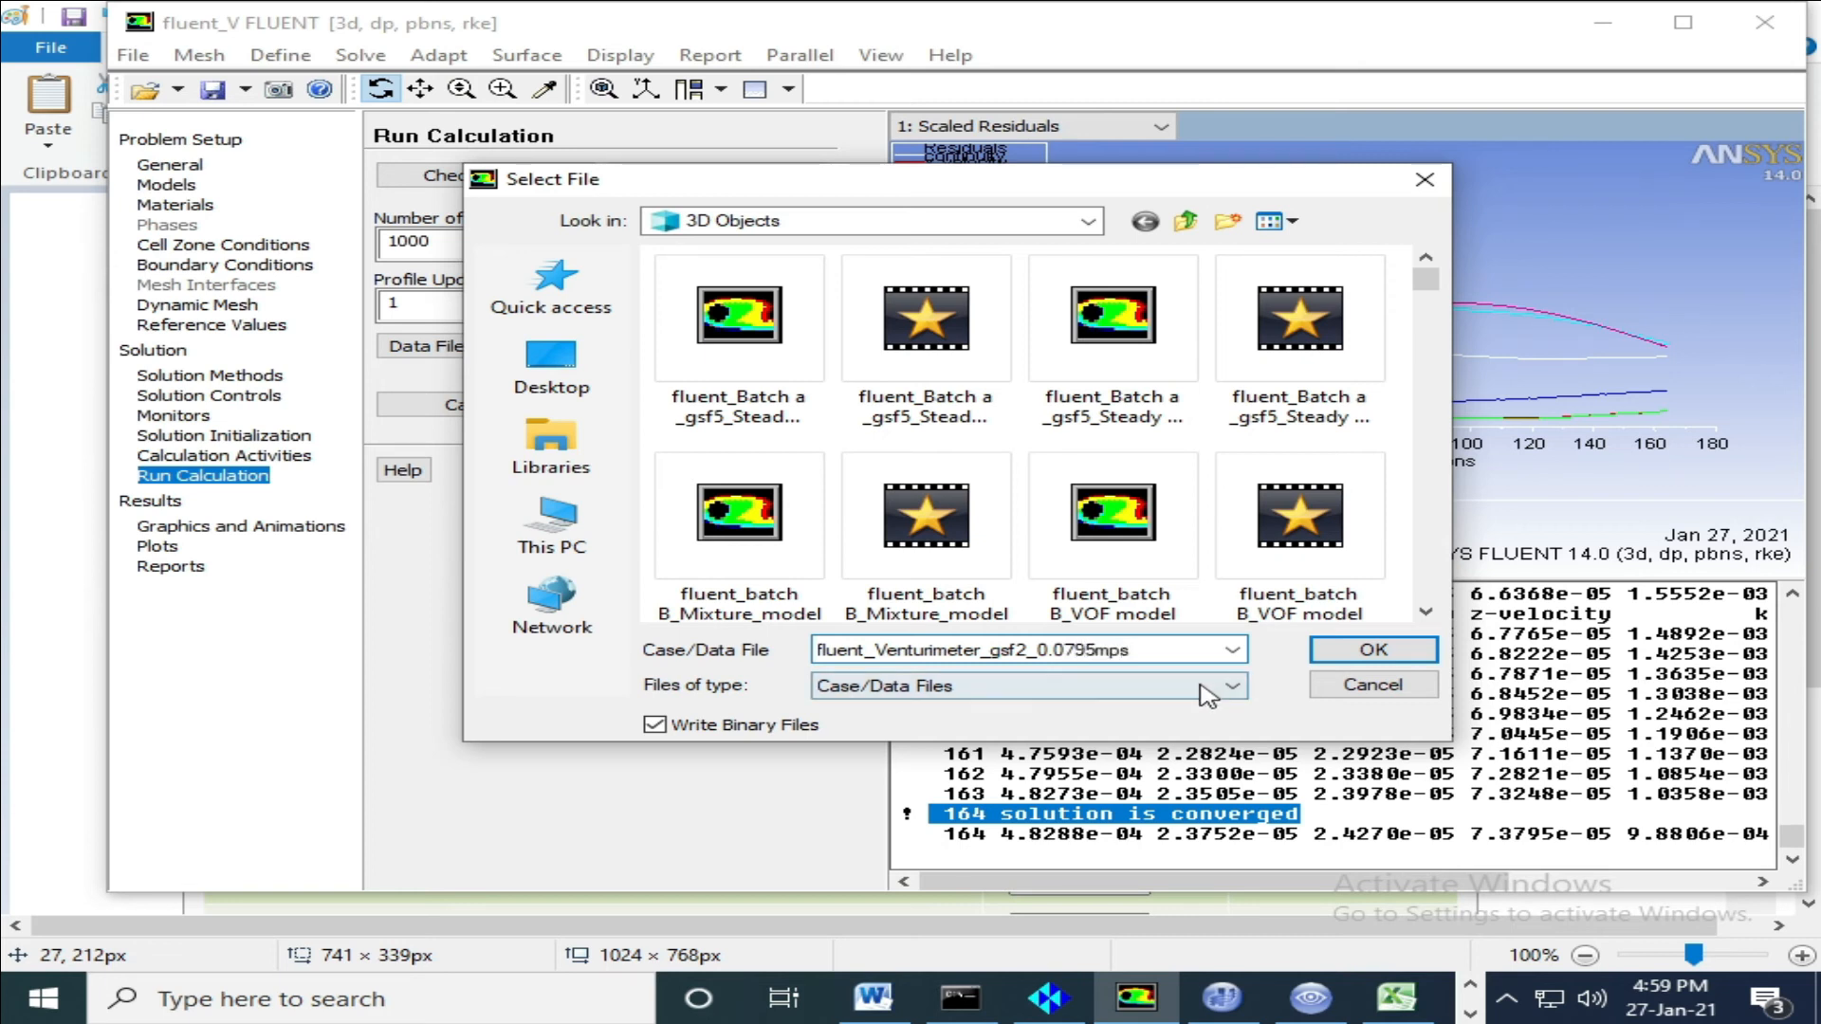
left_click(1416, 650)
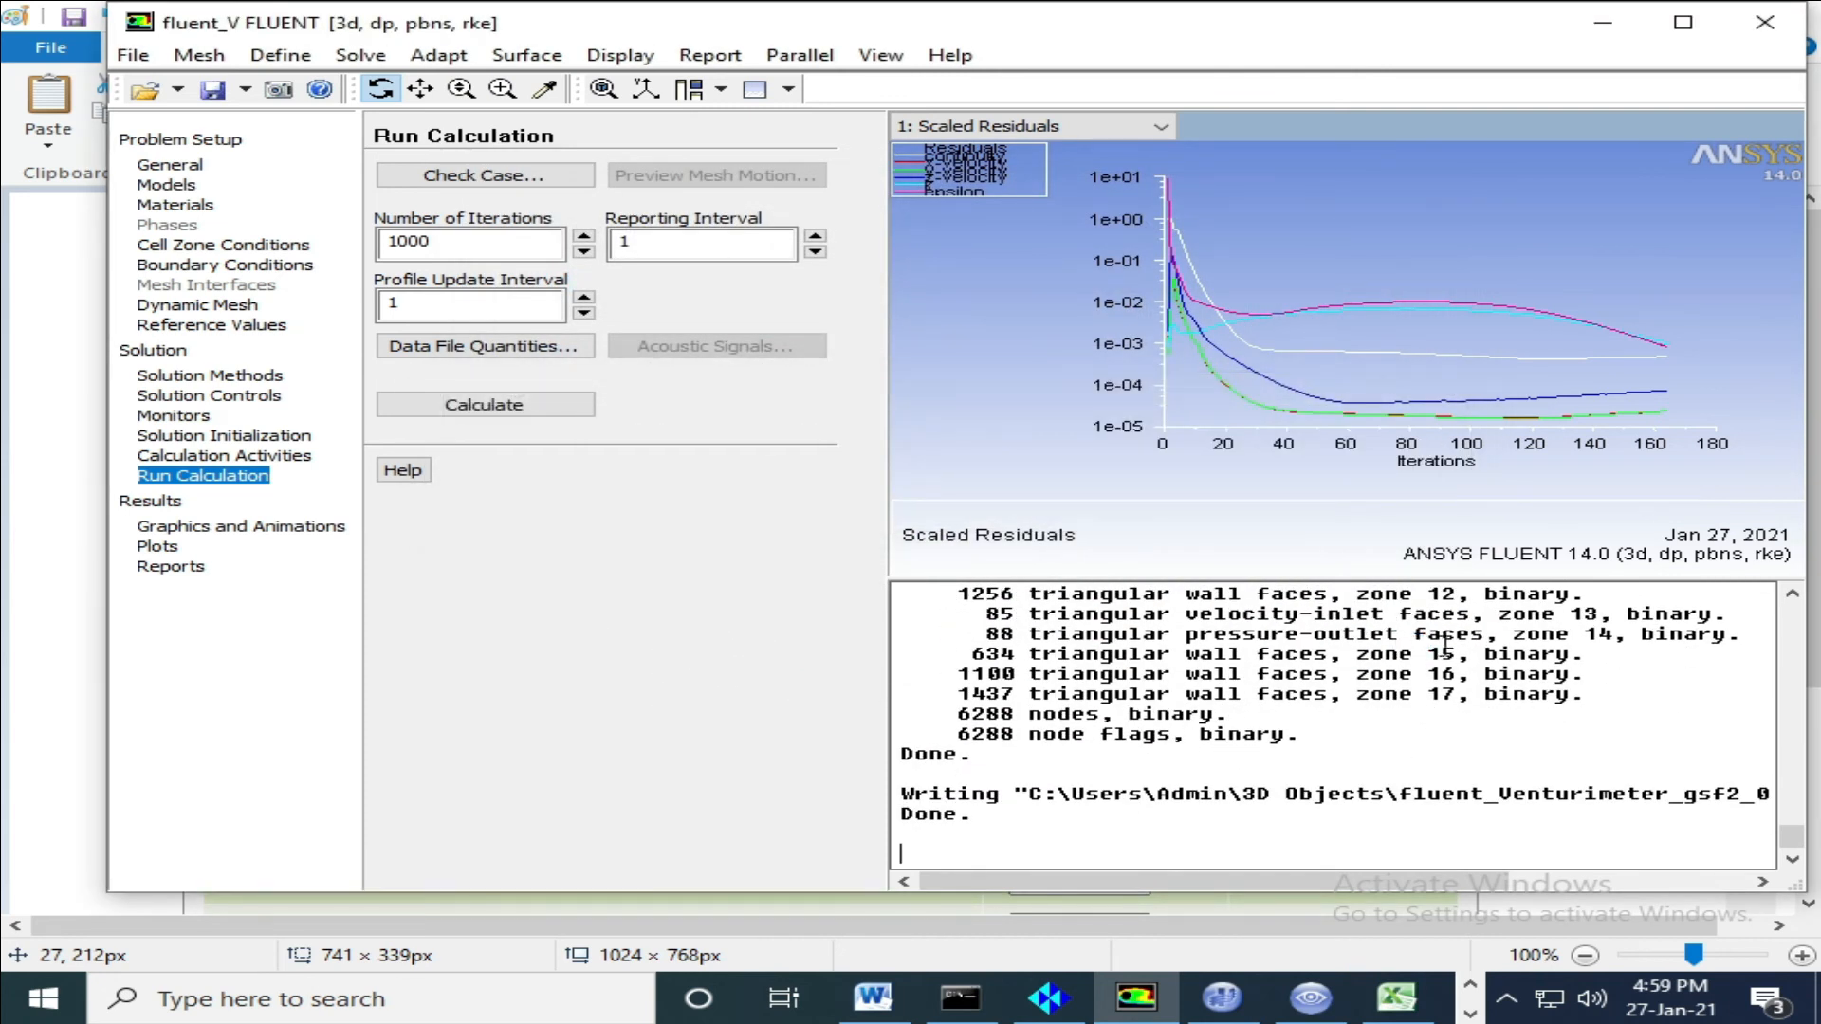
Switch to CFD-Post and load the results file fluent_Venturimeter_gsf2_0.0795mps.dat from the 3D Objects folder.
left_click(1311, 998)
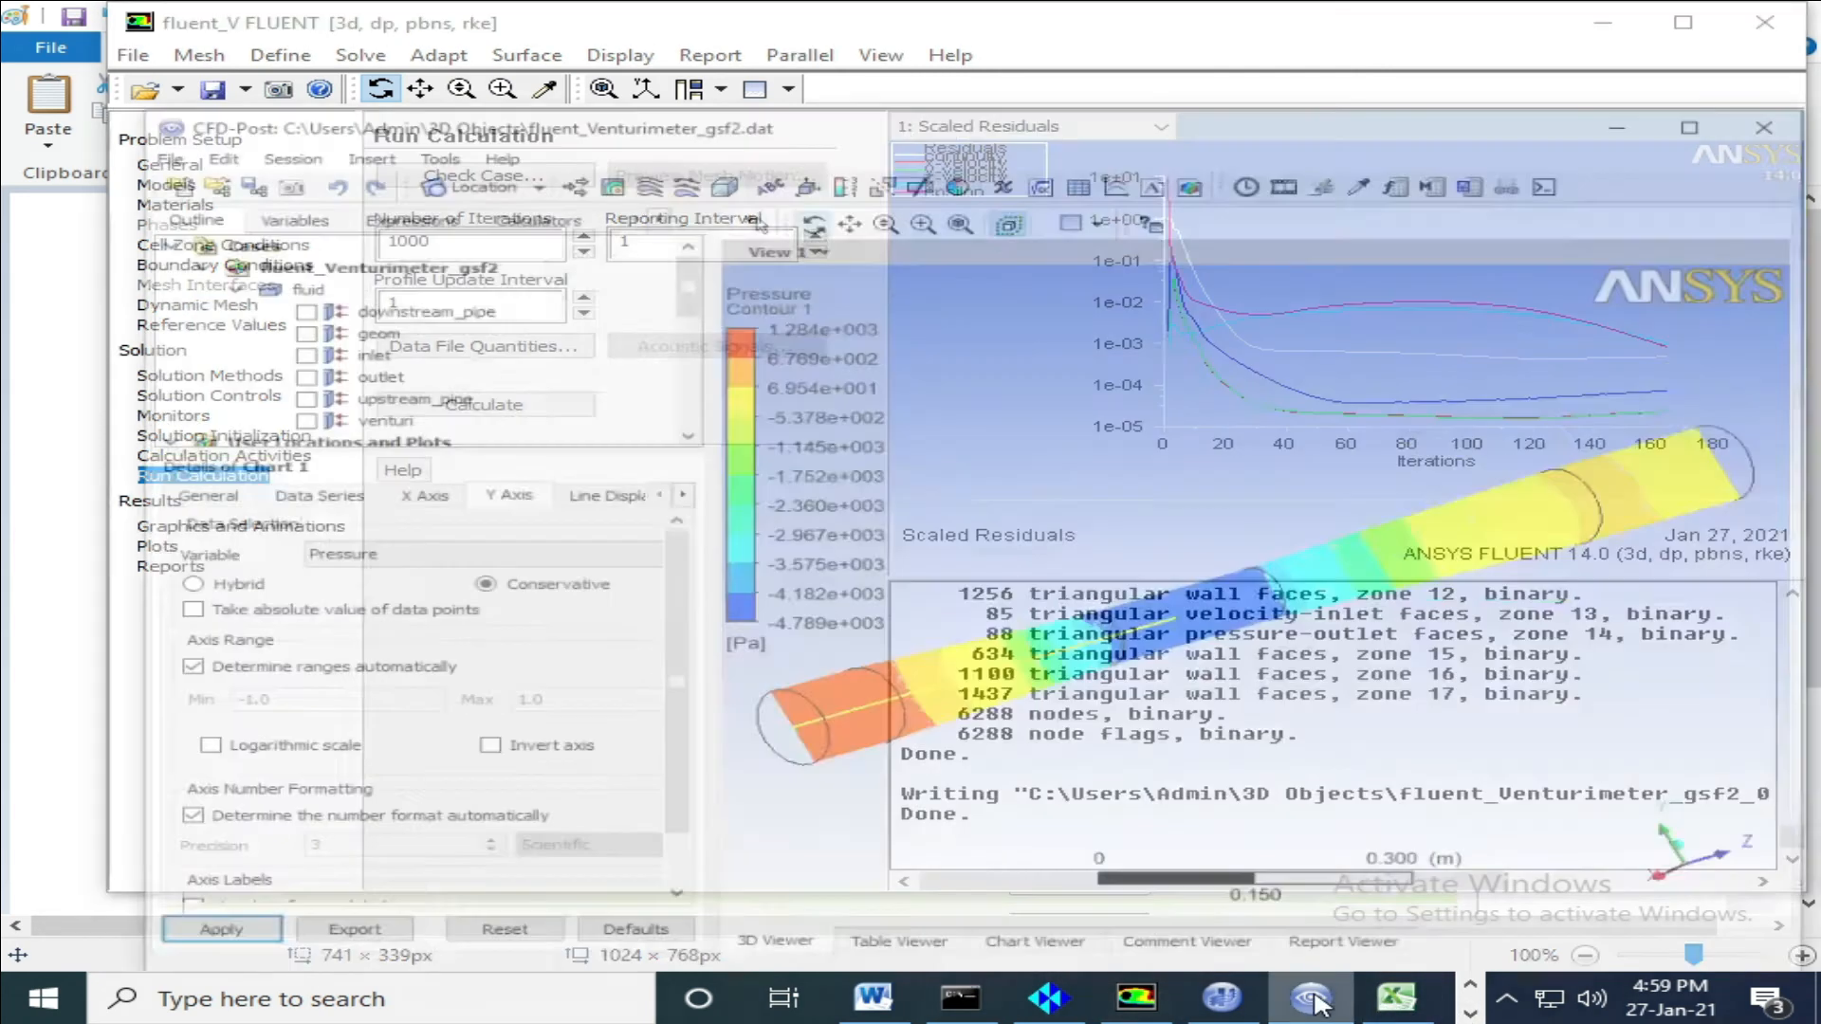
left_click(28, 55)
left_click(93, 85)
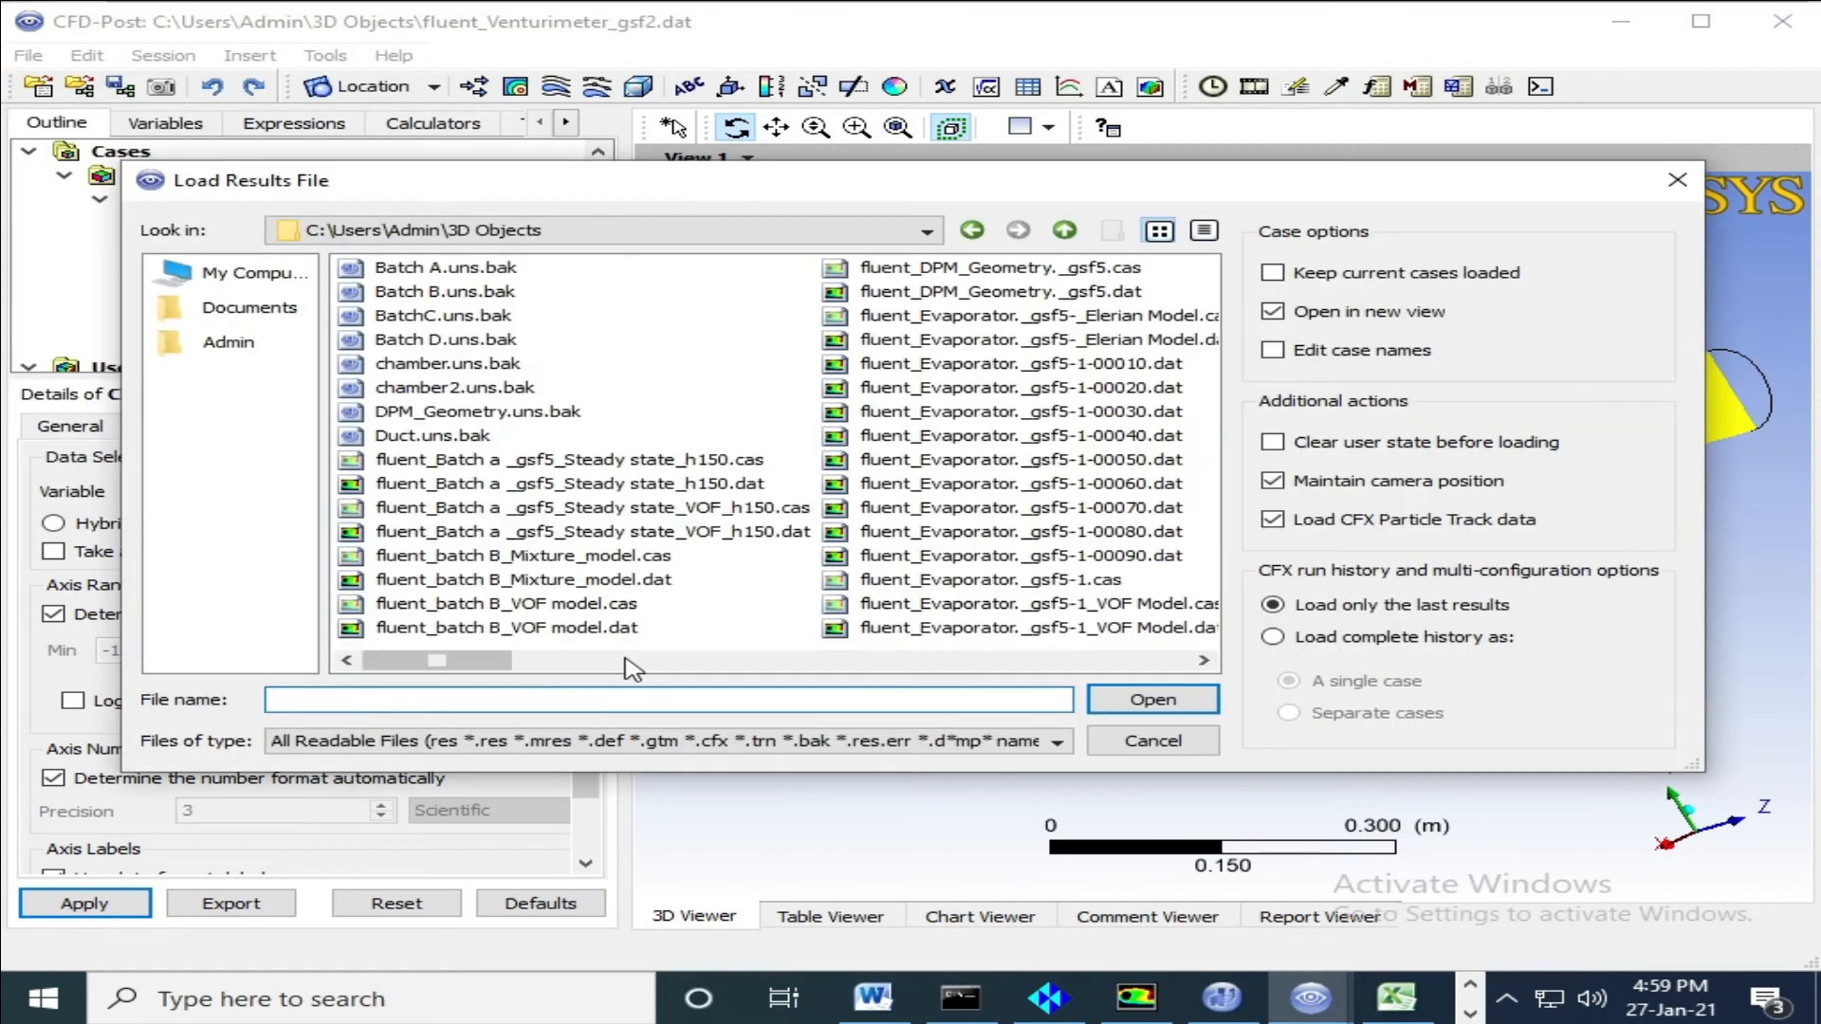
left_click_drag(491, 663, 1069, 688)
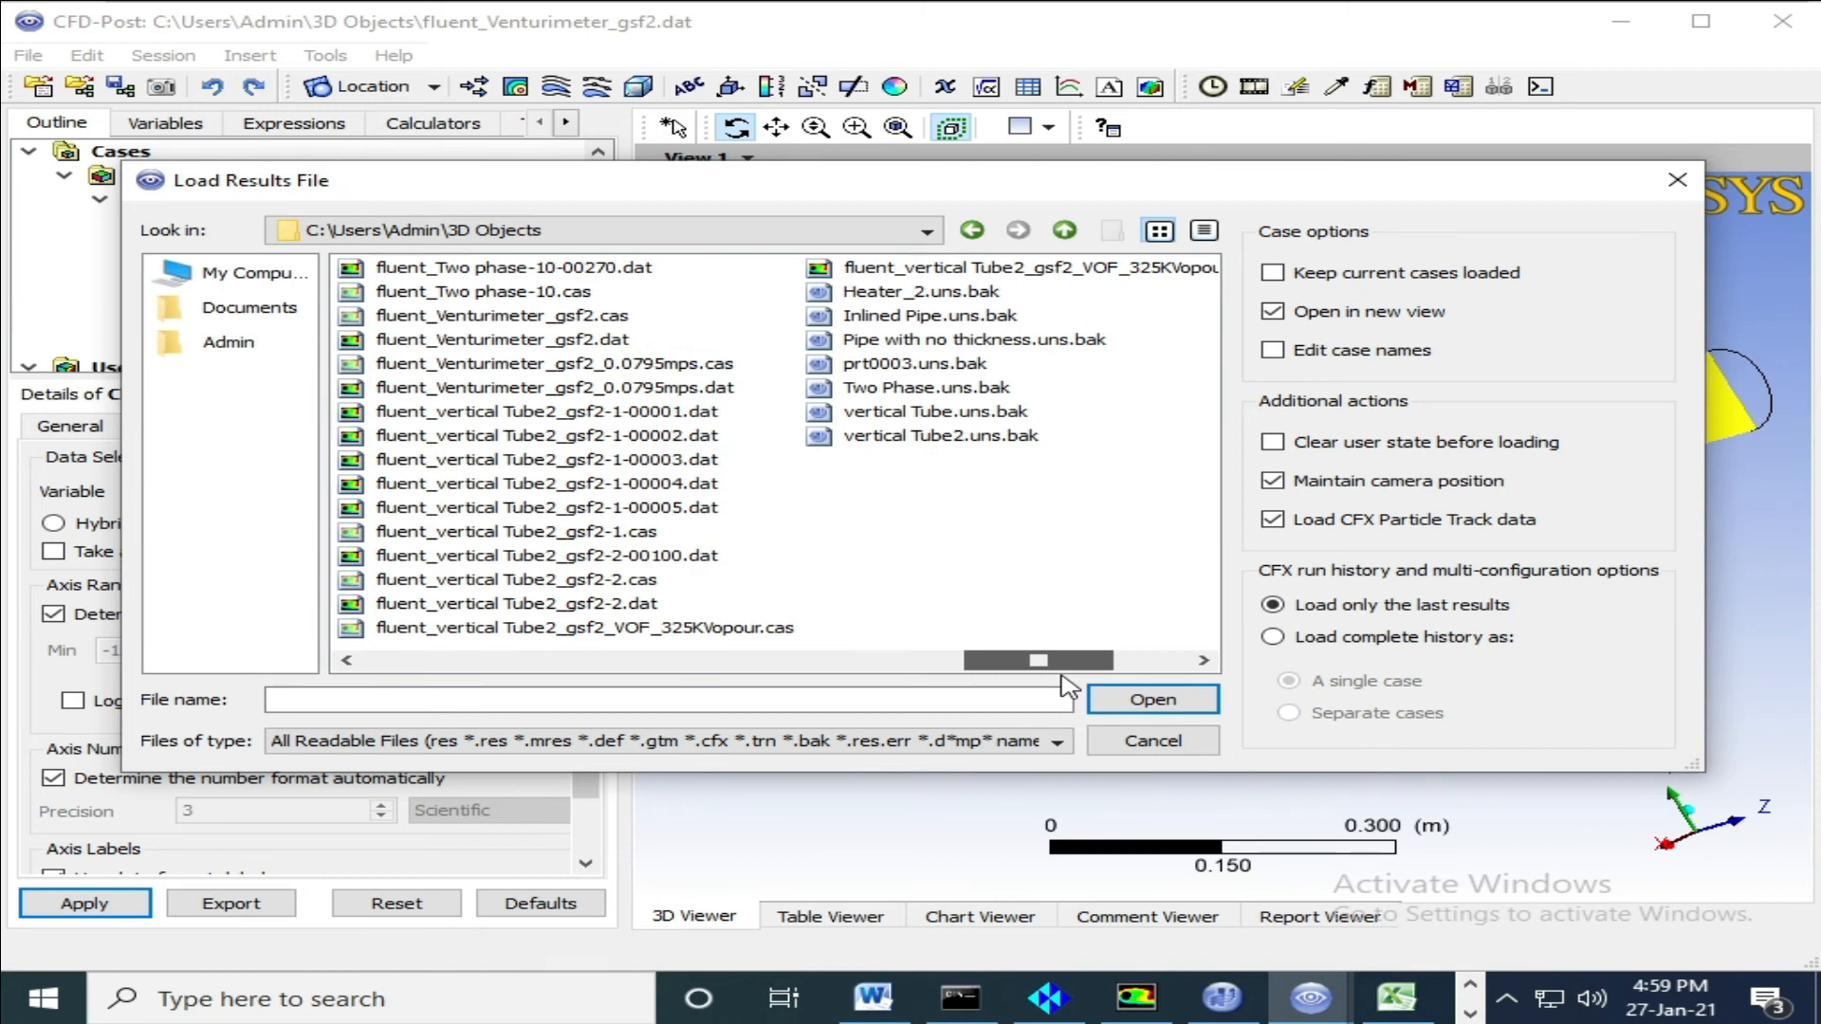
left_click(713, 389)
left_click(1174, 704)
left_click(854, 593)
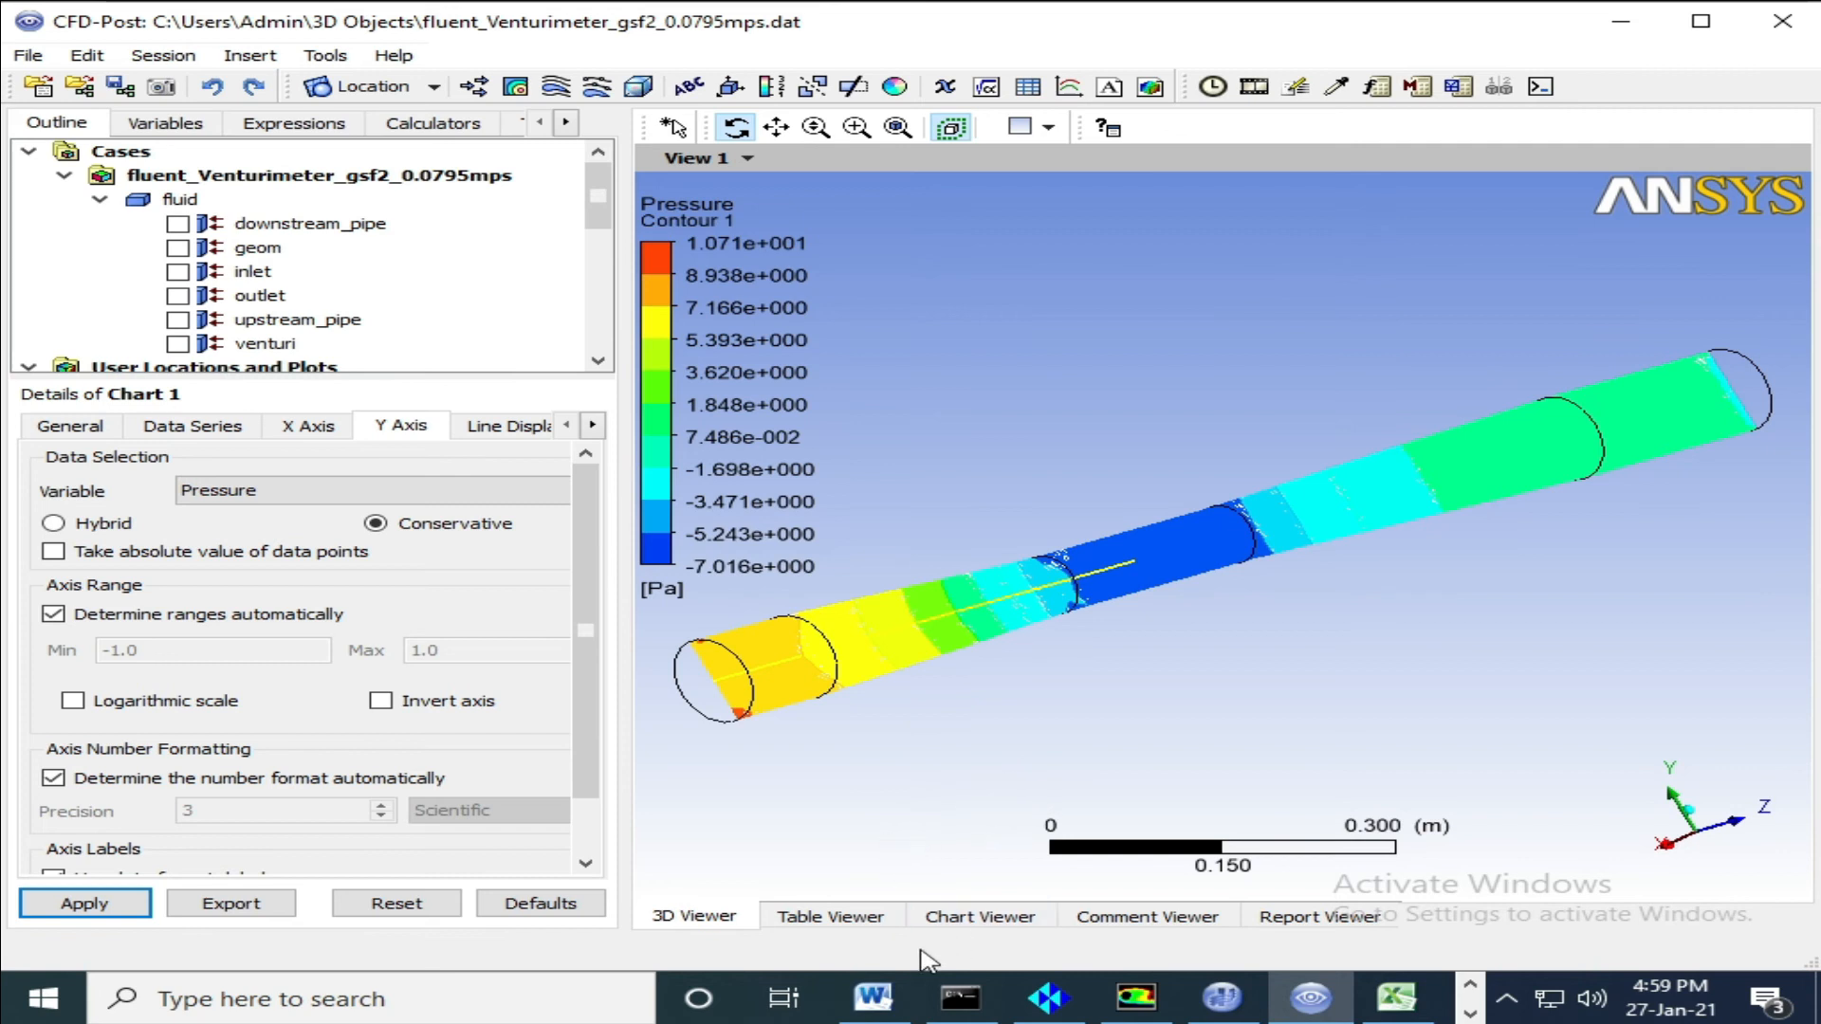
Examine the pressure chart along Z and the 3D pressure contour, comparing the pressure drop with the calculator's pressure difference in Word.
left_click(1007, 926)
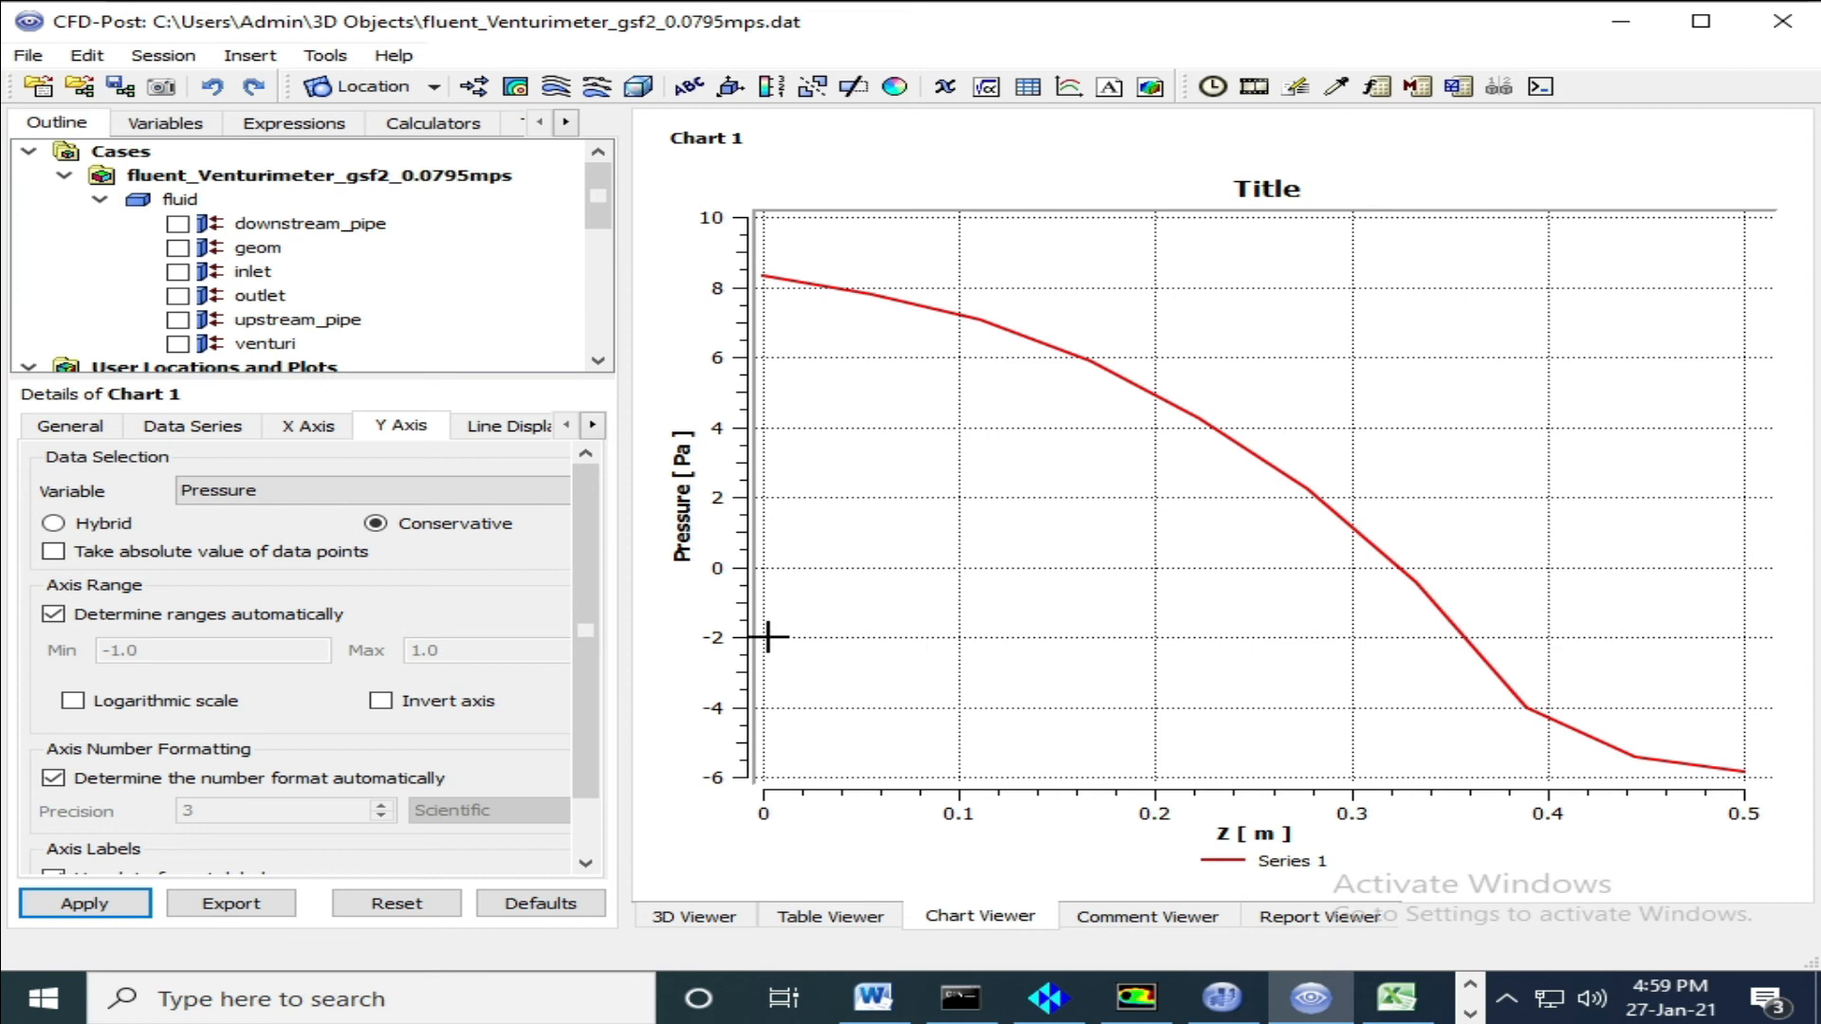
left_click(700, 918)
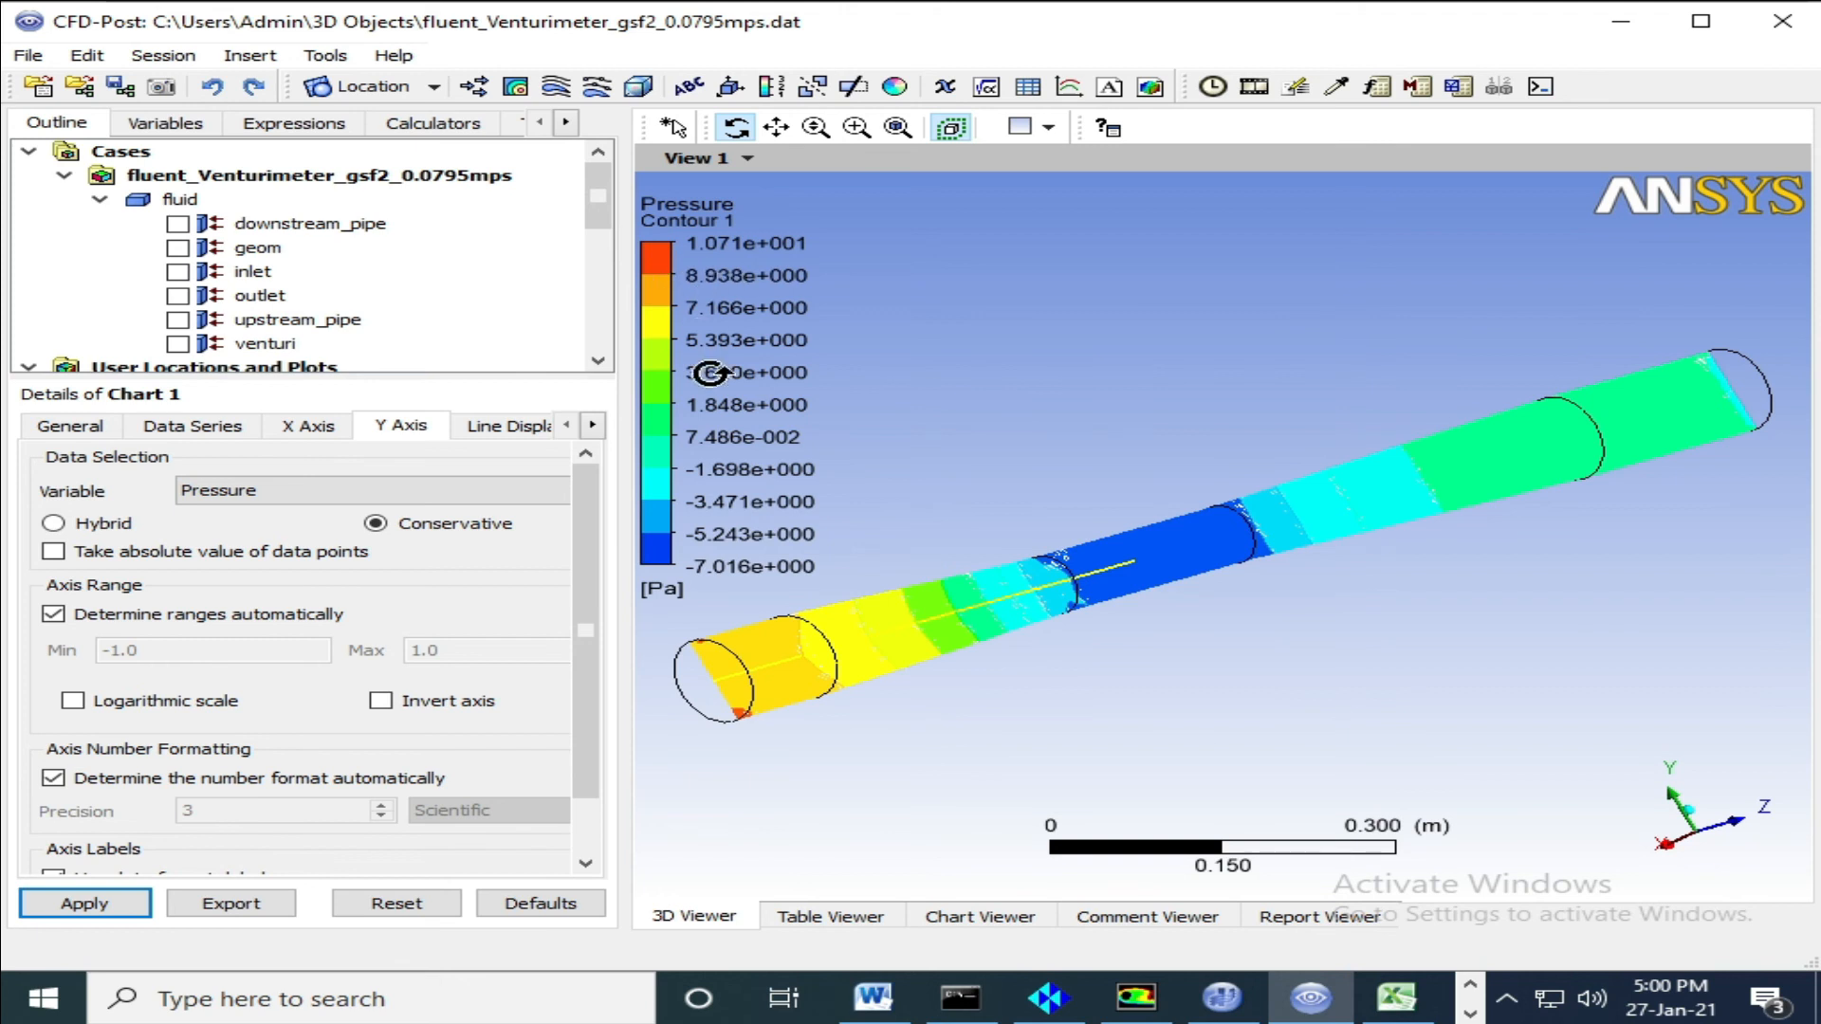
left_click(871, 1004)
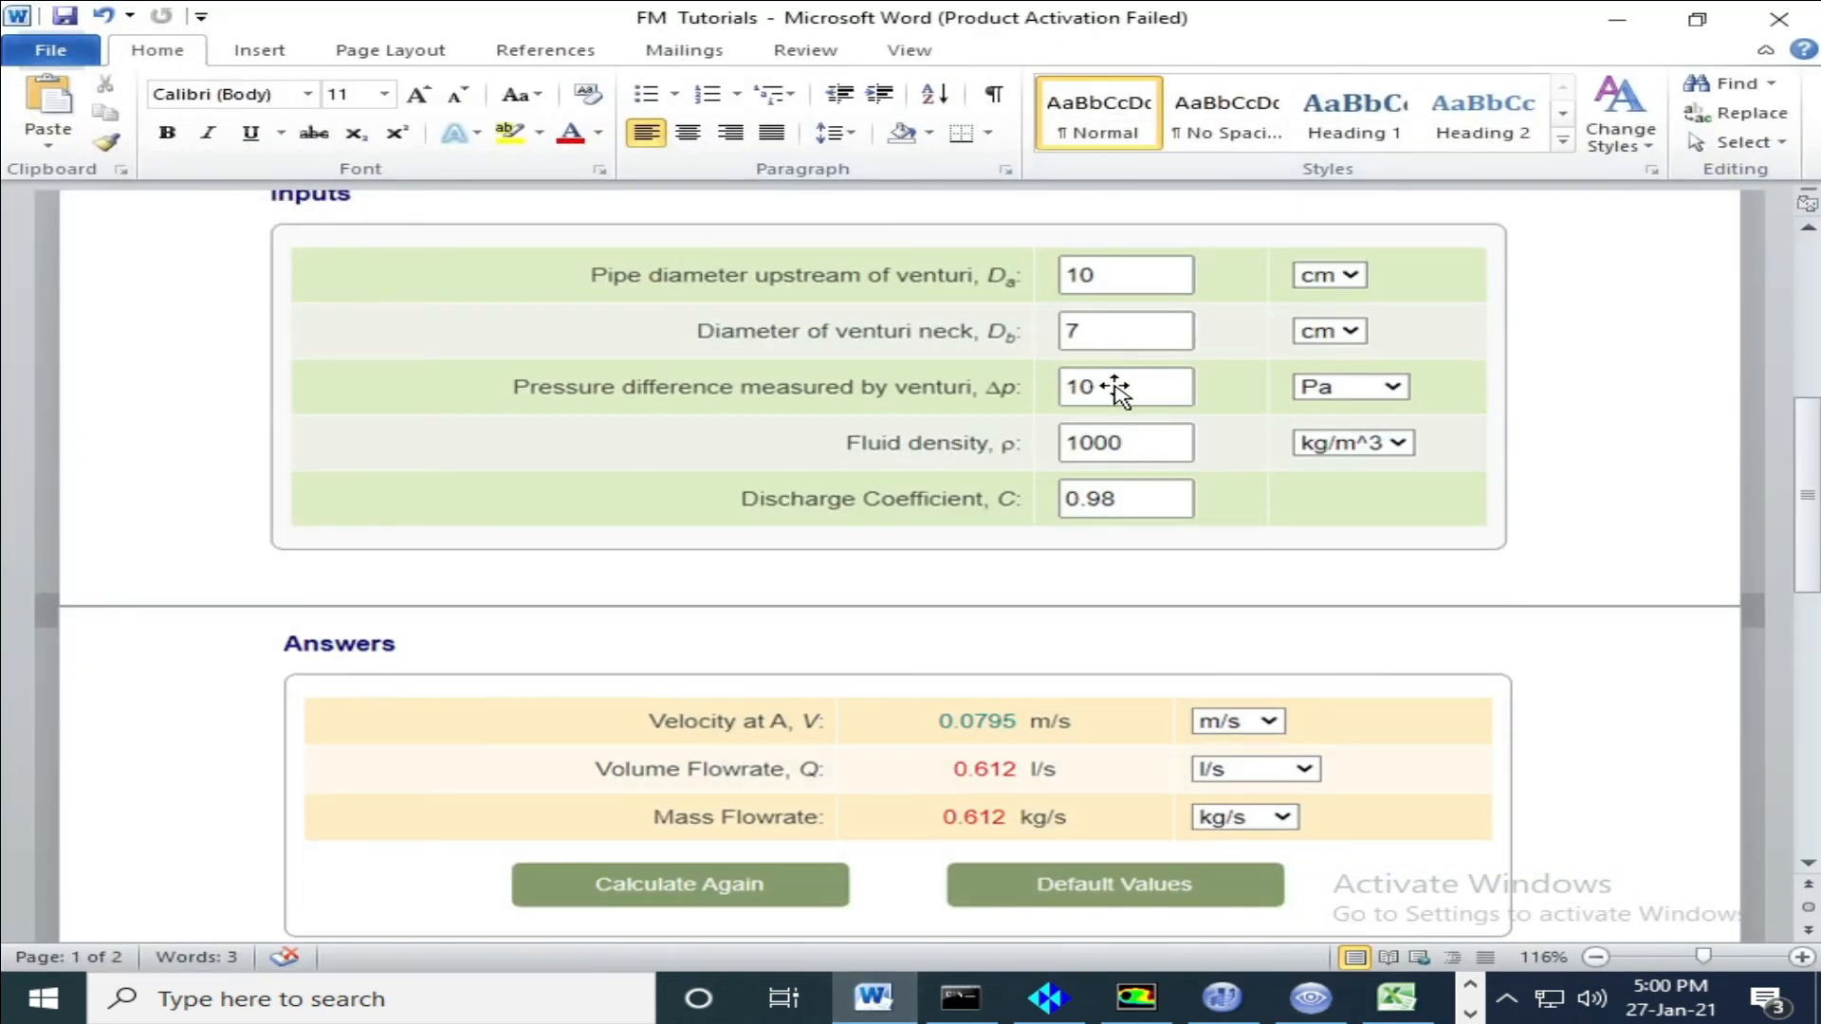
left_click(871, 1013)
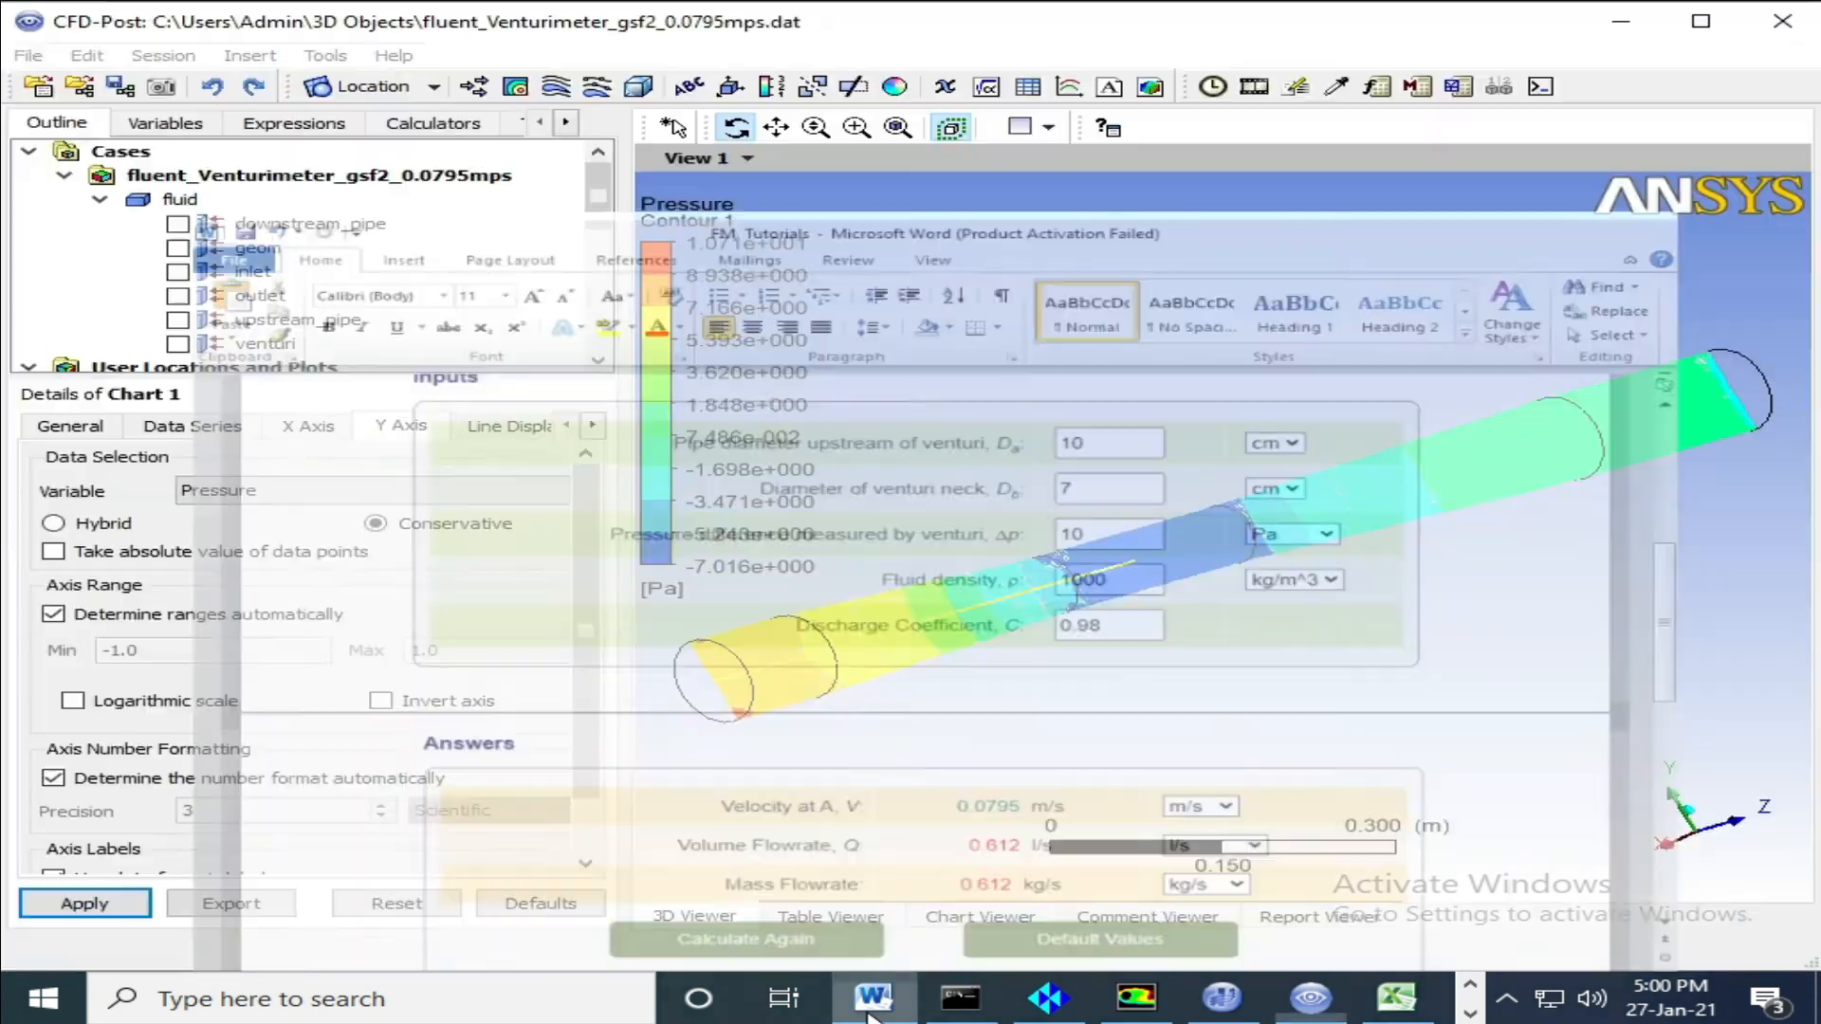
left_click_drag(1139, 569, 1219, 556)
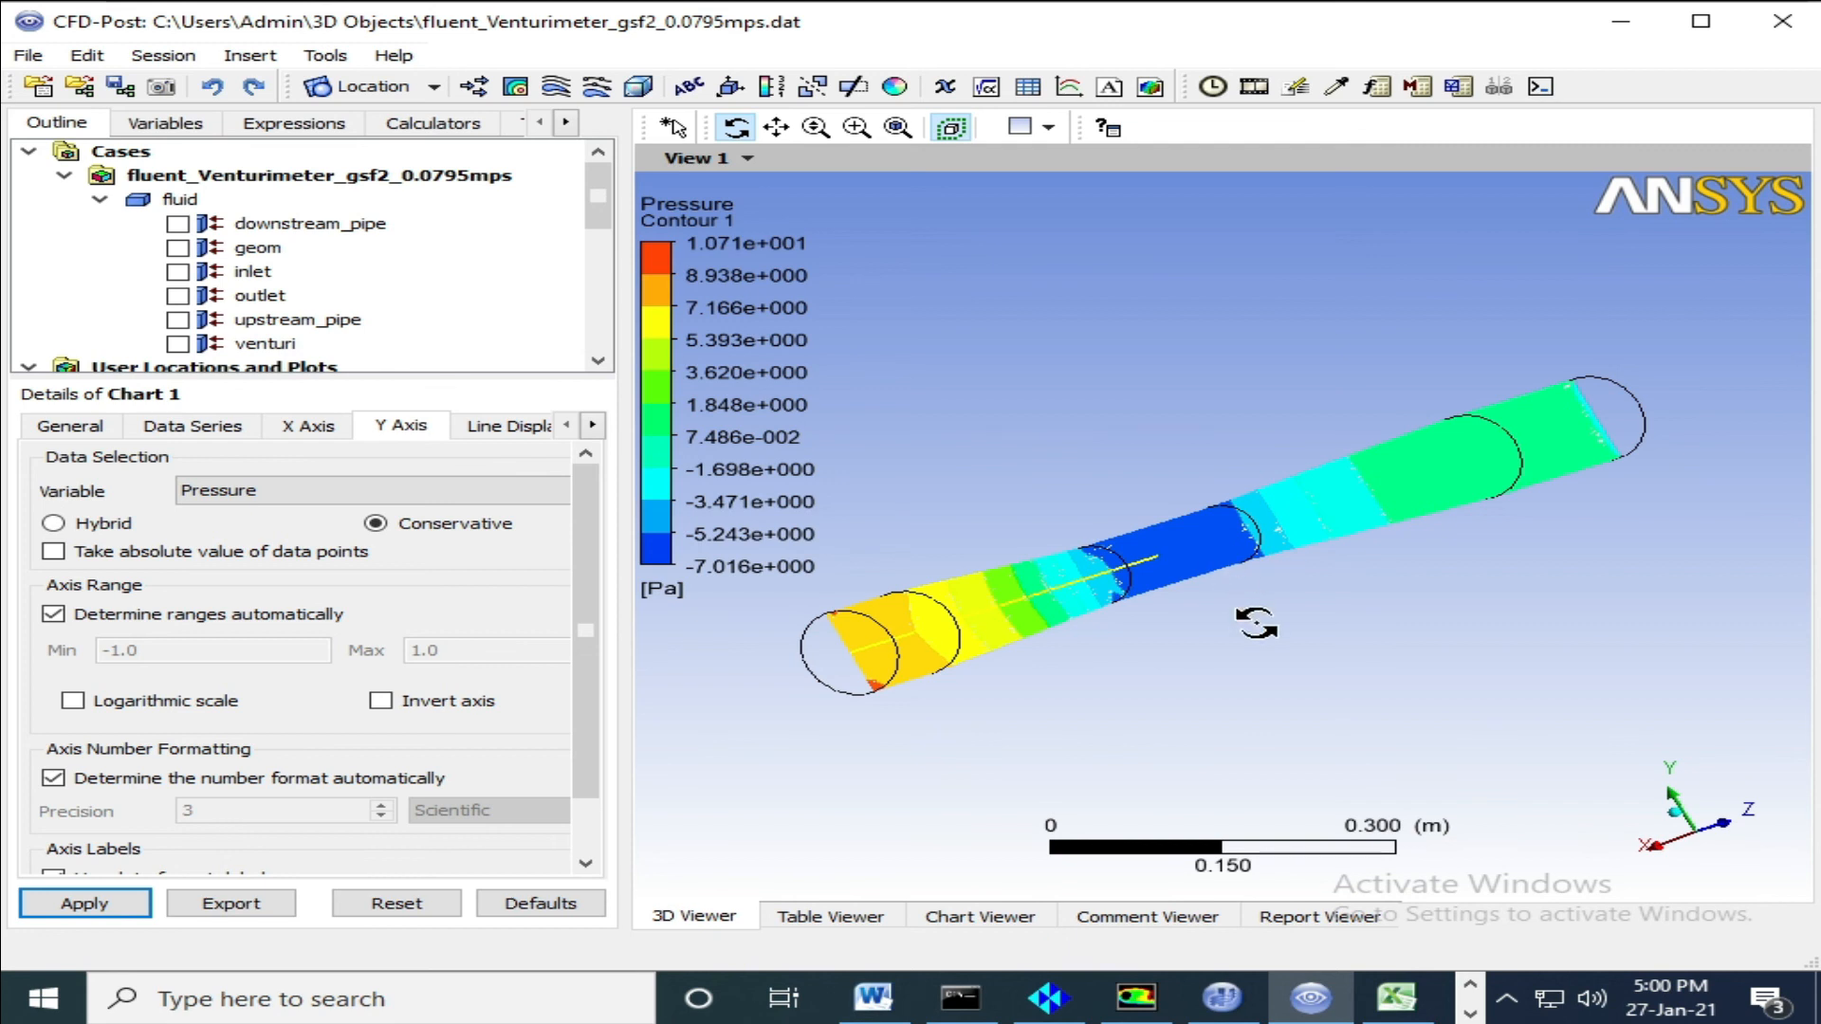
mouse_move(1195, 635)
left_mouse_down()
mouse_move(1194, 677)
mouse_move(1192, 642)
left_mouse_up()
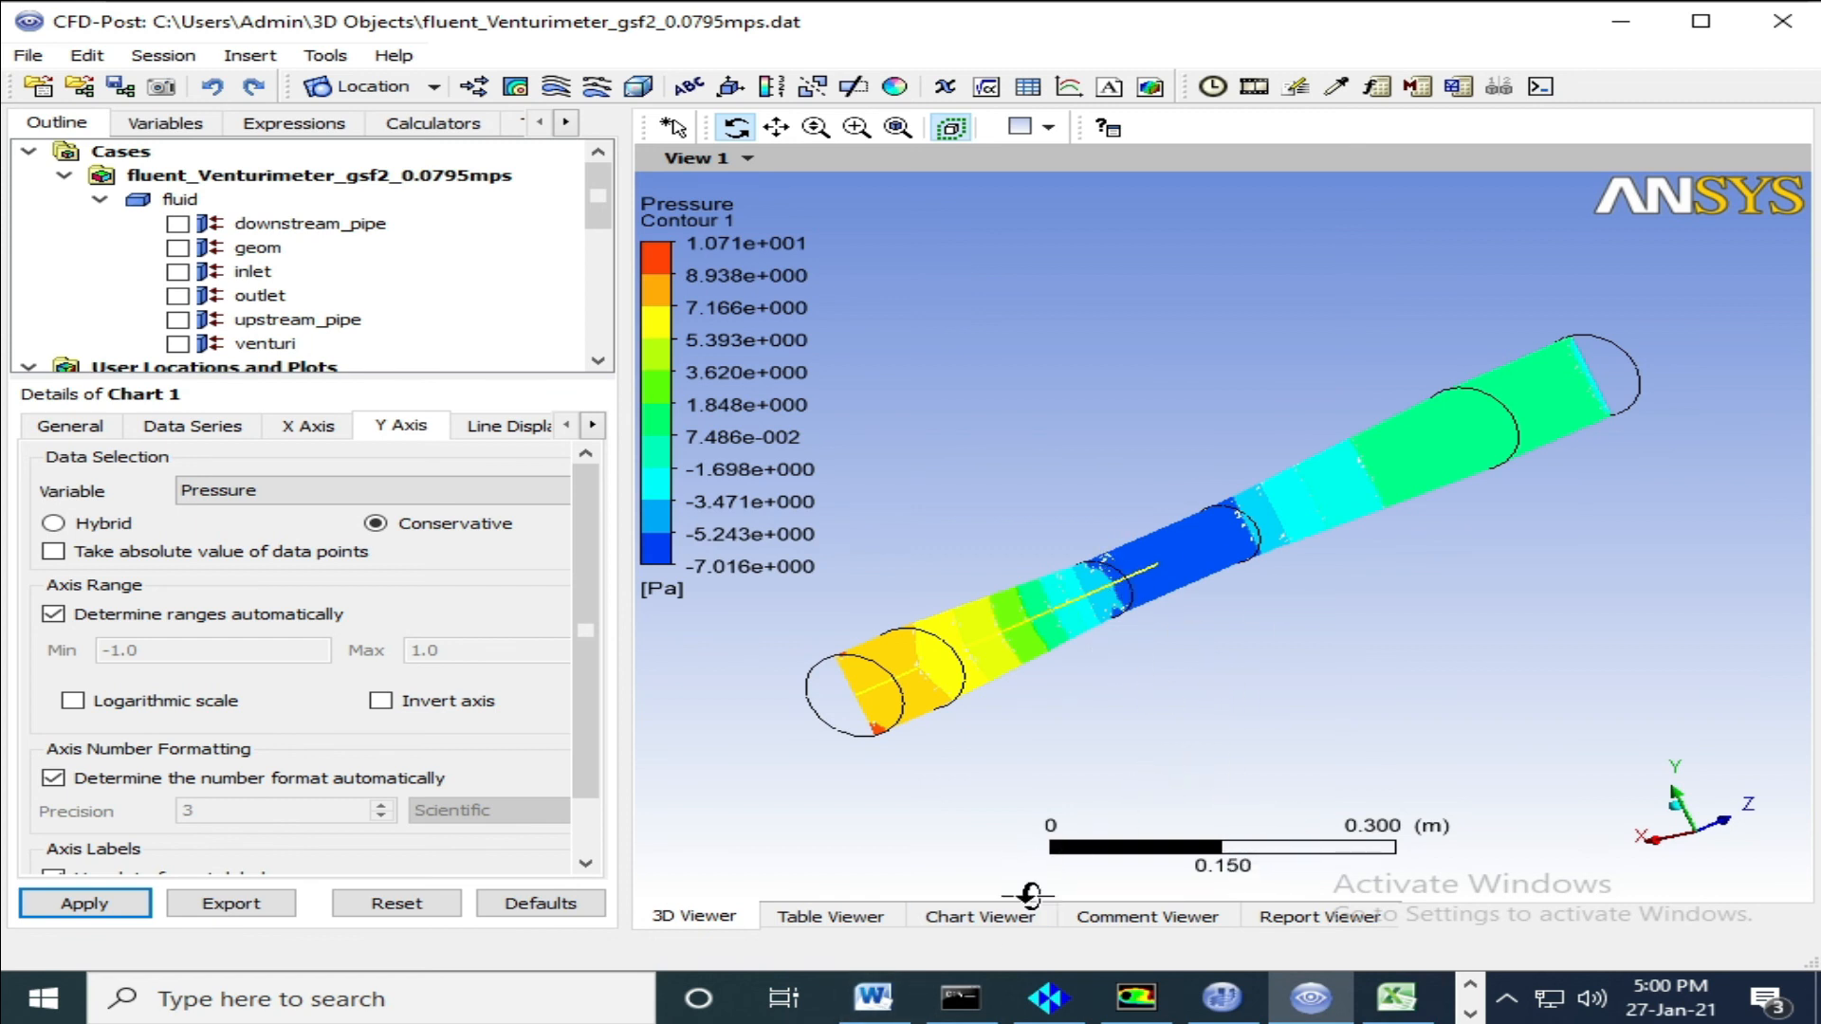
left_click(991, 920)
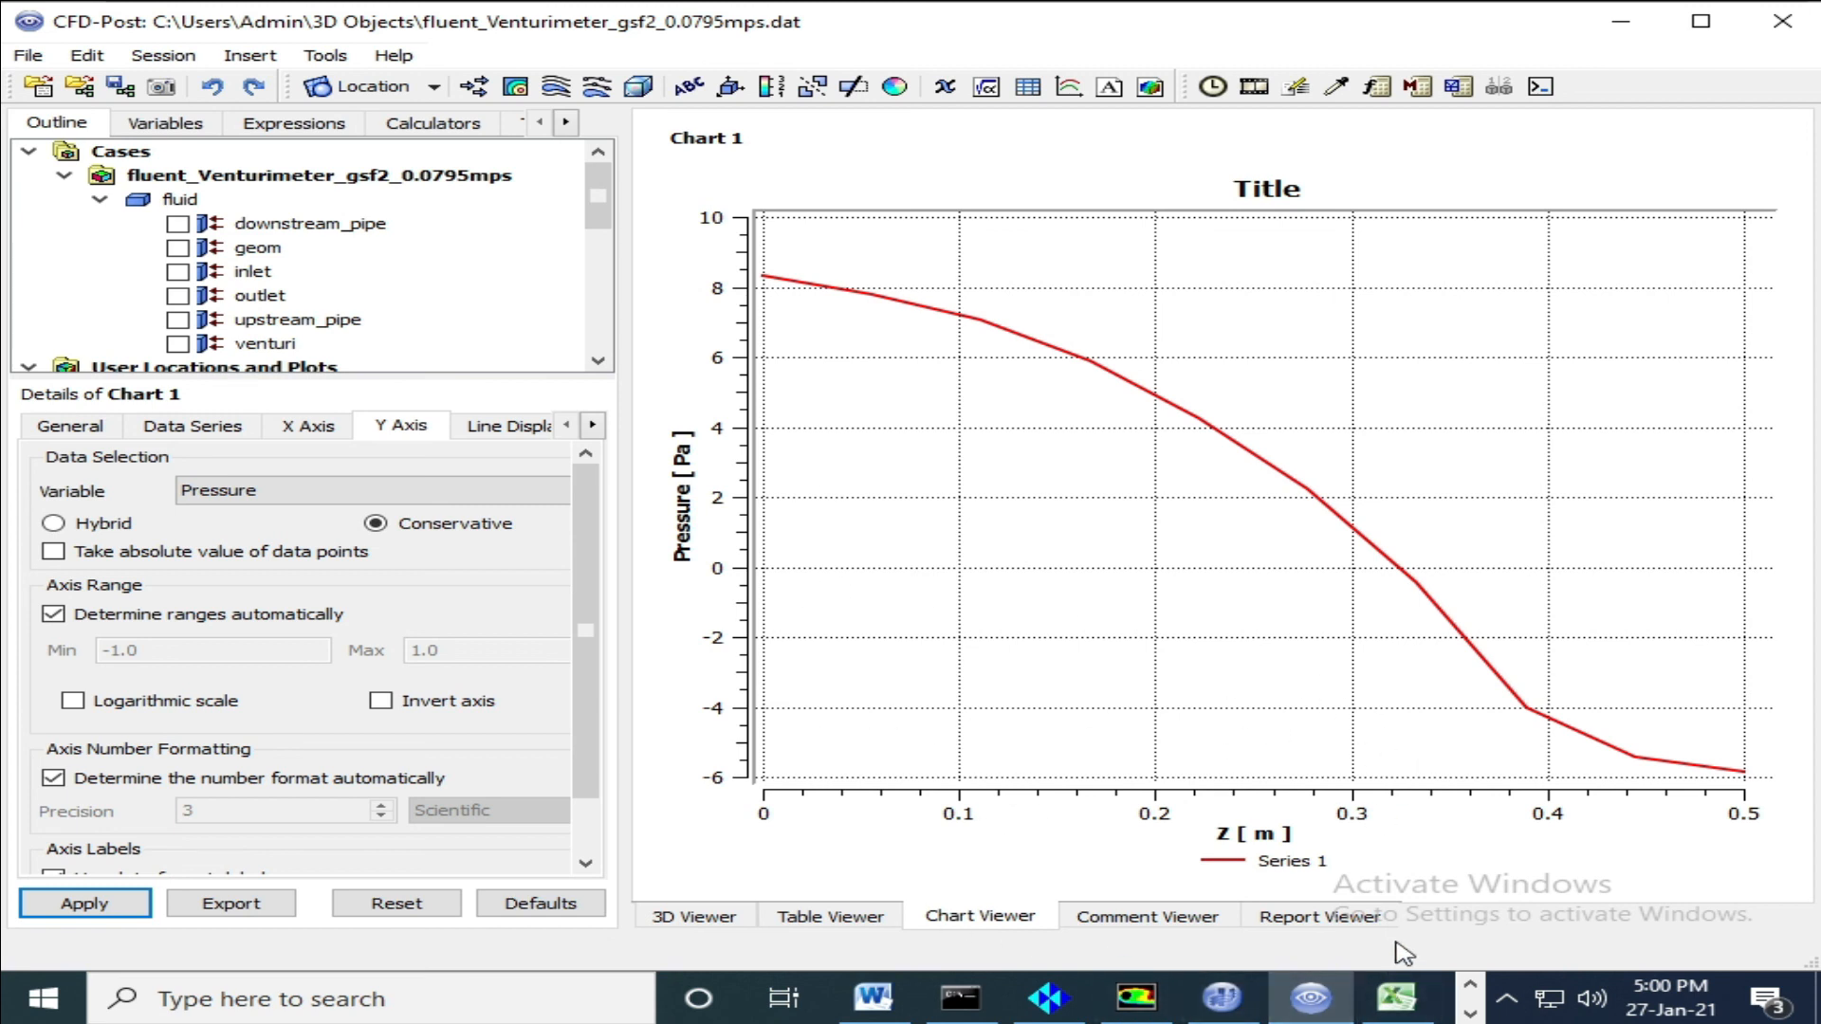
Switch to the FM Tutorials document in Word and review the venturi diagram, calculator inputs and answers.
left_click(890, 1003)
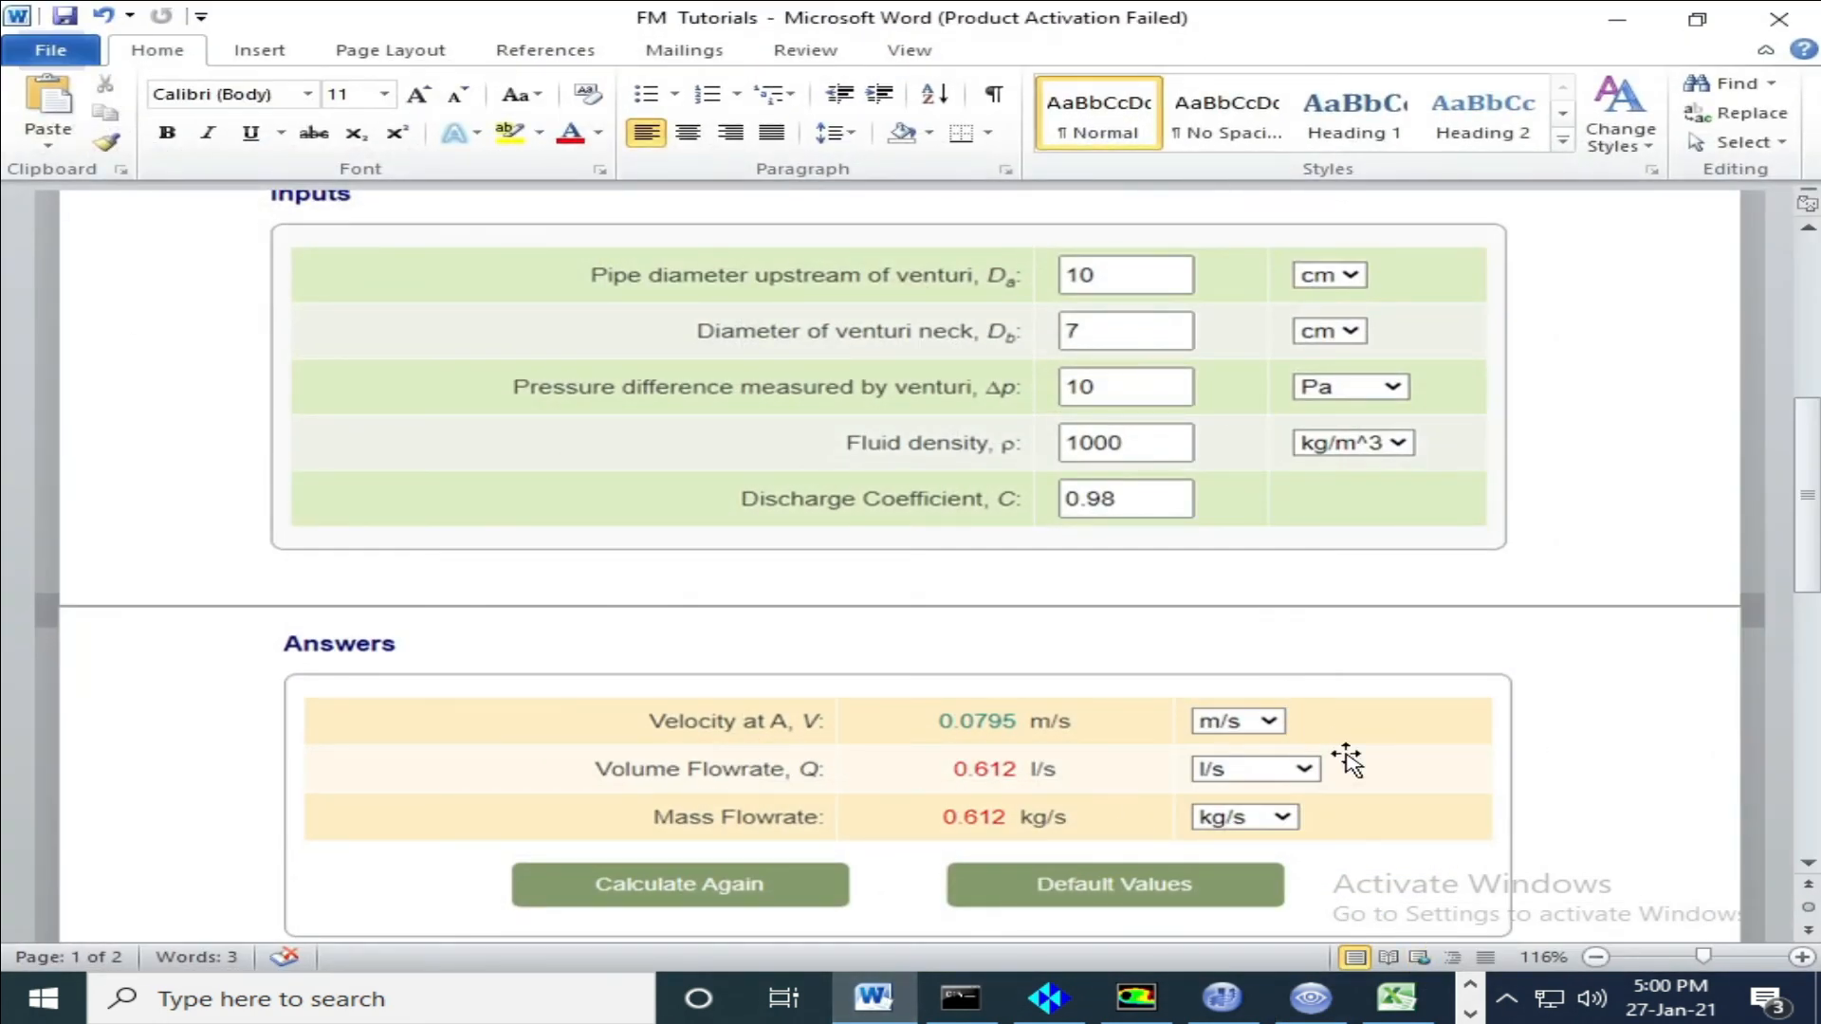
scroll(1405, 807, "up", 6)
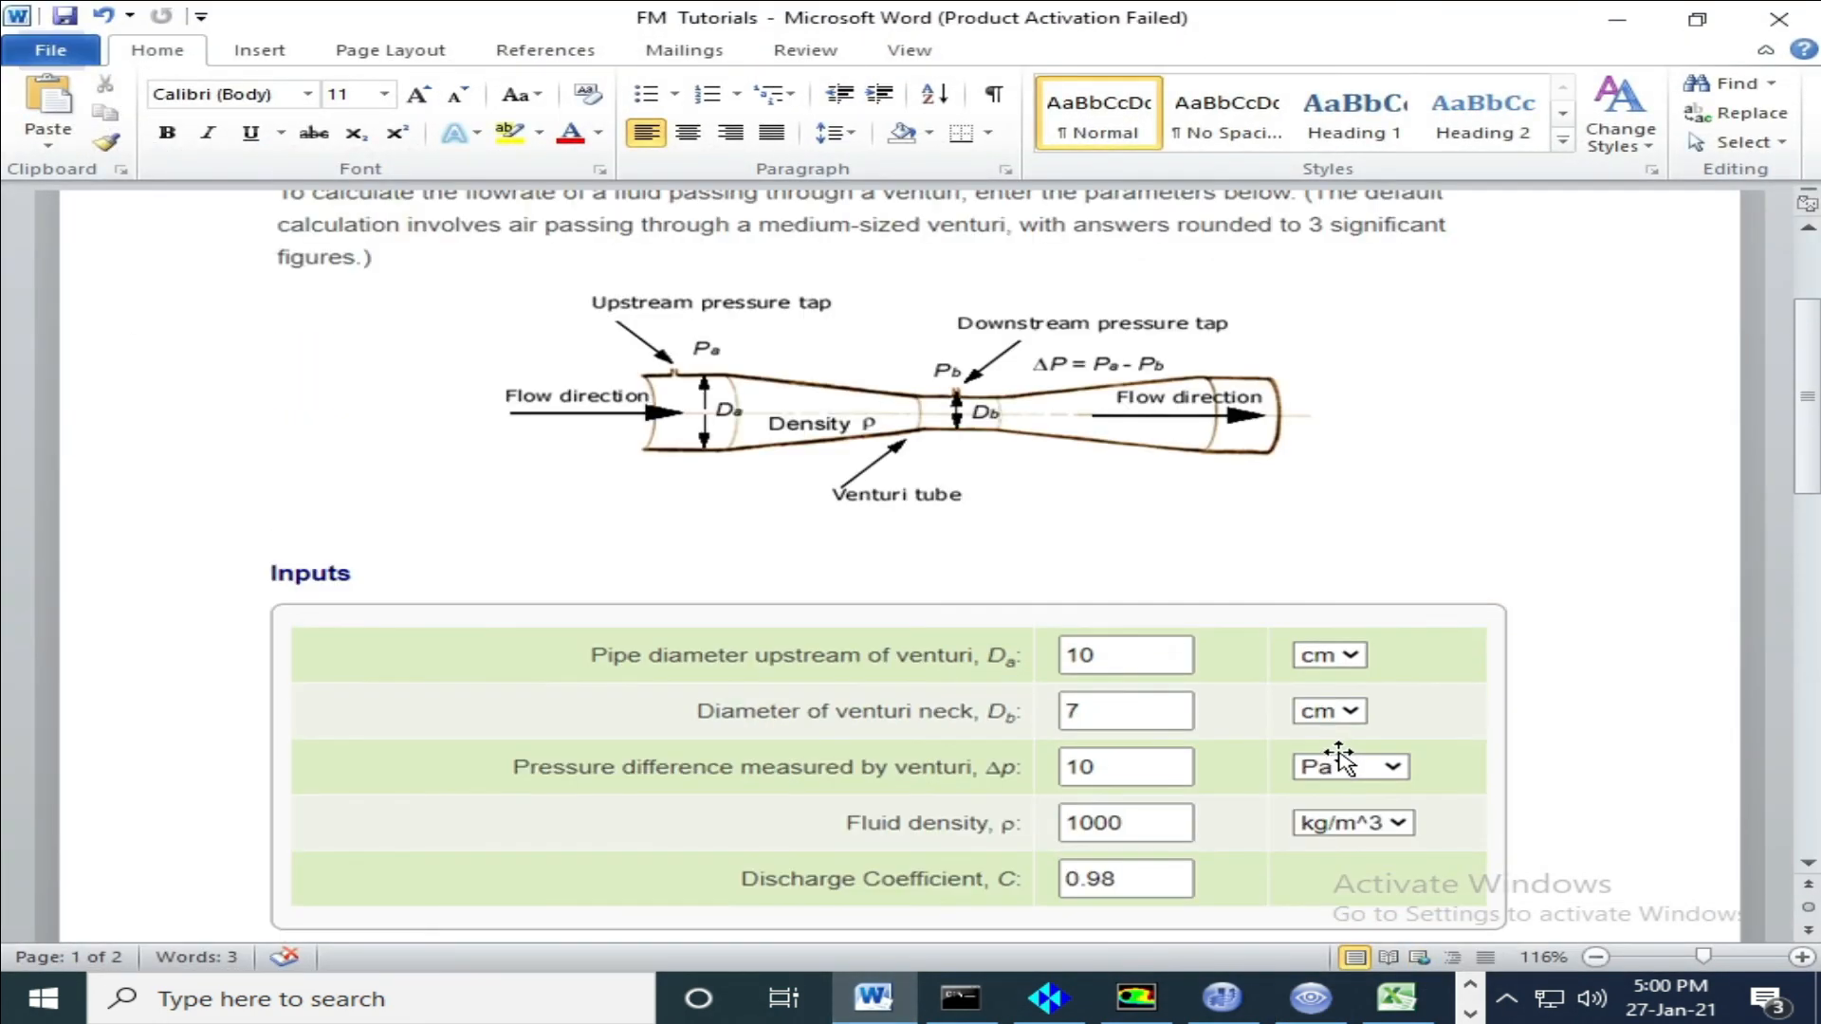
scroll(1340, 757, "up", 1)
scroll(1342, 758, "down", 7)
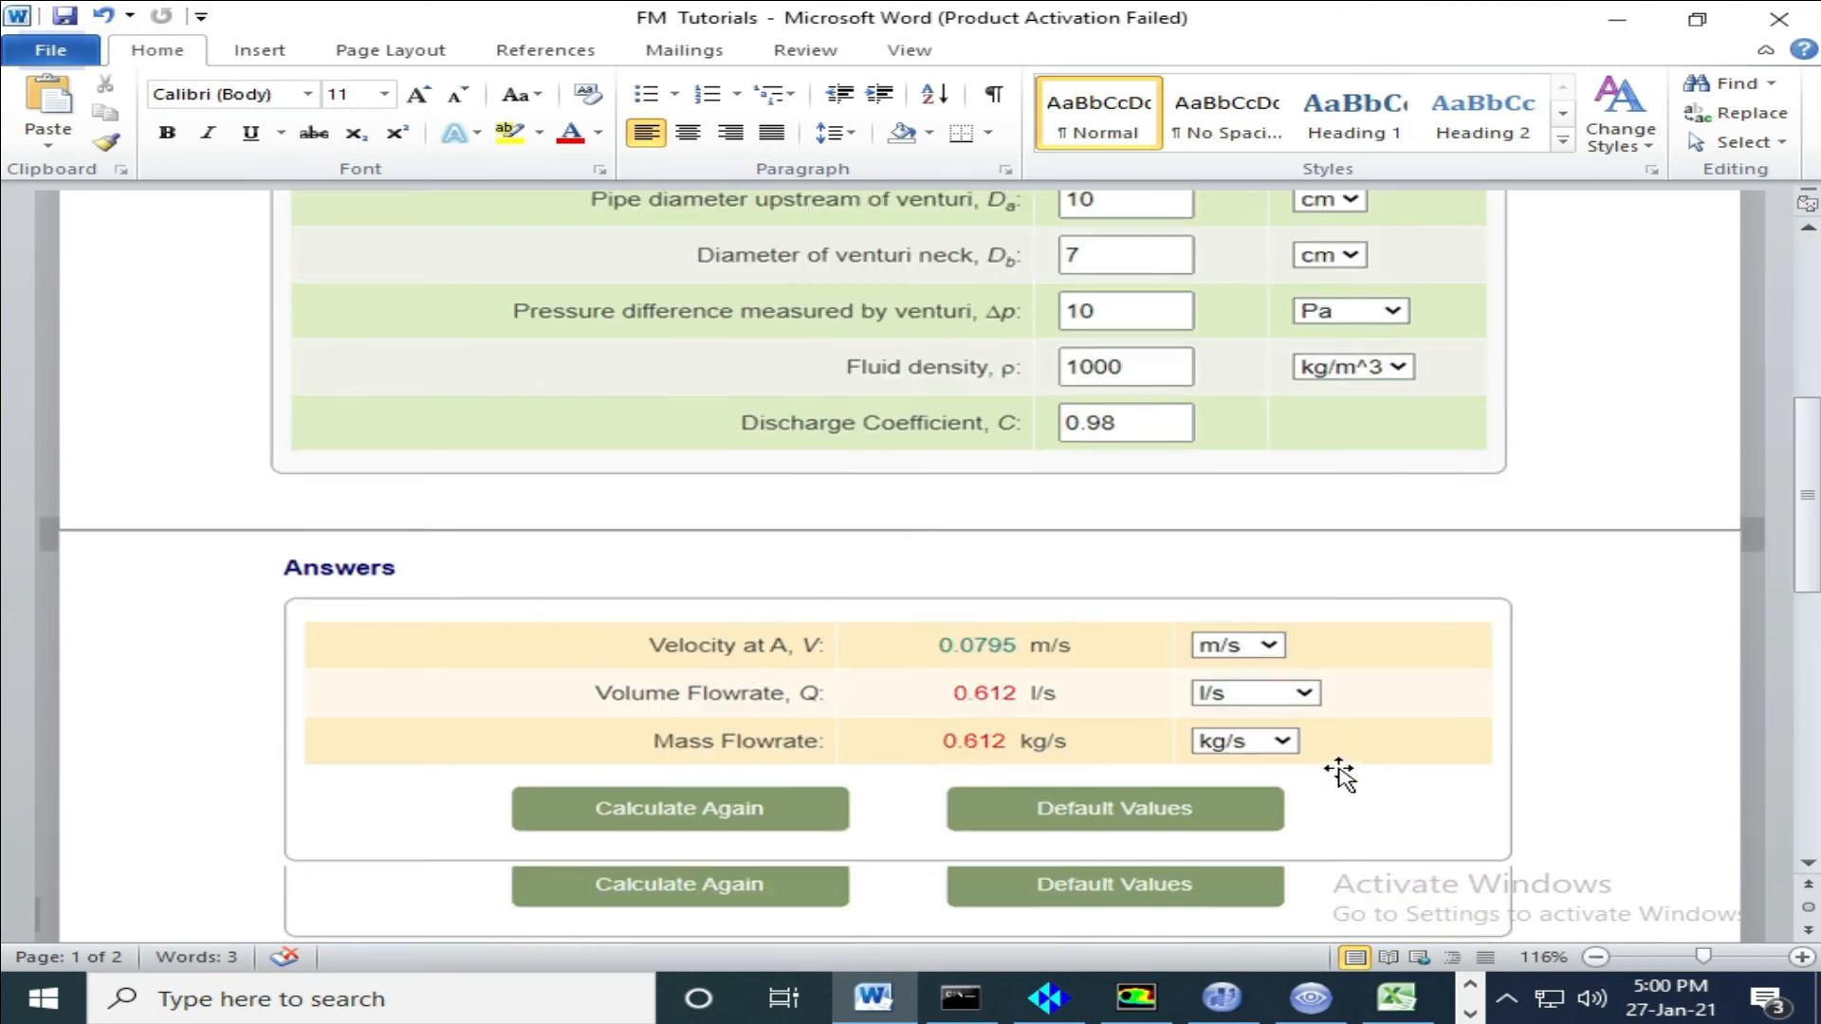
scroll(1345, 769, "up", 3)
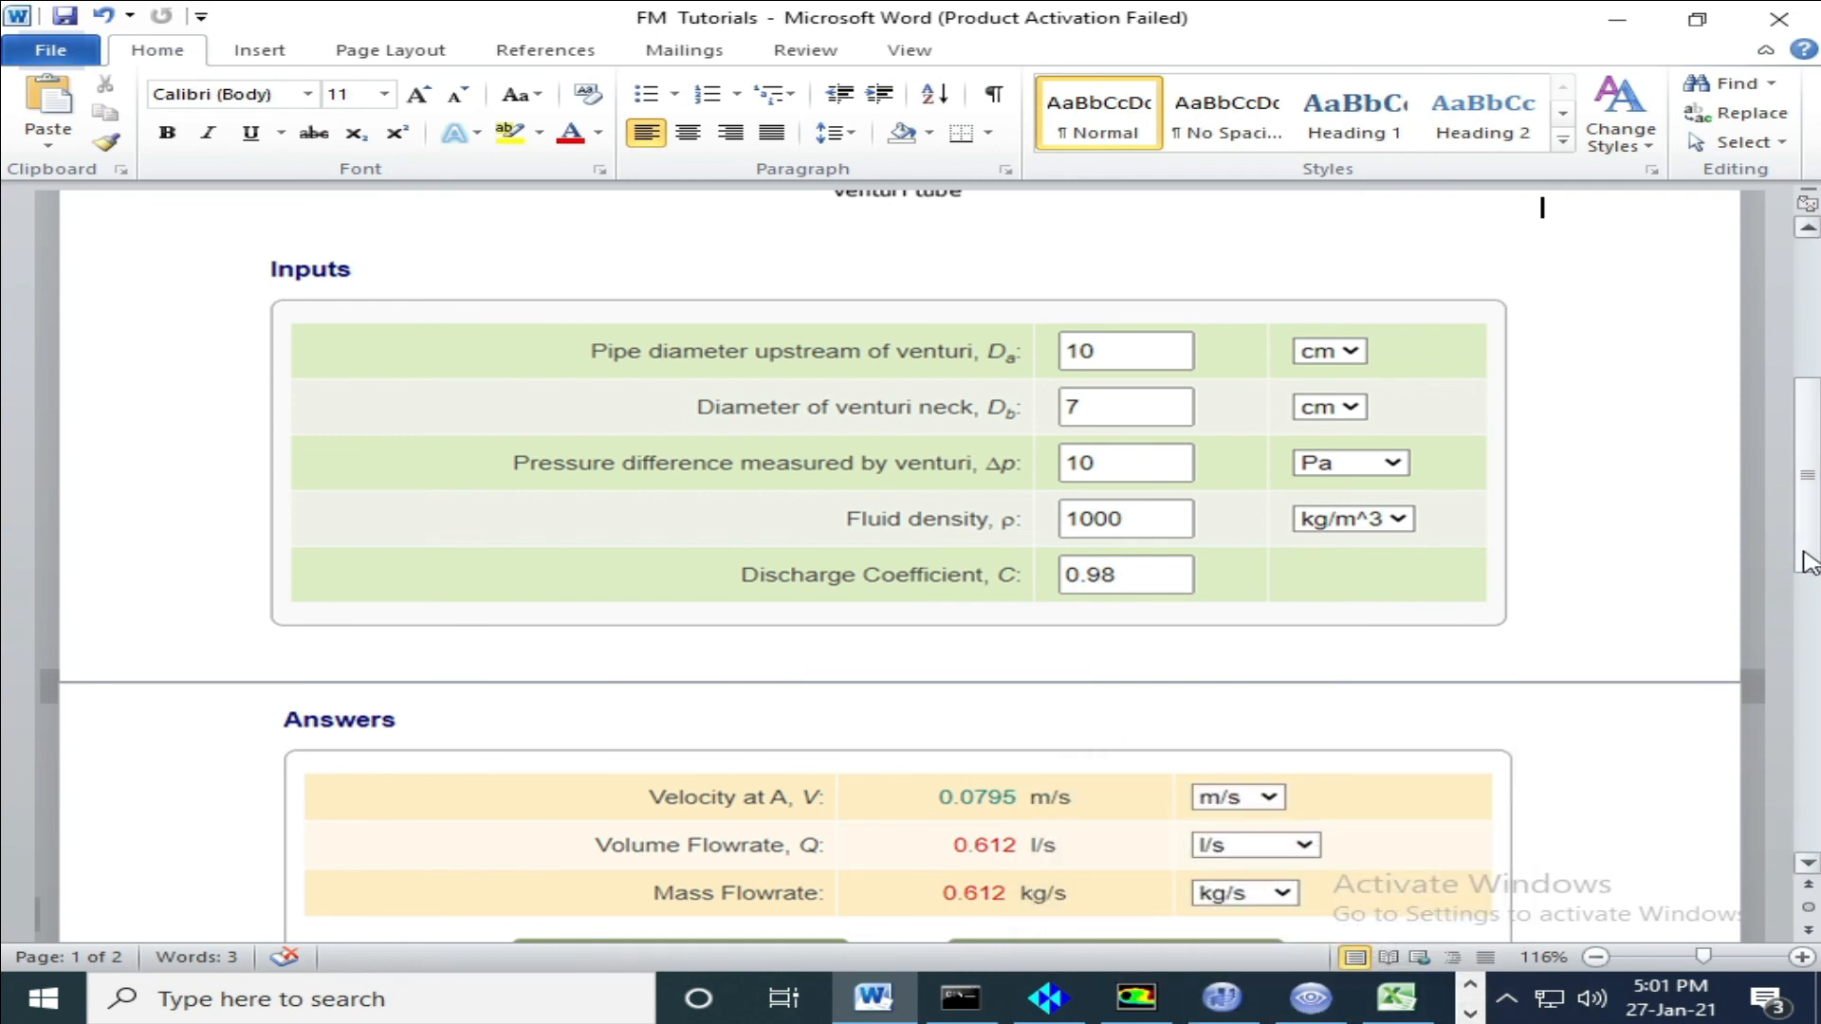
left_click_drag(1810, 550, 1809, 422)
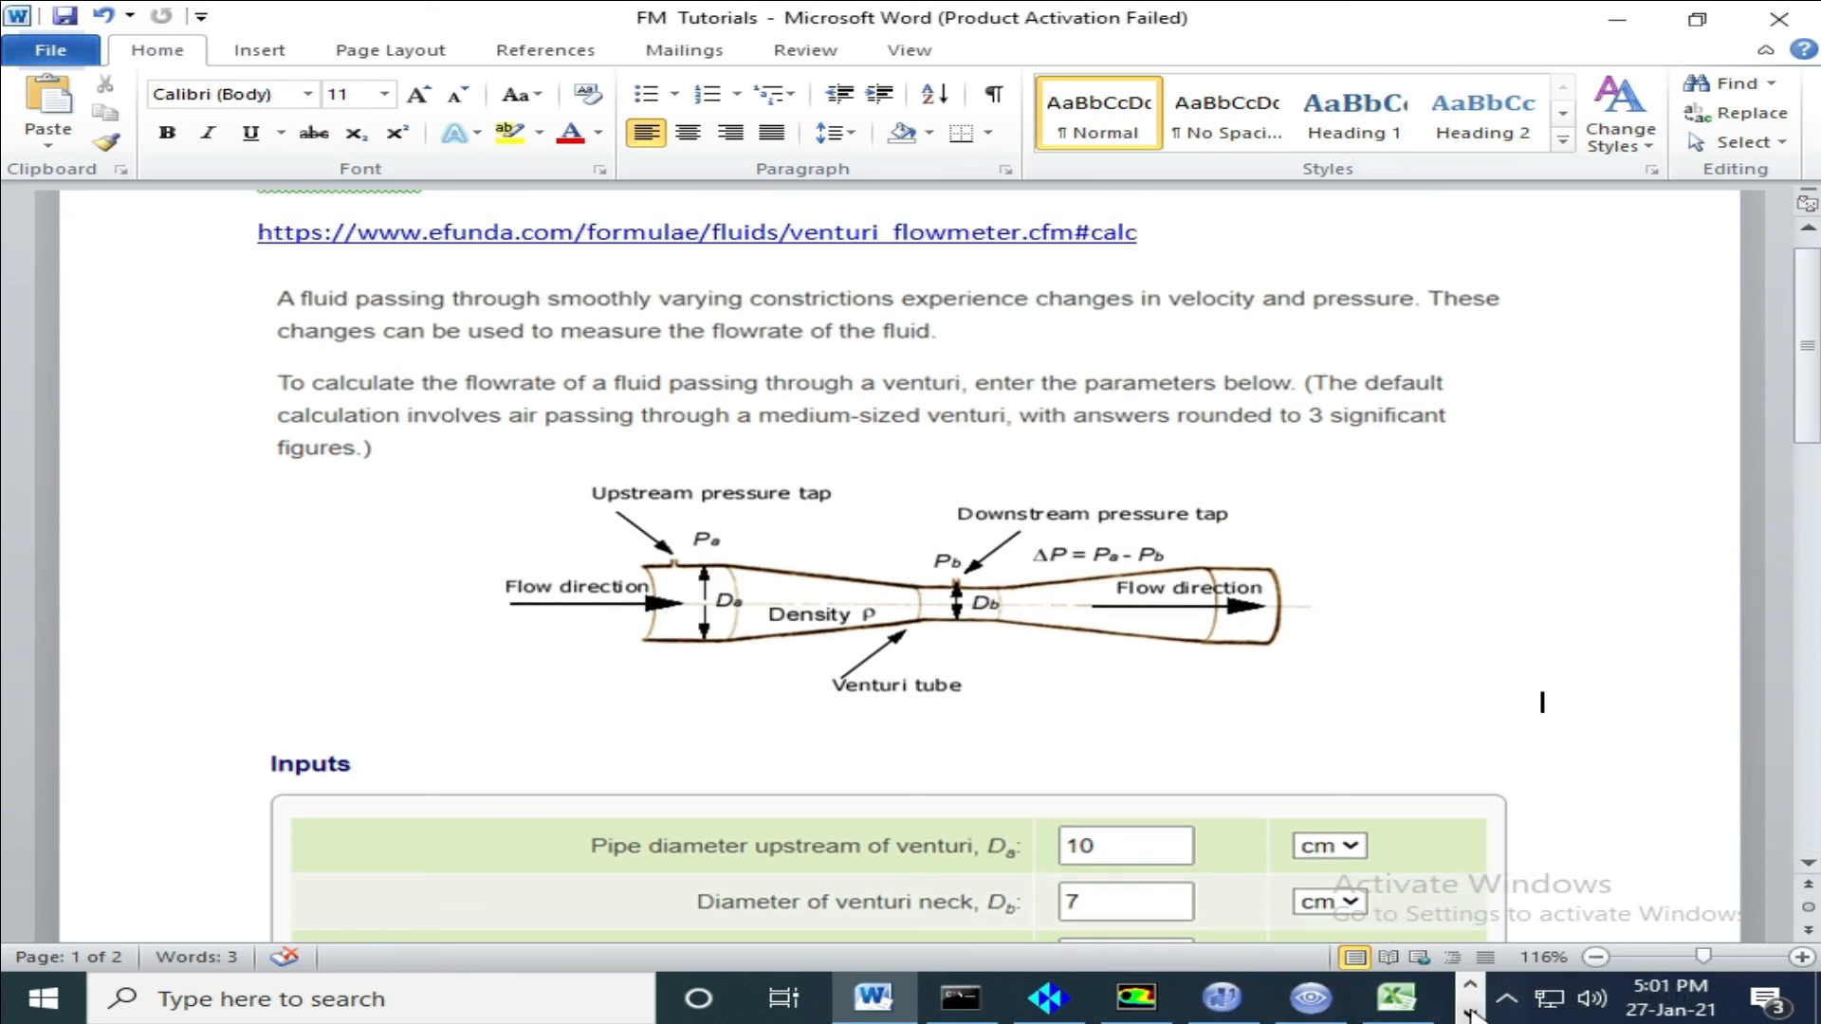